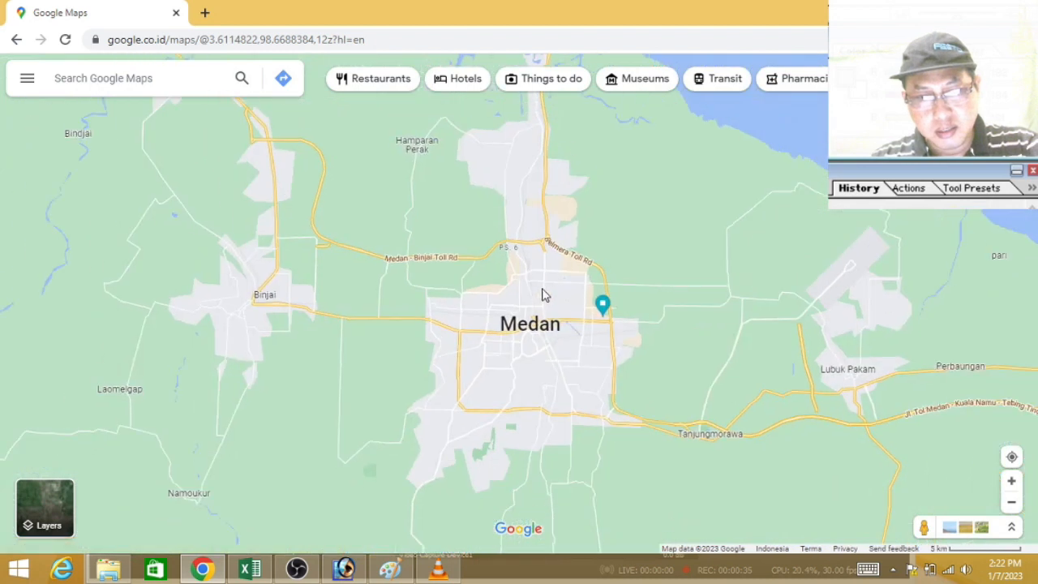
Step: Examine where Medan lies on the map, from the city's surroundings out to the whole of Sumatra
scroll(491, 272, "up", 1)
scroll(503, 256, "down", 1)
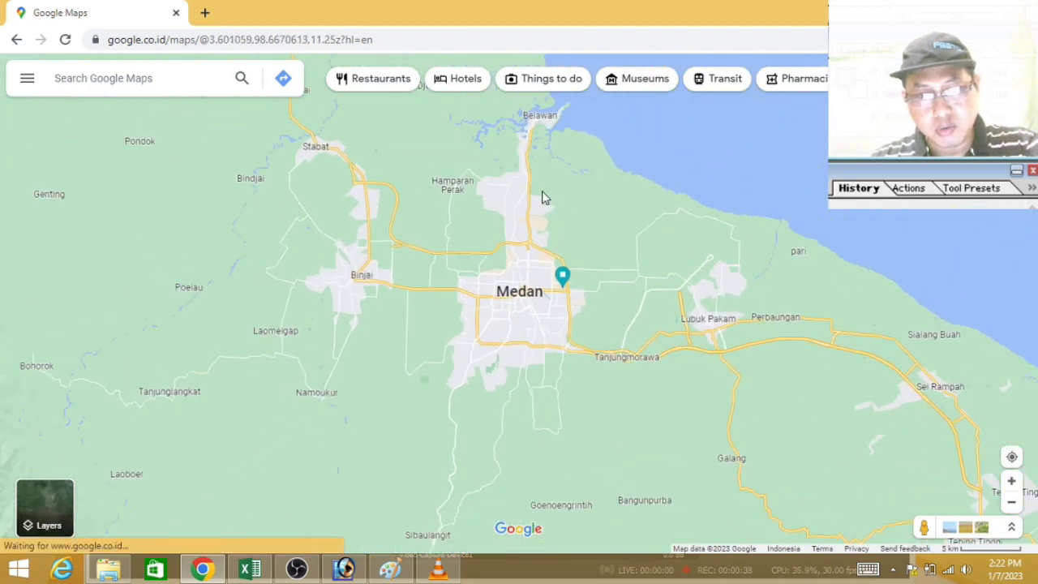
scroll(588, 138, "up", 1)
scroll(593, 133, "up", 1)
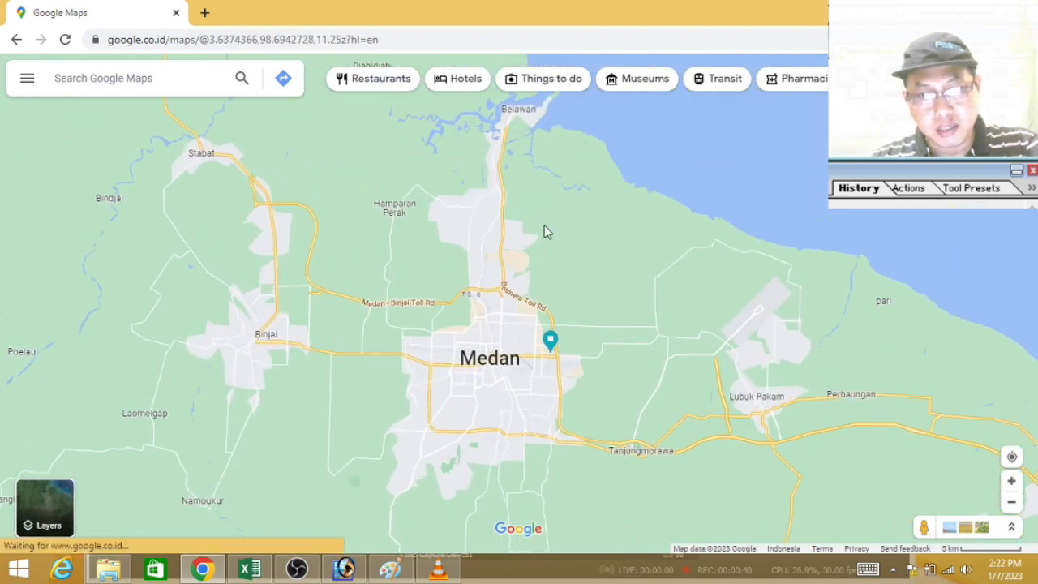
scroll(544, 226, "down", 1)
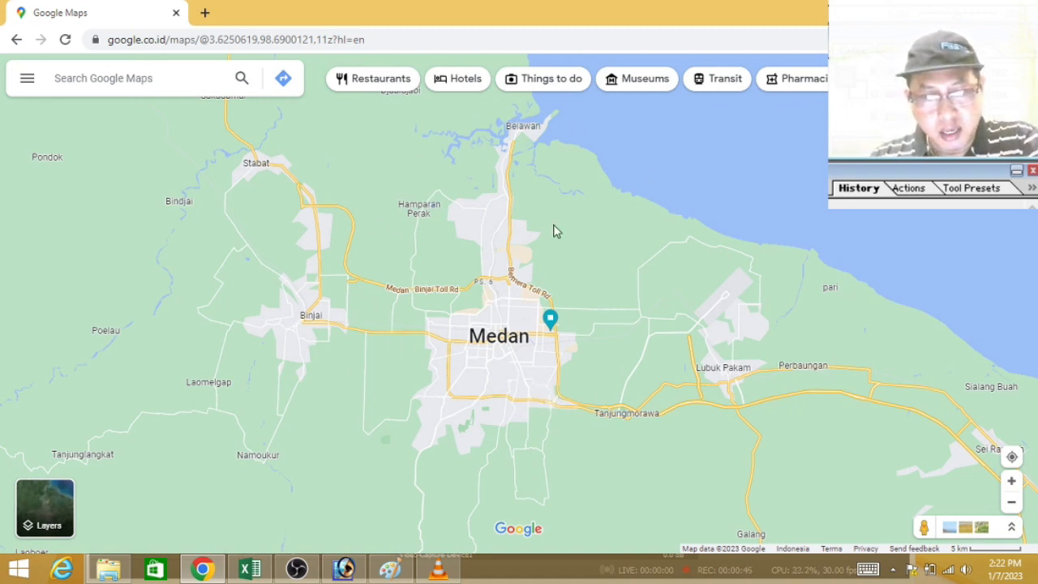
scroll(479, 336, "down", 1)
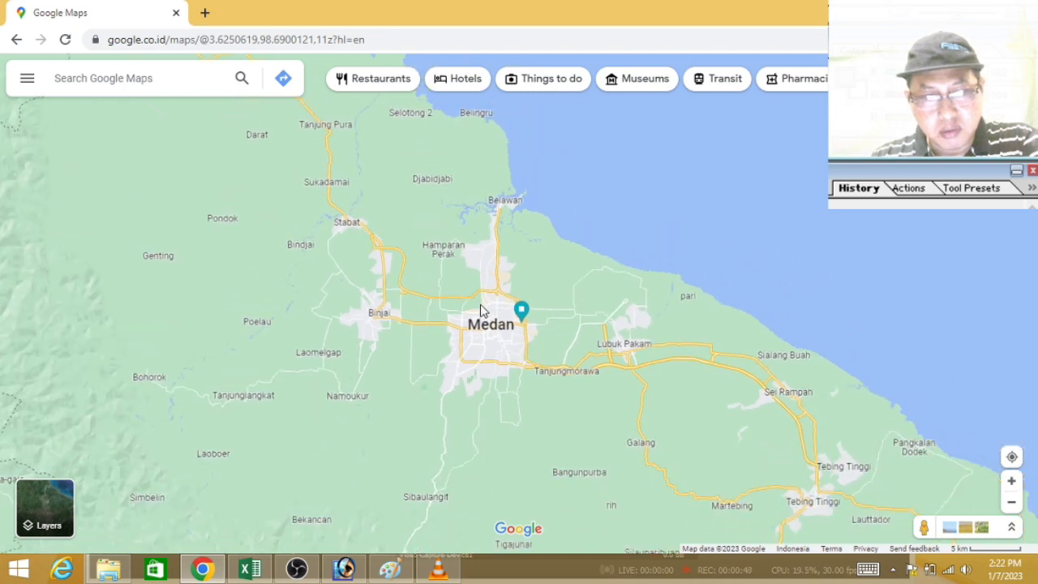
scroll(479, 308, "down", 1)
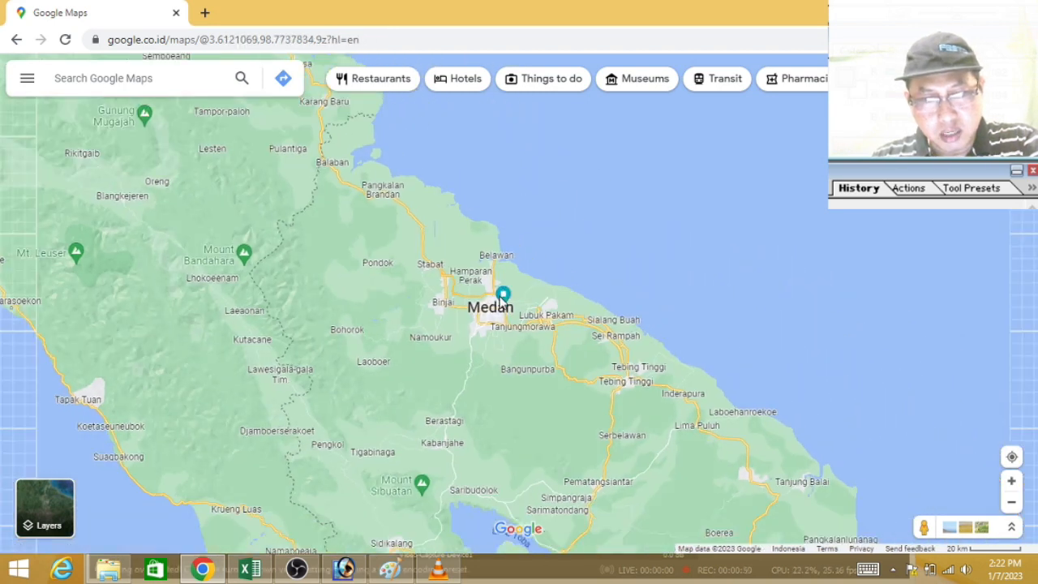
scroll(503, 297, "down", 1)
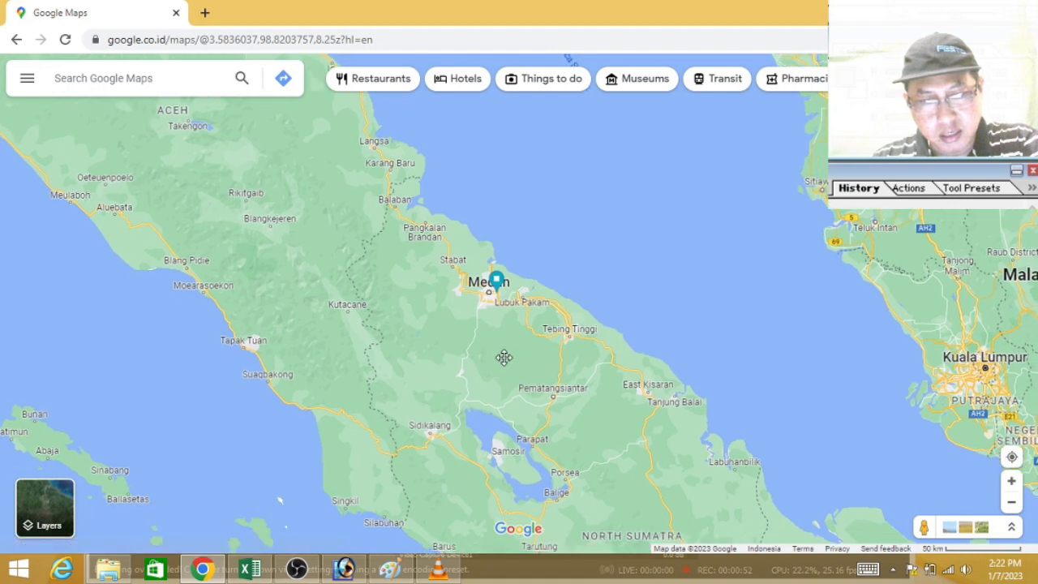
scroll(455, 281, "down", 1)
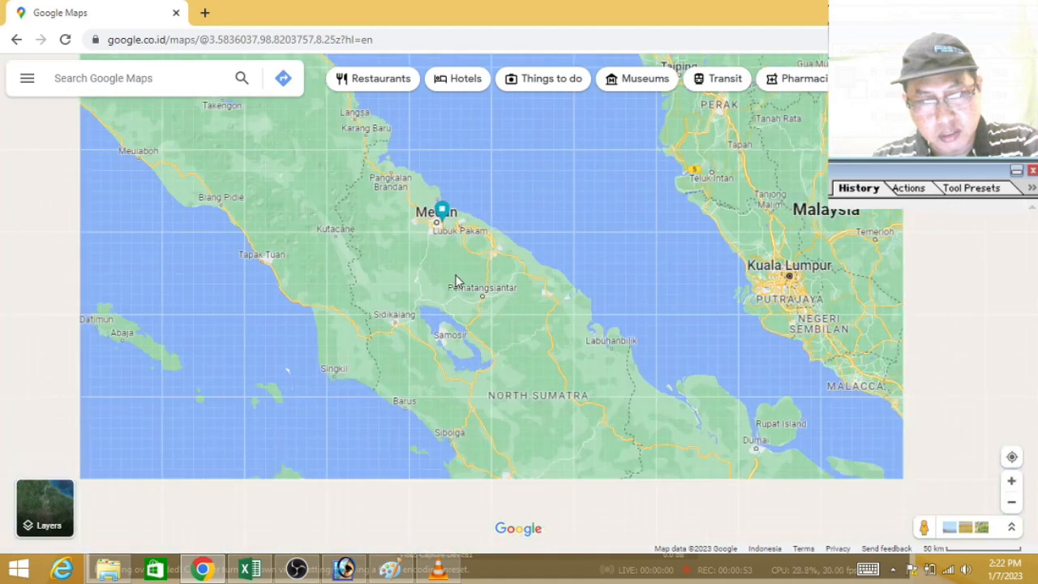
scroll(496, 335, "down", 1)
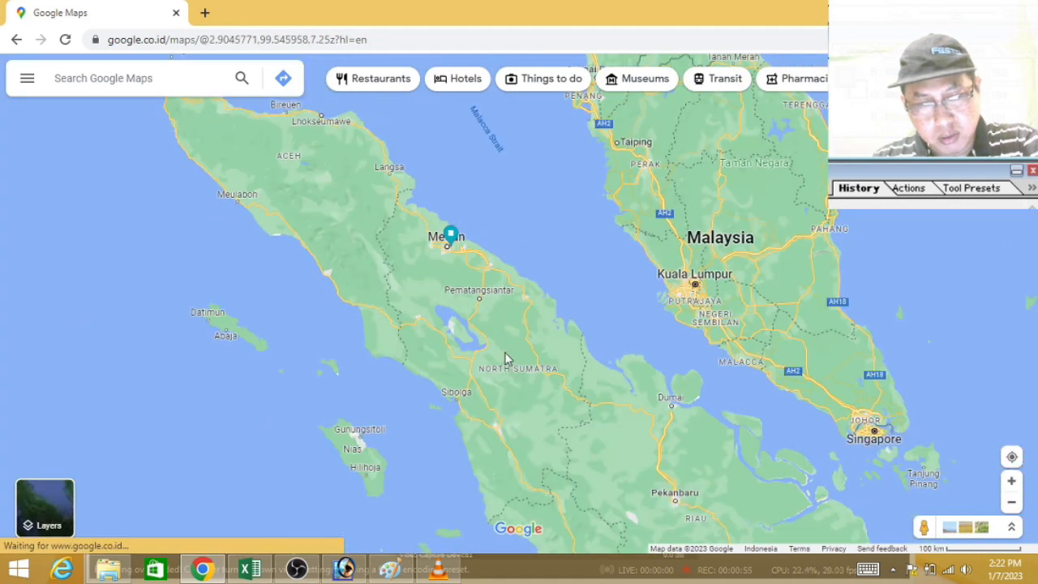
left_click_drag(522, 345, 510, 331)
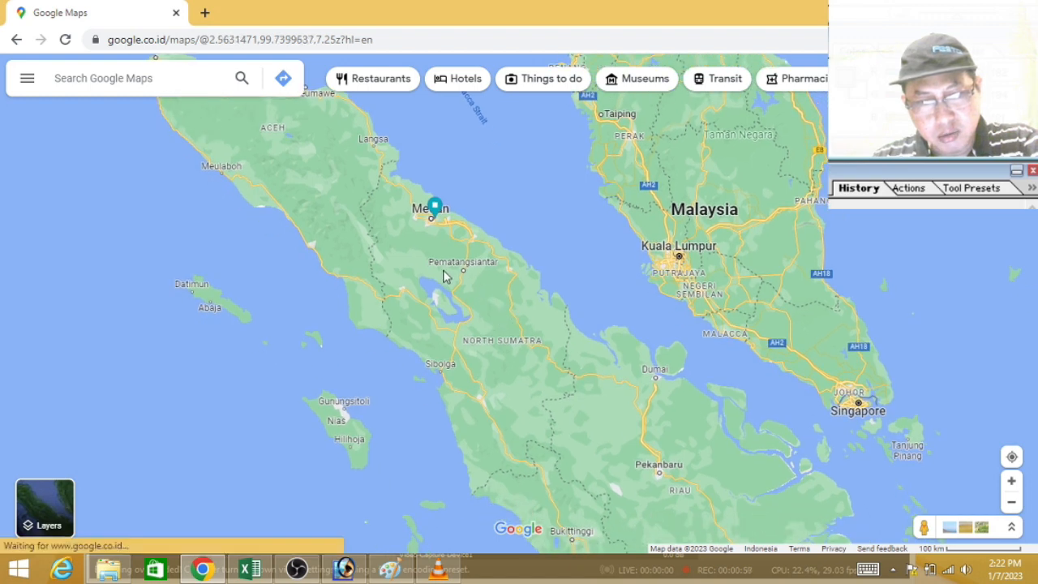
scroll(448, 273, "down", 1)
scroll(520, 331, "down", 1)
left_click_drag(577, 381, 531, 321)
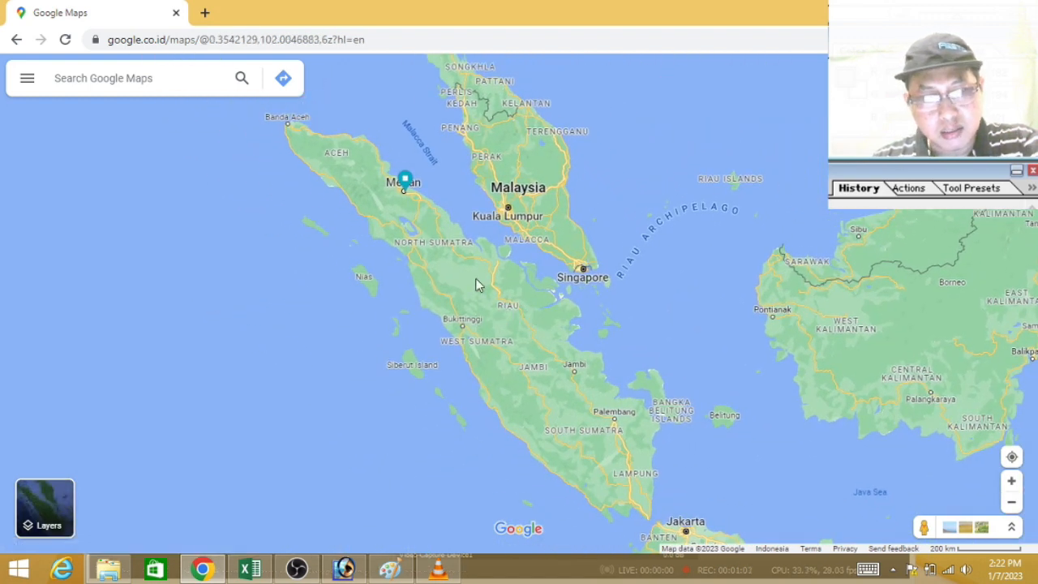
Step: Frame the map at zoom 11.25 with Medan and Belawan in the eastern half and Binjai near the middle
scroll(424, 215, "up", 2)
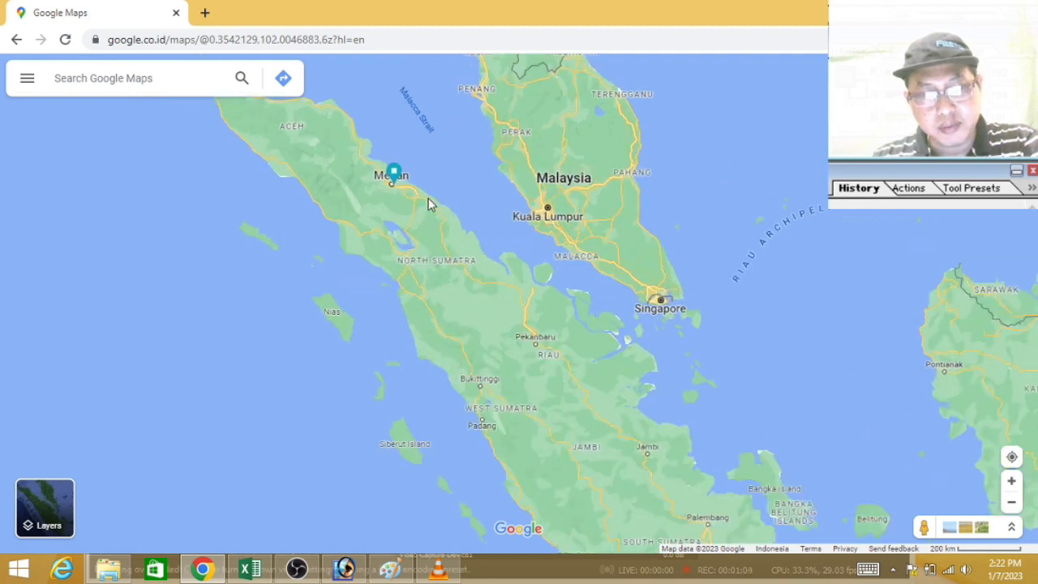
left_click_drag(289, 203, 404, 292)
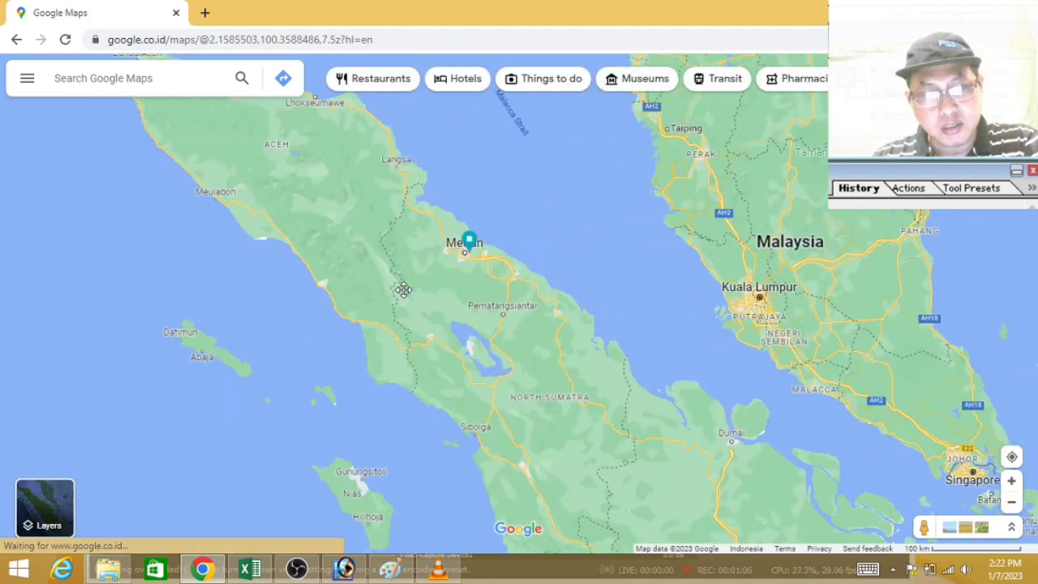
scroll(463, 230, "up", 2)
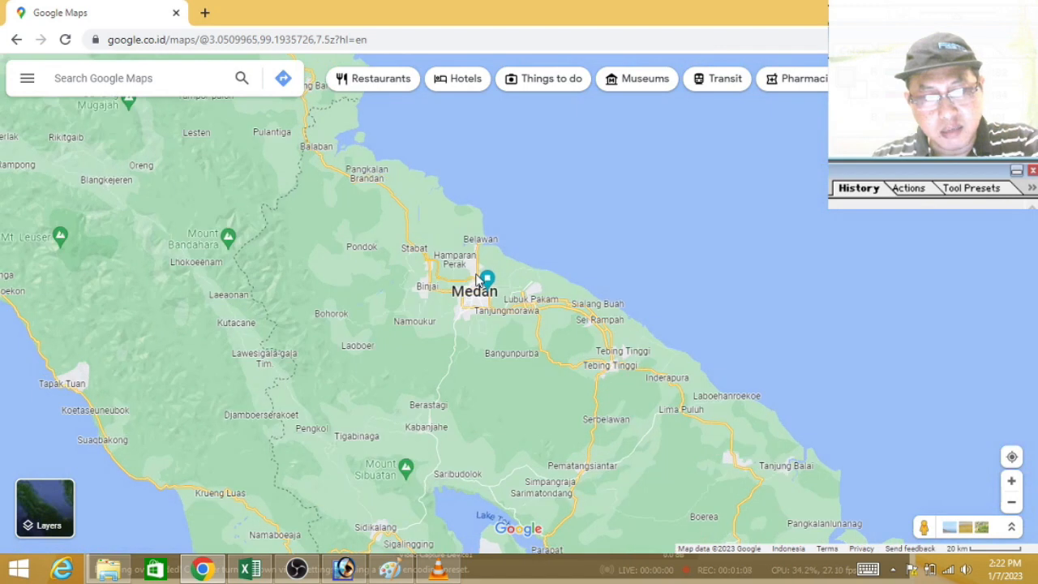
scroll(486, 273, "up", 2)
scroll(486, 302, "up", 2)
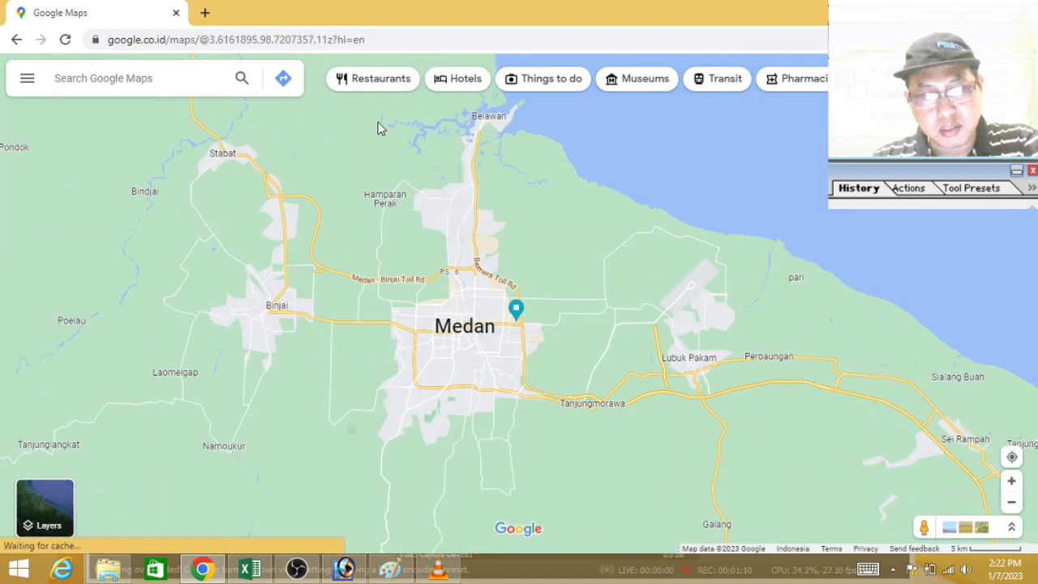
left_click_drag(440, 202, 448, 218)
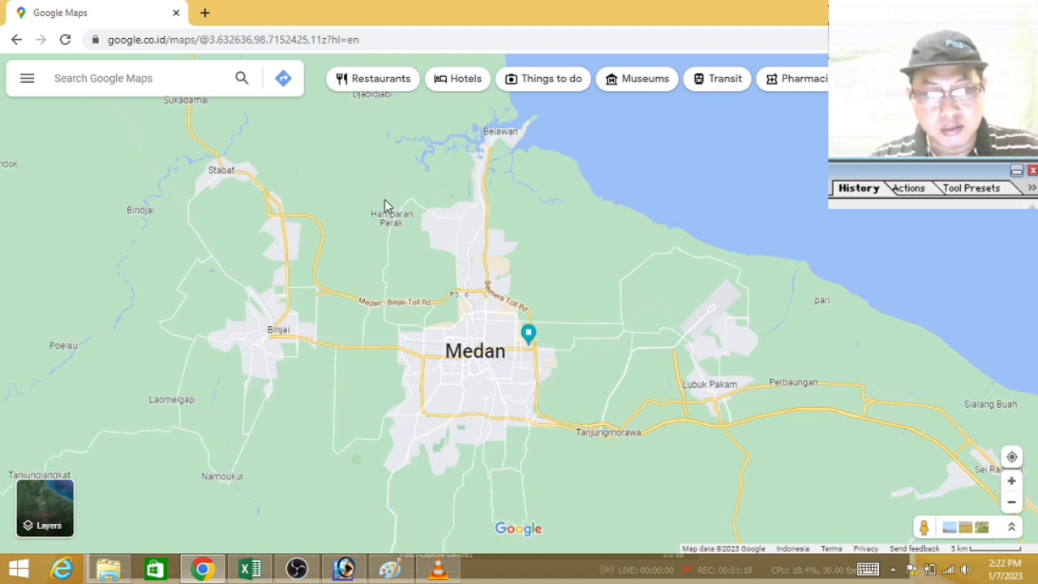
scroll(385, 209, "up", 1)
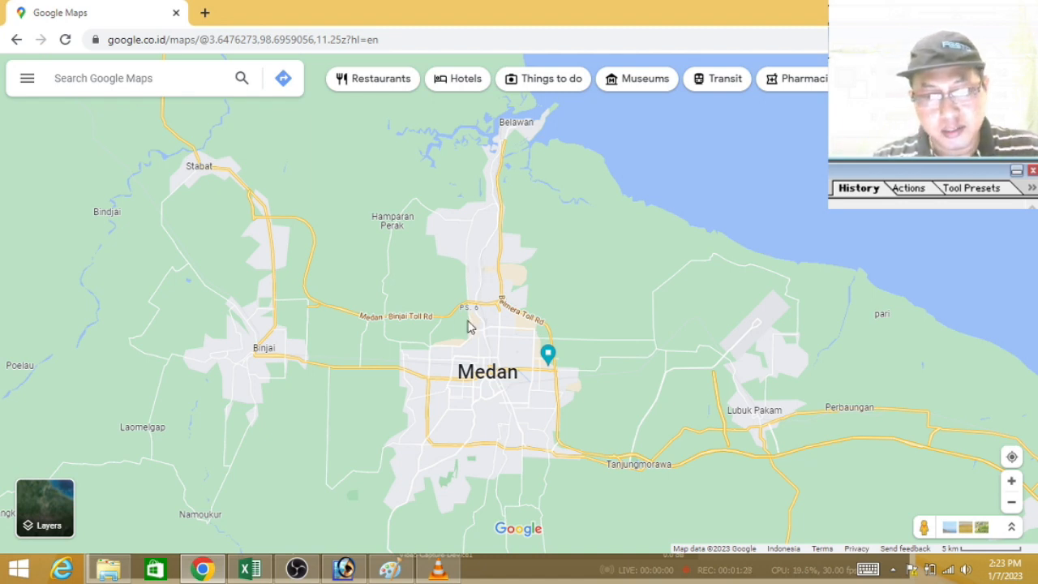
scroll(433, 273, "down", 1)
scroll(413, 330, "up", 1)
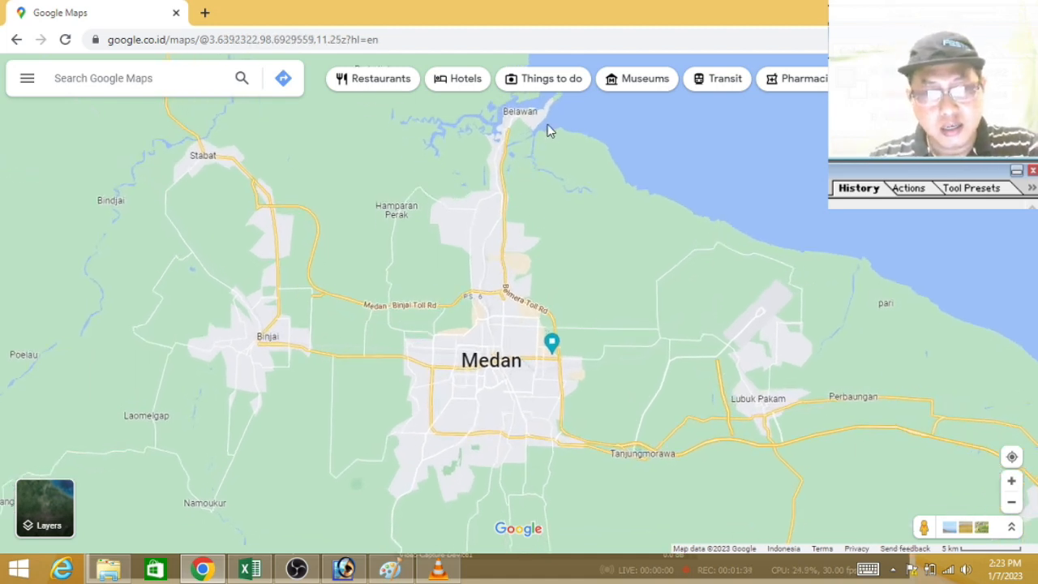
left_click_drag(490, 324, 492, 332)
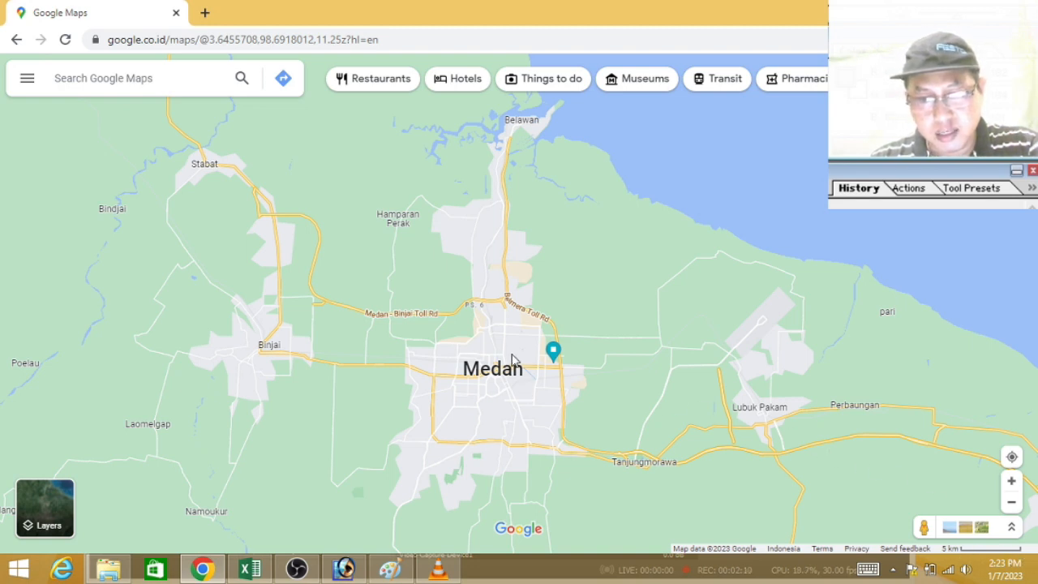
left_click_drag(500, 329, 769, 341)
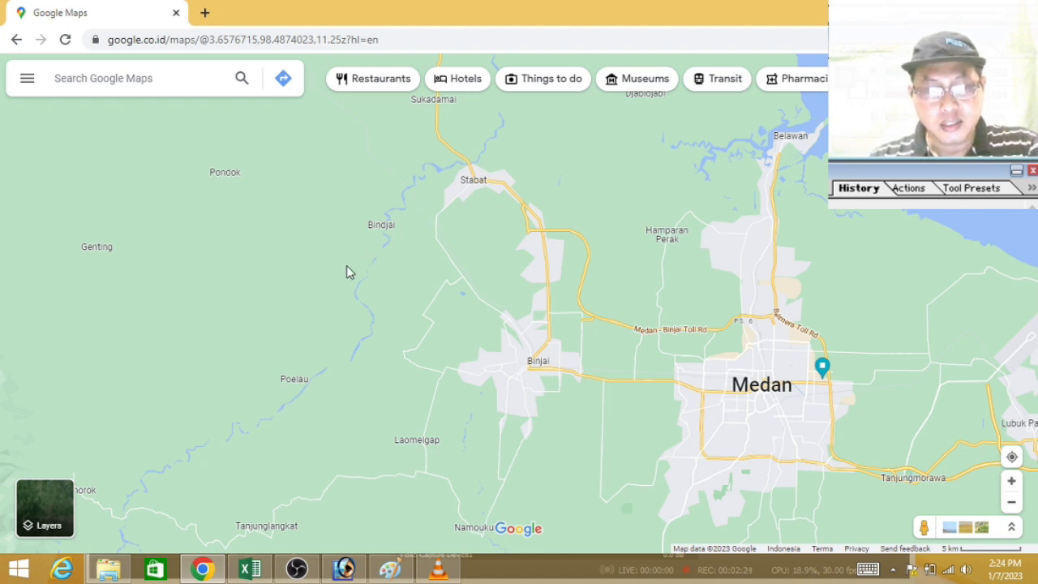
Step: Switch to Adobe Photoshop, create a white 1366 × 768 pixel RGB document and paste the map screenshot into it
left_click(345, 570)
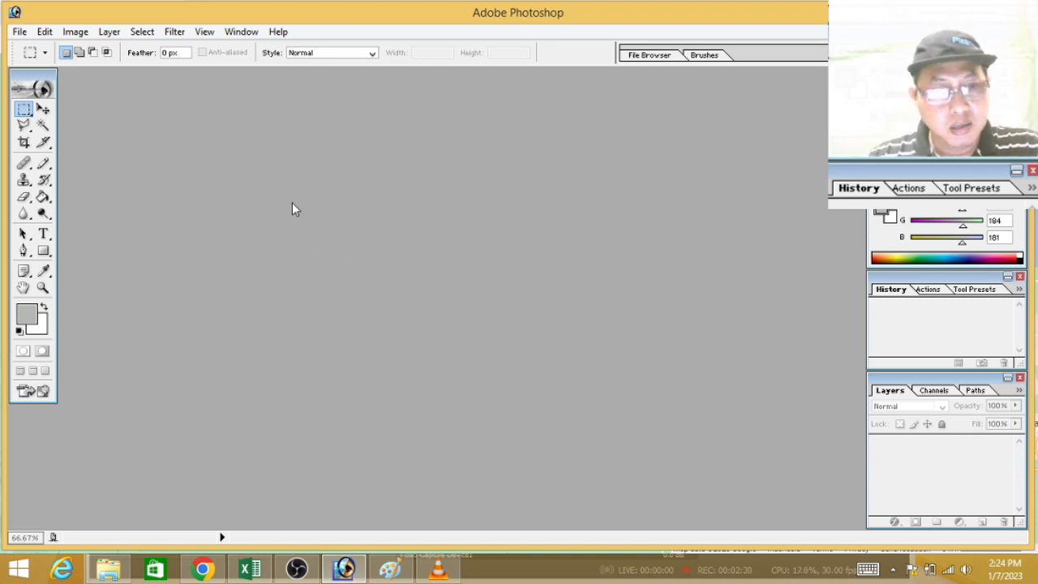
left_click(20, 32)
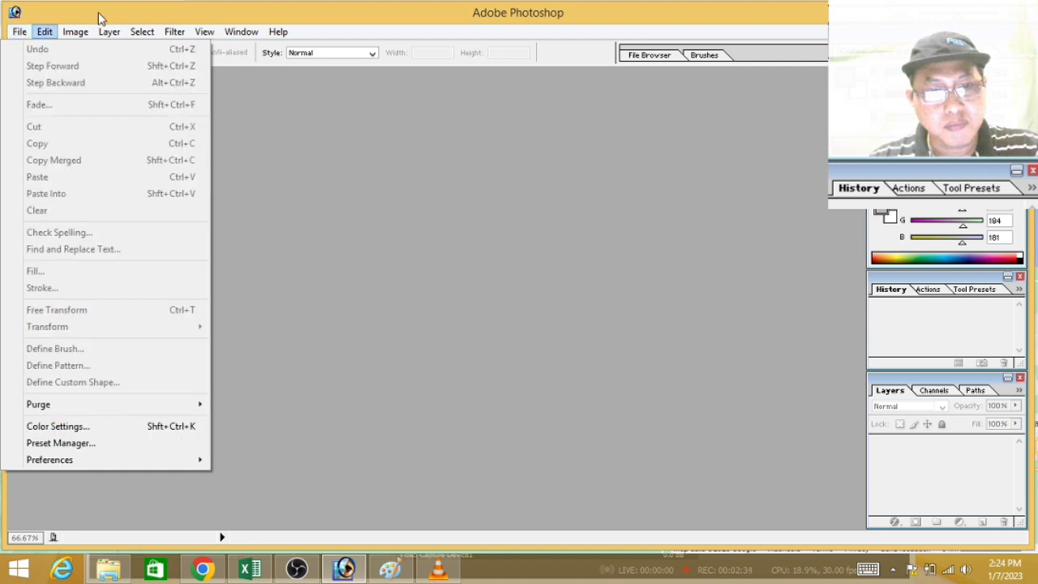
key("Escape")
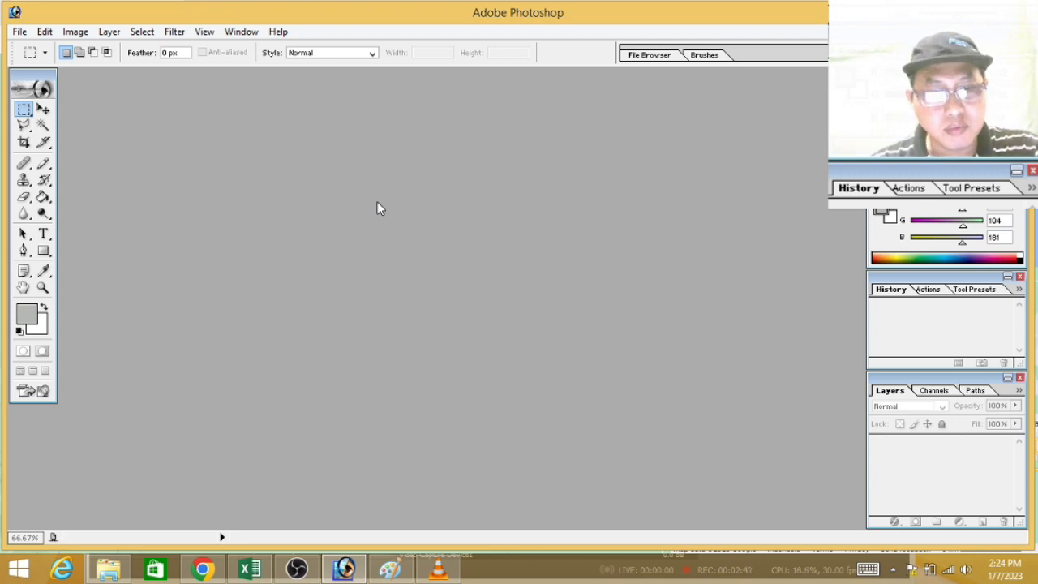
left_click(20, 33)
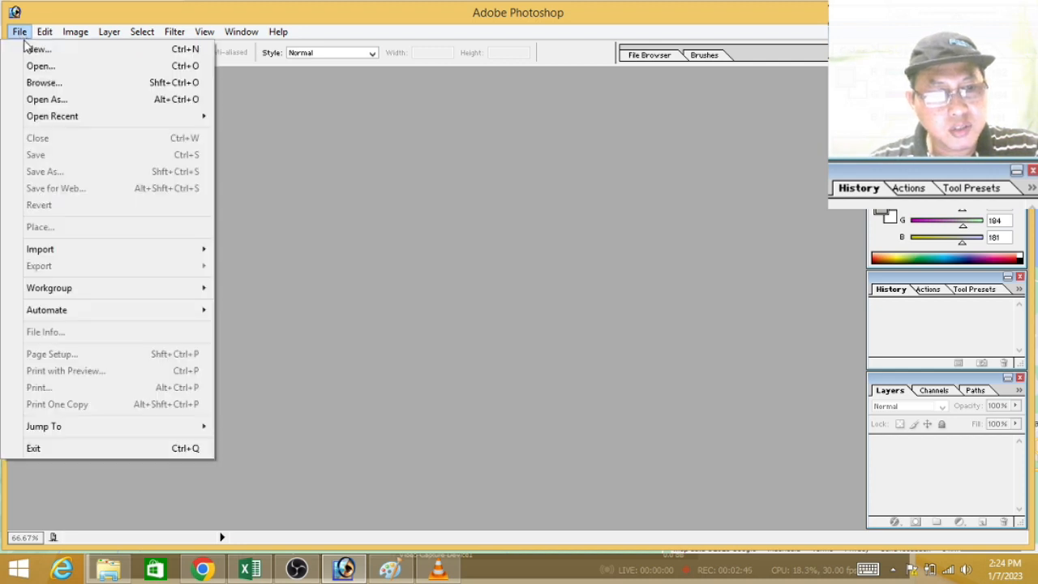
left_click(37, 49)
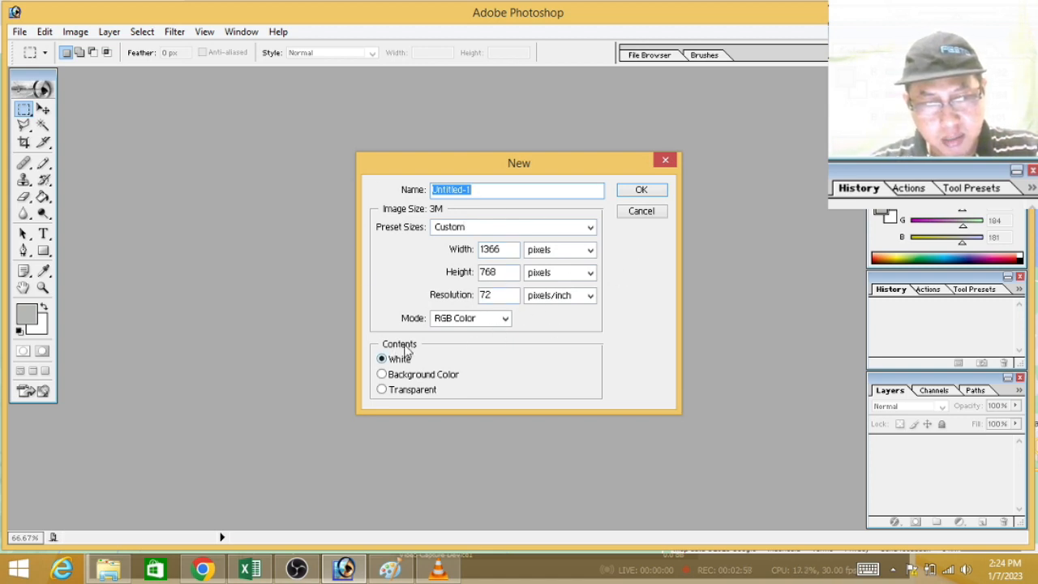
left_click(642, 190)
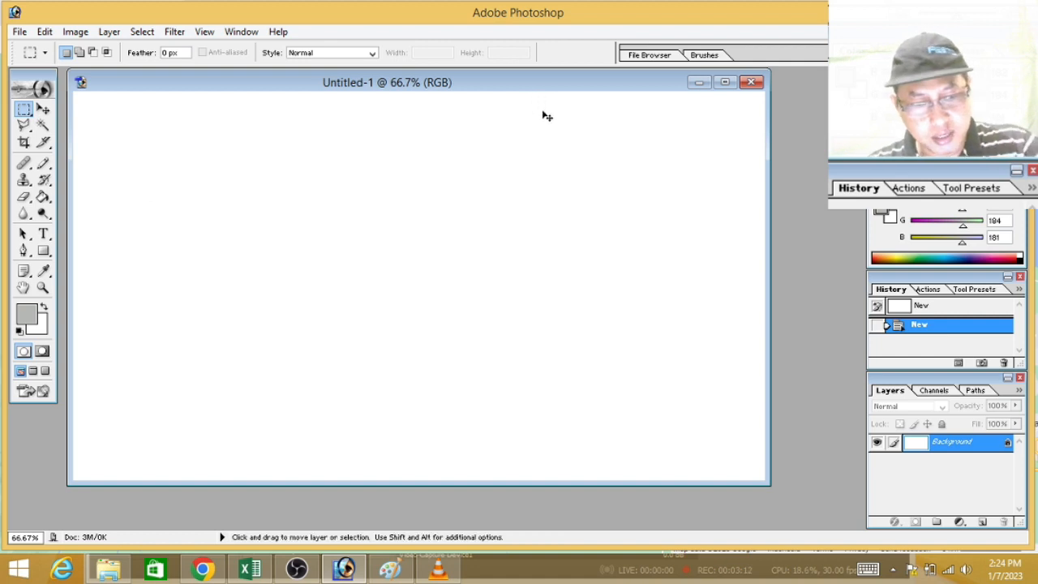
key("ctrl+v")
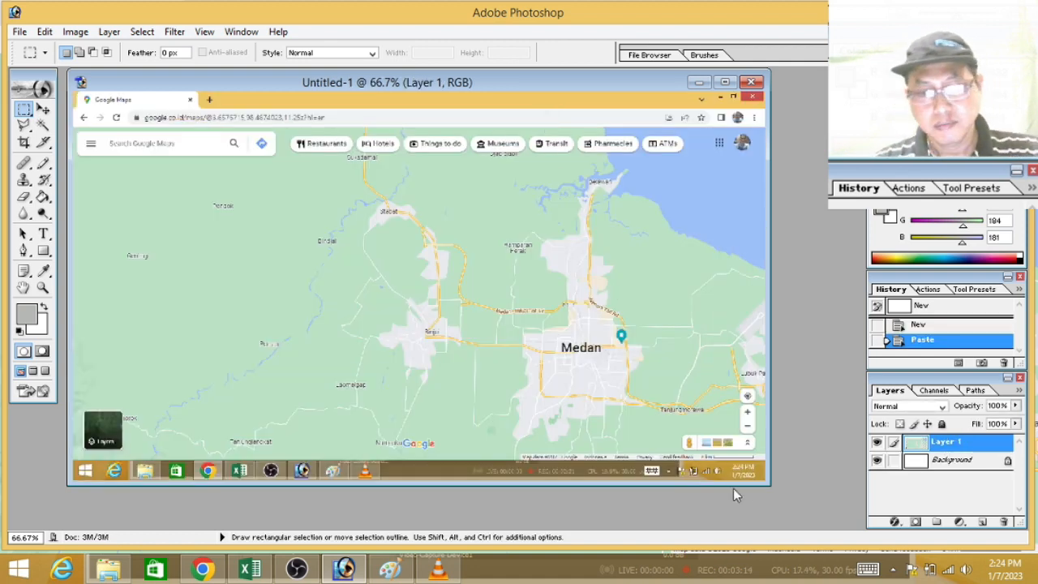
left_click_drag(773, 487, 820, 512)
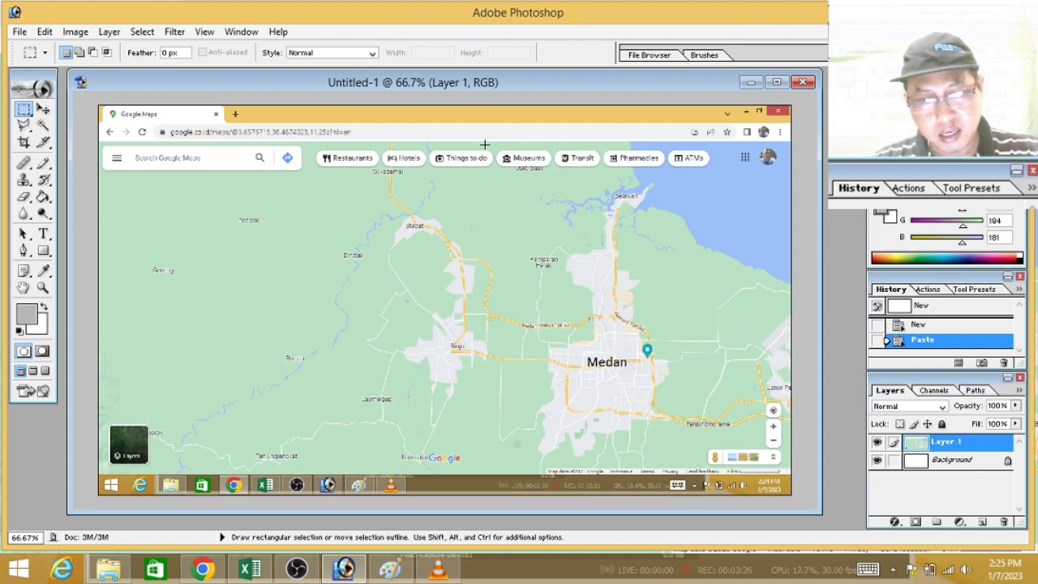
Step: Crop the pasted screenshot to the eastern map area around Medan and Belawan, and clear the selection
left_click_drag(485, 143, 786, 483)
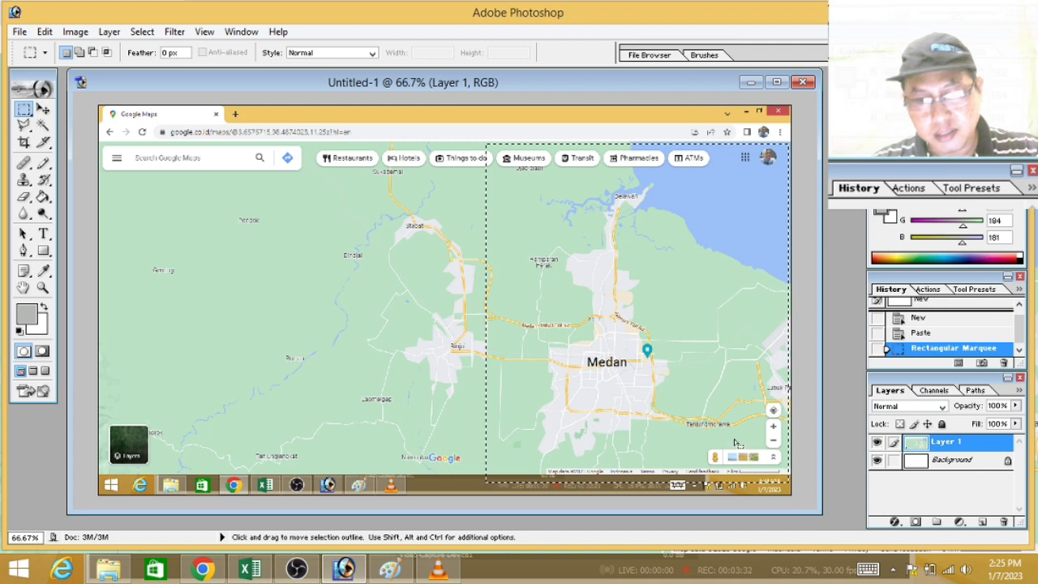
left_click(75, 31)
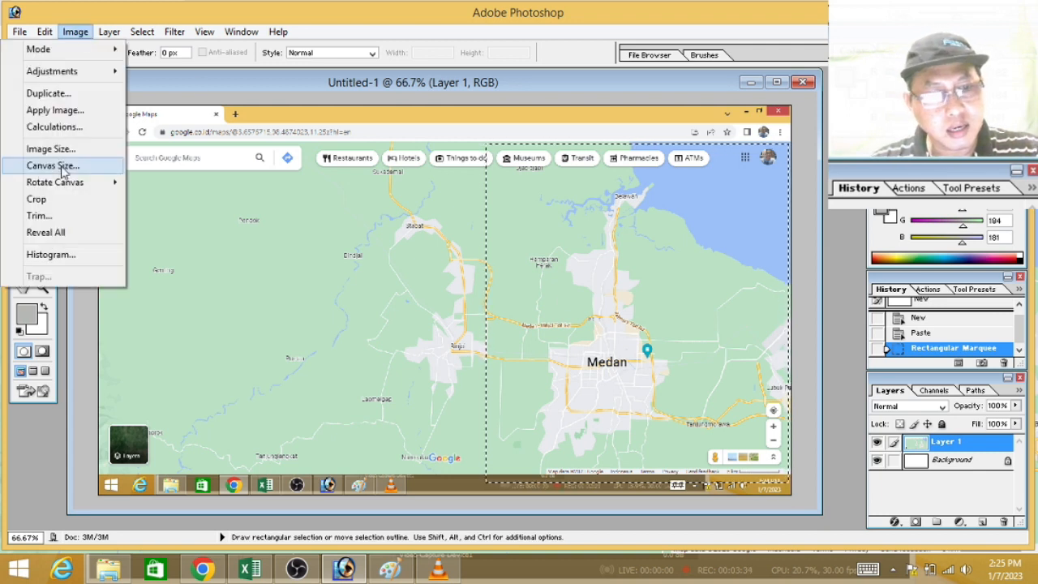
left_click(60, 201)
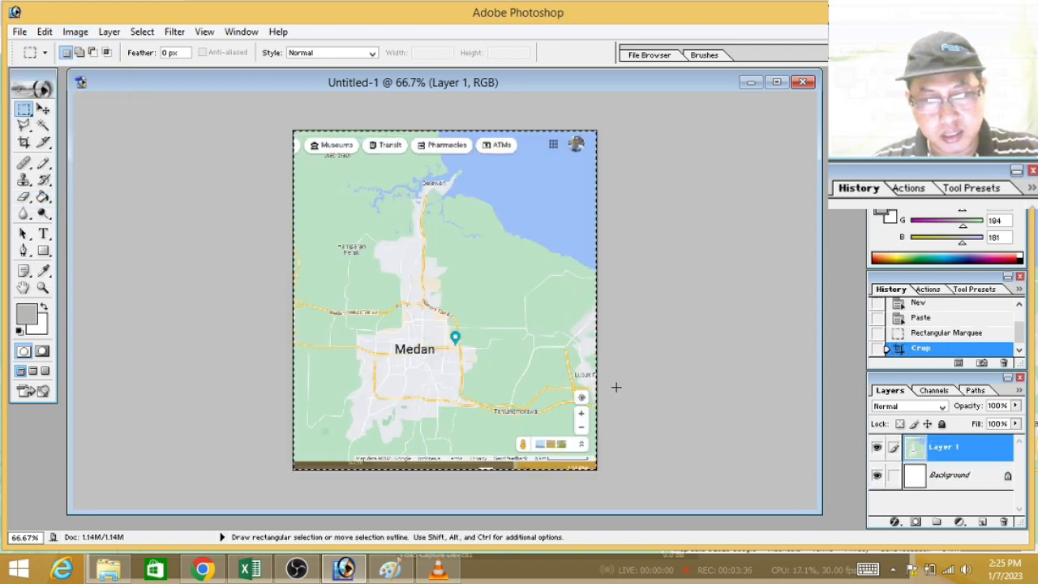
left_click(610, 398)
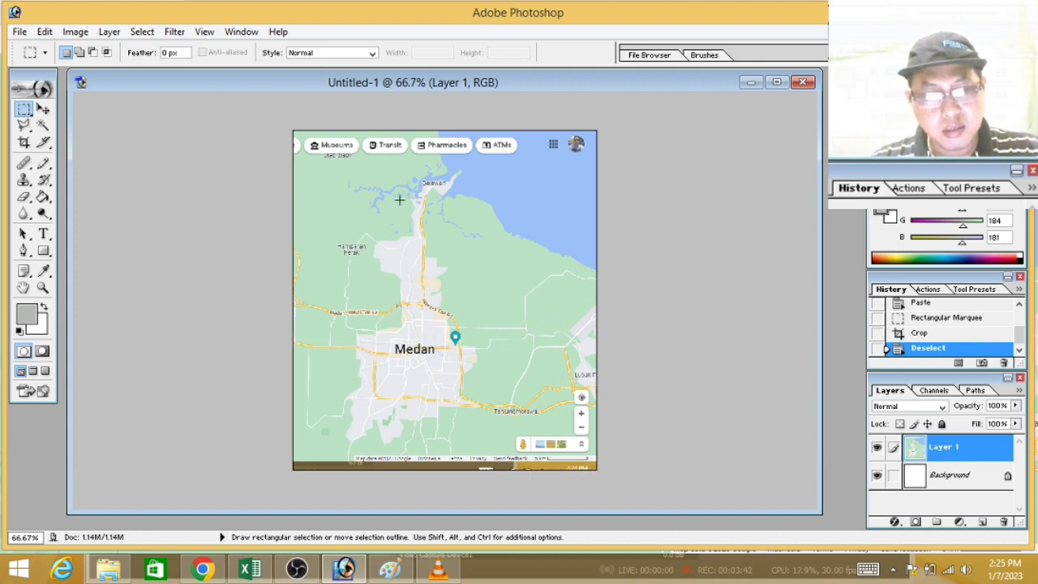
Step: Clear the grey urban areas on both sides of the Belawan road north of the toll road, using the Magic Wand at tolerance 32
scroll(414, 193, "down", 2)
scroll(414, 201, "up", 2)
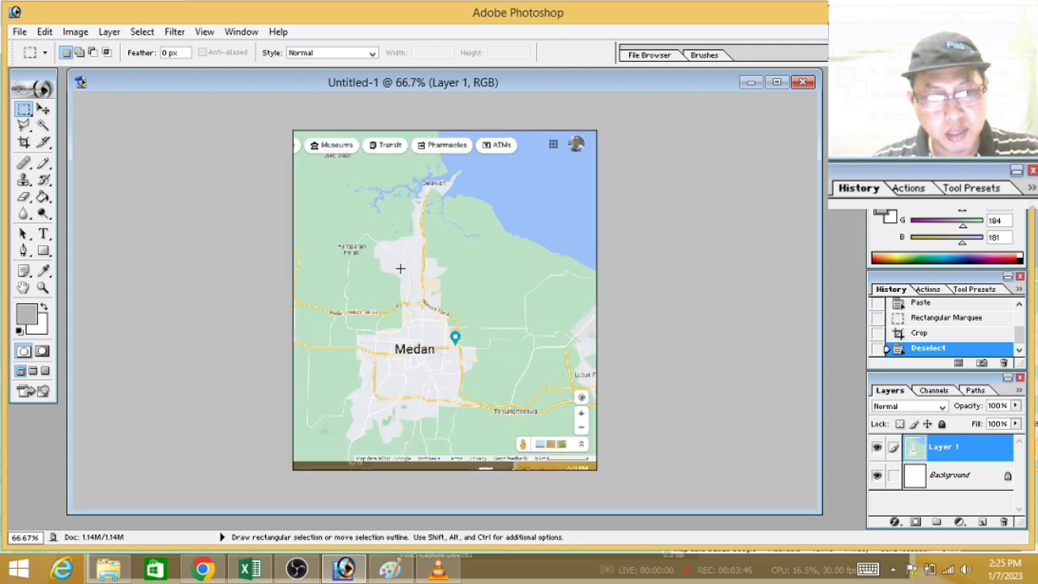
left_click(44, 128)
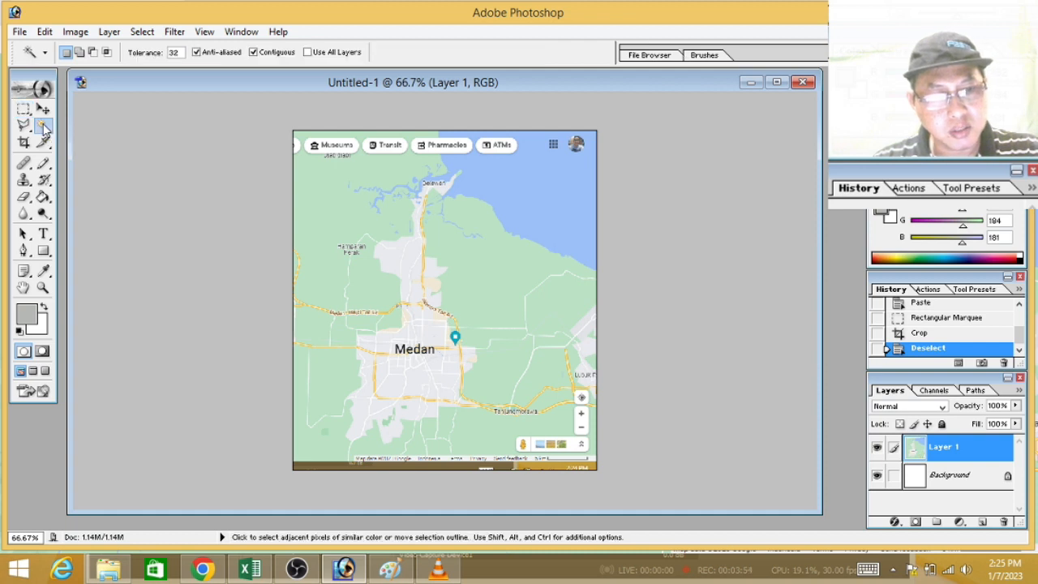
left_click(410, 256)
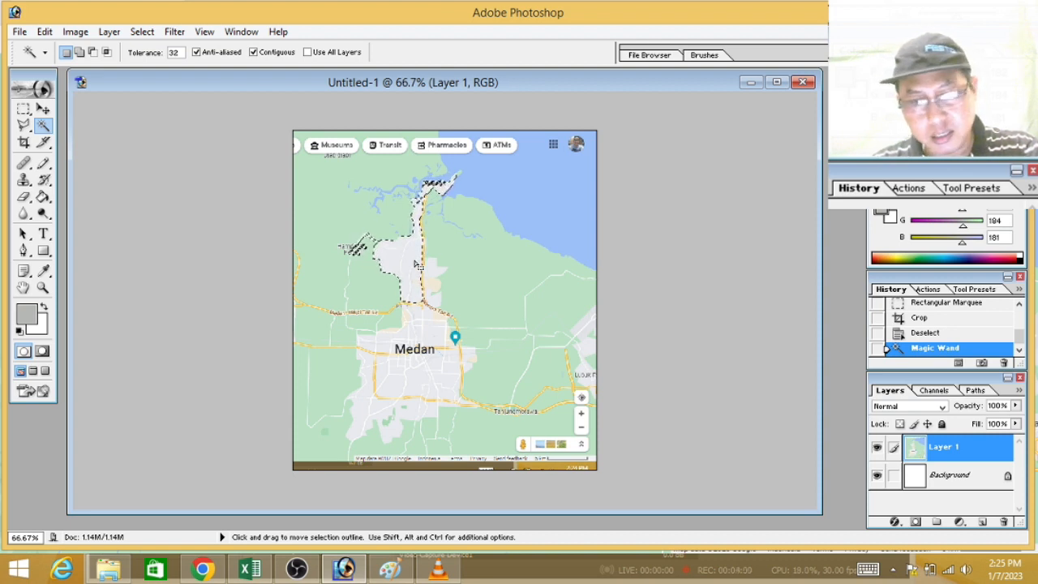
key("Delete")
left_click(429, 271)
key("Delete")
Step: Clear the grey urban area inside Medan's ring road and the block between the Medan label and the toll road
left_click(415, 318)
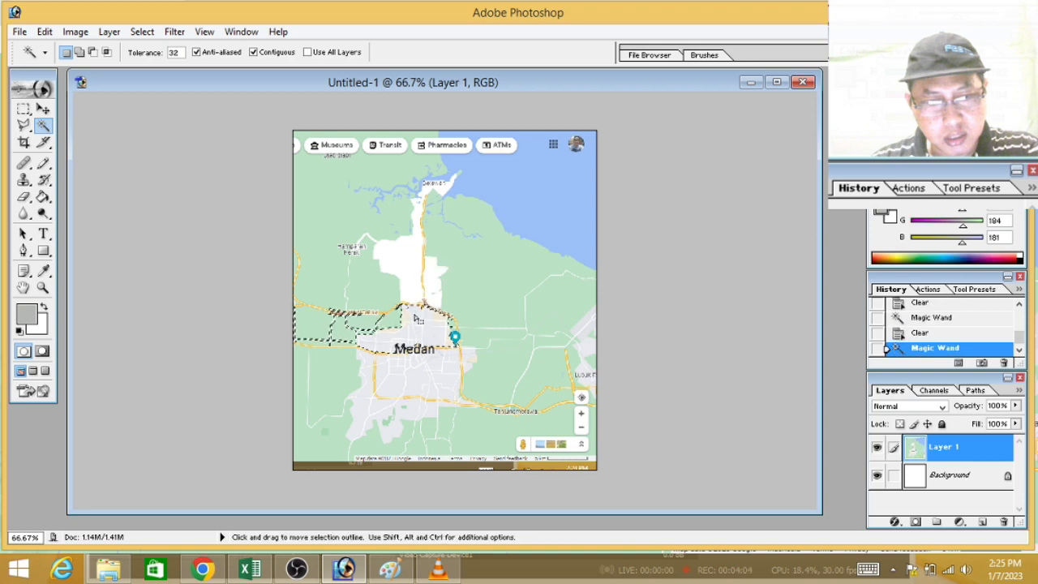
left_click(449, 374)
key("Delete")
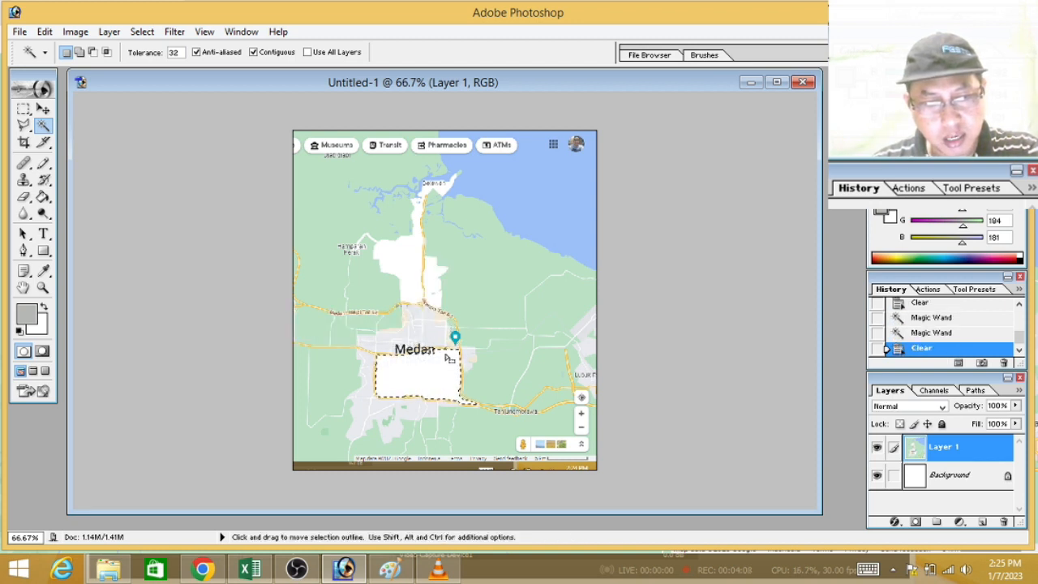
left_click(417, 328)
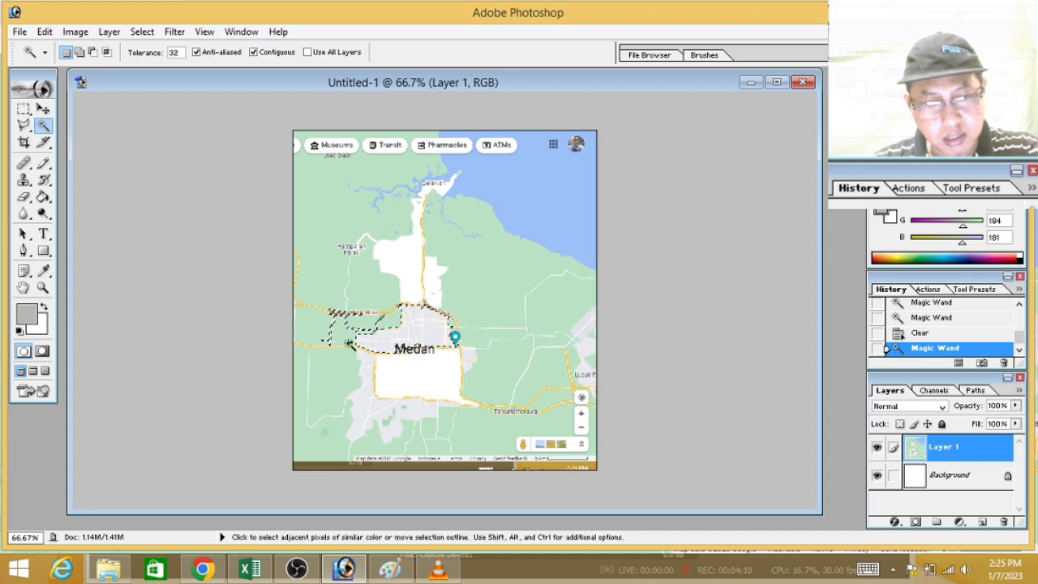
key("Delete")
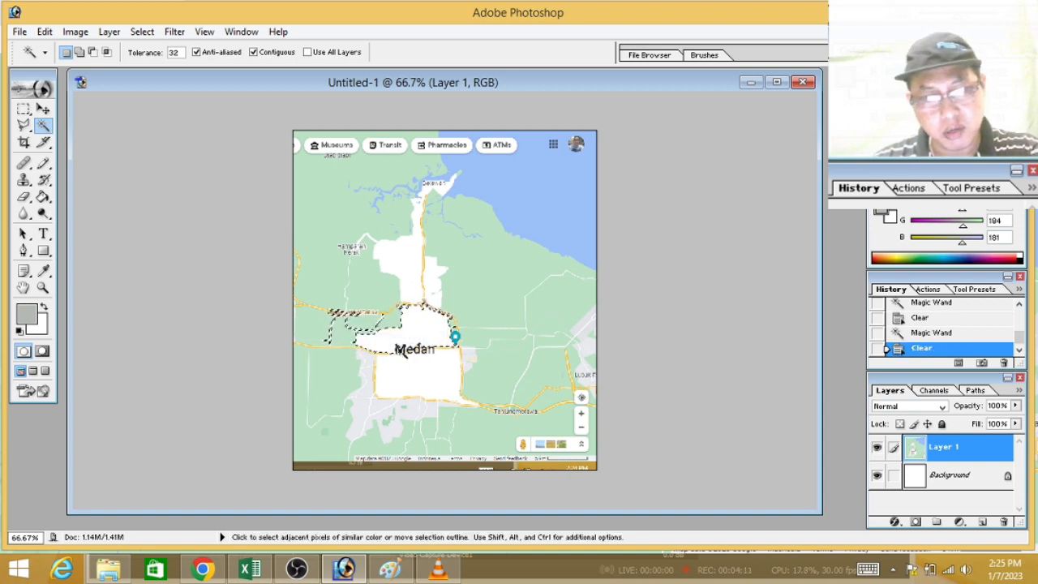
left_click(369, 391)
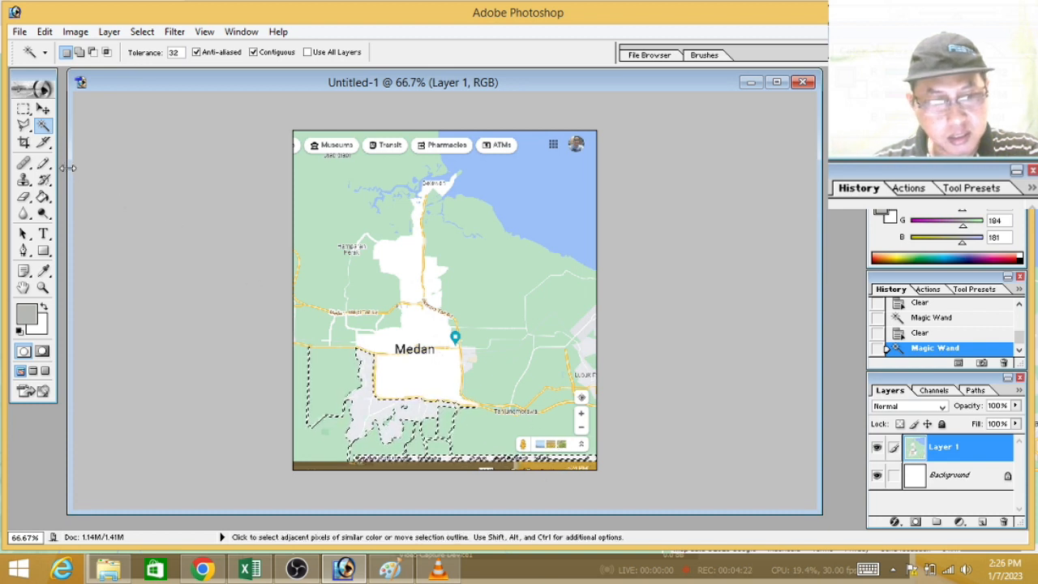
left_click(24, 107)
left_click(263, 244)
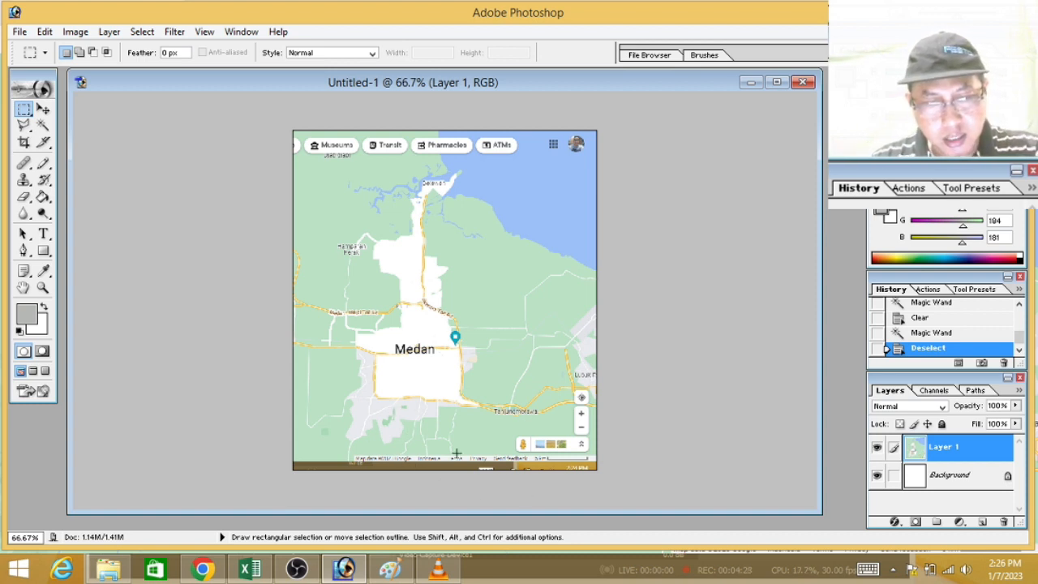
Step: Select the grey urban area west and south of the ring road with the Magic Wand, clear it and deselect
key("ctrl+plus")
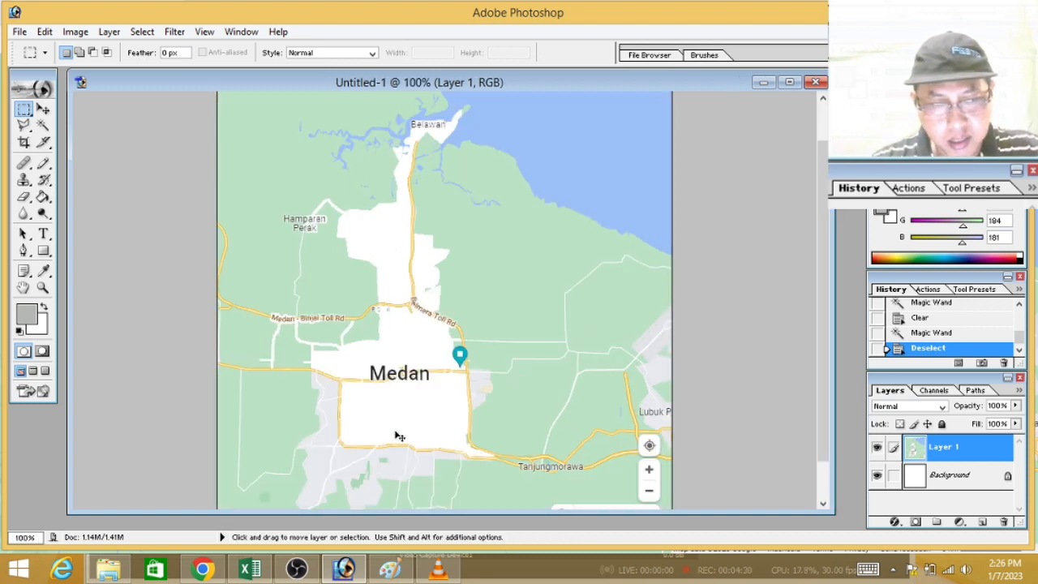
key("ctrl+plus")
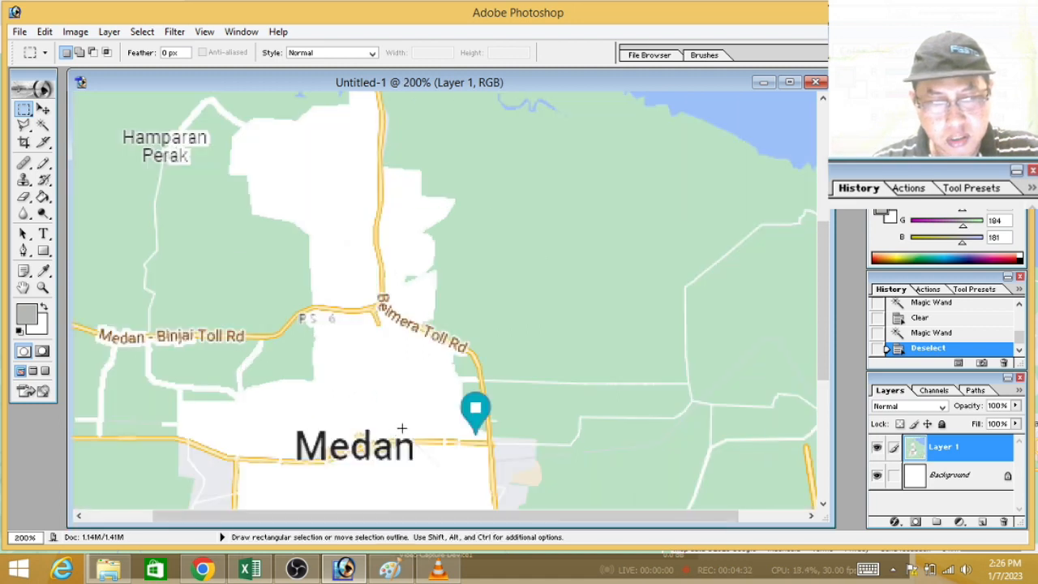
scroll(401, 431, "down", 5)
scroll(465, 372, "down", 3)
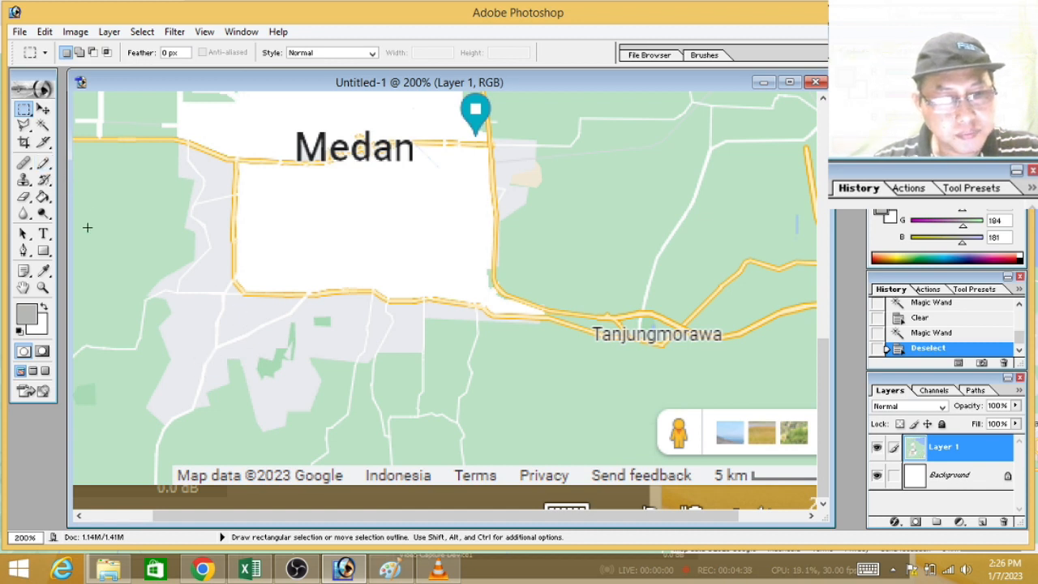
left_click(43, 125)
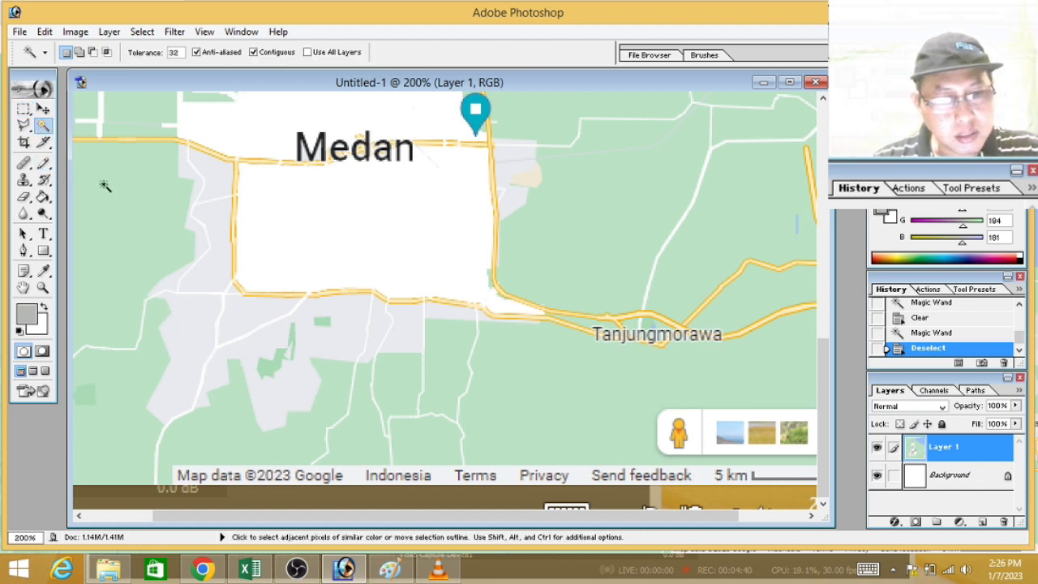
left_click(256, 315)
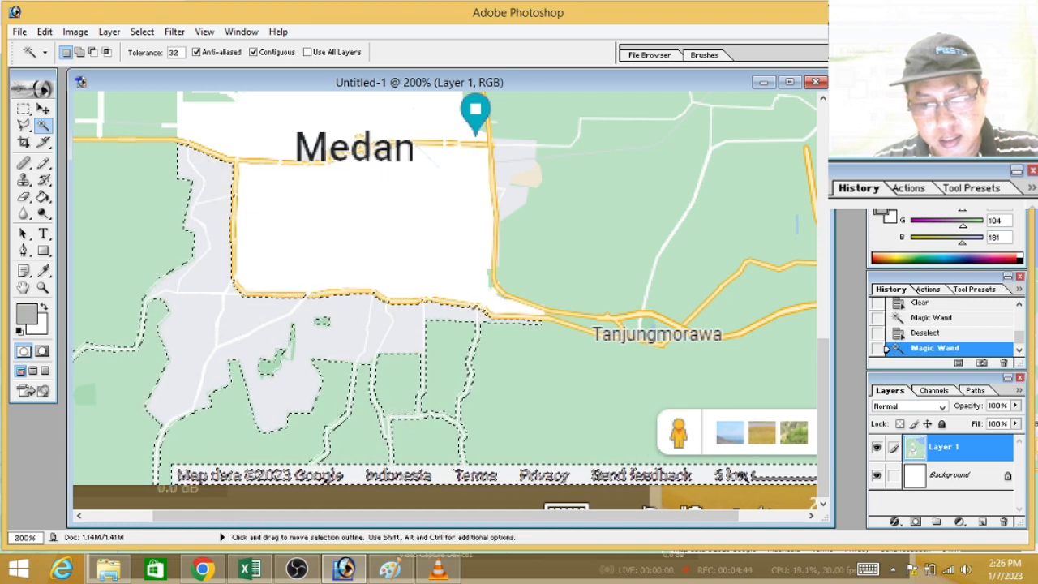
left_click_drag(601, 514, 668, 514)
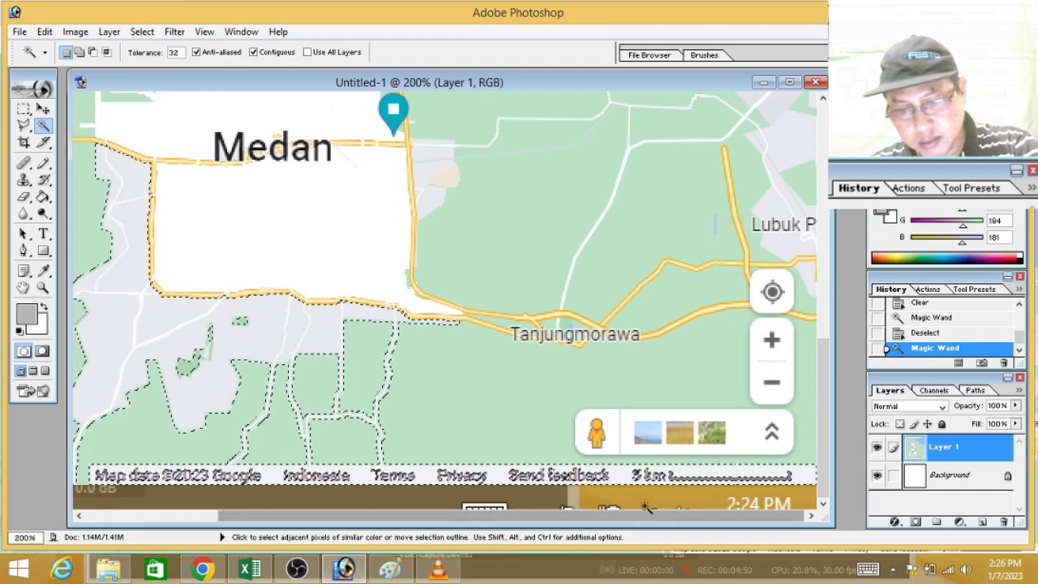
key("Delete")
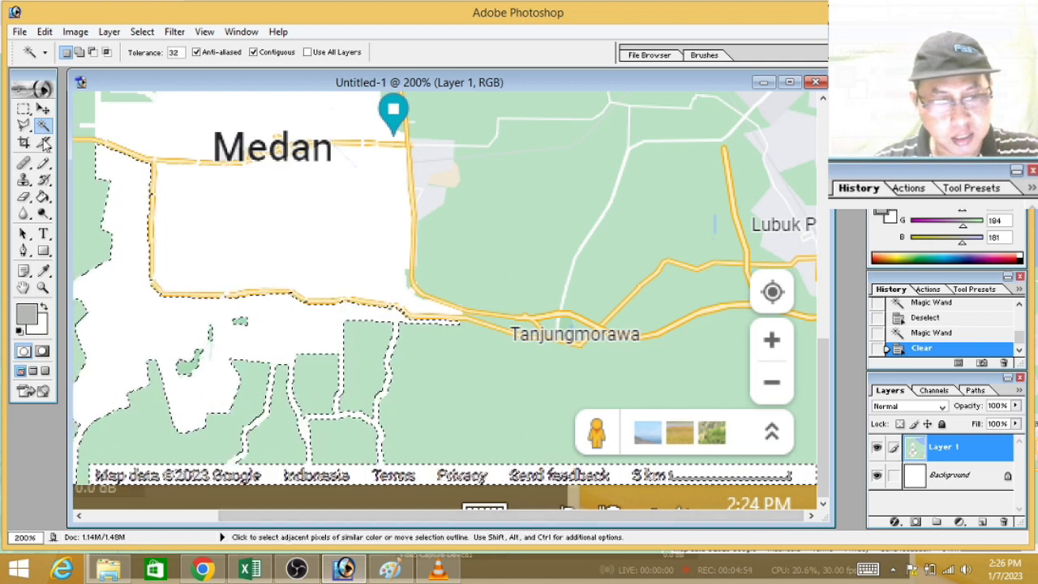
key("m")
left_click(535, 228)
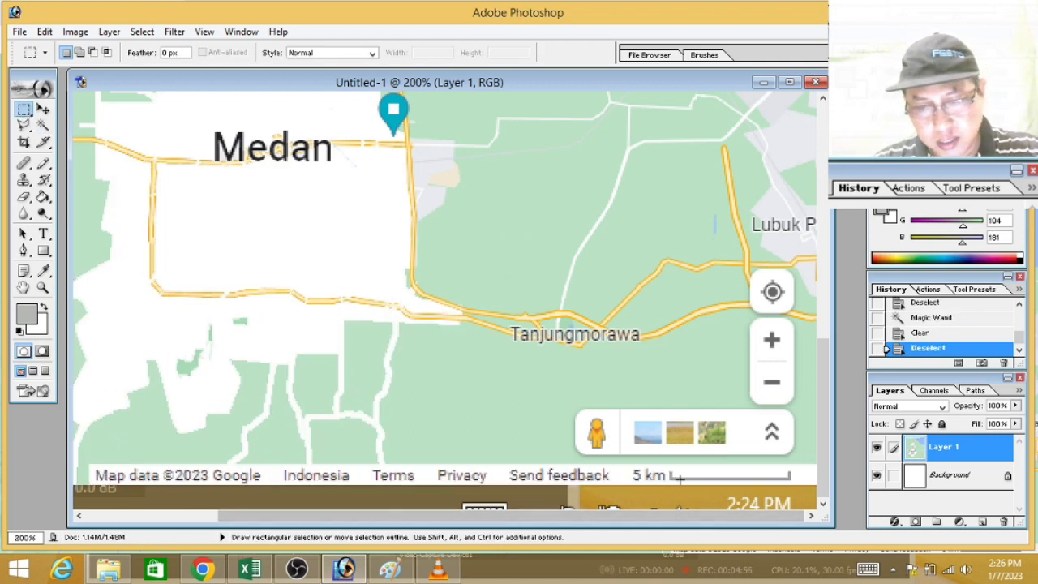
Step: Clear the small grey urban patch just east of the ring road with the Magic Wand and remove the selection
left_click_drag(601, 515, 450, 516)
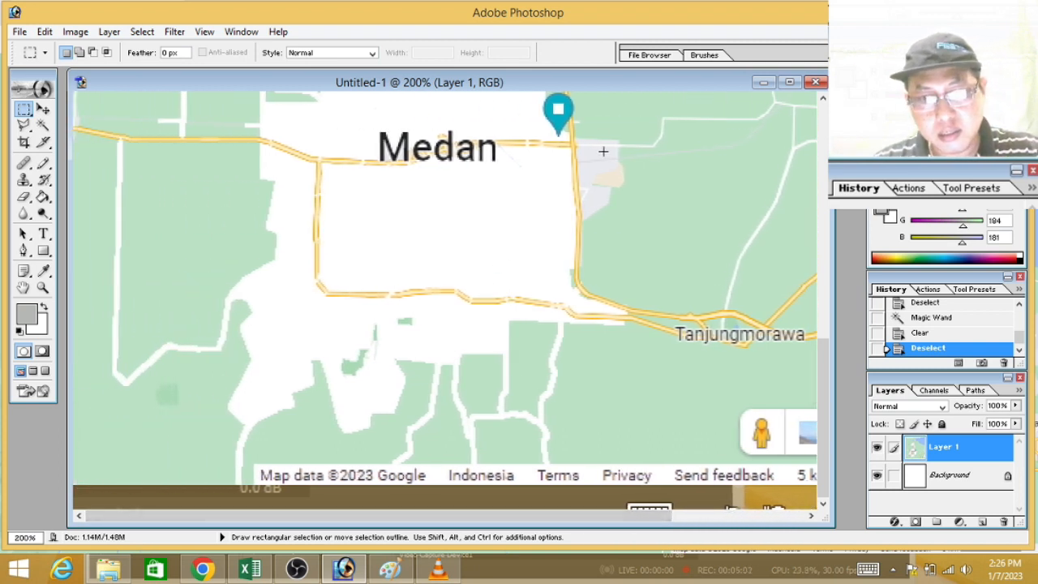
left_click(43, 125)
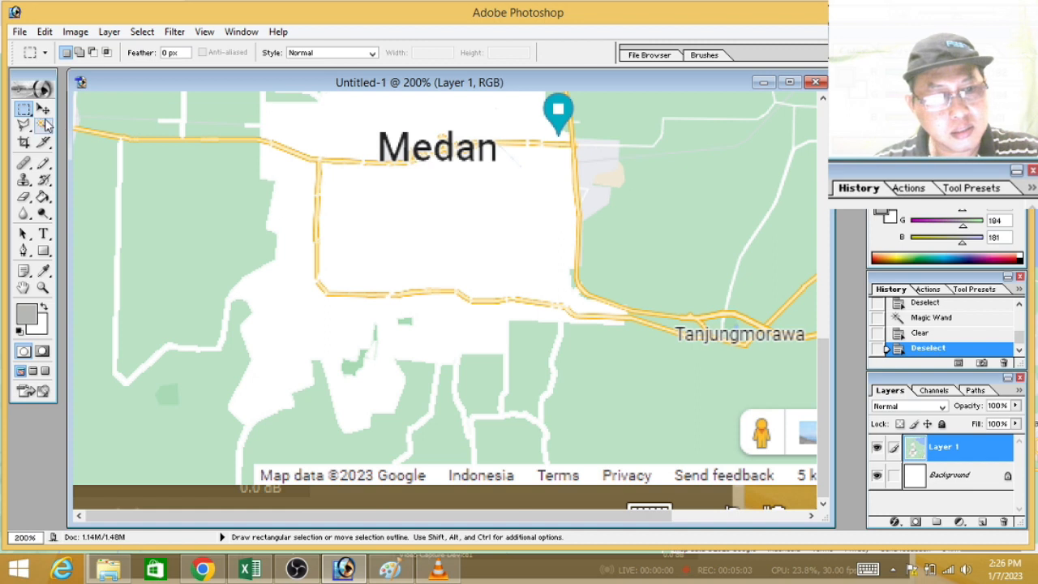
left_click(593, 155)
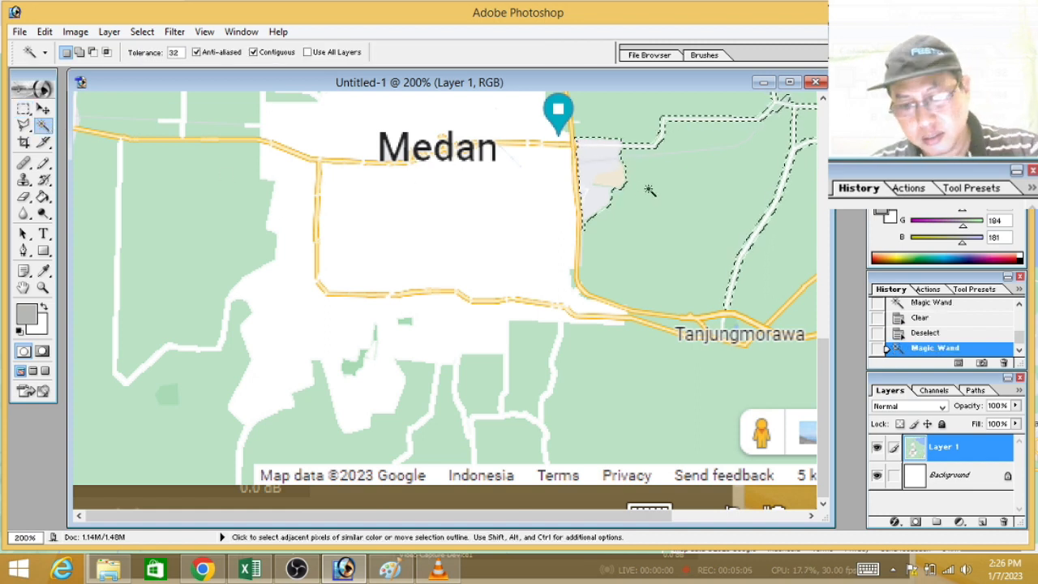
key("Delete")
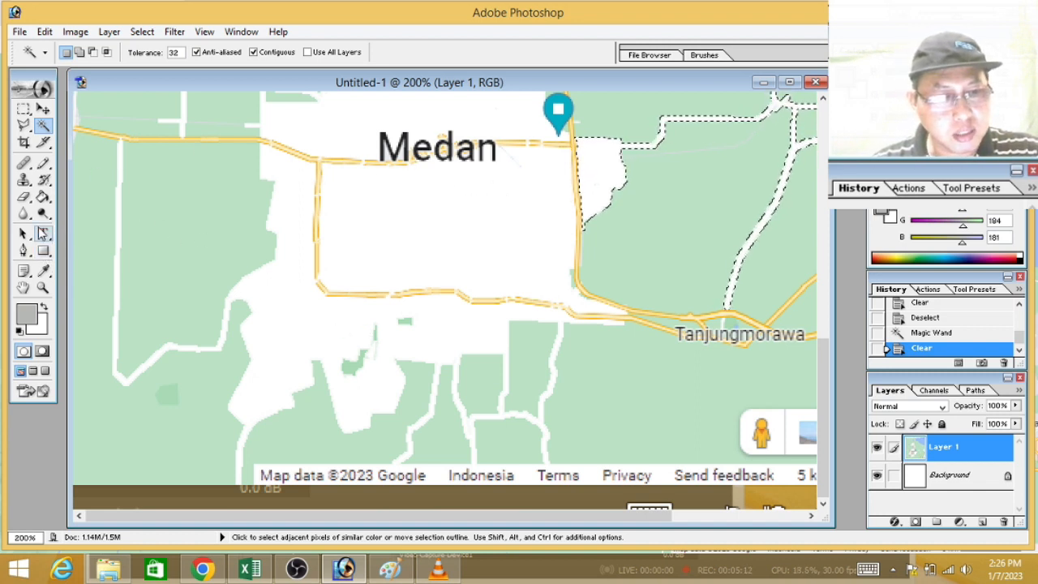
left_click(24, 197)
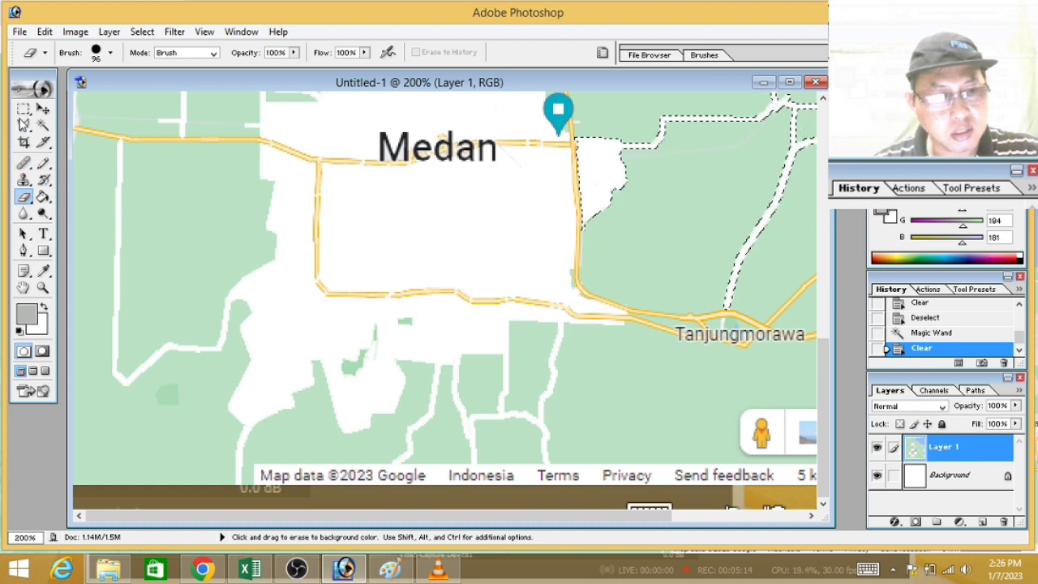
left_click(24, 109)
key("ctrl+d")
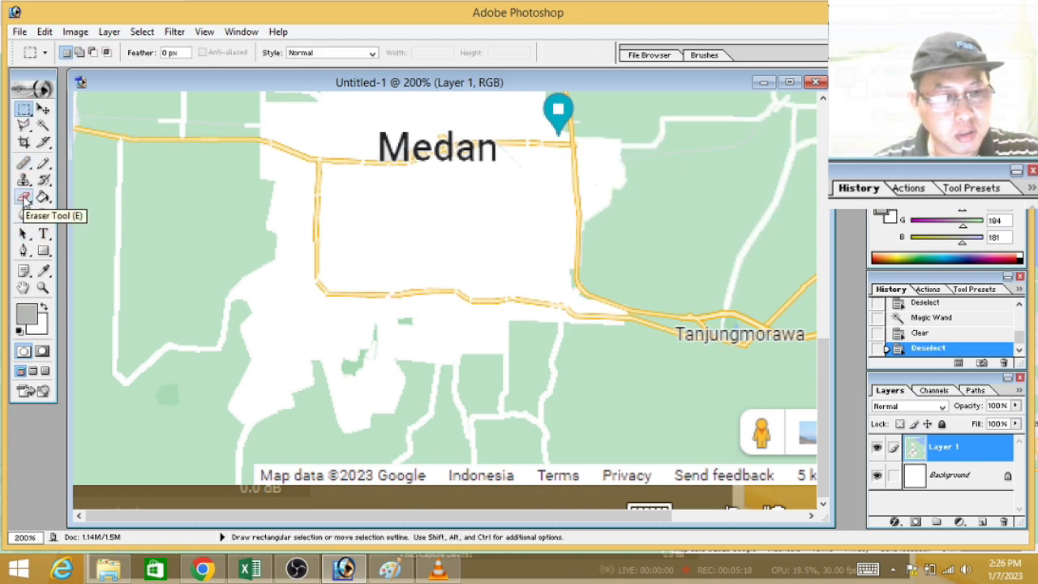
Step: Erase the green remnants inside the cleared area south of the ring road with a 25-pixel eraser brush
left_click(25, 199)
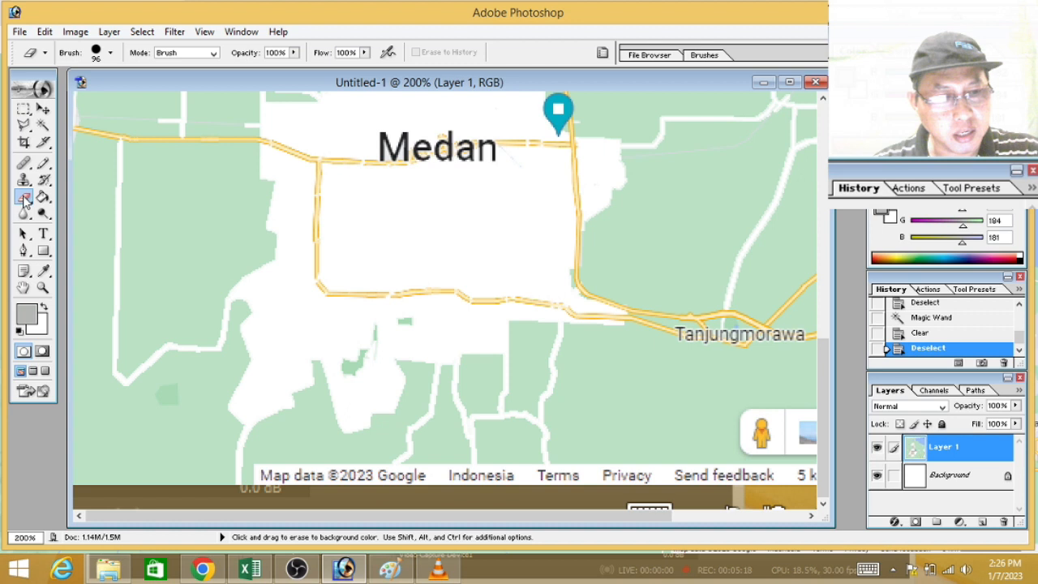
left_click(95, 53)
left_click(36, 92)
mouse_move(344, 352)
left_mouse_down()
mouse_move(373, 350)
mouse_move(406, 322)
left_mouse_up()
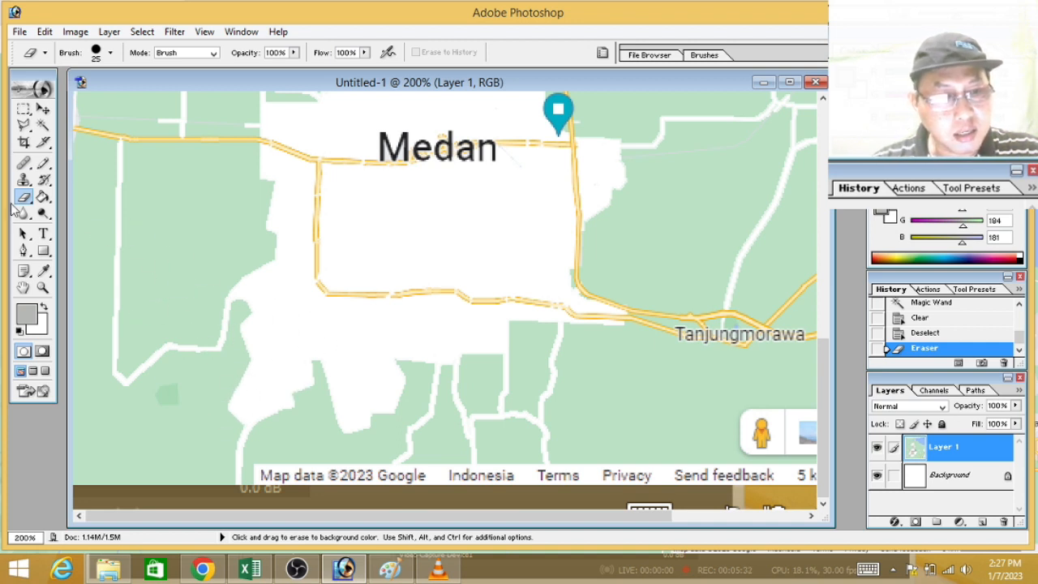
Step: Draw short grey strokes with a 3-pixel Pencil across the roads leaving the southern, western and eastern edges of the cleared city area
left_click(43, 163)
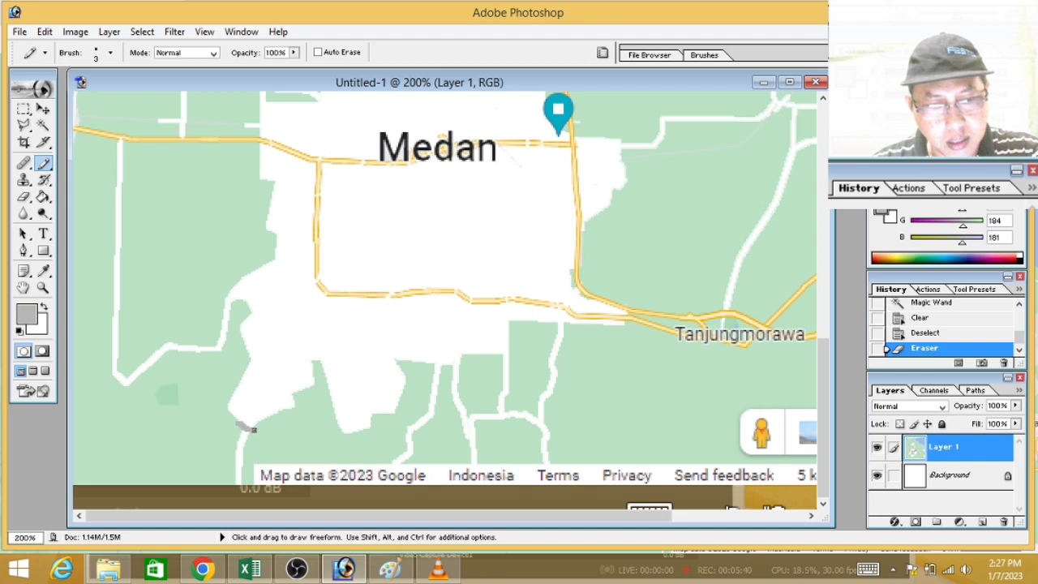
left_click_drag(255, 429, 257, 430)
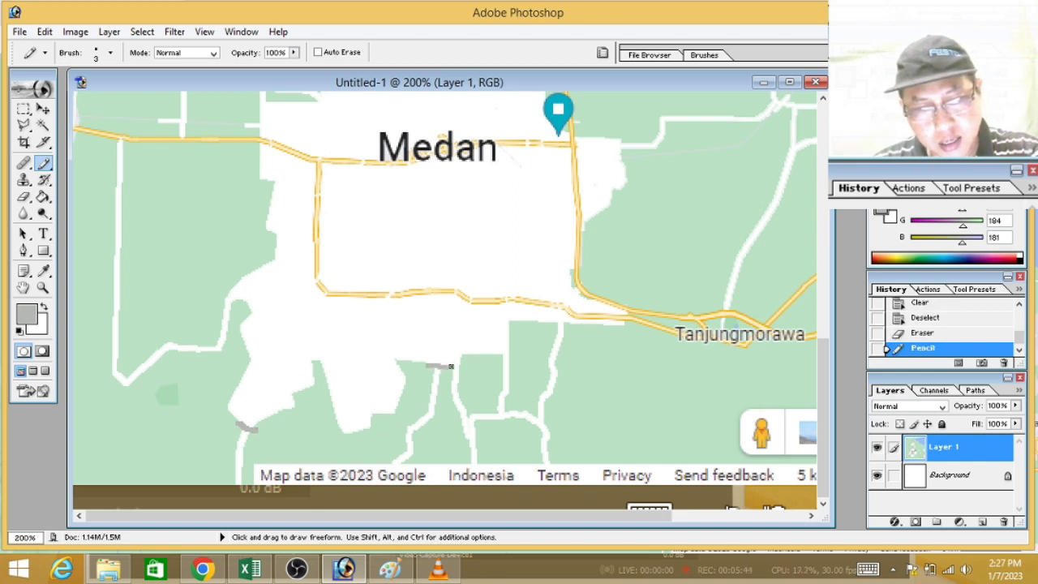
left_click_drag(463, 366, 466, 366)
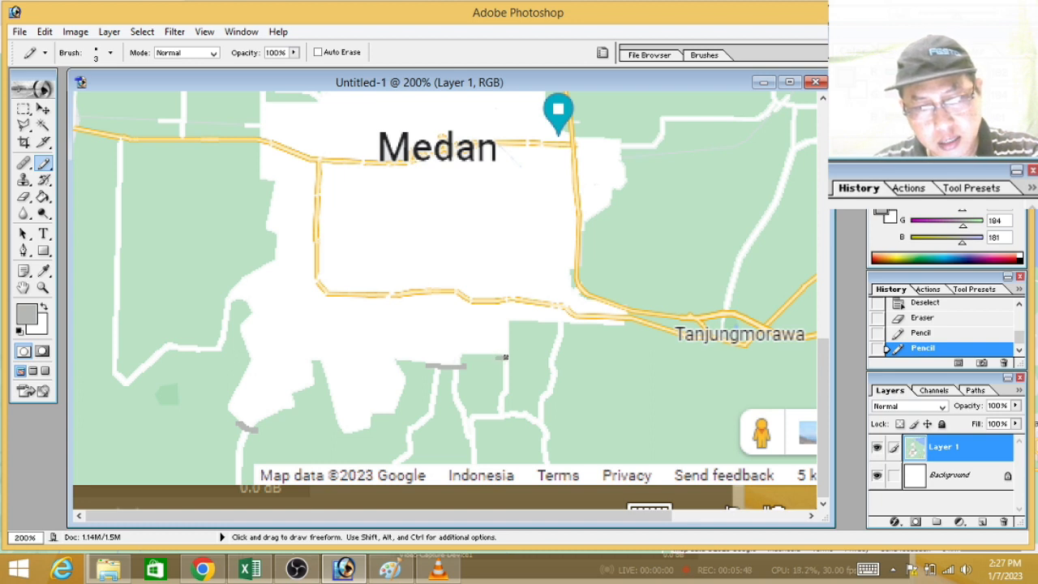
left_click_drag(498, 356, 512, 356)
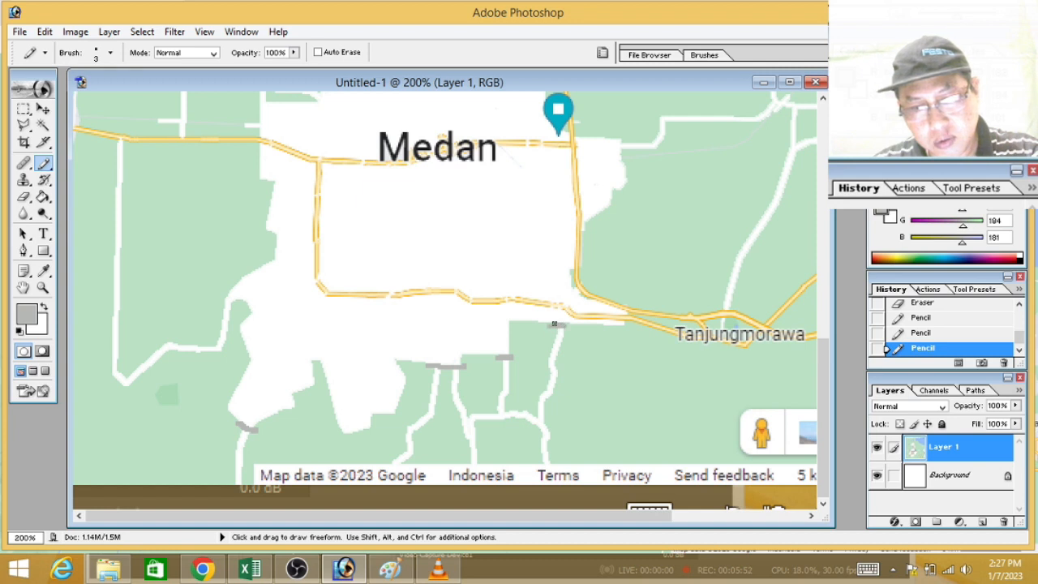
left_click_drag(559, 324, 564, 325)
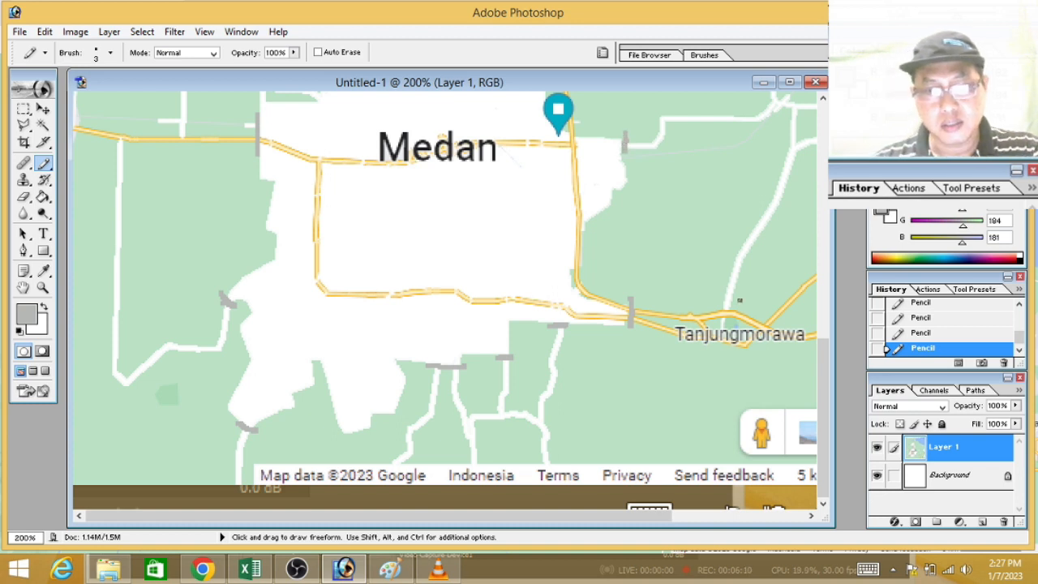
Step: Close off the roads leaving the cleared area around the toll roads and near Hamparan Perak with grey Pencil strokes
left_click_drag(827, 360, 827, 280)
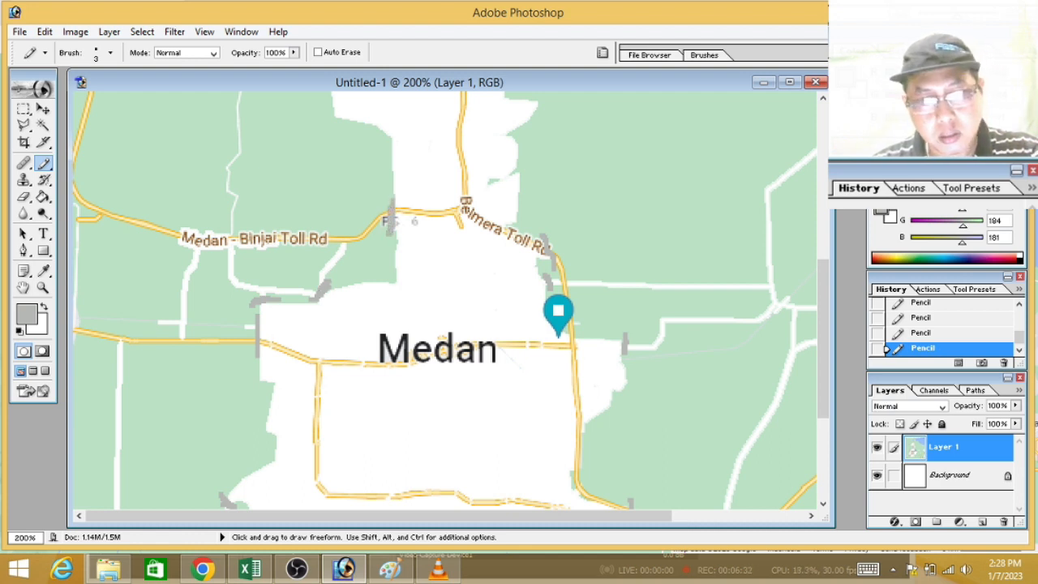
left_click_drag(823, 297, 820, 228)
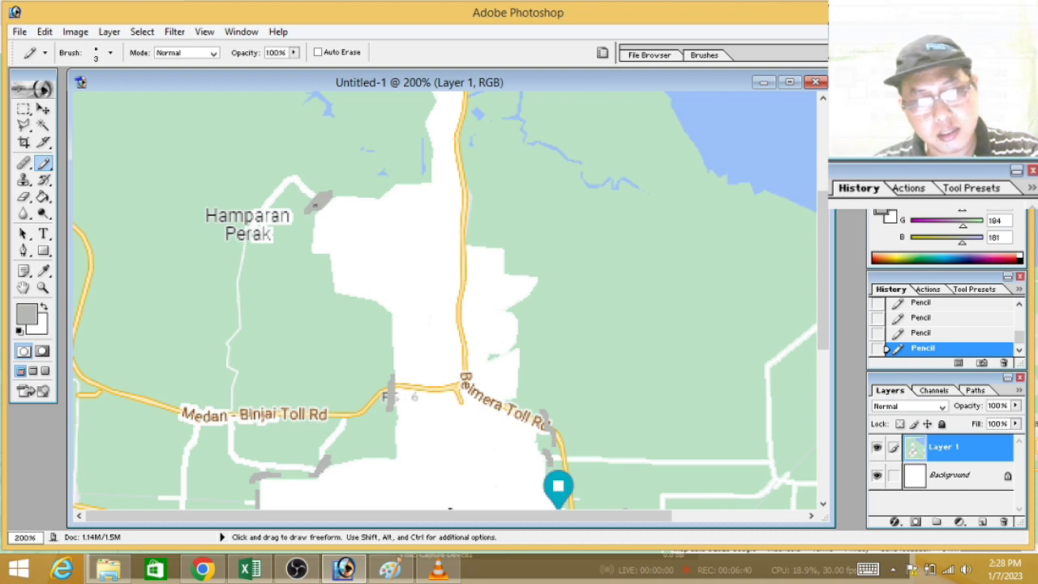
left_click_drag(823, 244, 823, 162)
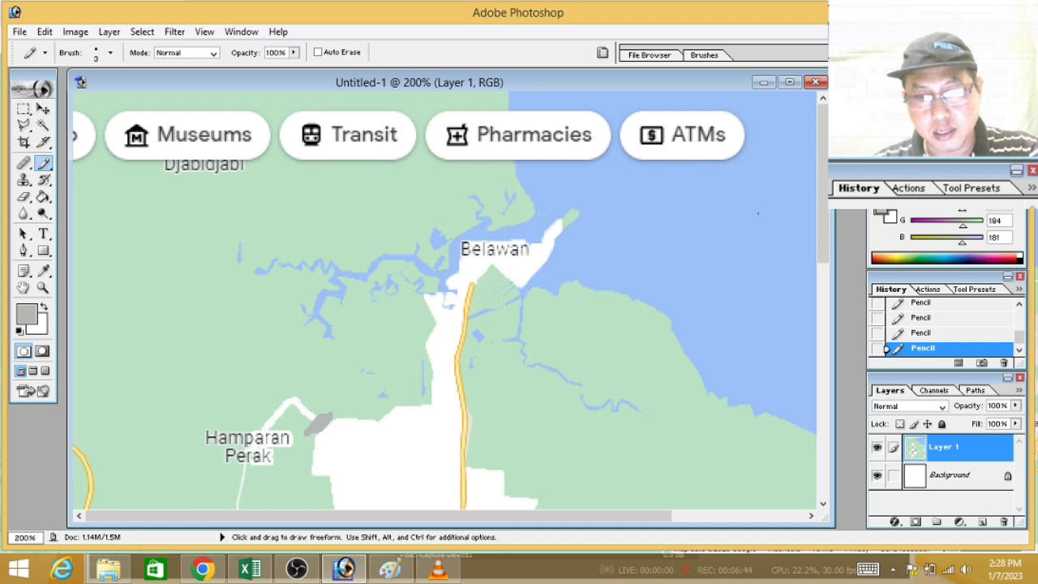
left_click_drag(821, 167, 846, 206)
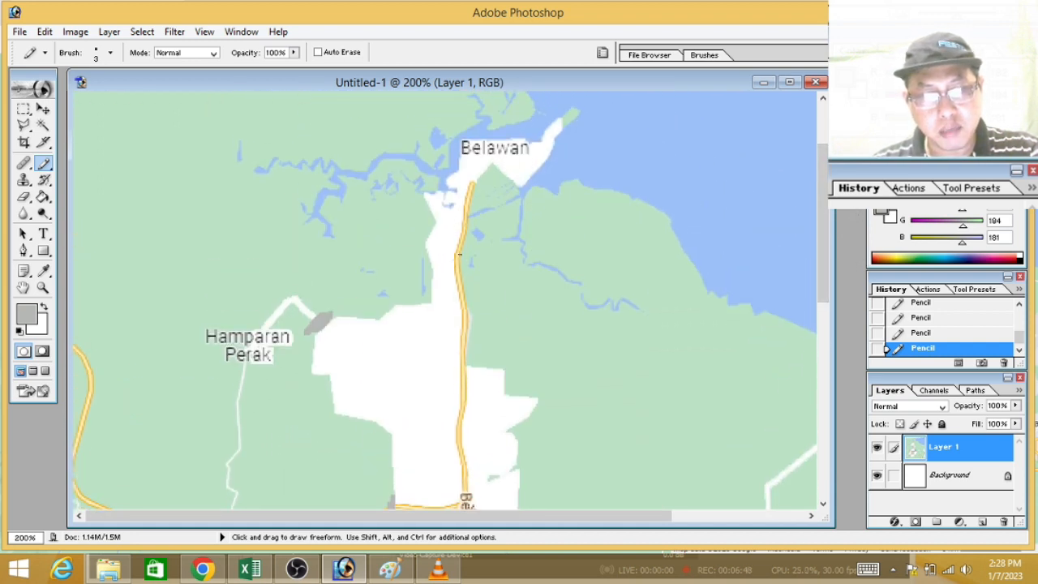
left_click_drag(820, 224, 828, 338)
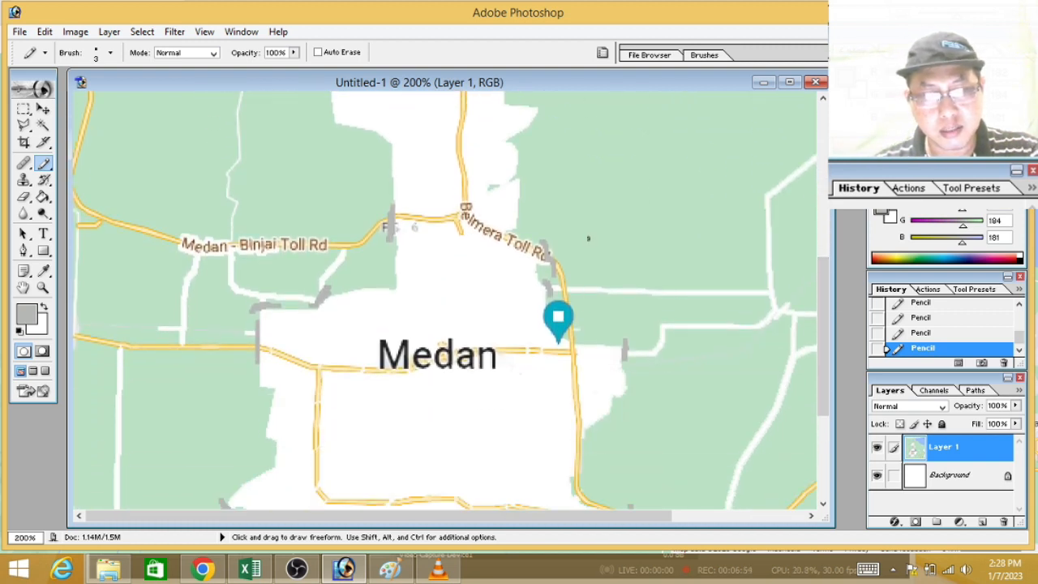
Step: Erase the orange road and toll road label pieces inside the northern part of the cleared area with a 25-pixel eraser
left_click_drag(823, 306, 822, 235)
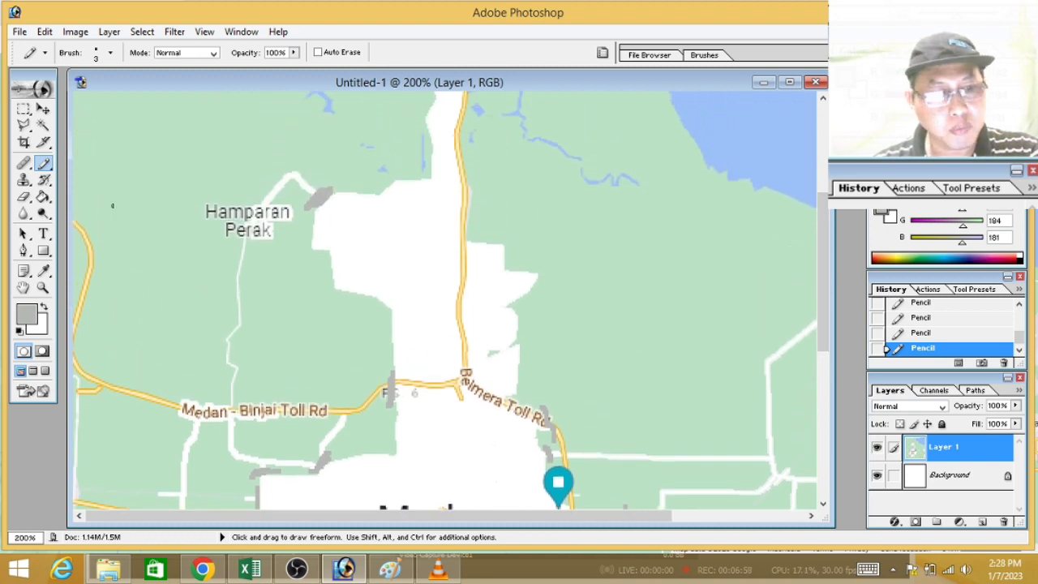
left_click(23, 197)
mouse_move(332, 265)
left_mouse_down()
mouse_move(459, 261)
mouse_move(461, 389)
mouse_move(414, 380)
mouse_move(456, 378)
mouse_move(489, 401)
mouse_move(491, 417)
mouse_move(522, 417)
left_mouse_up()
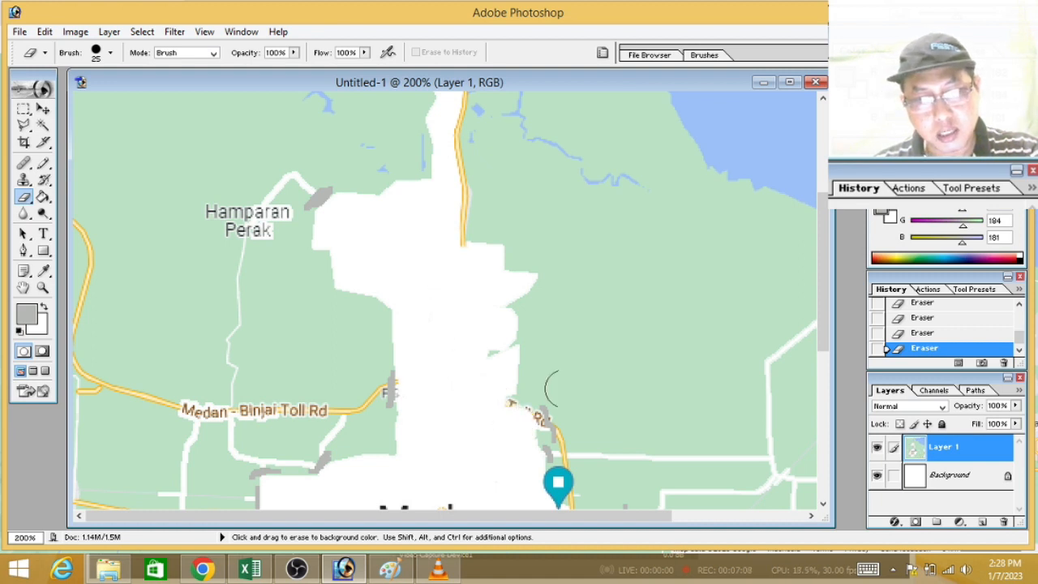
Step: Erase the orange roads around the Medan label and along the eastern side of the cleared city area
scroll(833, 308, "down", 2)
scroll(833, 309, "down", 6)
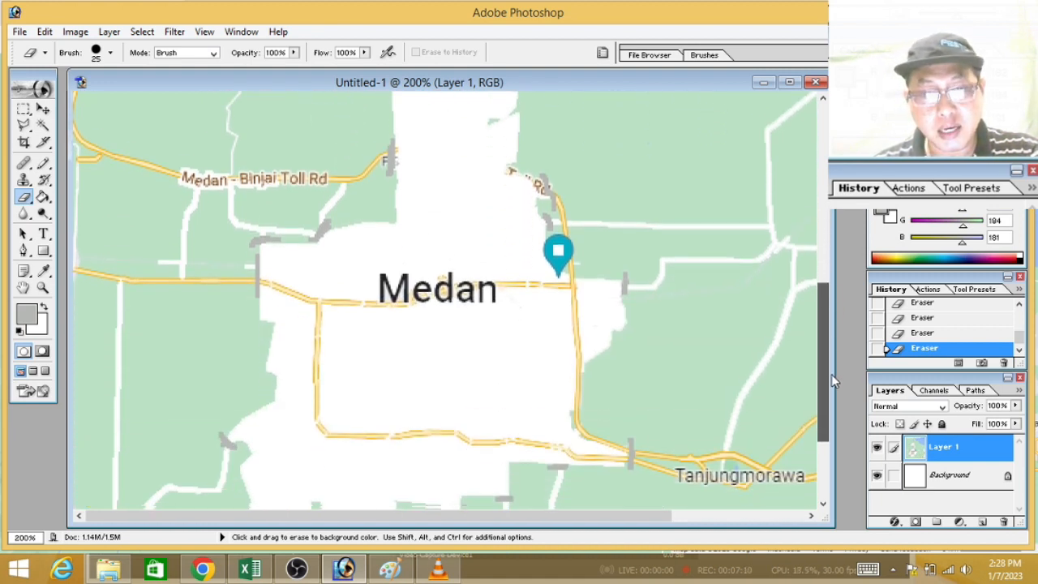
mouse_move(275, 255)
left_mouse_down()
mouse_move(327, 261)
mouse_move(377, 287)
left_mouse_up()
mouse_move(326, 315)
left_mouse_down()
mouse_move(320, 387)
mouse_move(362, 400)
mouse_move(539, 406)
left_mouse_up()
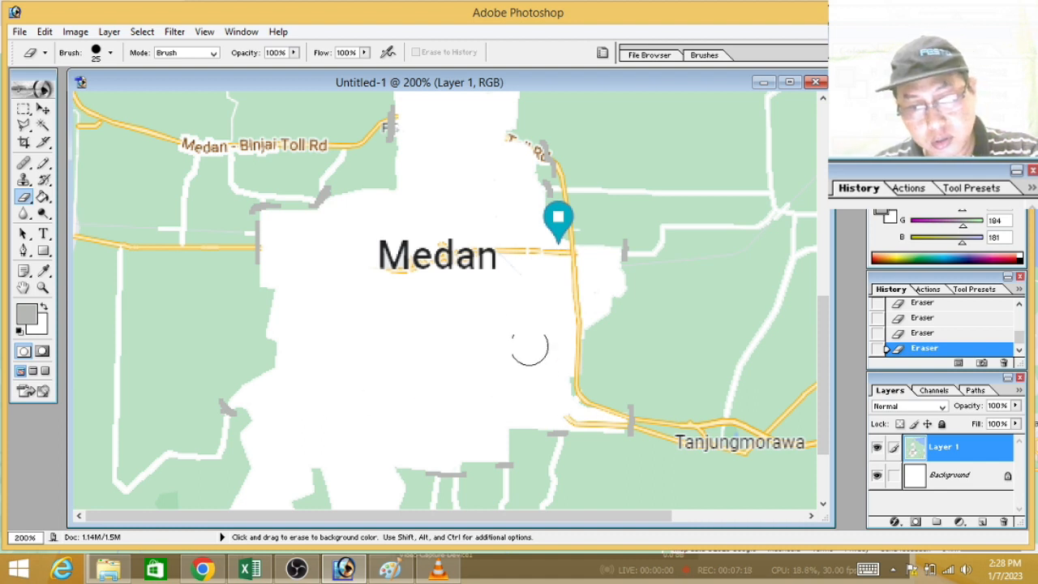
mouse_move(535, 234)
left_mouse_down()
mouse_move(568, 260)
mouse_move(568, 323)
left_mouse_up()
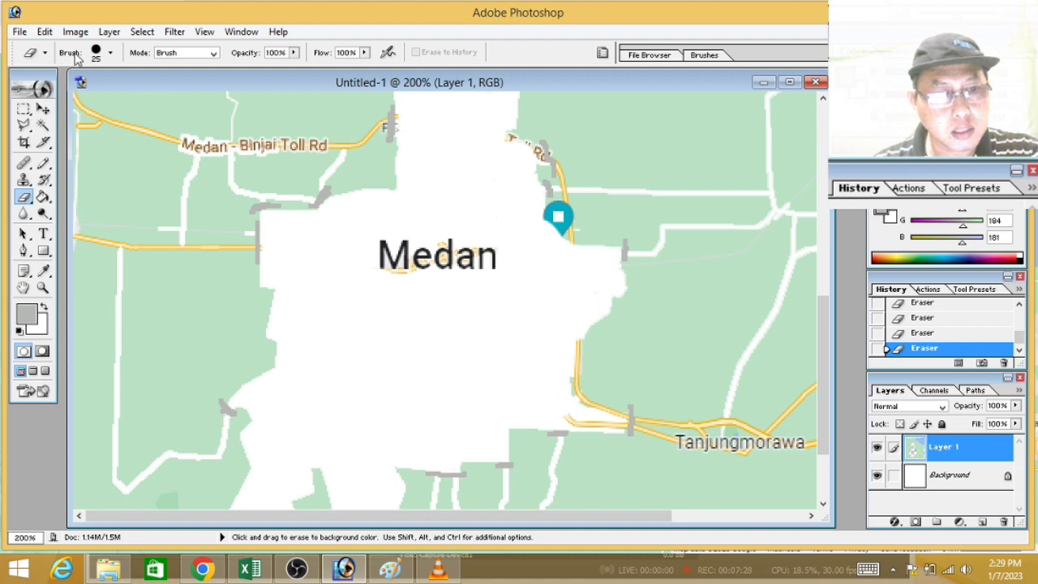
Step: Erase the remaining road inside the narrow southeastern tip of the cleared area with a 12-pixel eraser
left_click(110, 52)
left_click_drag(30, 94, 26, 94)
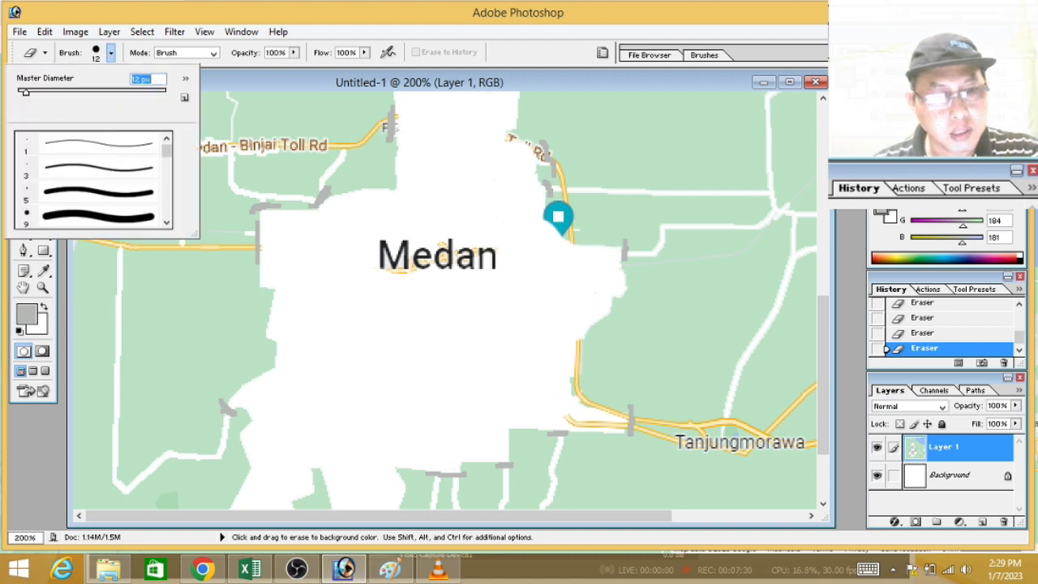
left_click(571, 411)
mouse_move(584, 418)
left_mouse_down()
mouse_move(616, 421)
mouse_move(595, 422)
left_mouse_up()
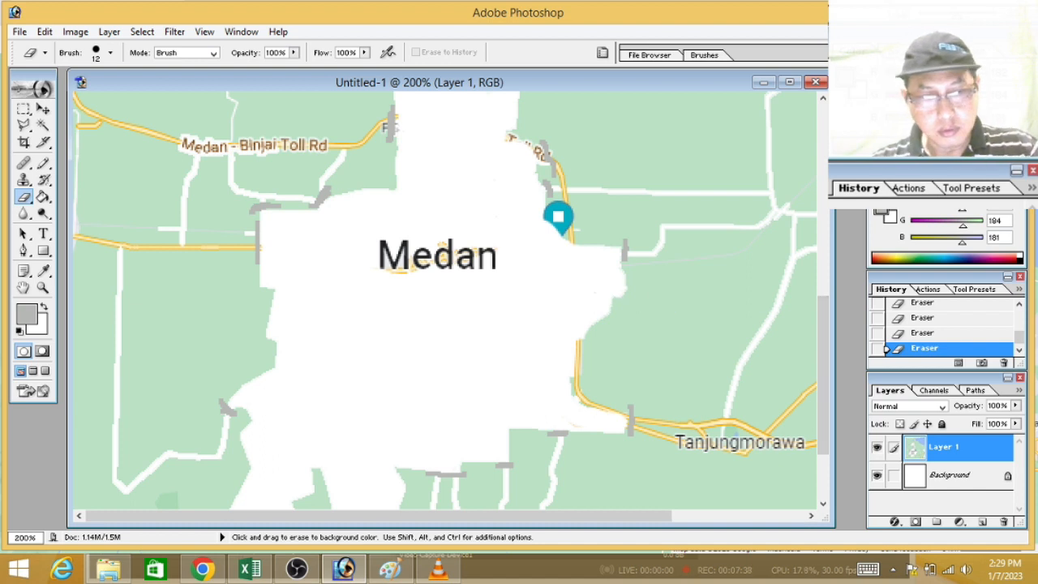
Step: Set the foreground colour to bright blue (G 2, B 254) and fill the cleared city area with the Paint Bucket
left_click(24, 108)
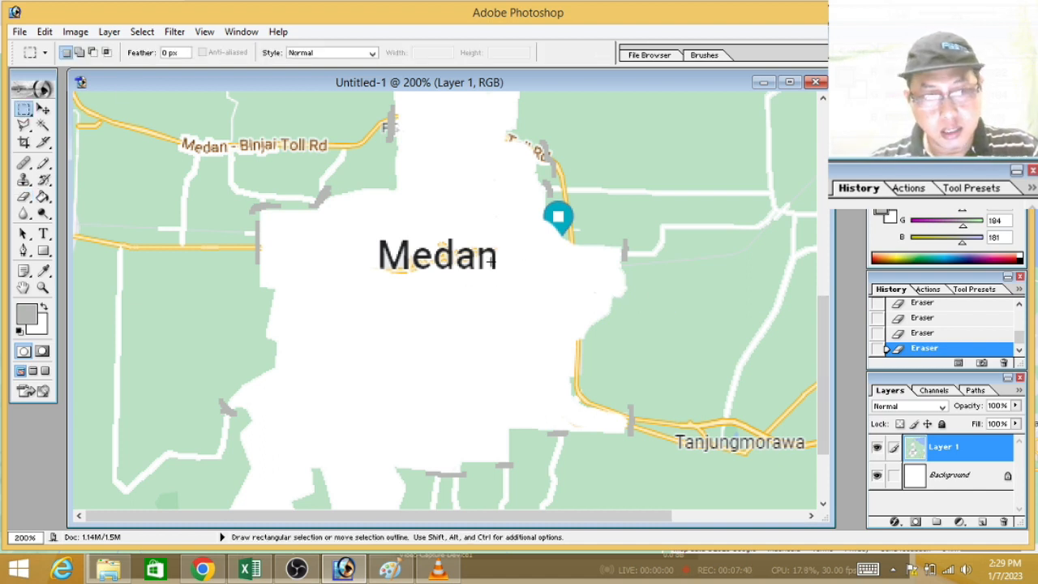
key("ctrl")
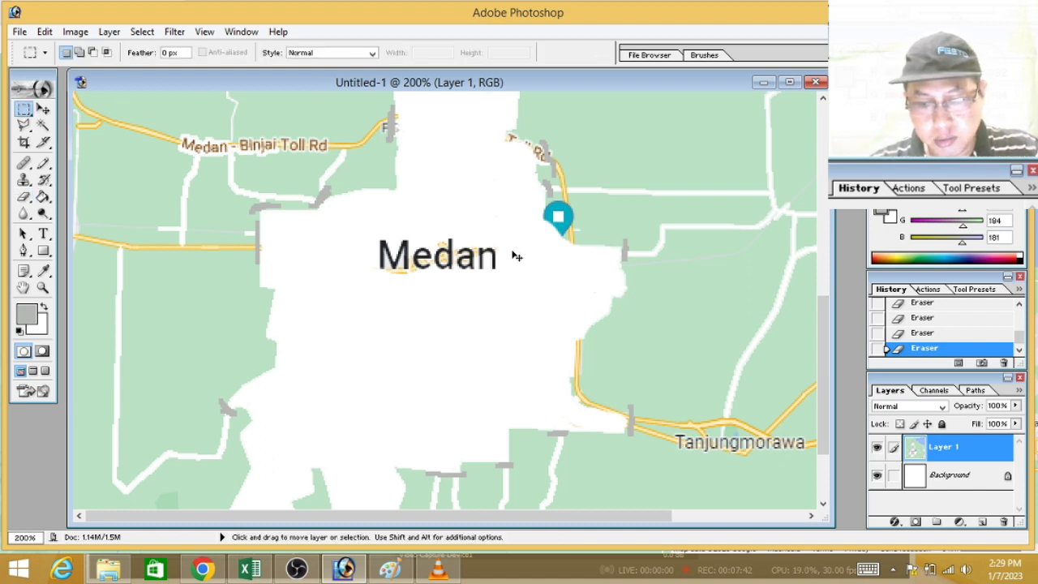
key("ctrl+minus")
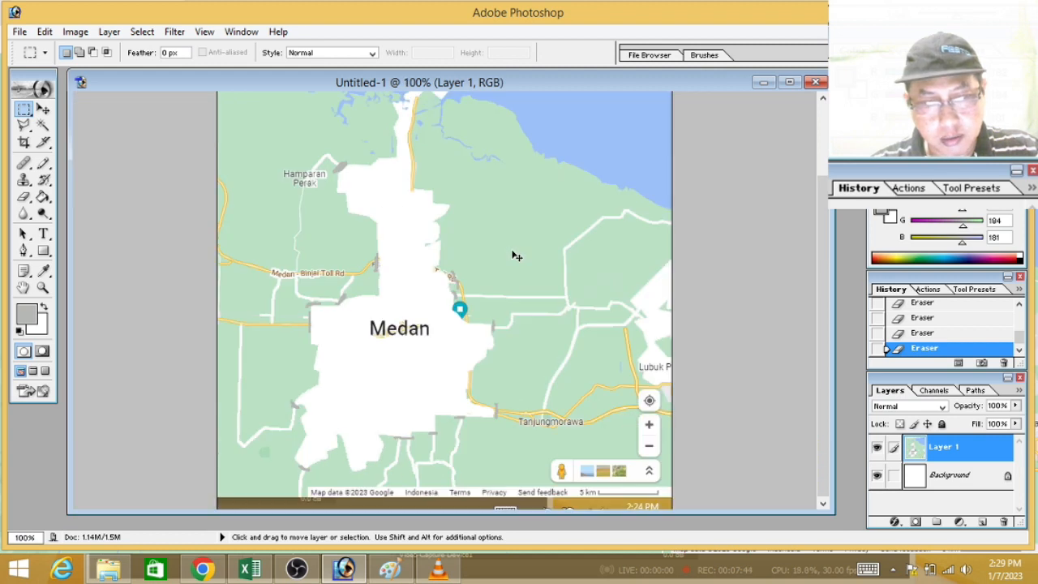
key("ctrl+minus")
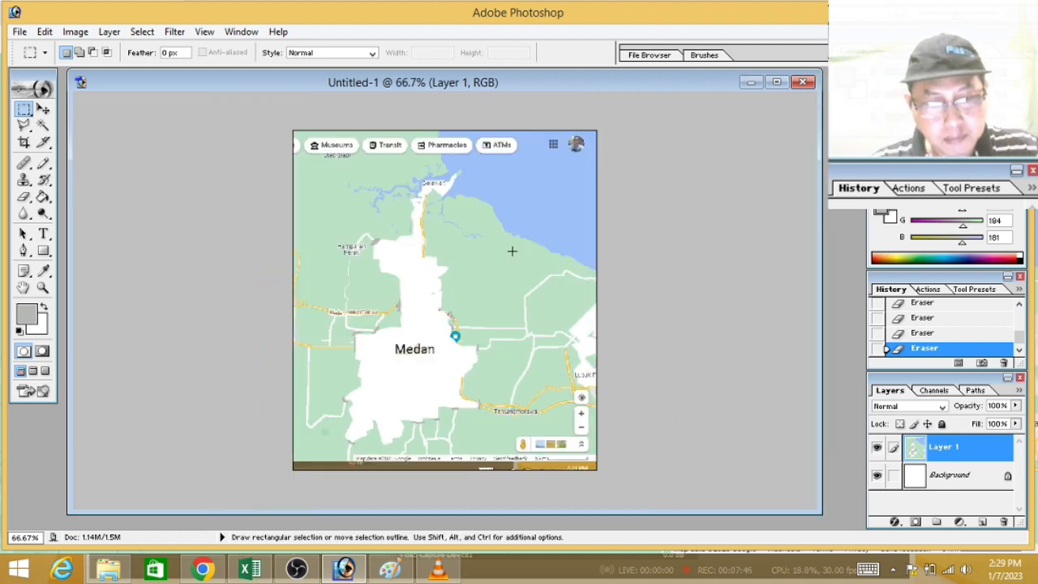
left_click(28, 318)
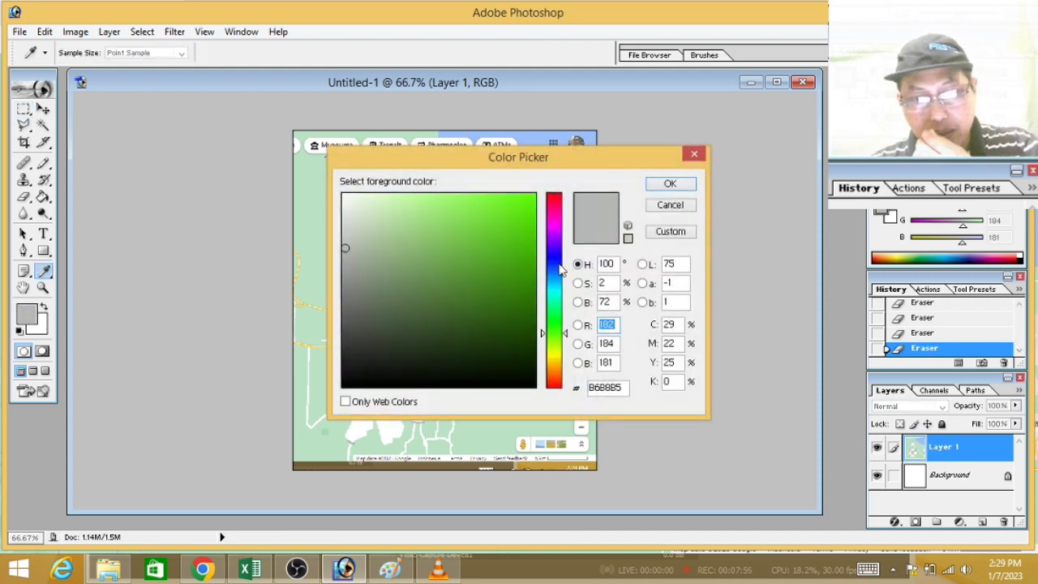
left_click(559, 257)
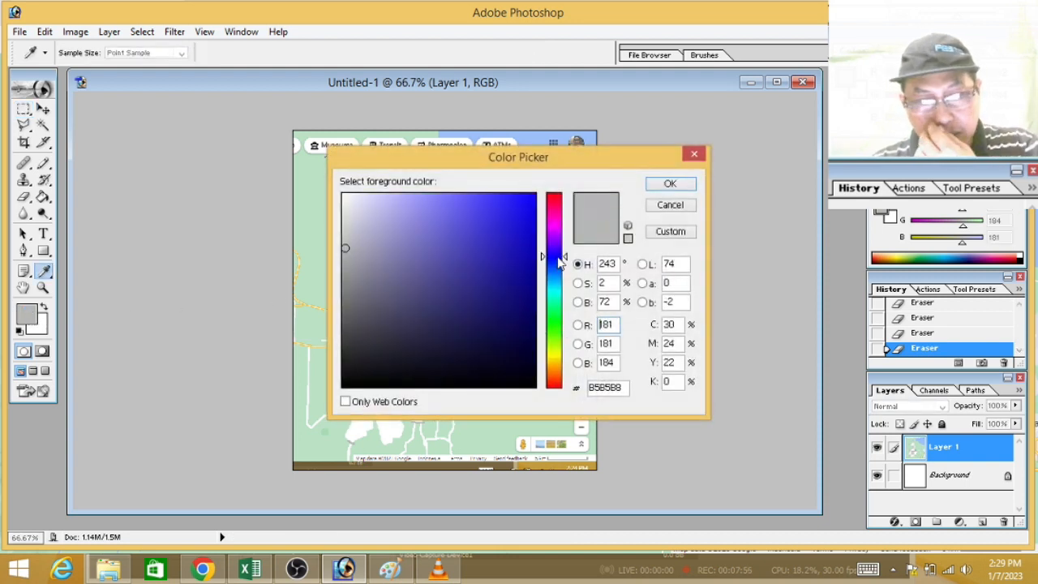
left_click(534, 195)
left_click(671, 184)
key("m")
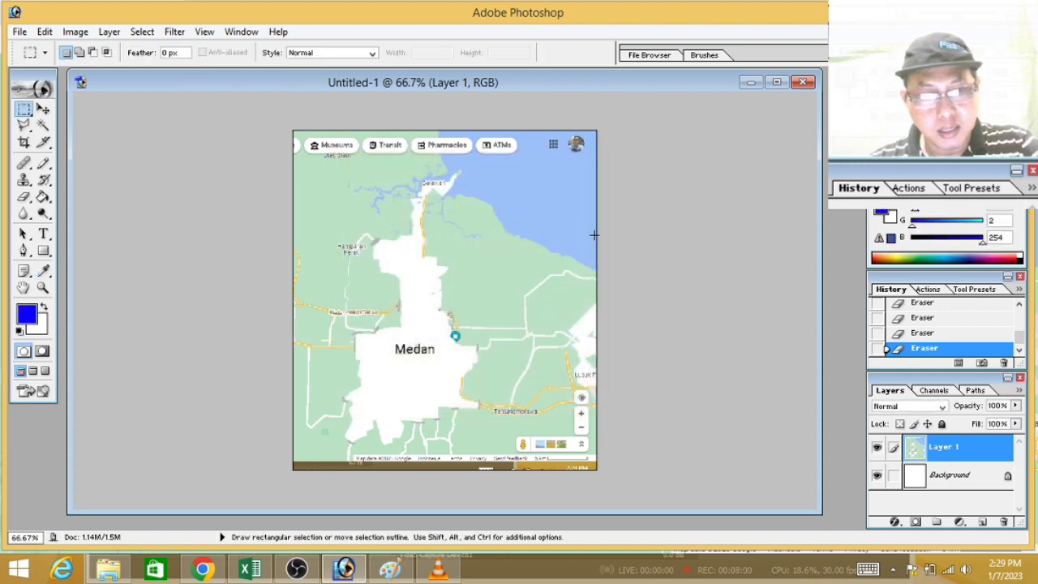
left_click(43, 197)
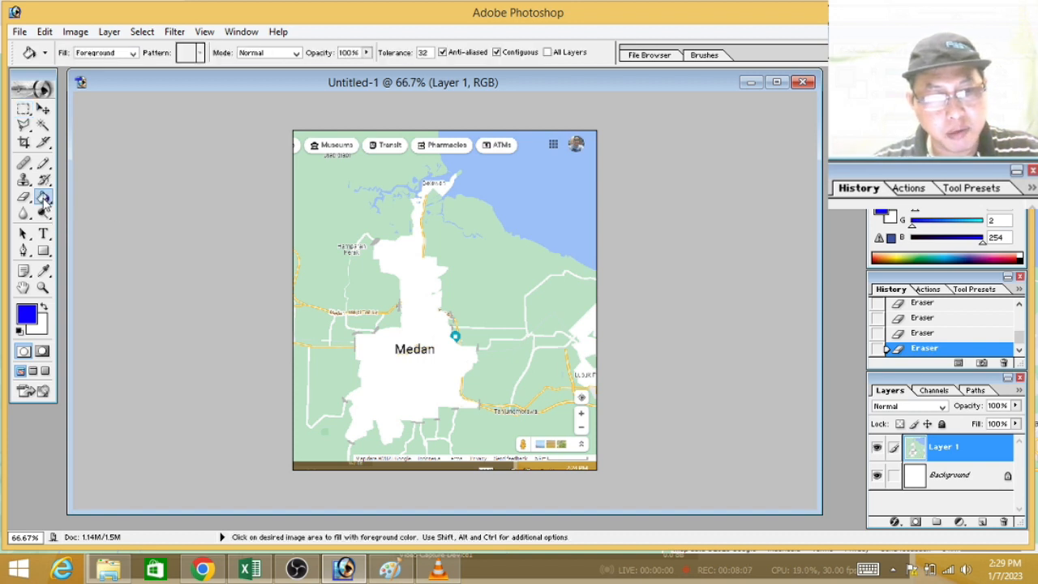
left_click(408, 263)
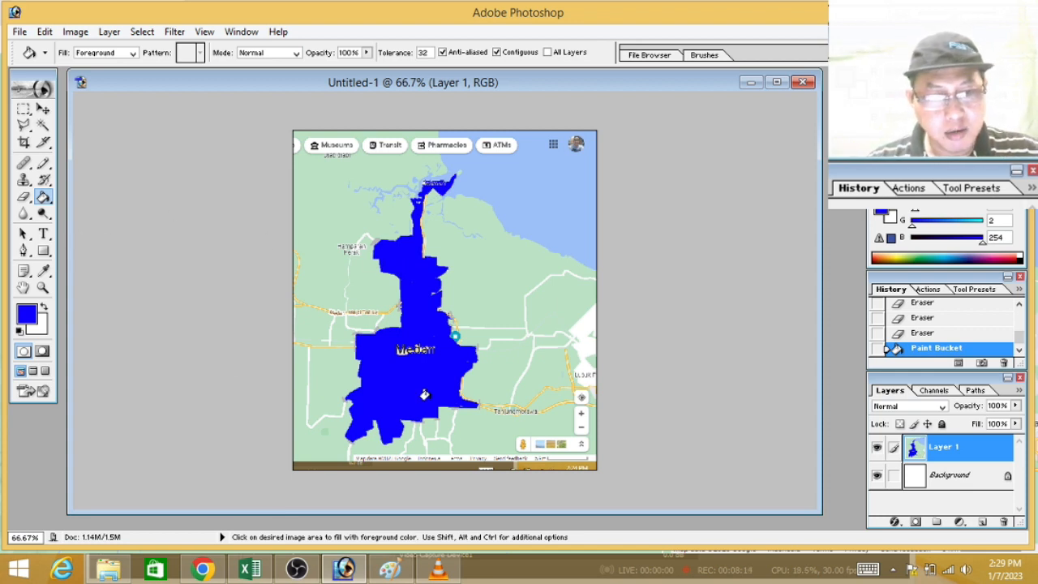
Step: Erase the Medan label with a 43-pixel eraser and refill the hole with blue using the Paint Bucket
left_click(23, 197)
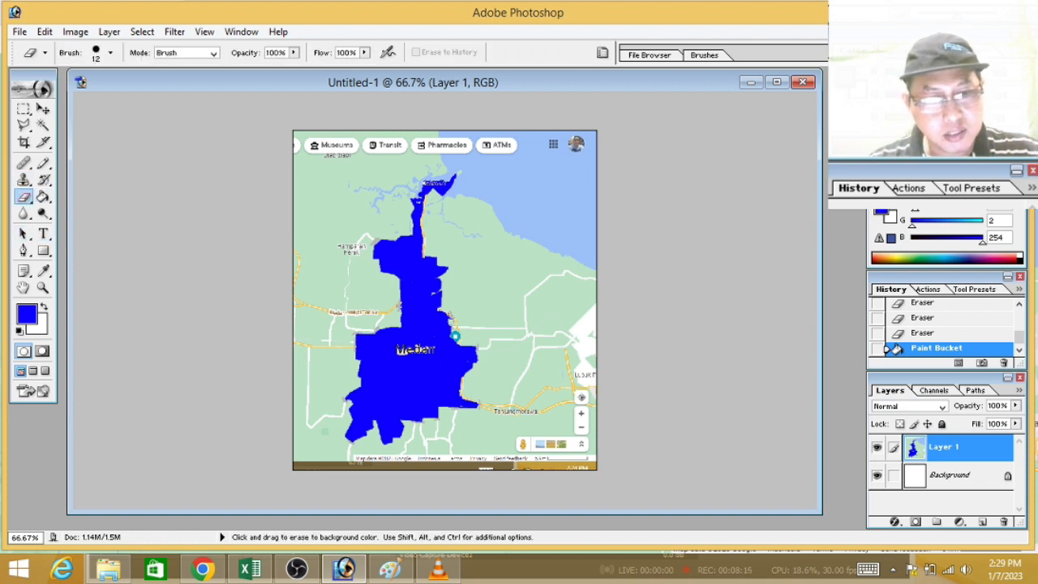
left_click(111, 55)
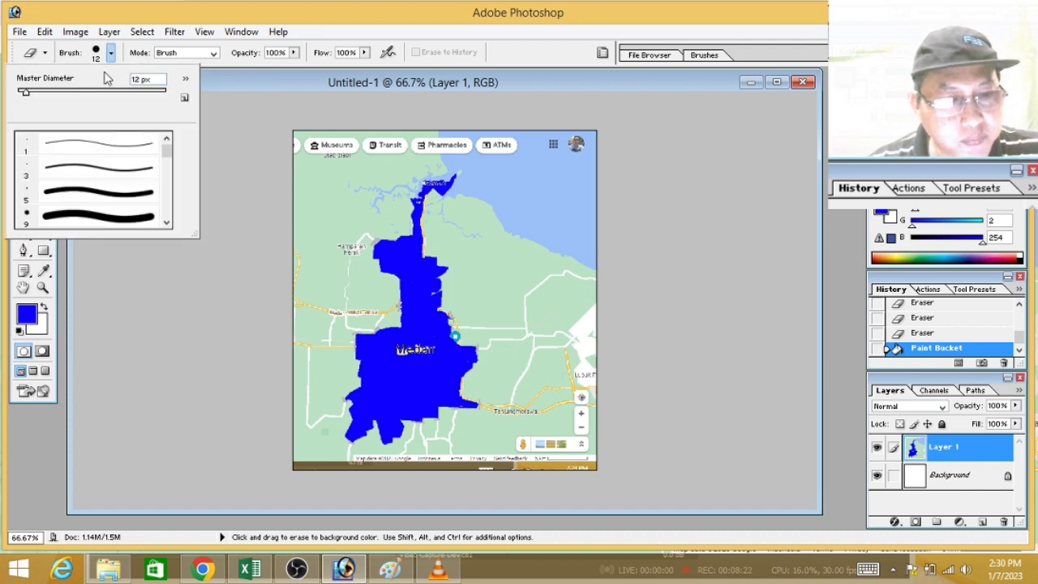
left_click_drag(42, 92, 48, 92)
mouse_move(393, 352)
left_mouse_down()
mouse_move(429, 345)
mouse_move(410, 355)
mouse_move(424, 358)
left_mouse_up()
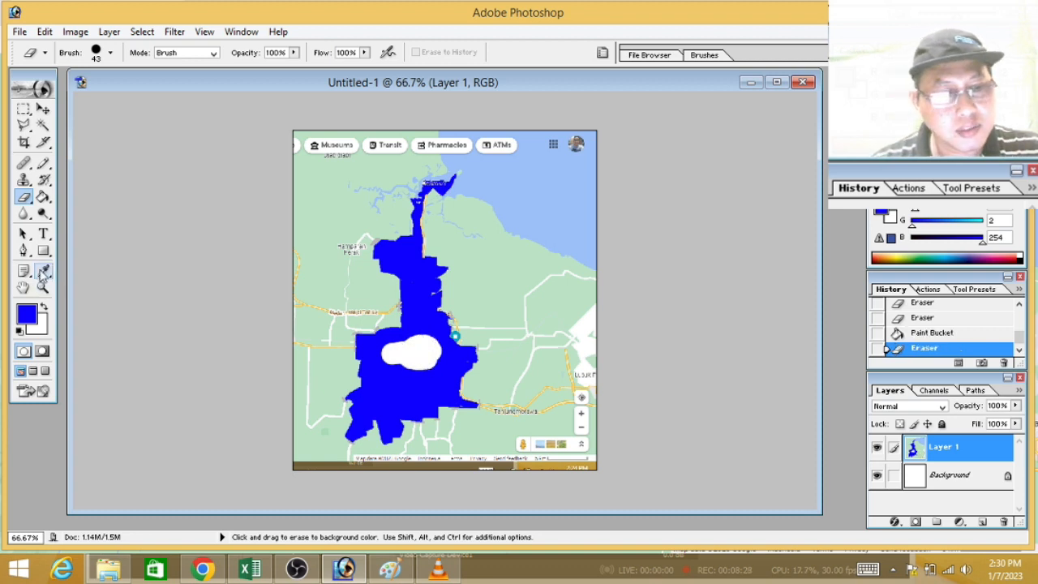
left_click(43, 197)
left_click(387, 350)
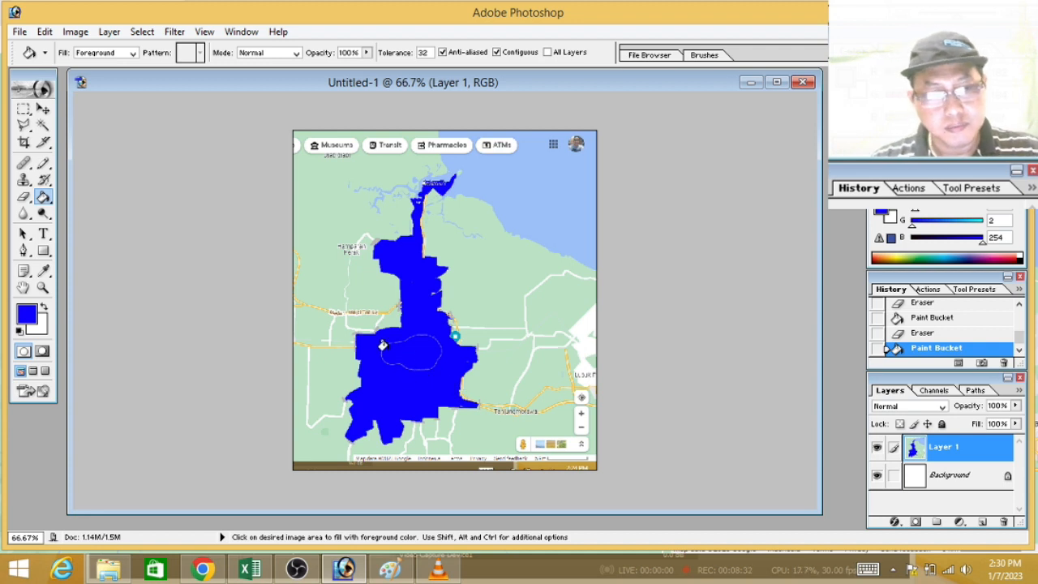
Step: Paint over the faint outline left around the refilled label area with a 62-pixel blue Brush
left_click(43, 163)
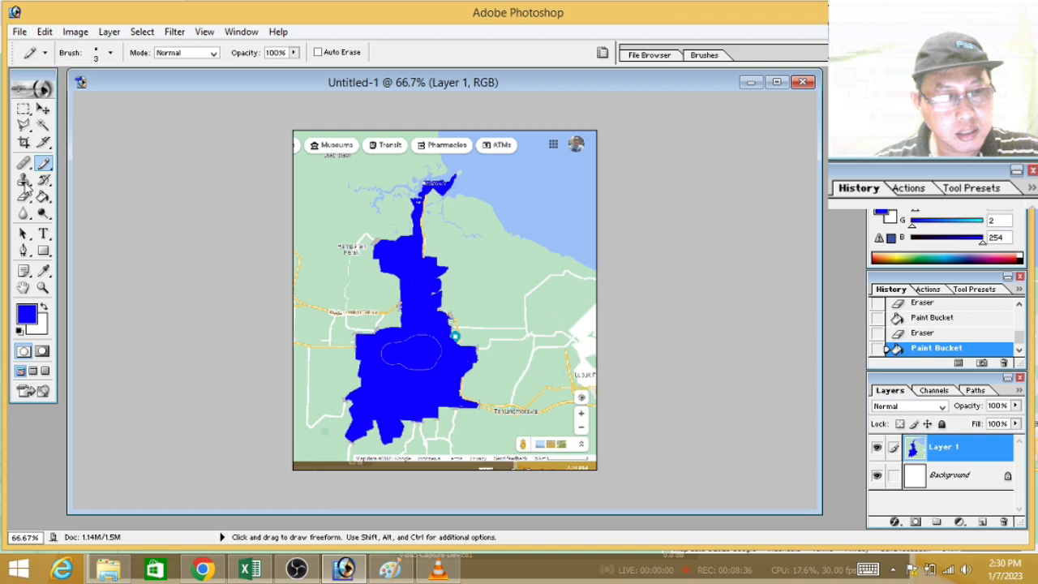
left_click(45, 165)
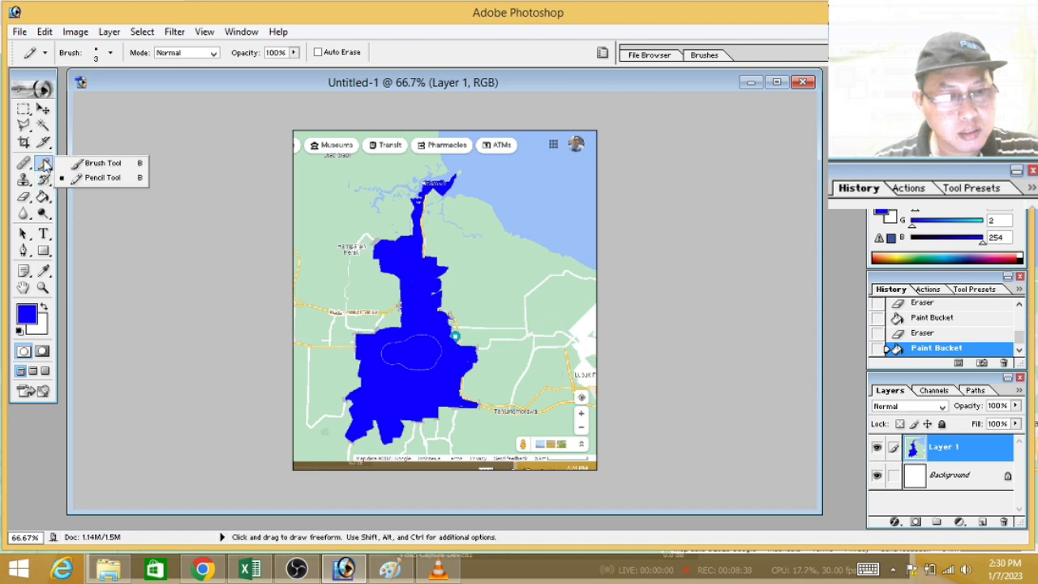
left_click(101, 163)
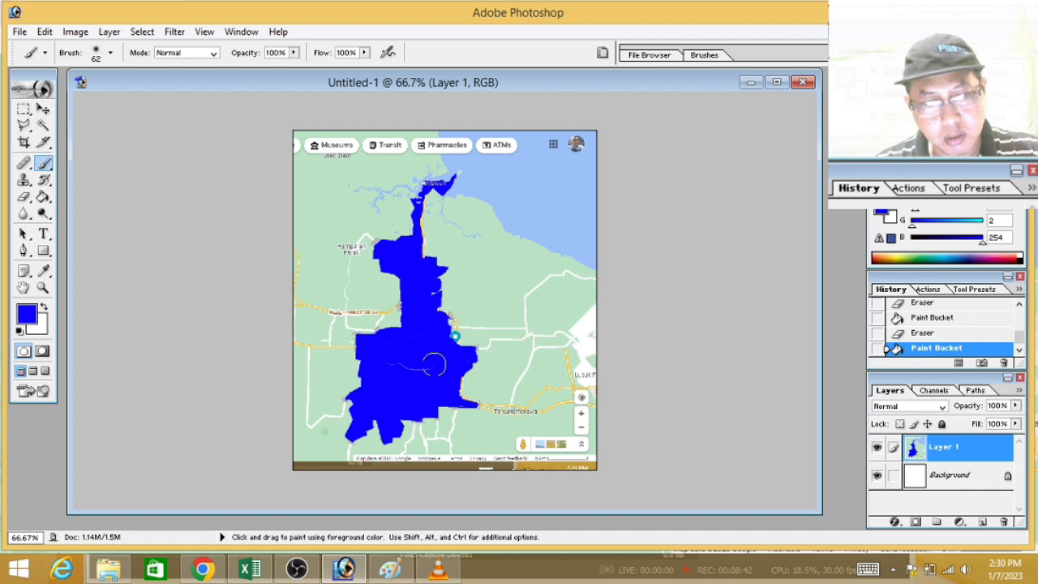
left_click_drag(395, 363, 408, 361)
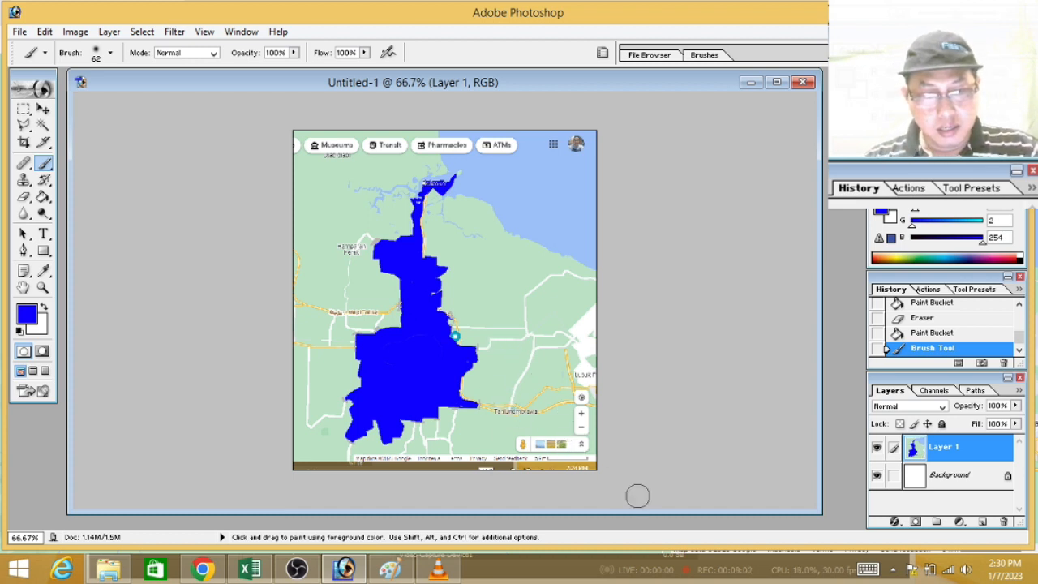
Step: Draw a blue square with the Rectangle tool above the 5 km scale bar, with sides as long as the bar
left_click(24, 108)
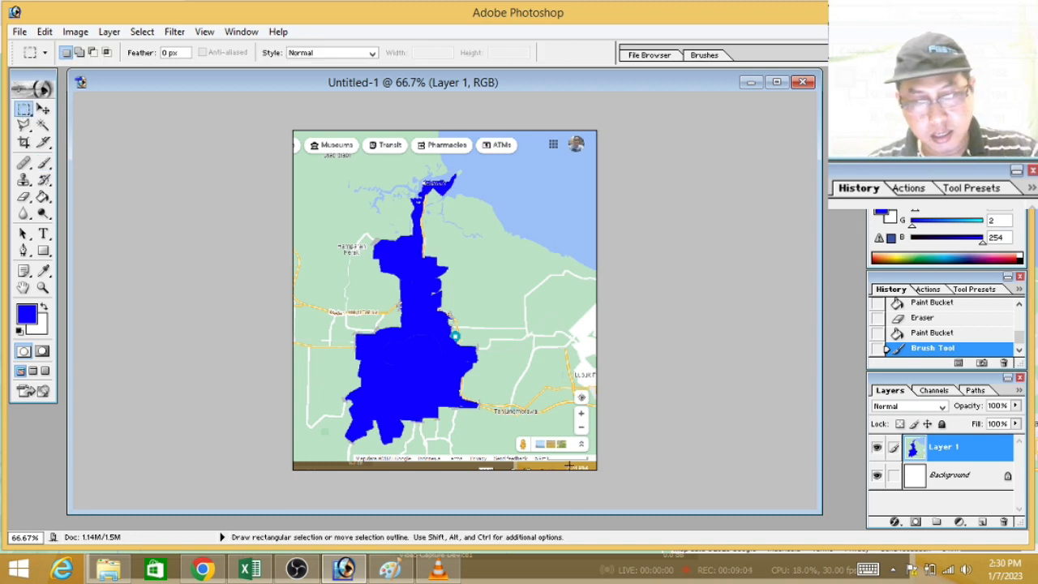
key("ctrl+equal")
key("ctrl+equal")
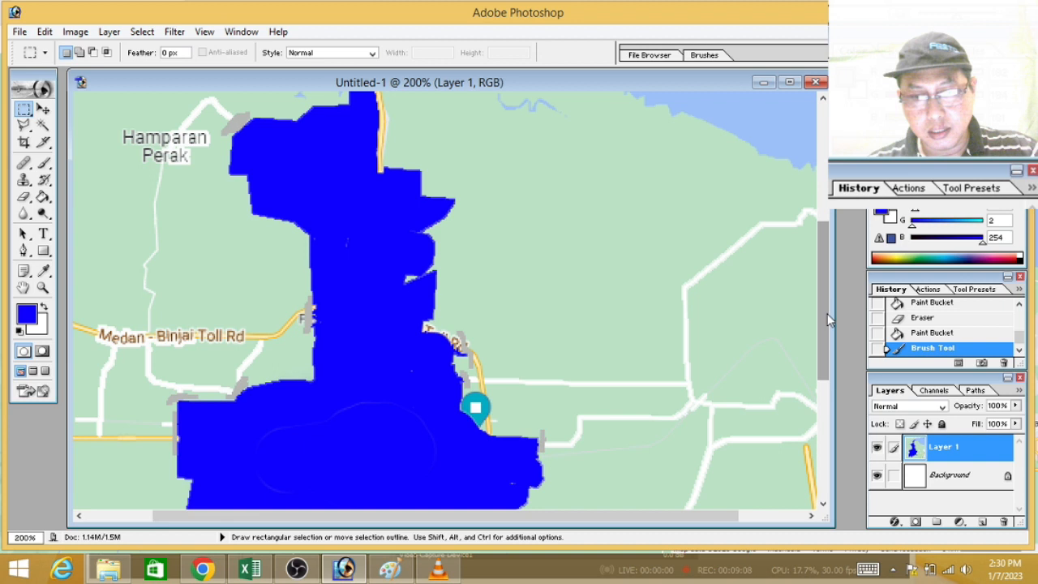
scroll(802, 393, "down", 5)
left_click_drag(700, 519, 770, 516)
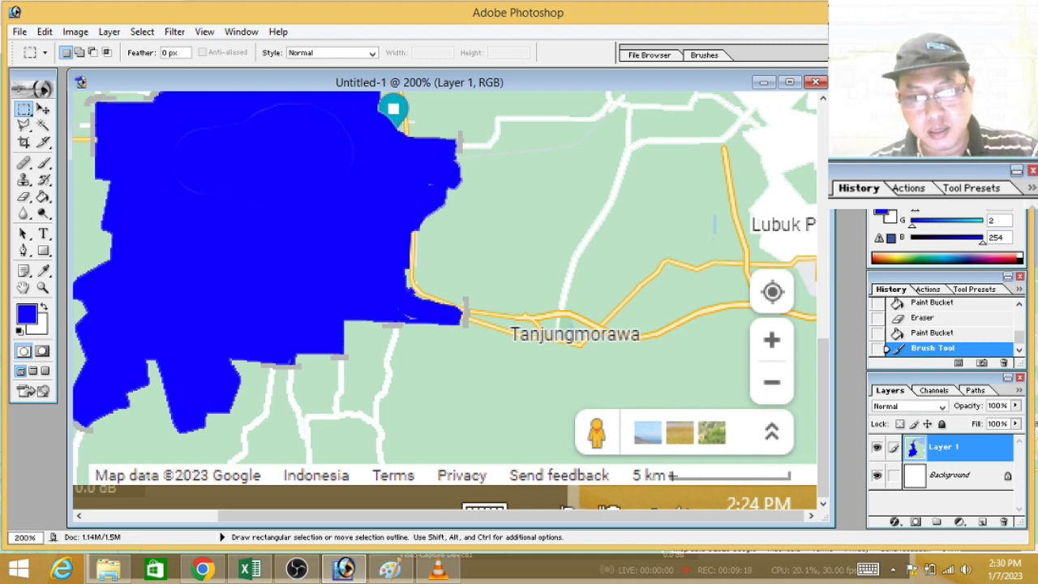
left_click(45, 251)
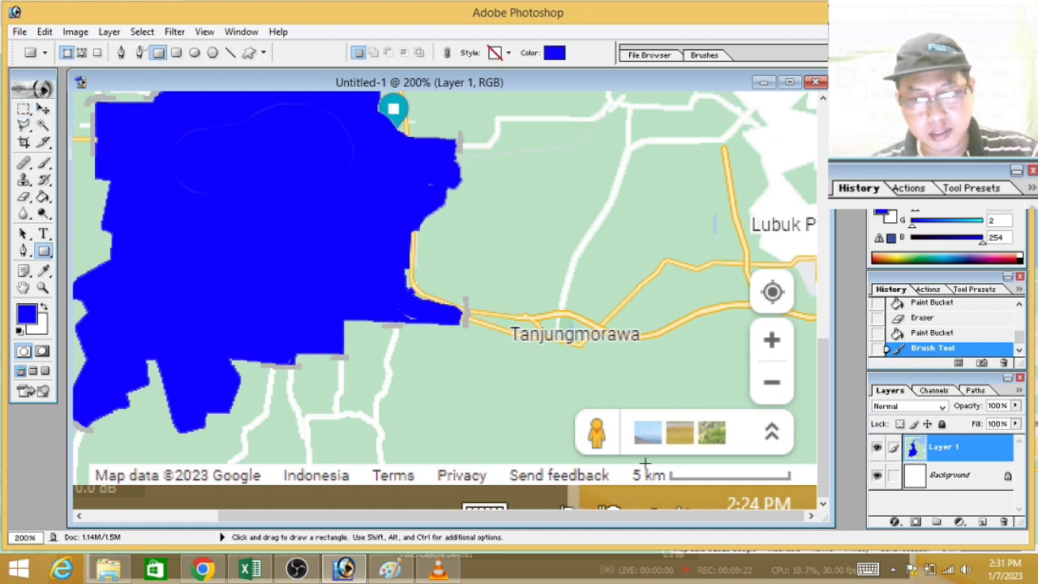
left_click_drag(669, 479, 792, 359)
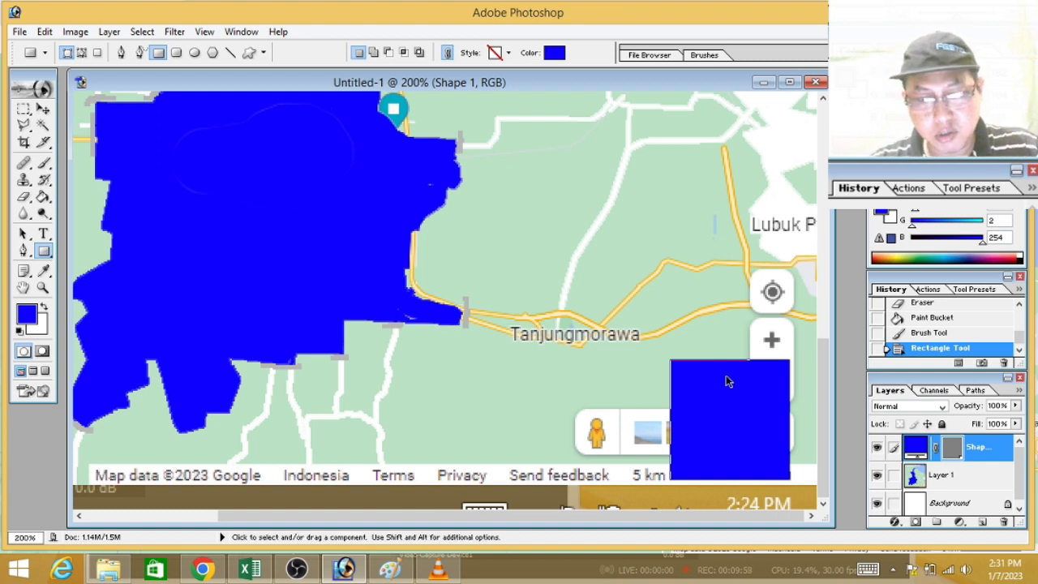
key("ctrl+minus")
key("ctrl+minus")
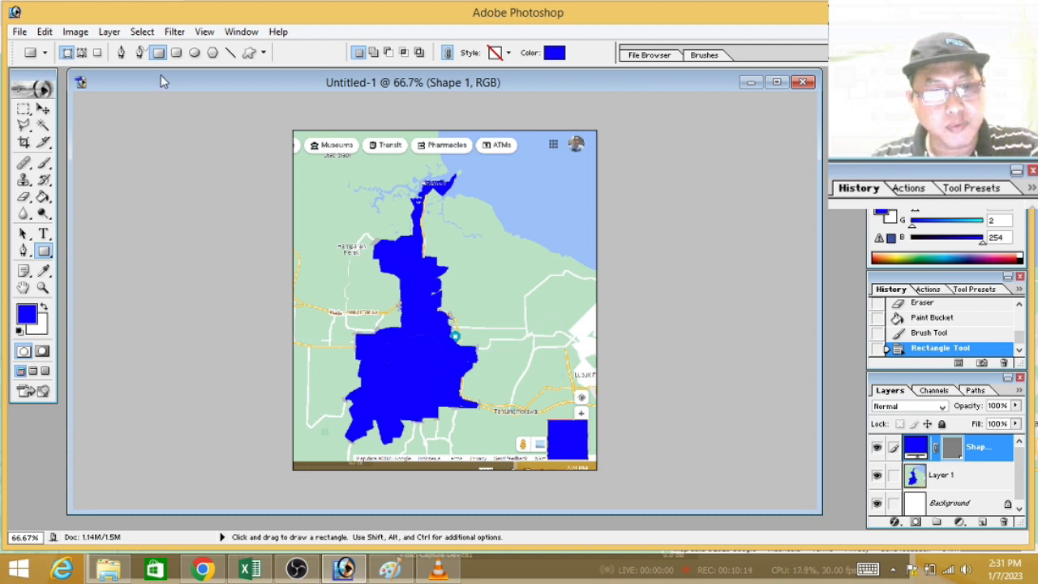
left_click(142, 32)
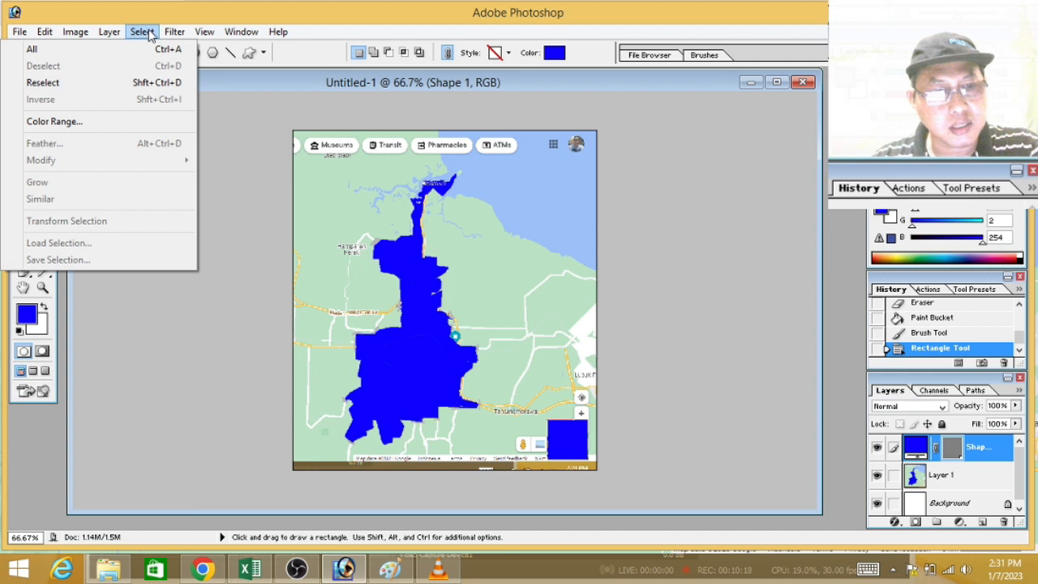
left_click(92, 127)
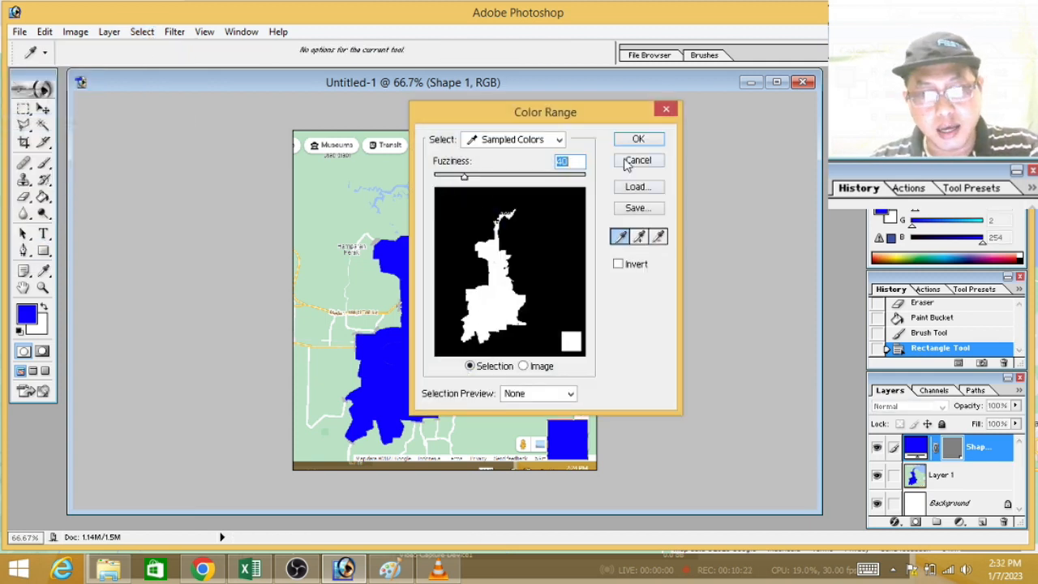
left_click_drag(581, 120, 718, 106)
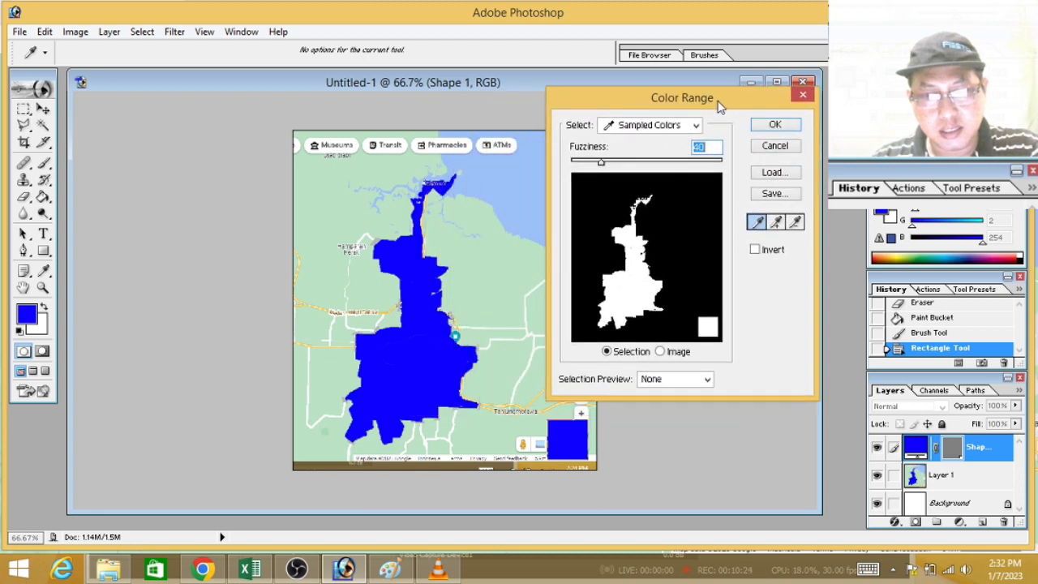
left_click(783, 147)
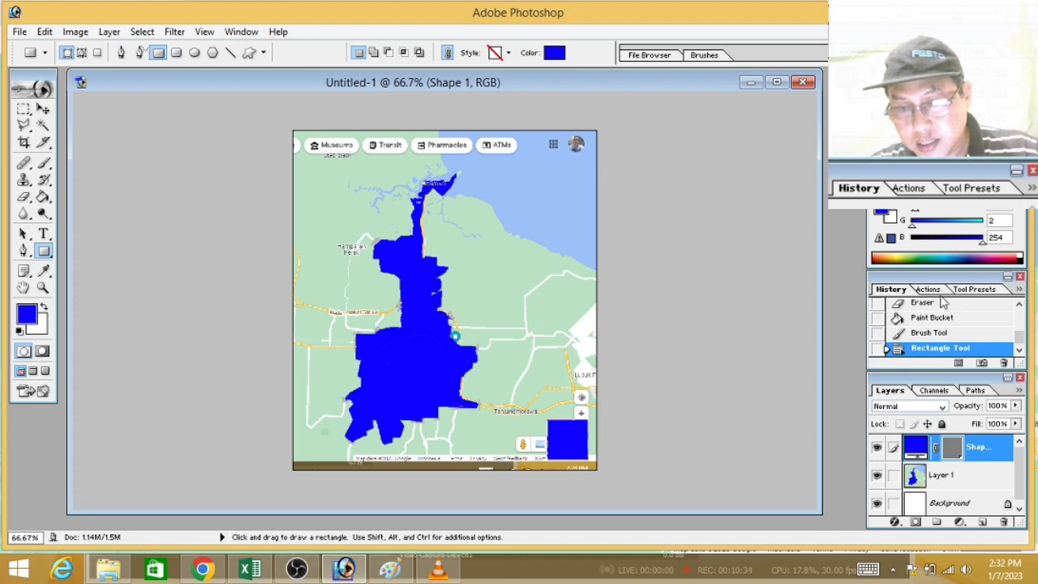
Step: Revert the history to the last Paint Bucket state, removing the blue reference square and the brush touch-up
left_click(955, 318)
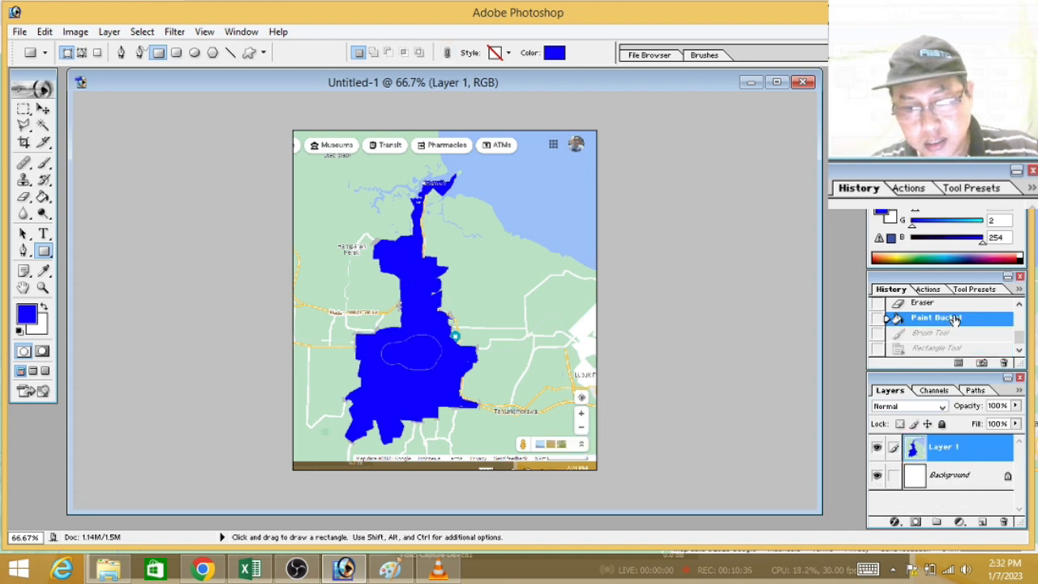
left_click(947, 332)
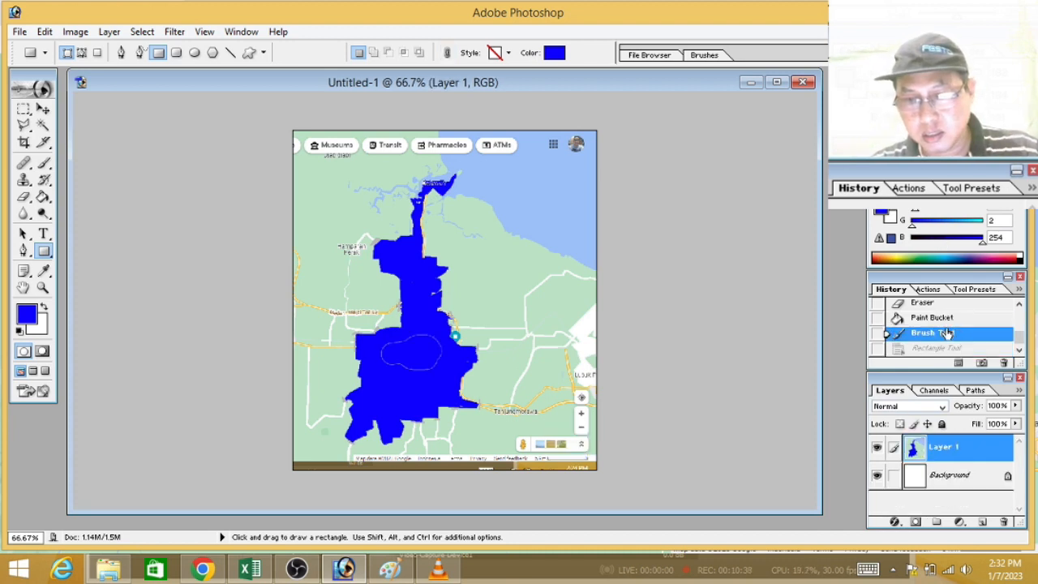
left_click(952, 347)
left_click(952, 347)
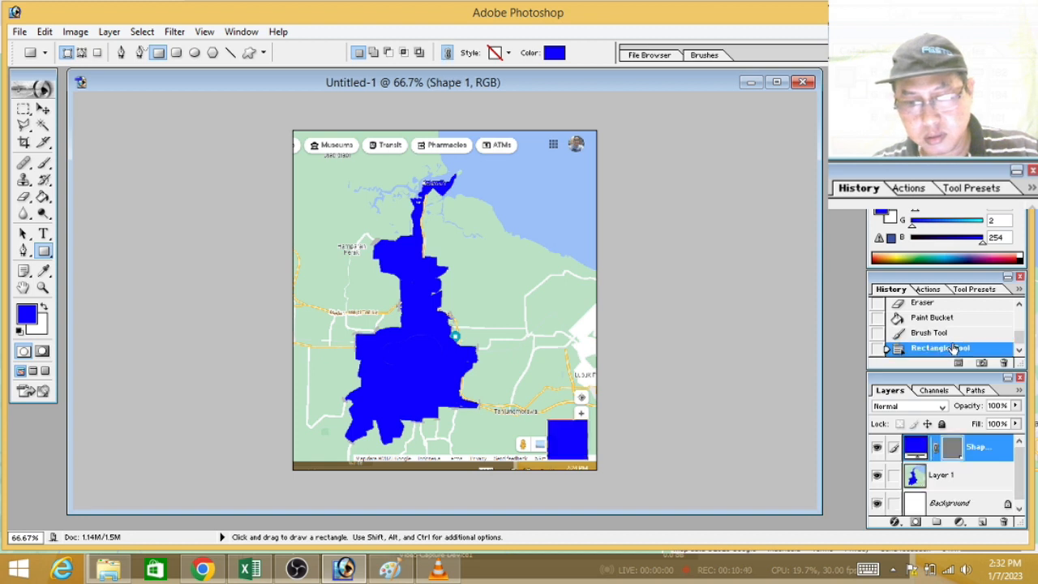
left_click(939, 318)
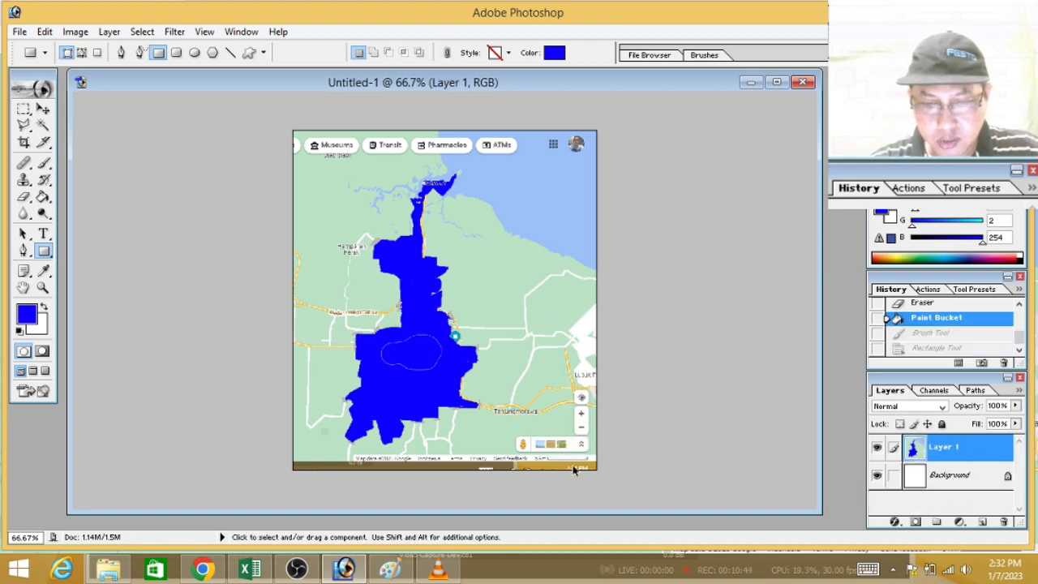
Step: Set the foreground colour to yellow (F2FB01) and draw a square with the Rectangle tool above the 5 km scale bar, with sides matching its length
key("ctrl+plus")
key("ctrl+plus")
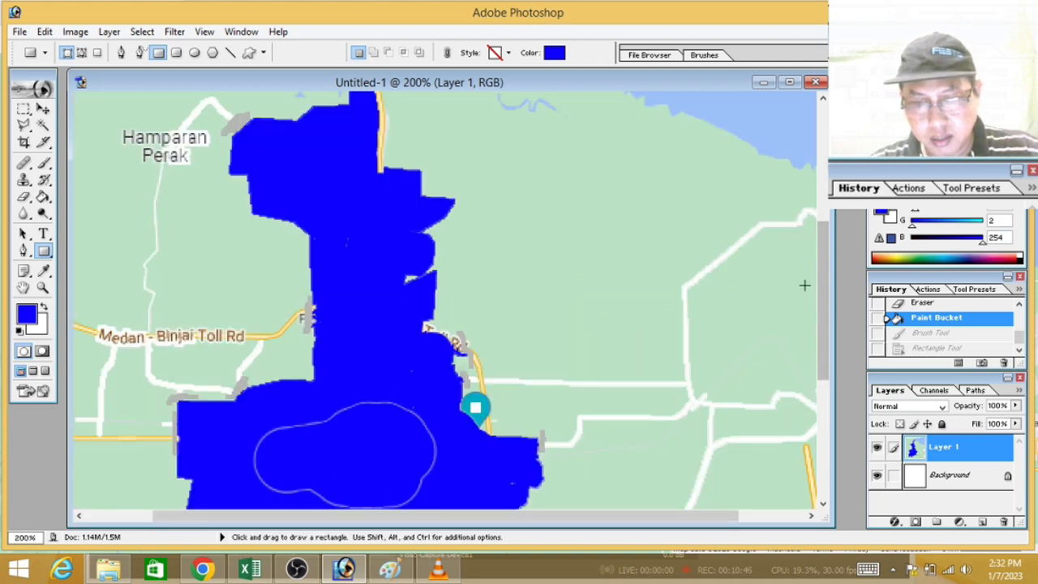
left_click_drag(826, 294, 825, 411)
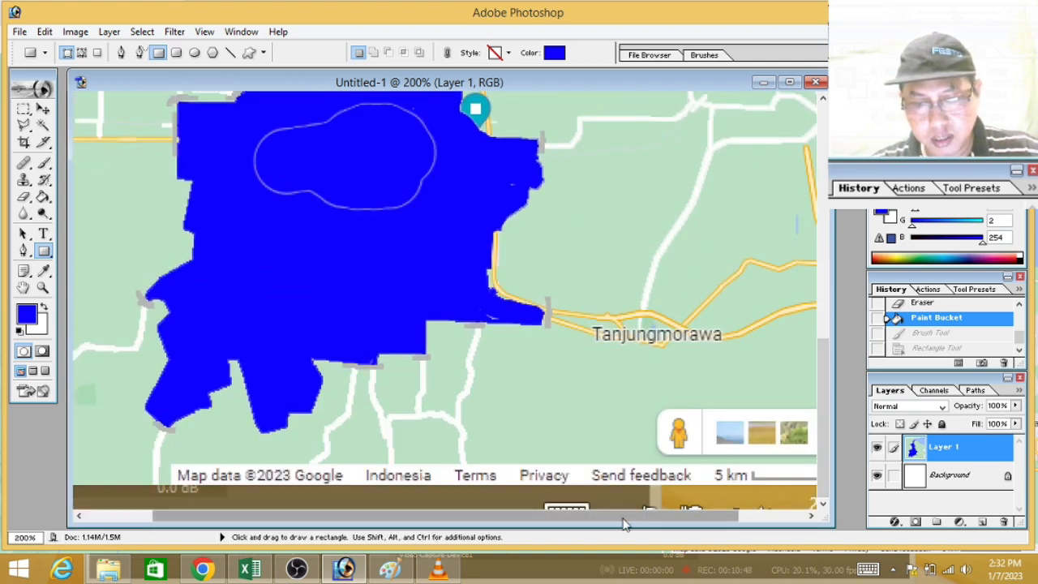
left_click_drag(622, 522, 687, 525)
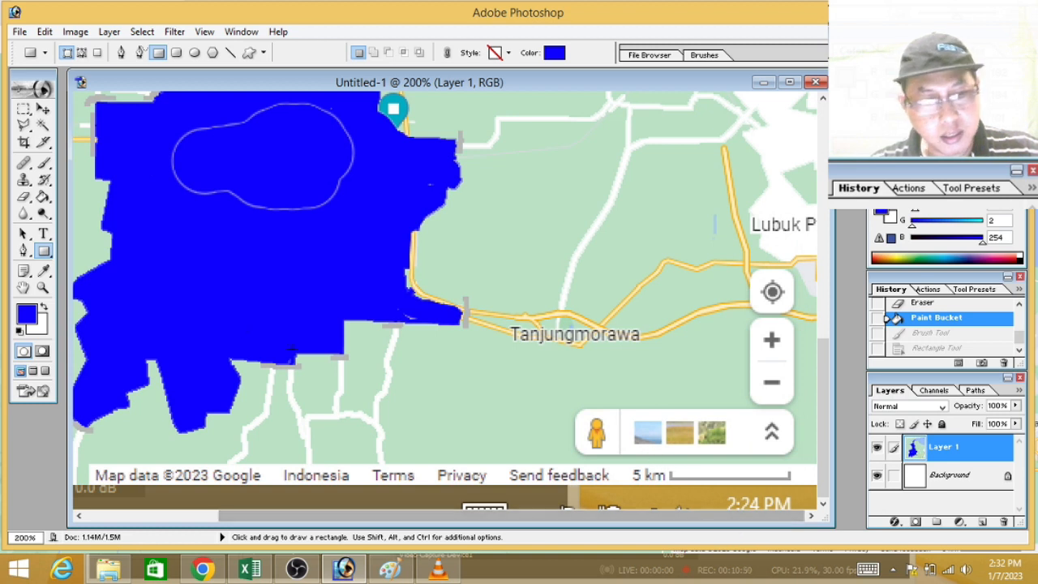
left_click(25, 314)
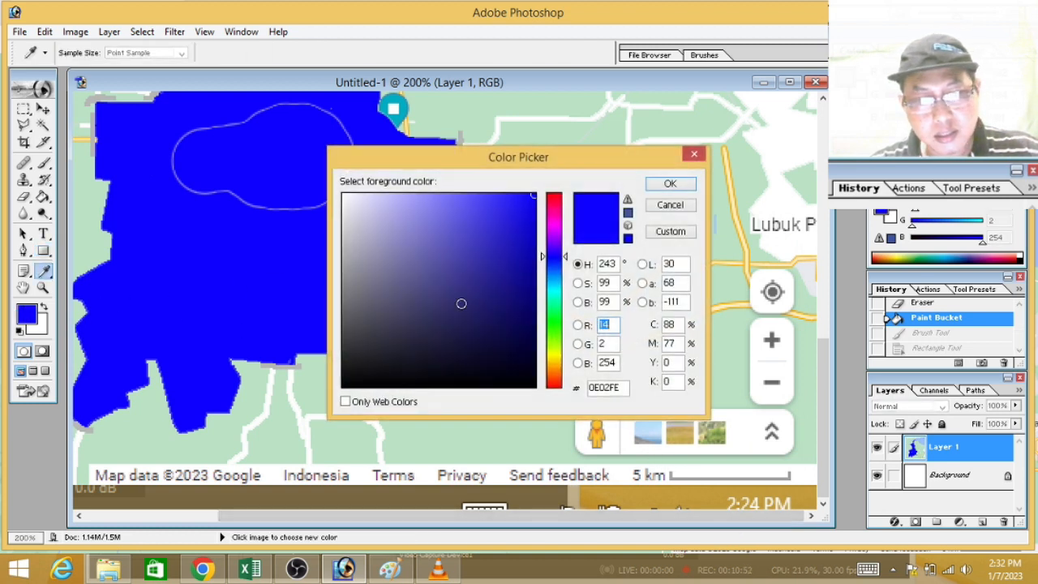
left_click(555, 354)
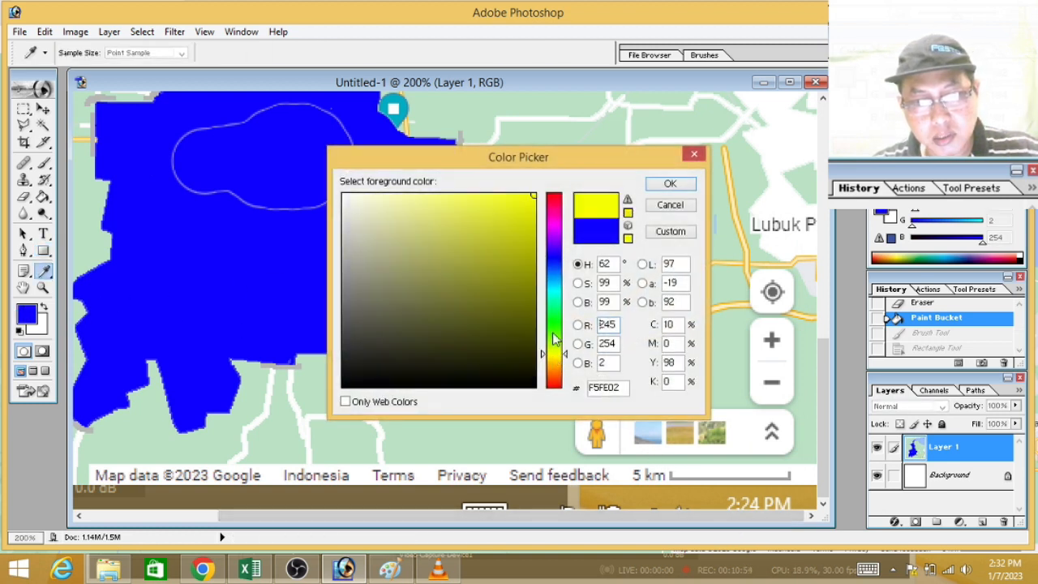
left_click(533, 196)
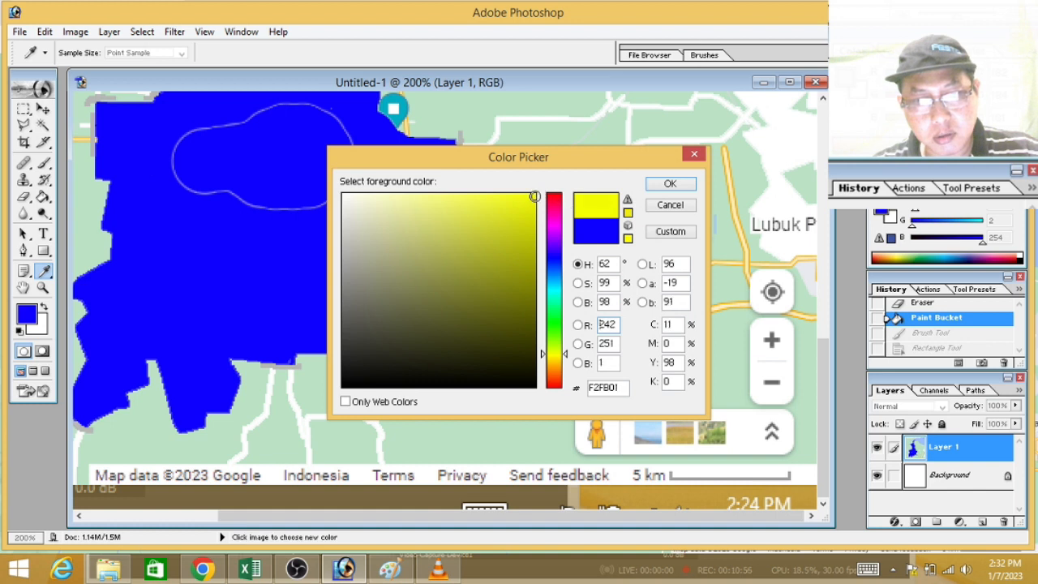
left_click(670, 186)
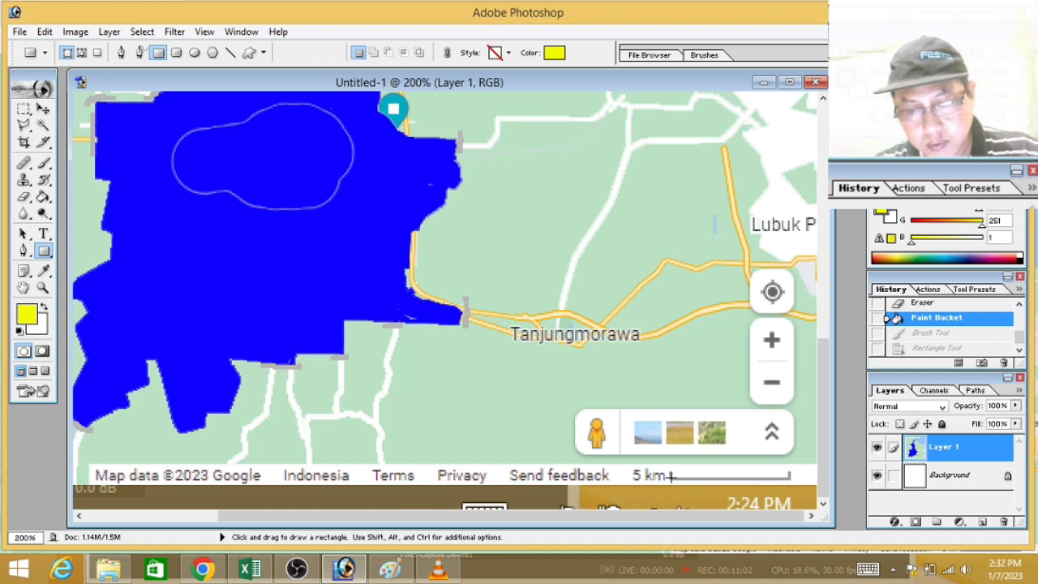
left_click_drag(673, 475, 789, 357)
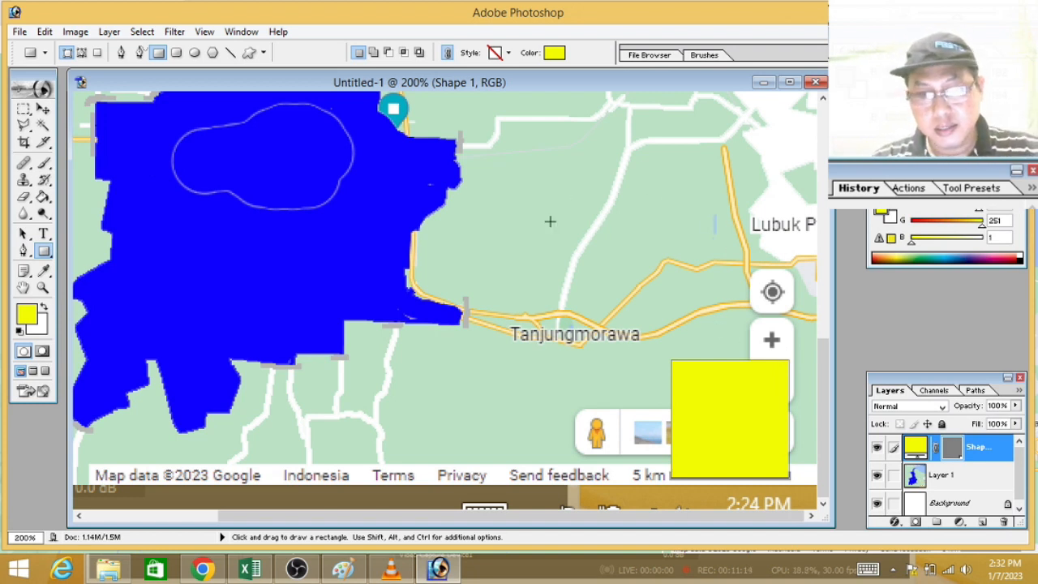
Step: Sample the city's blue as foreground colour and paint over the faint label outline on Layer 1 with the 62-pixel Brush
mouse_move(828, 386)
left_mouse_down()
mouse_move(835, 360)
mouse_move(835, 386)
left_mouse_up()
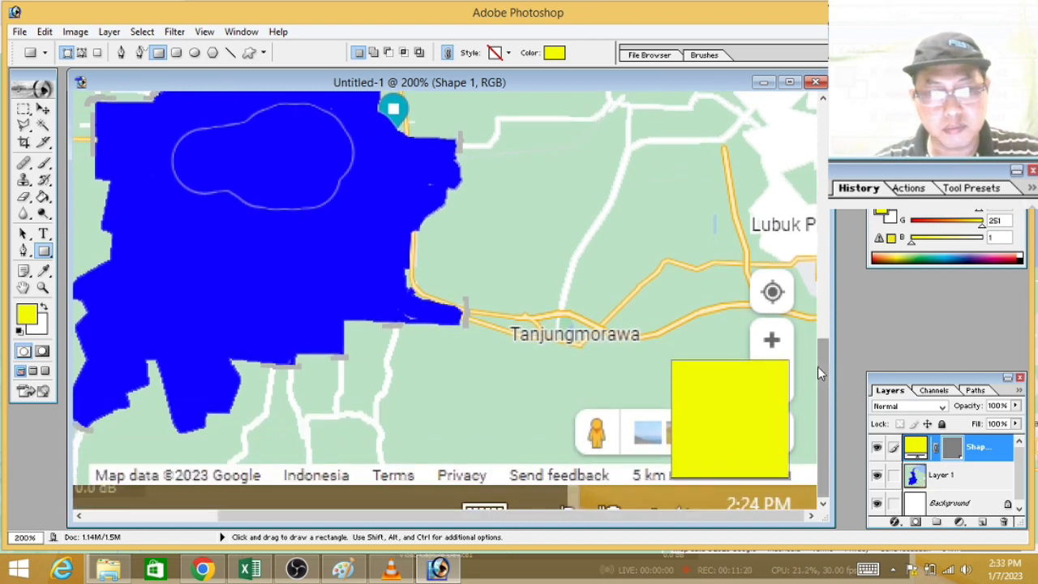
left_click_drag(822, 368, 819, 333)
left_click(43, 270)
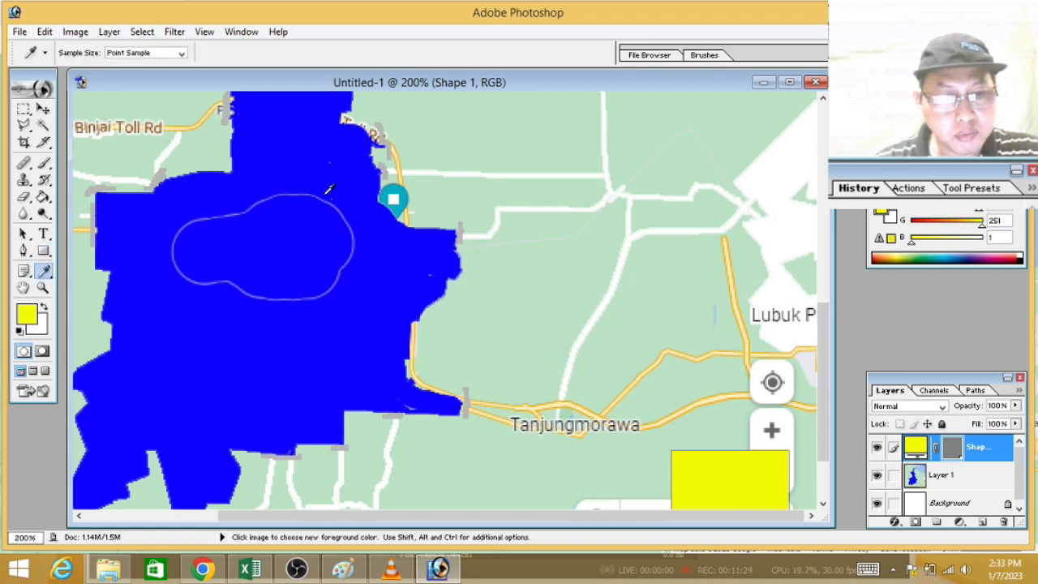
left_click(381, 270)
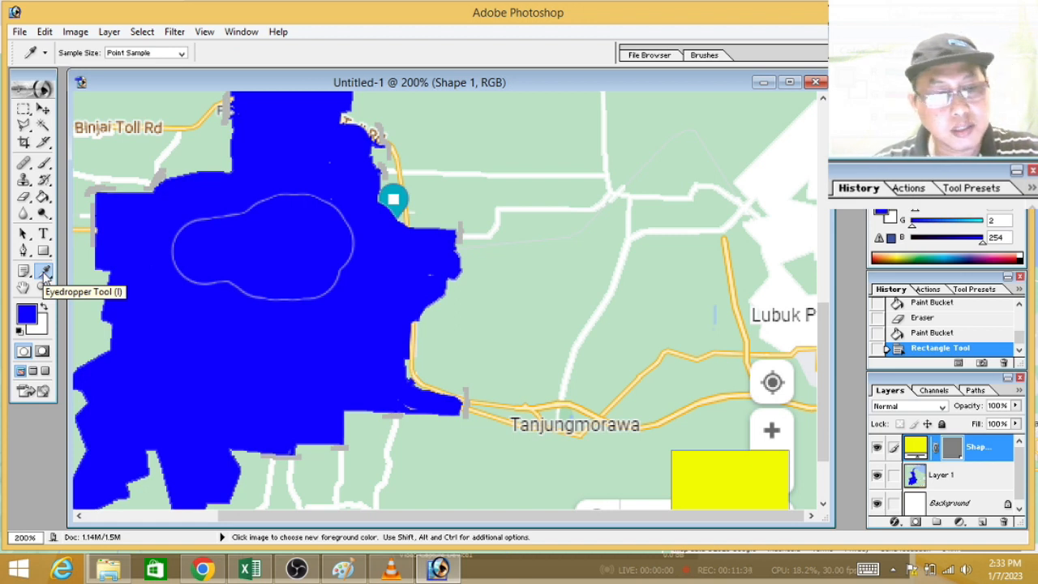
left_click(45, 165)
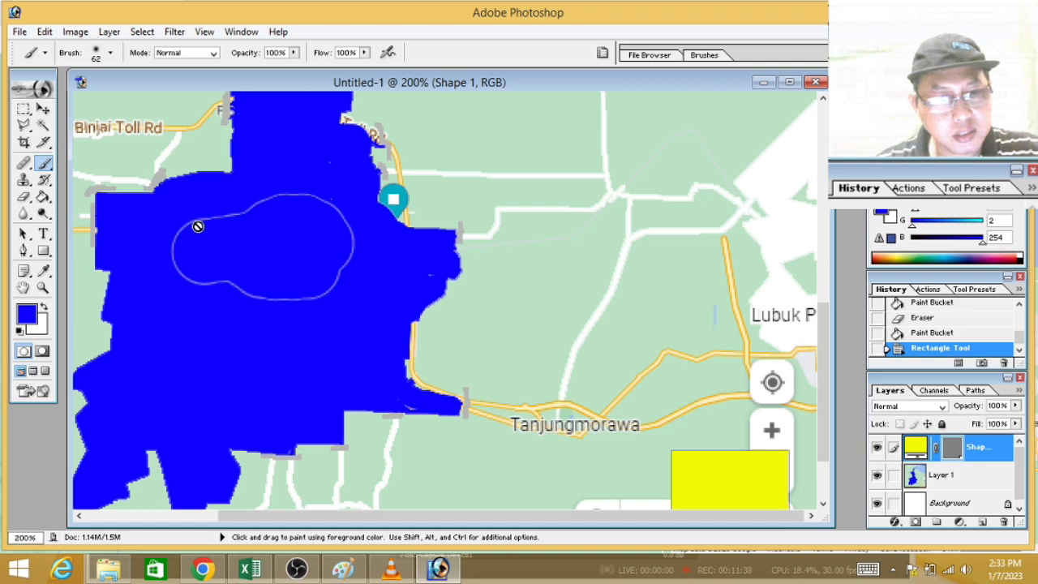
left_click(965, 480)
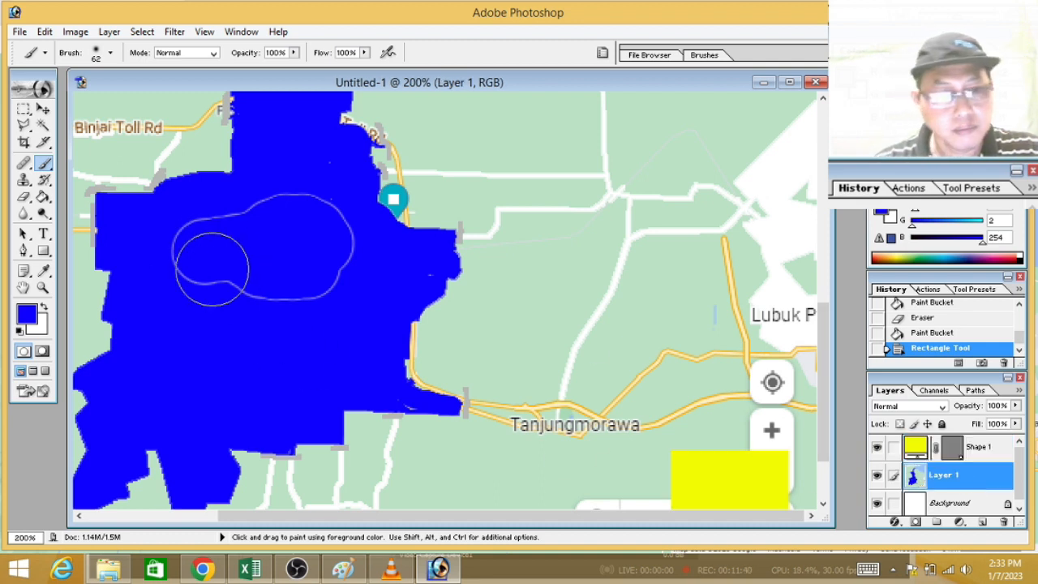
mouse_move(207, 242)
left_mouse_down()
mouse_move(183, 265)
mouse_move(191, 247)
mouse_move(312, 212)
mouse_move(335, 248)
mouse_move(312, 205)
mouse_move(314, 181)
mouse_move(334, 258)
mouse_move(270, 286)
mouse_move(226, 273)
left_mouse_up()
left_click(402, 266)
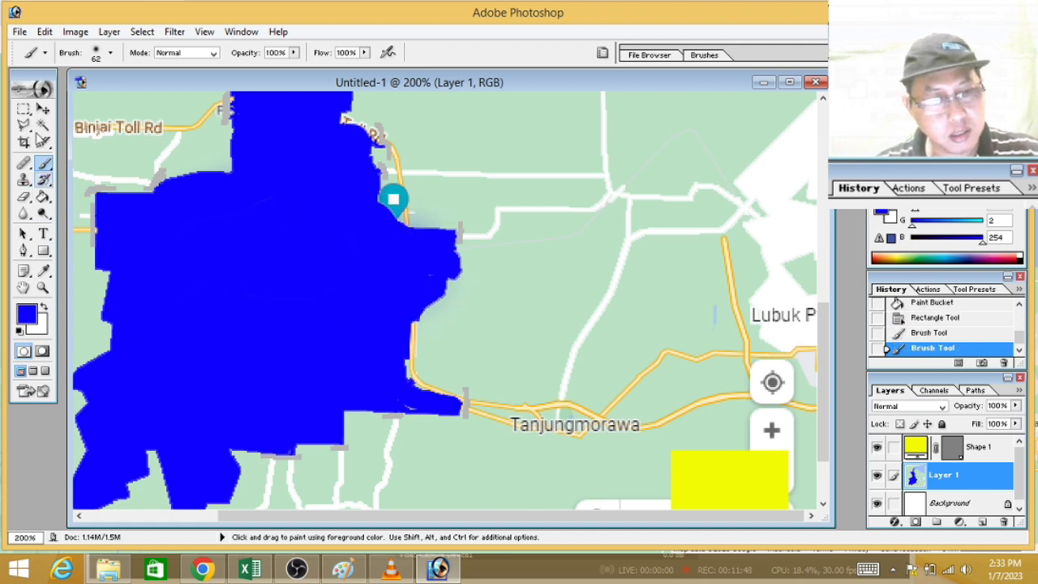
Step: Touch up the small gaps near the city's eastern and southeastern edges in blue, using the Brush at 23 and 13 pixels
left_click(100, 54)
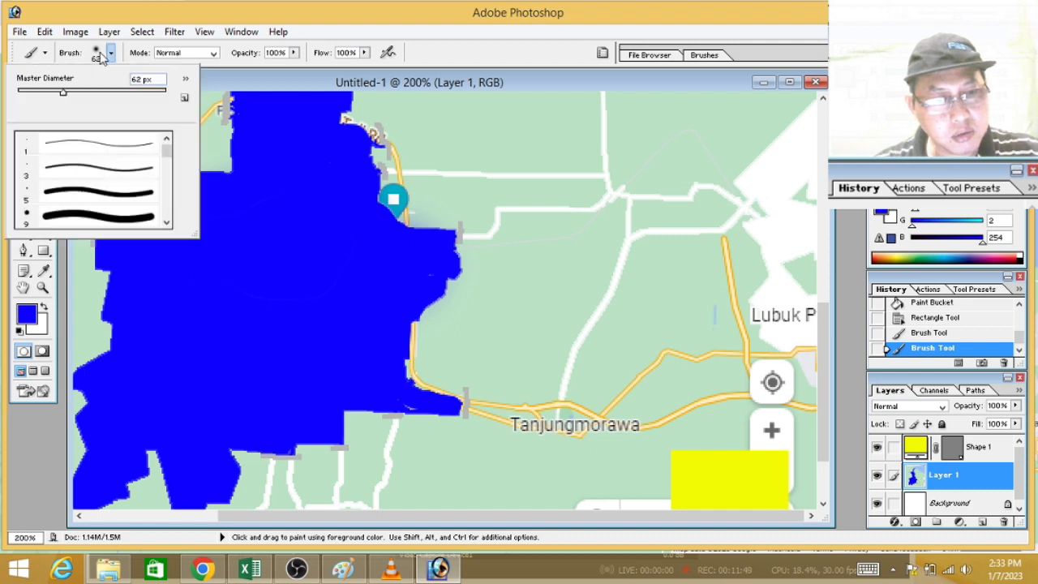
left_click(34, 94)
left_click(417, 272)
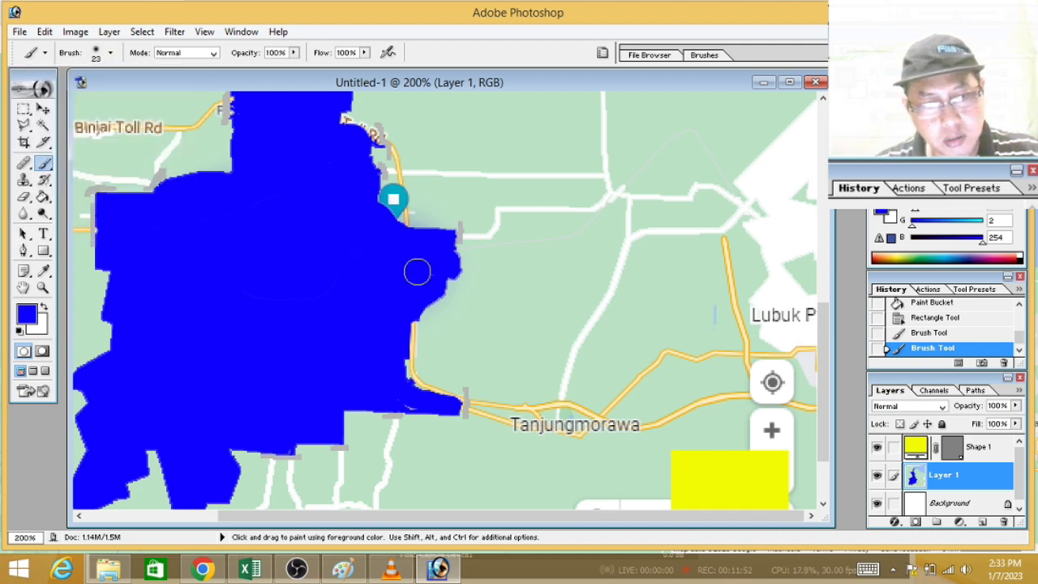
left_click(424, 272)
left_click_drag(396, 391, 405, 395)
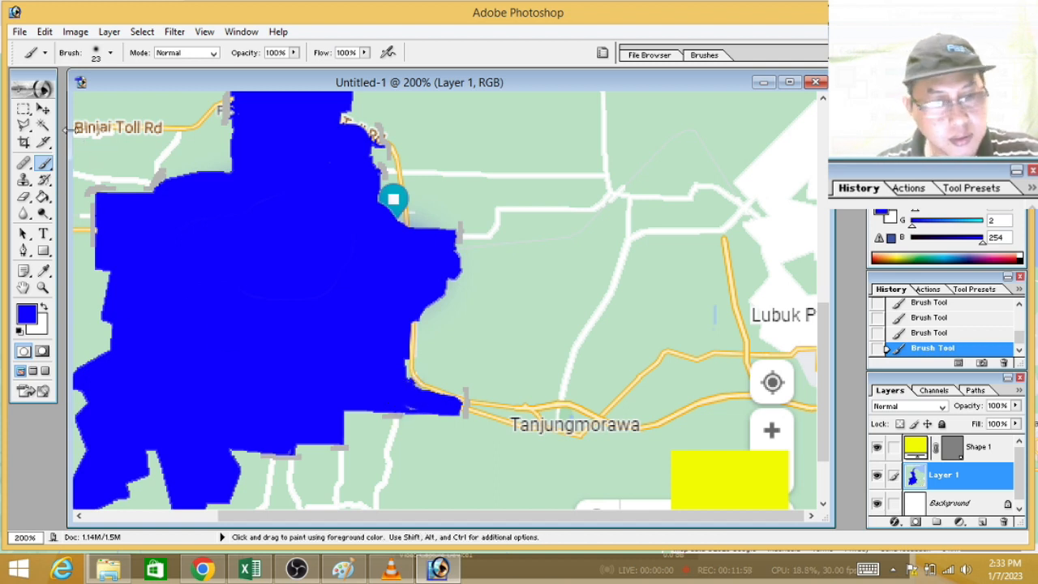
left_click(110, 52)
left_click_drag(77, 95, 29, 93)
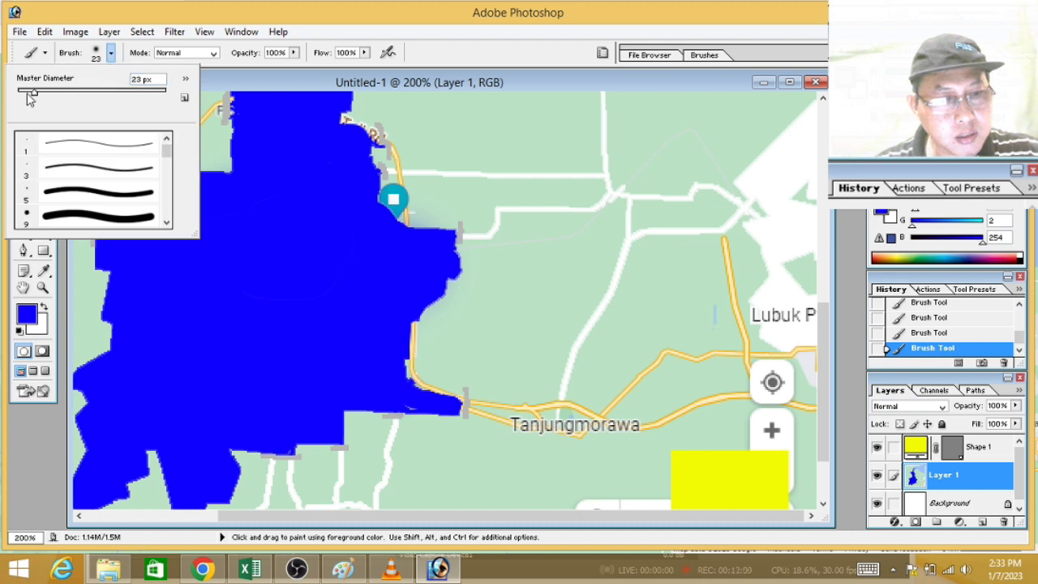
left_click(408, 402)
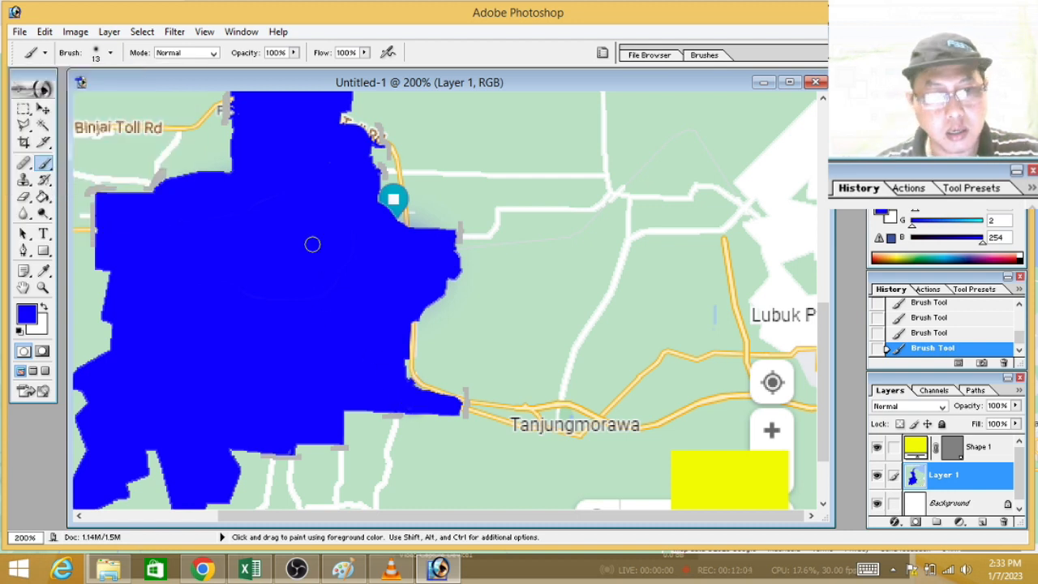
Step: Select the blue city area on Layer 1 with Color Range, using sampled colours and a fuzziness of 40
left_click_drag(825, 385, 821, 410)
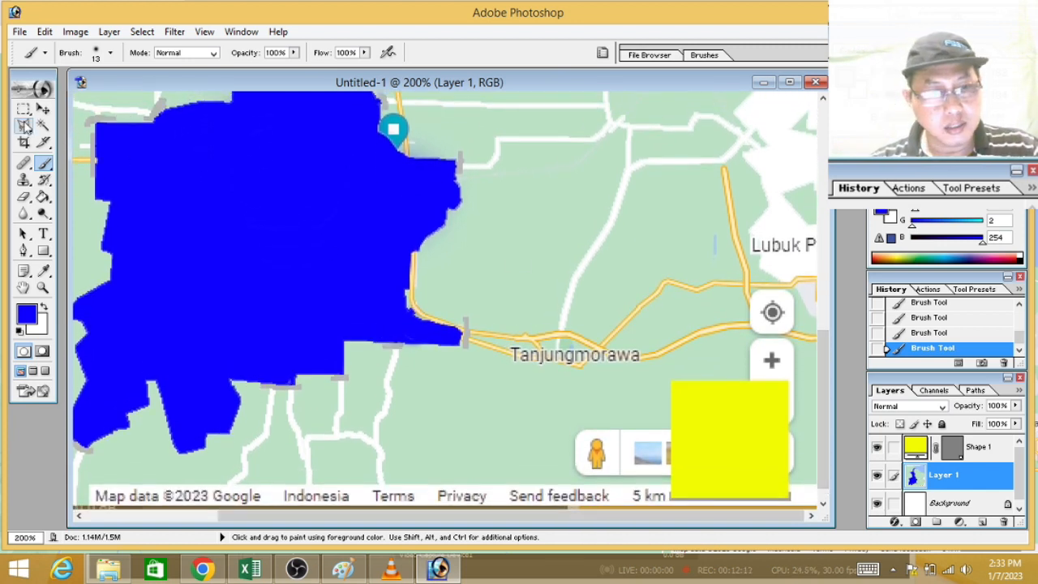
left_click(23, 109)
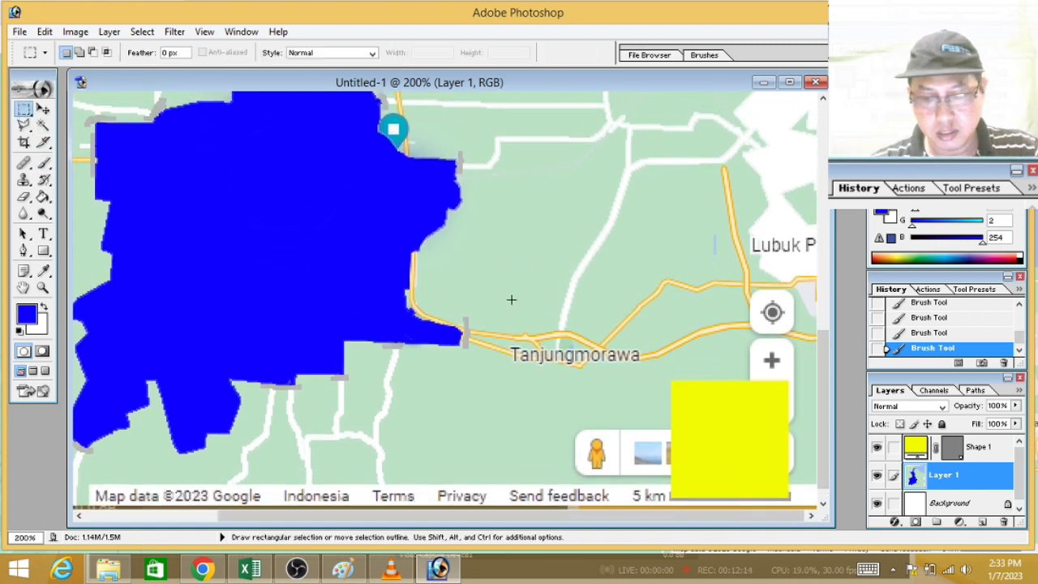
key("ctrl")
key("ctrl+minus")
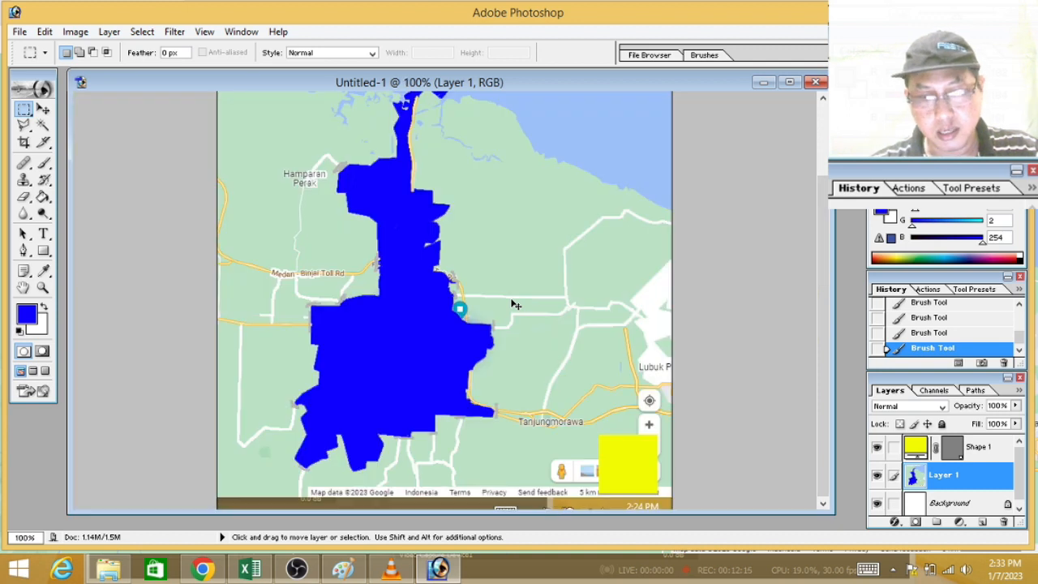
key("ctrl+minus")
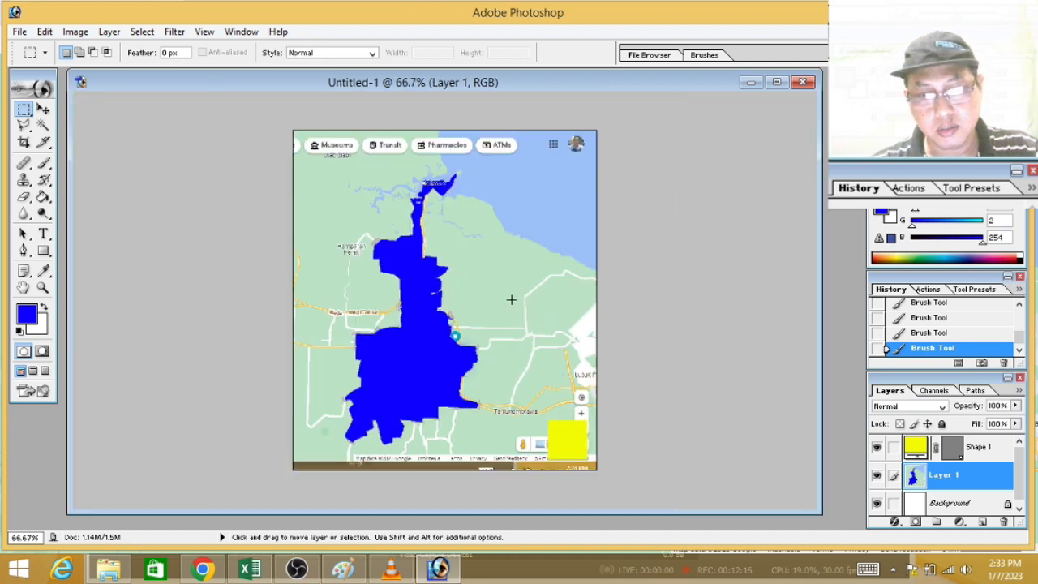
left_click(144, 33)
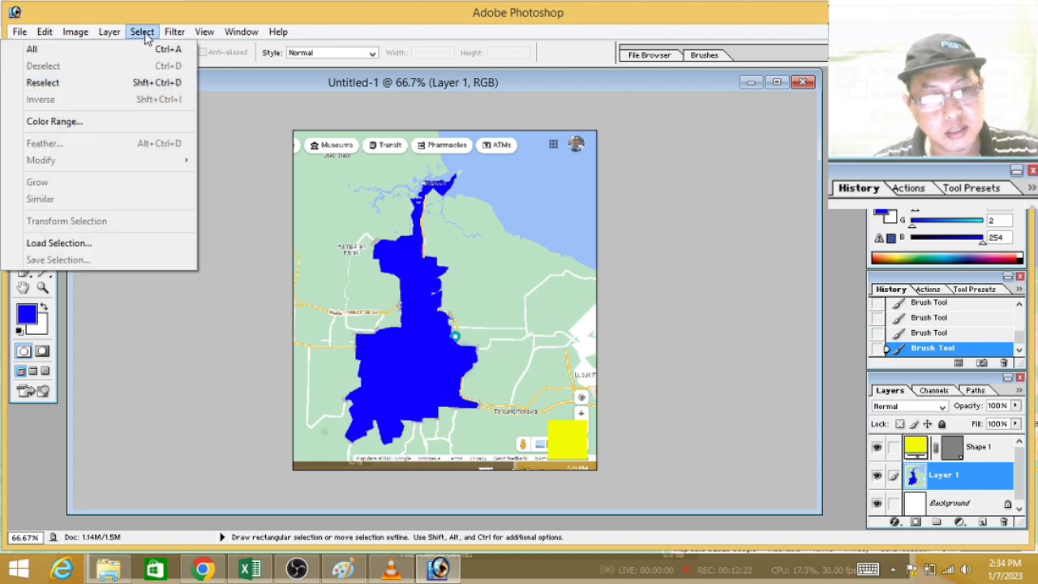
left_click(96, 124)
left_click_drag(664, 102, 728, 113)
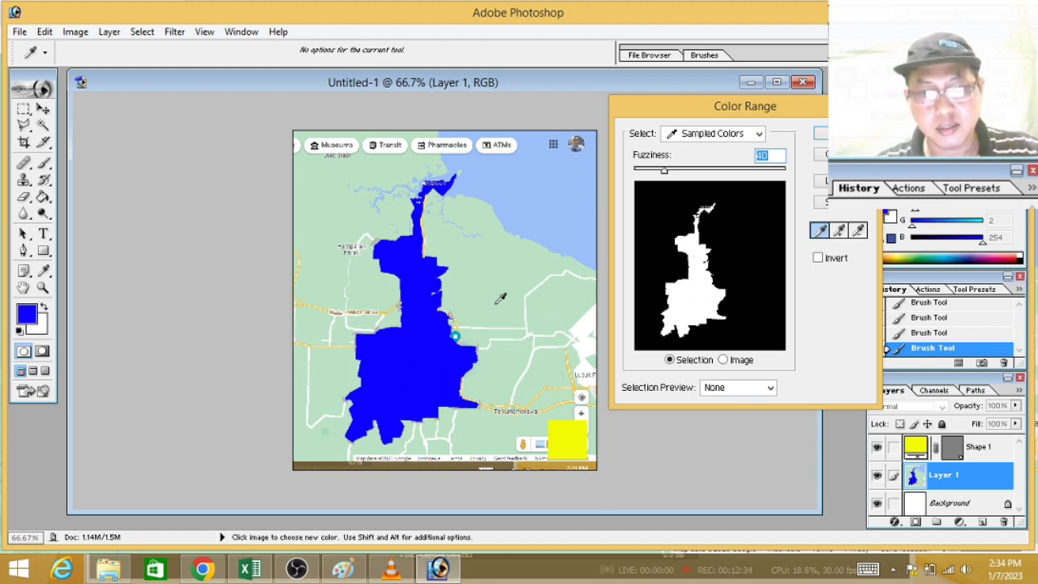
left_click(820, 133)
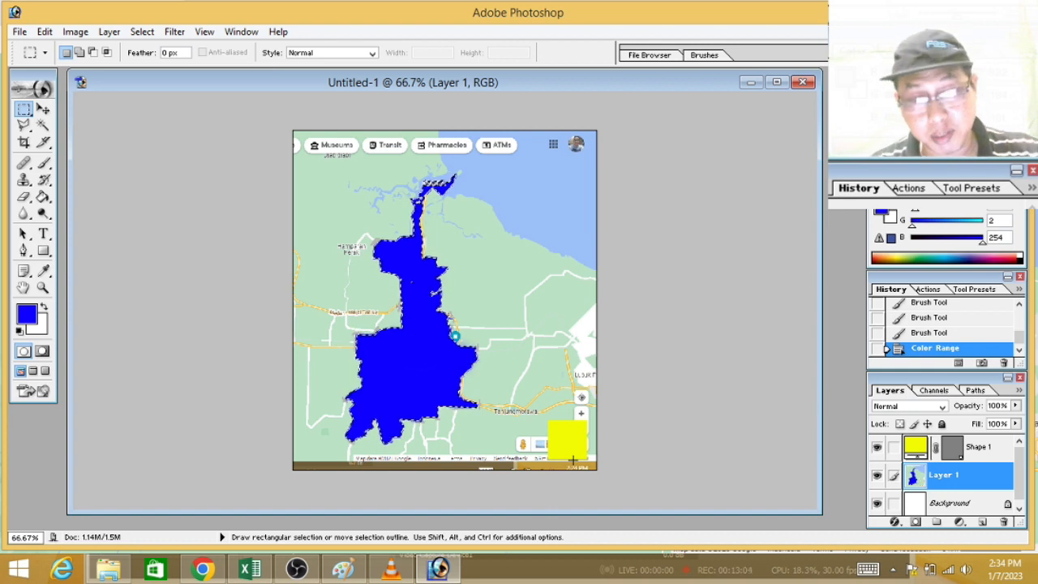
Step: Show the histogram of the selected city area to read its pixel count, placing the dialog higher over the map
left_click(81, 38)
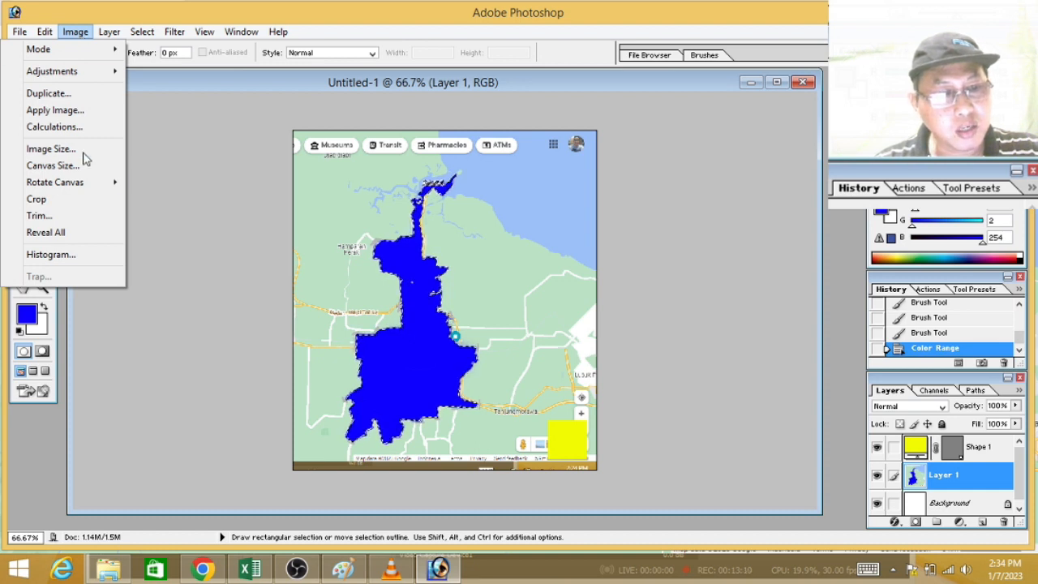
left_click(67, 256)
left_click_drag(504, 186, 520, 124)
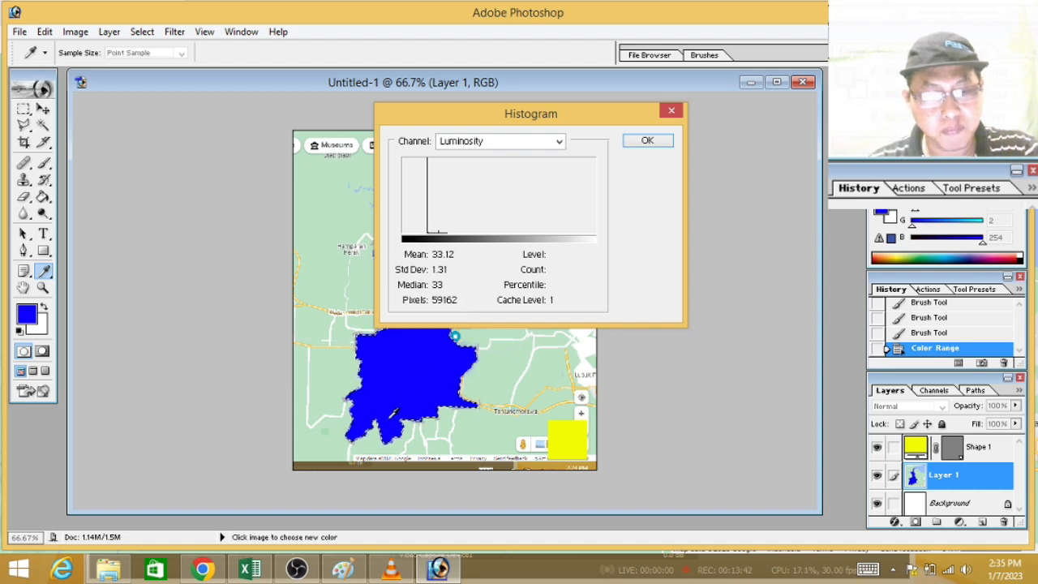
Step: Switch to Excel, enter 51921 as the Luas Objek (LO) pixel count, and return to the Photoshop histogram
left_click(248, 569)
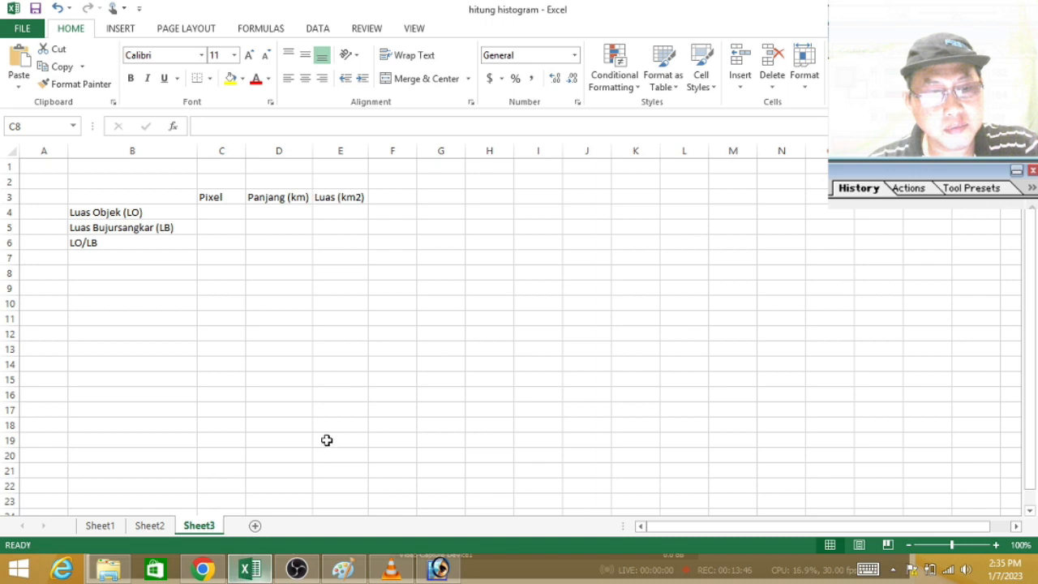
left_click(220, 212)
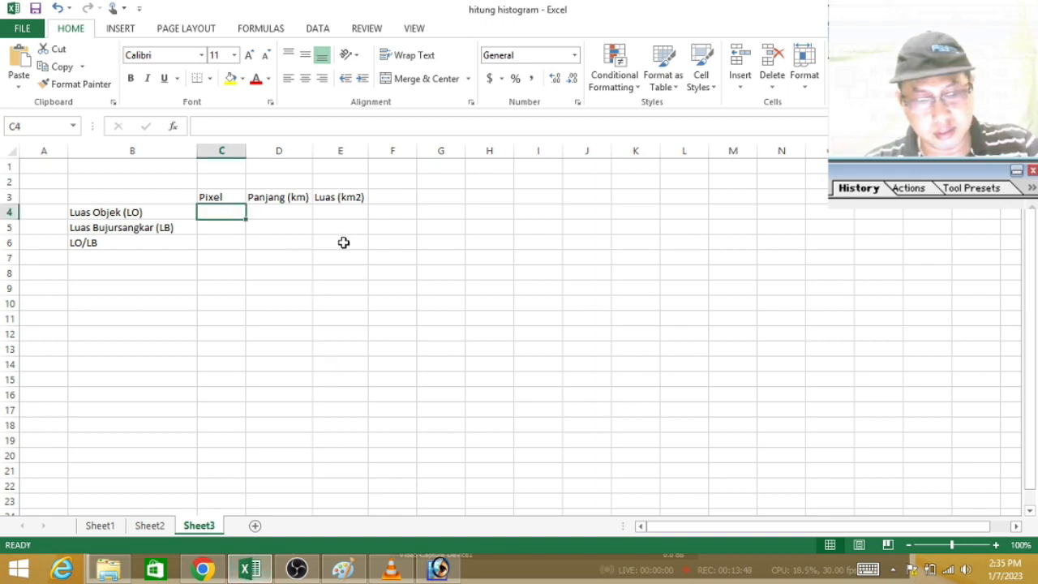
type("51921")
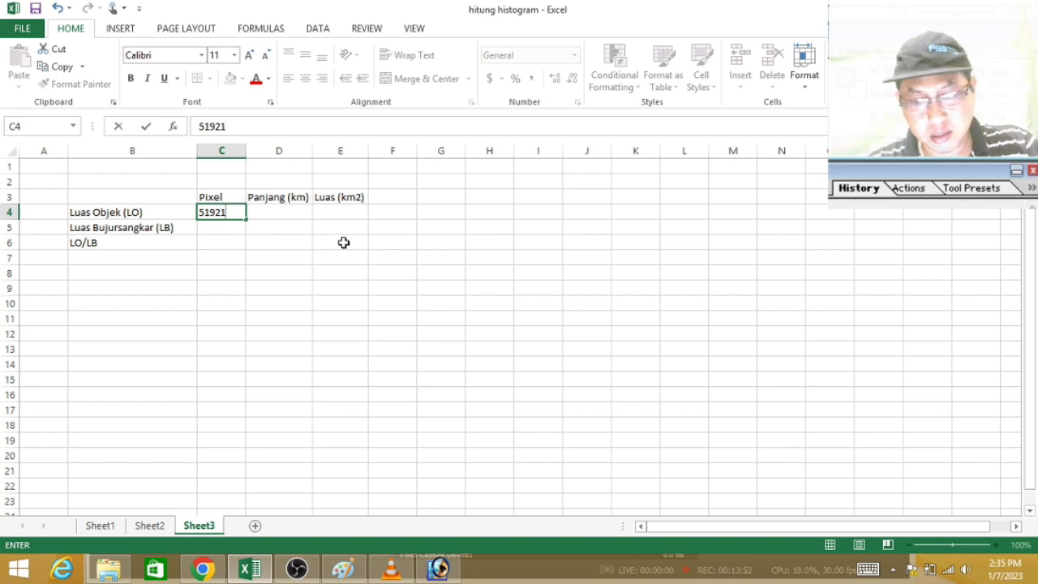
key("Return")
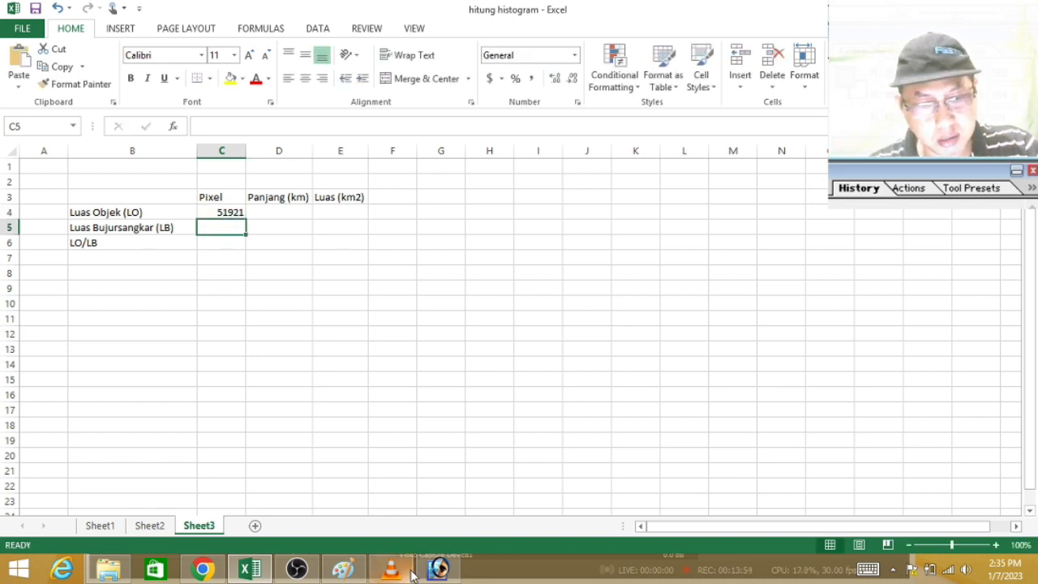
left_click(436, 569)
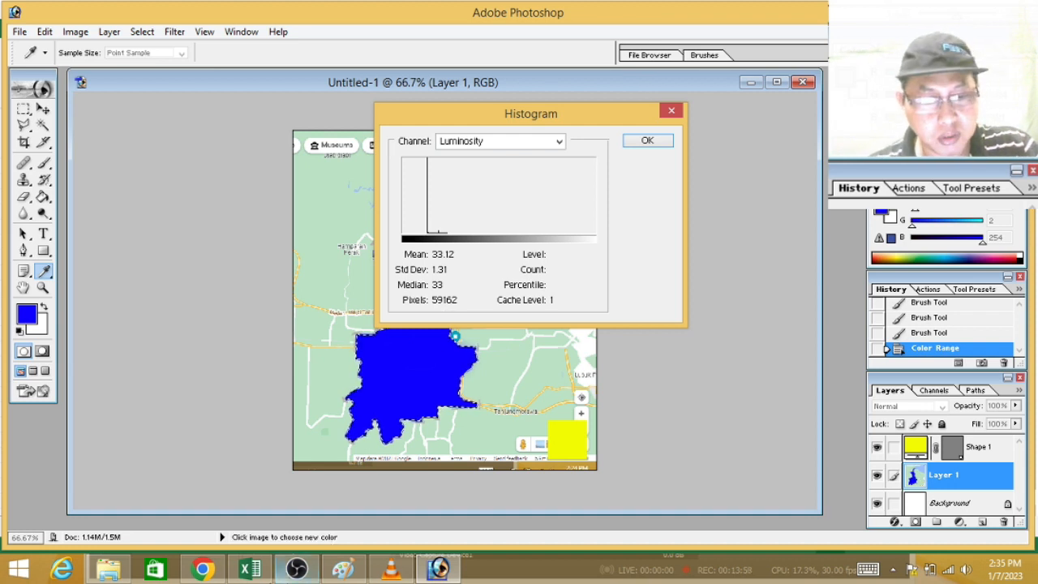
Step: Switch to Excel and set the Luas Objek (LO) pixel count in C4 to 59162
left_click(249, 569)
left_click(228, 212)
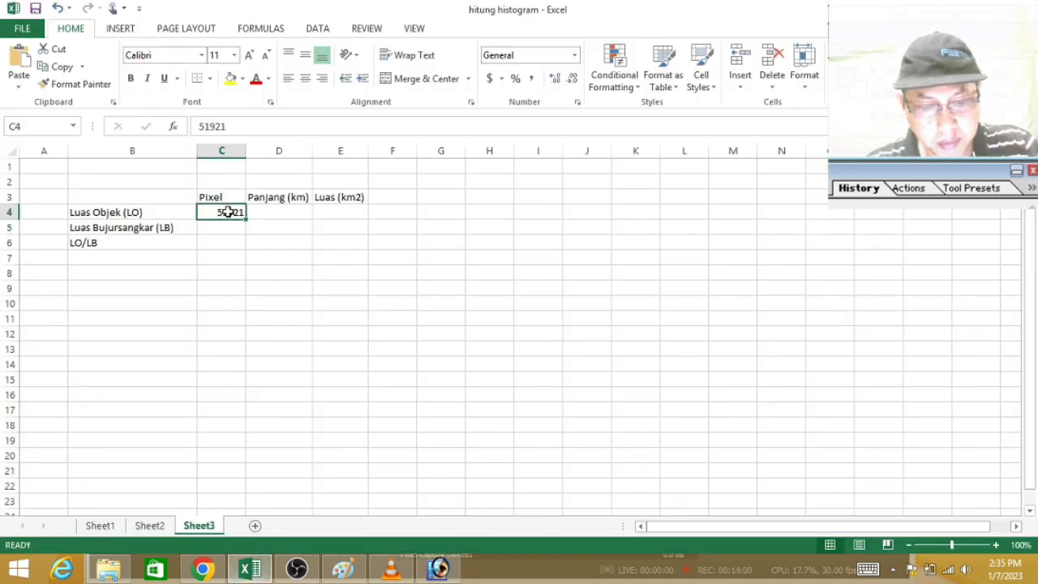
type("59162")
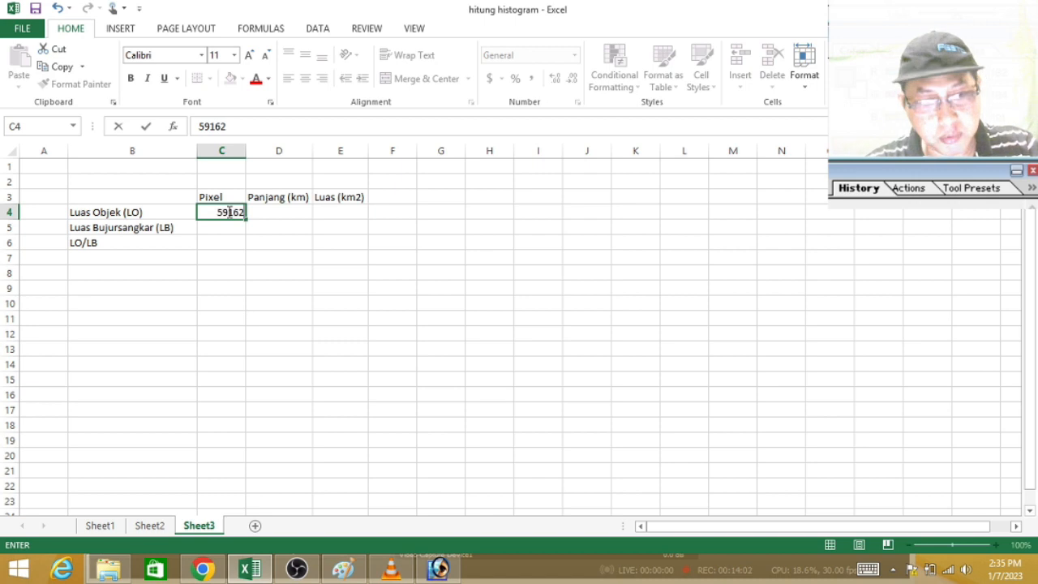
key("Return")
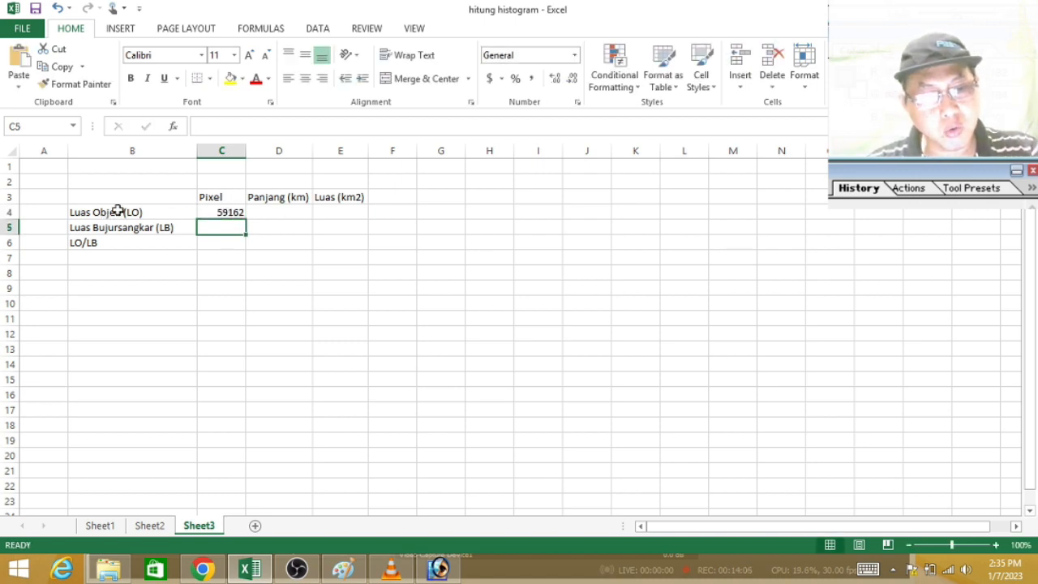
left_click(215, 212)
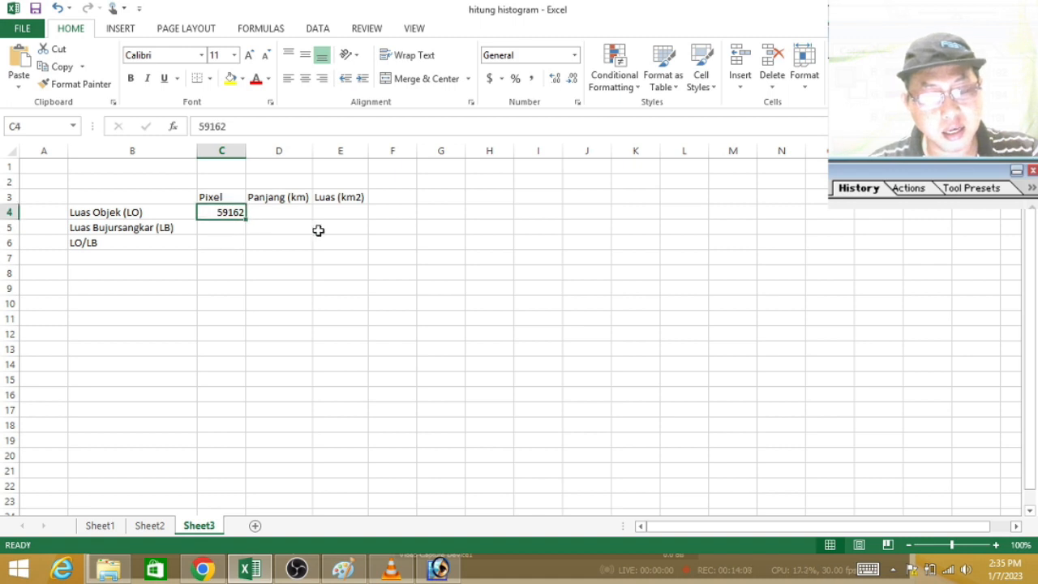
left_click(224, 225)
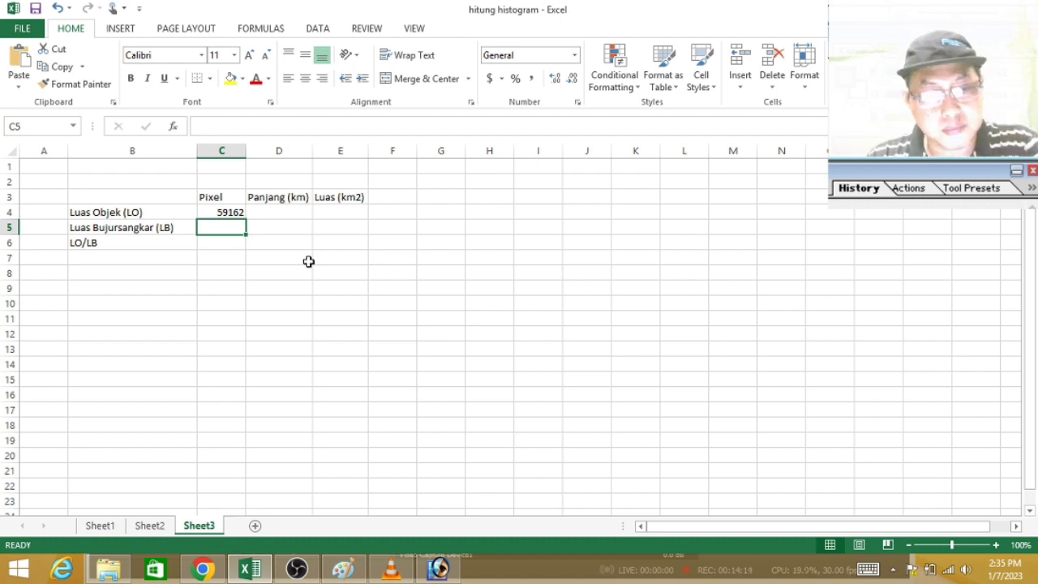
Step: Switch to Photoshop, close the histogram, and run Color Range with the yellow reference square's colour sampled
left_click(437, 568)
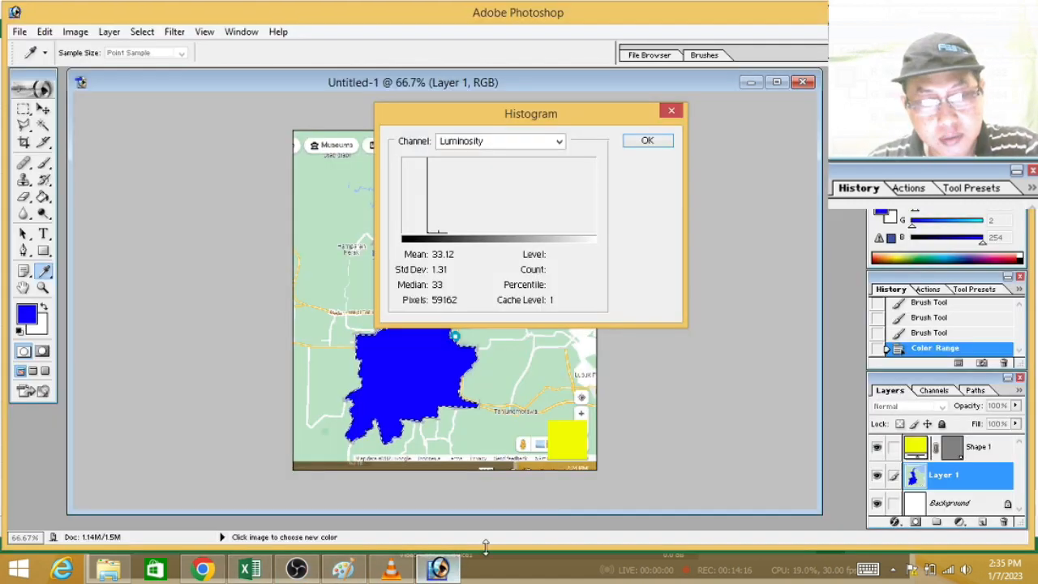
left_click(649, 141)
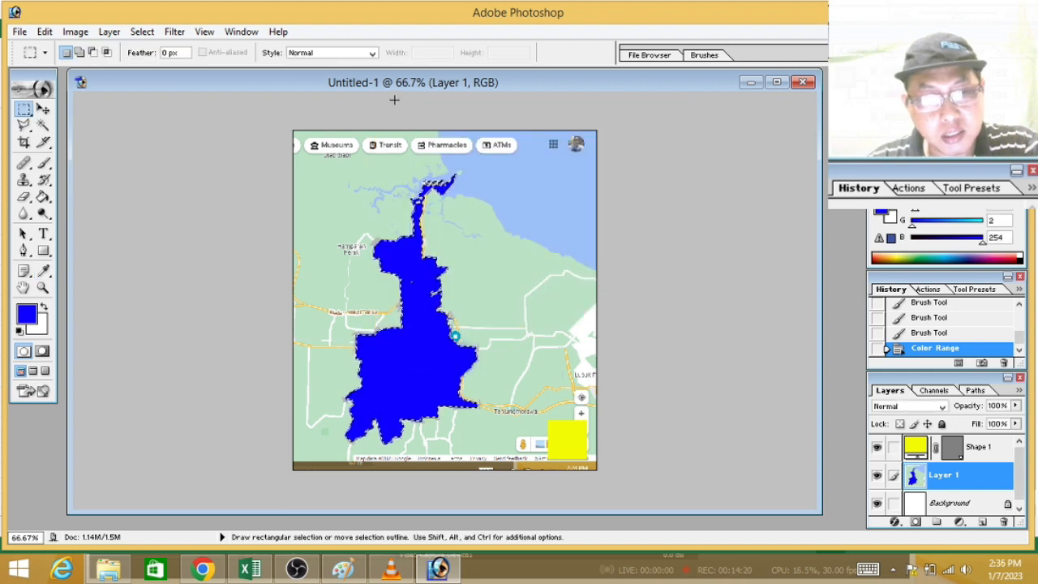
left_click(149, 36)
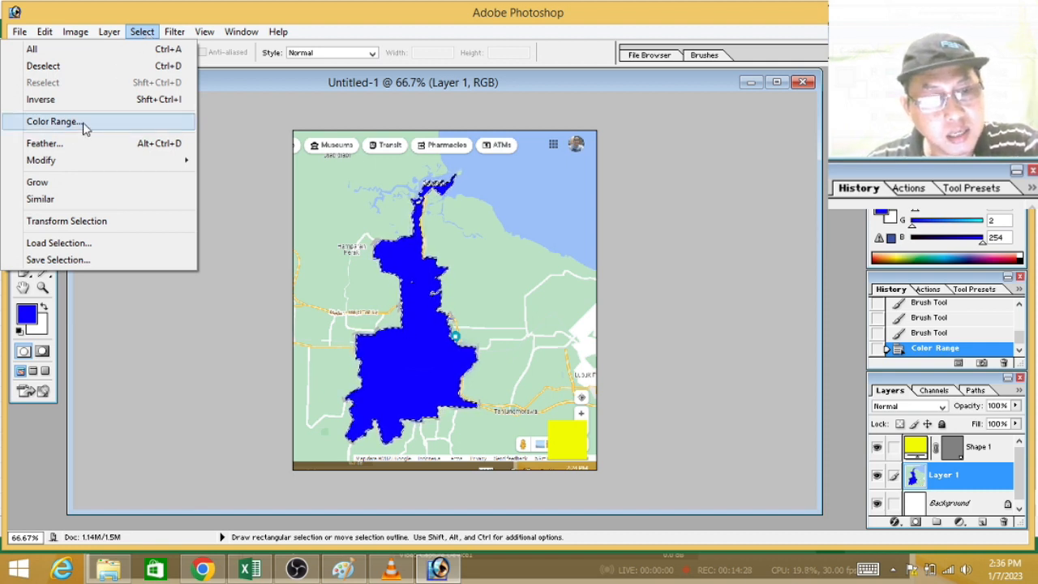
left_click(53, 122)
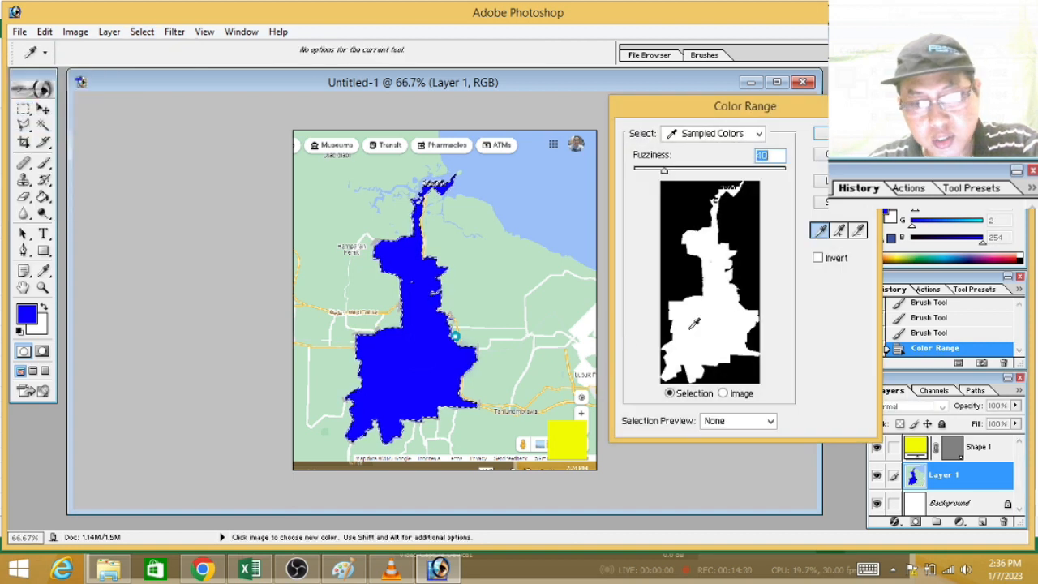
left_click(572, 448)
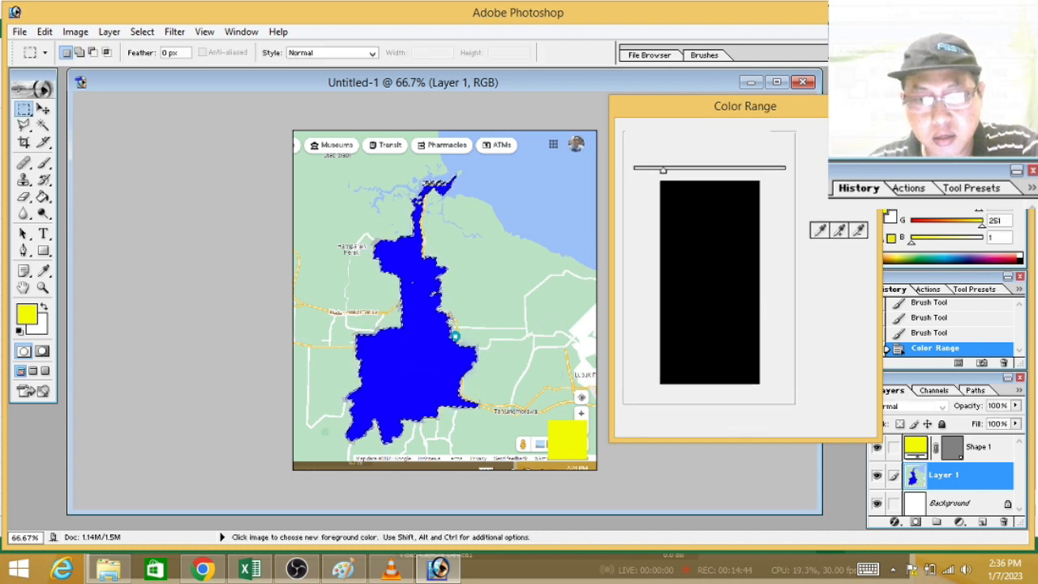
key("Return")
left_click(523, 229)
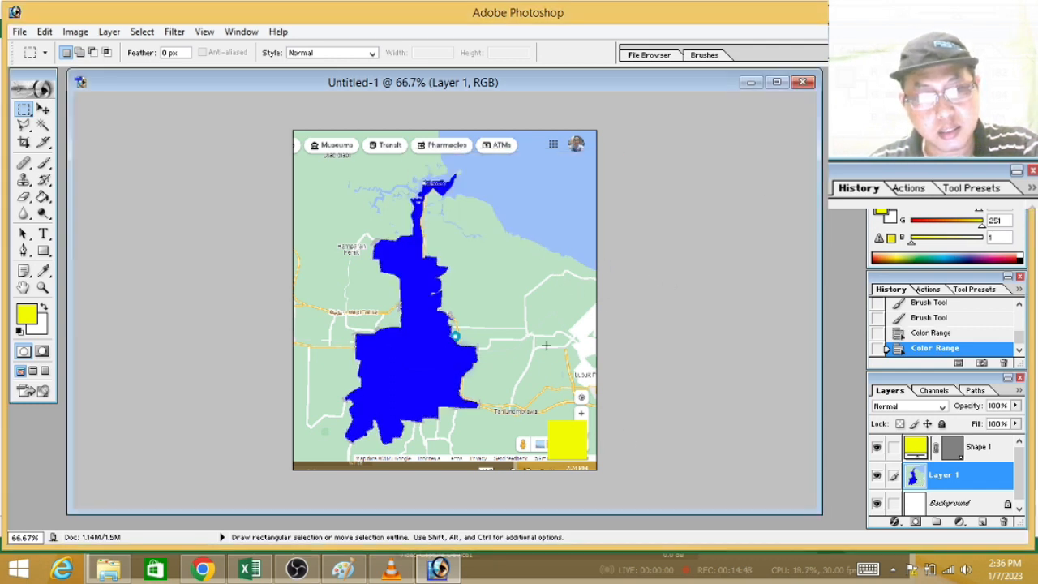
Step: Select the yellow reference square by running Color Range again with the sampled yellow and a fuzziness of 39
left_click(142, 34)
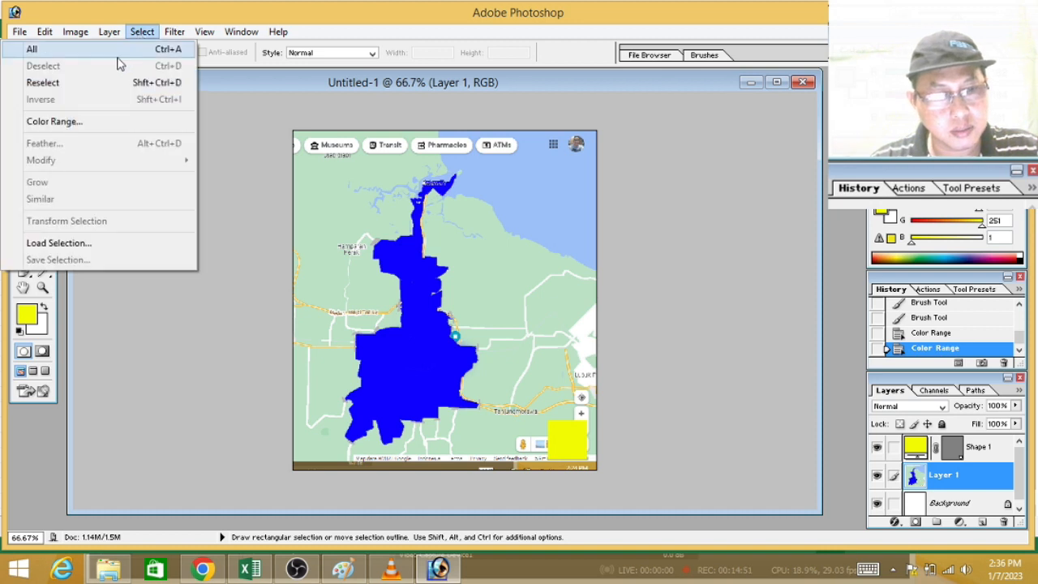
left_click(83, 121)
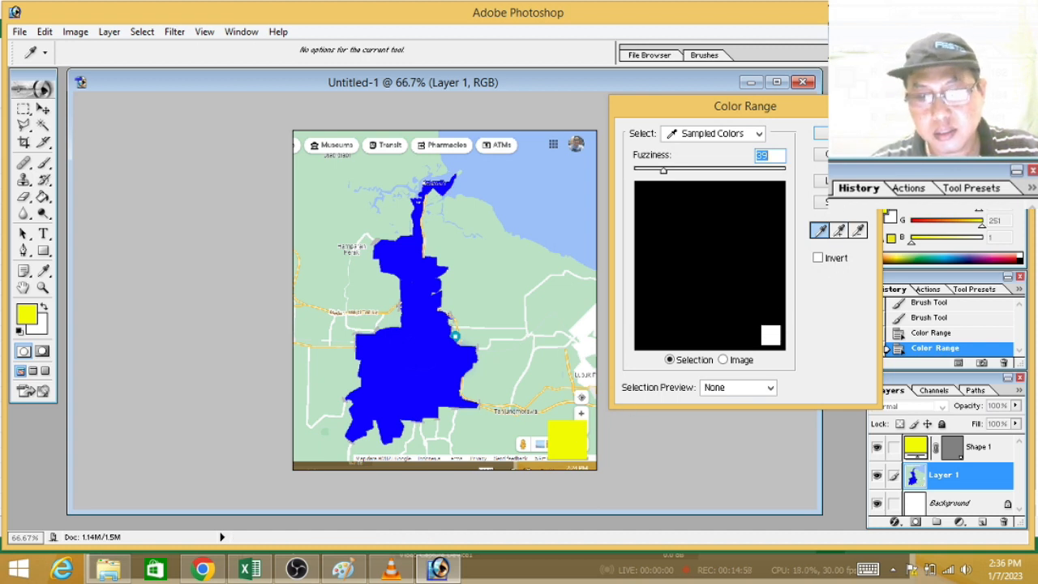
key("Return")
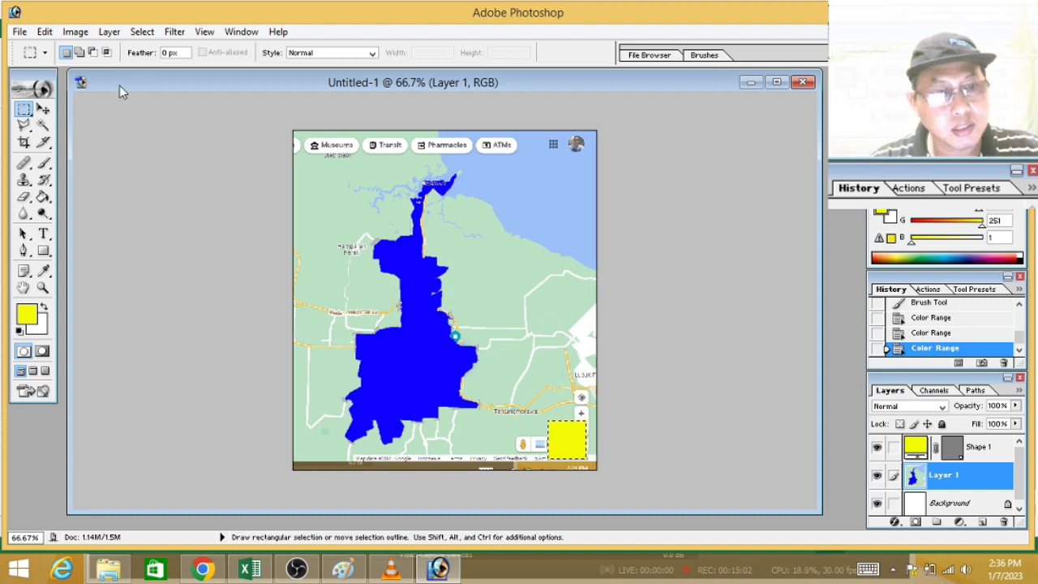
Step: Show the yellow square's histogram and enter 5929 as the Luas Bujursangkar (LB) pixel count in C5 in Excel
left_click(75, 33)
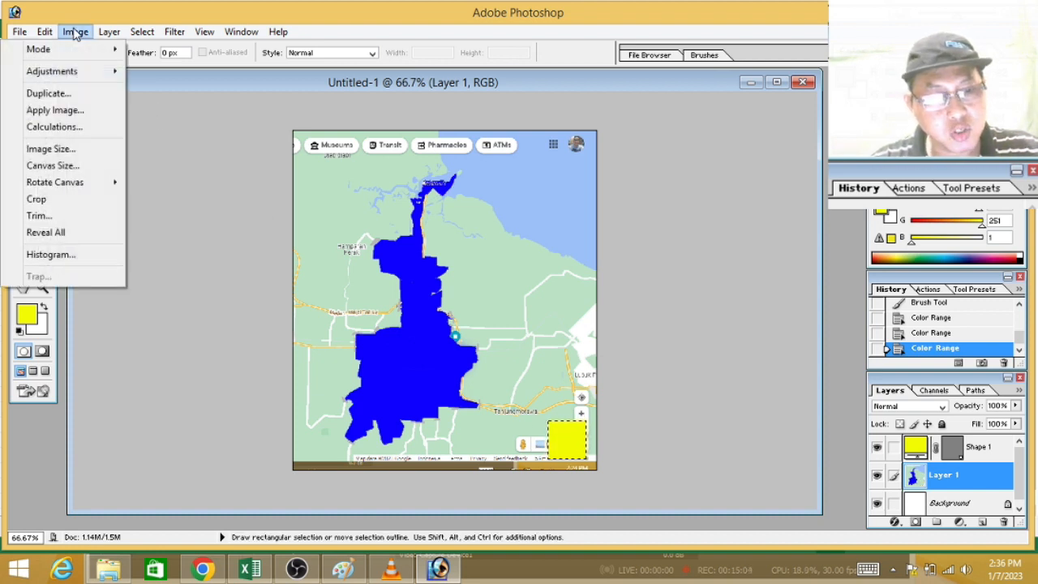
left_click(65, 254)
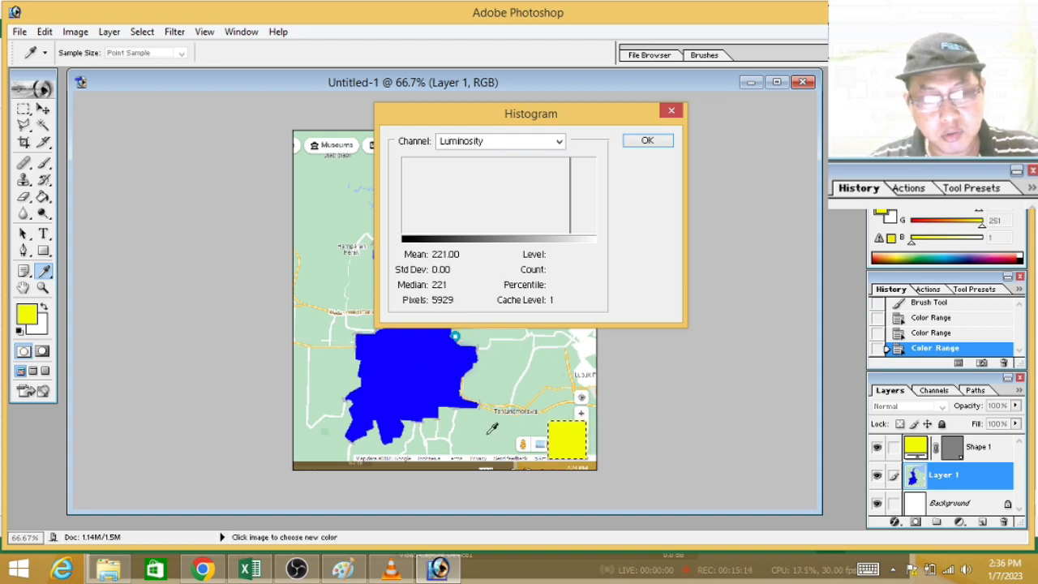
mouse_move(251, 573)
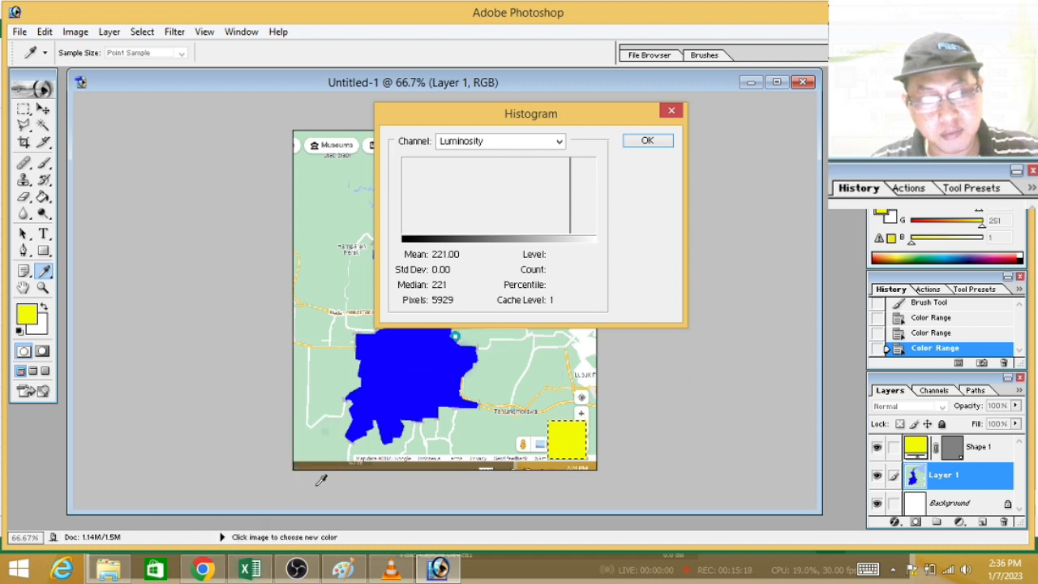
left_click(247, 571)
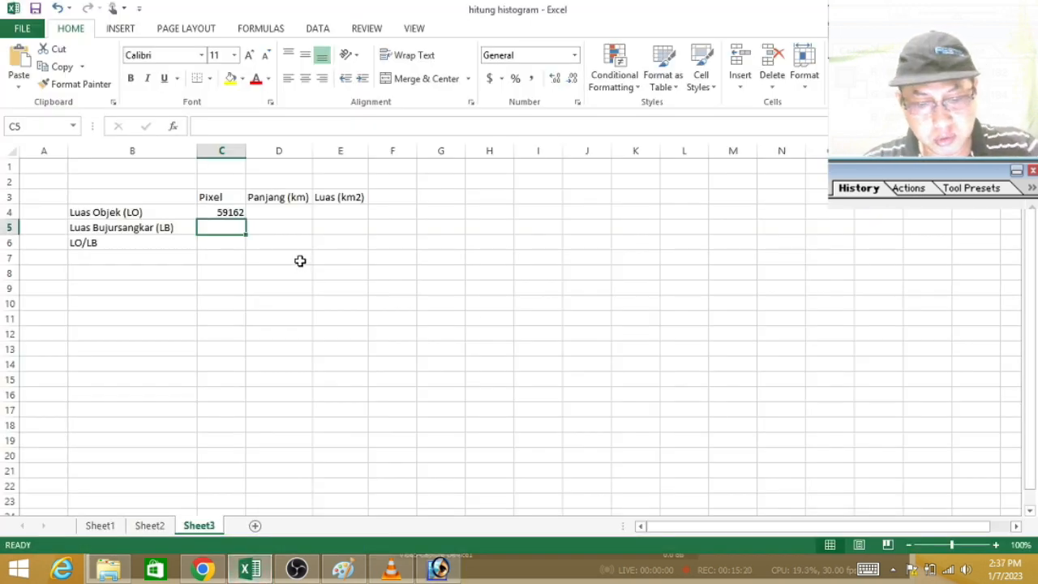
type("5929")
key("Return")
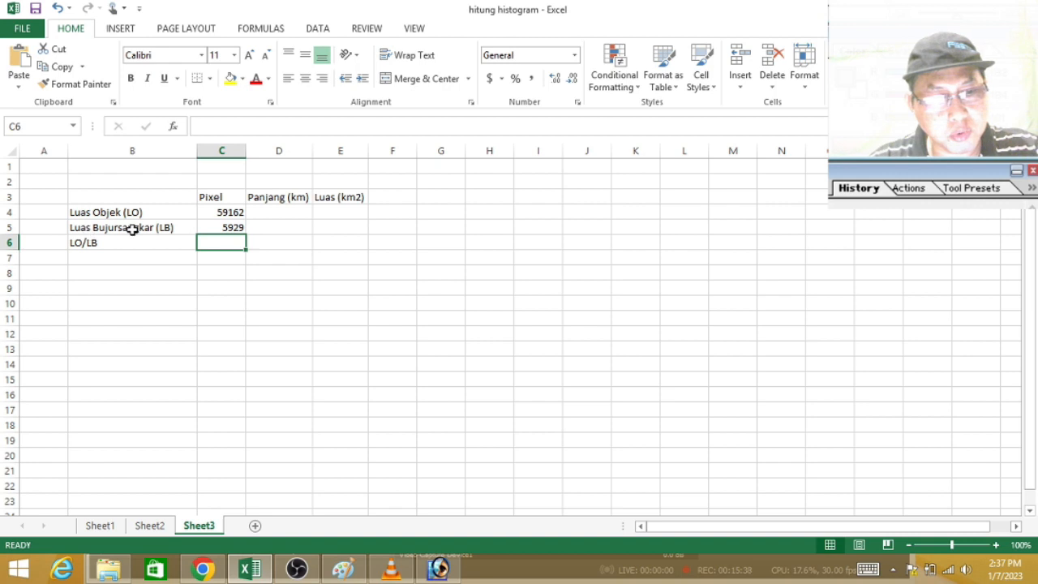
Step: Calculate the LO/LB pixel ratio in C6 with the formula =C4/C5
type("=")
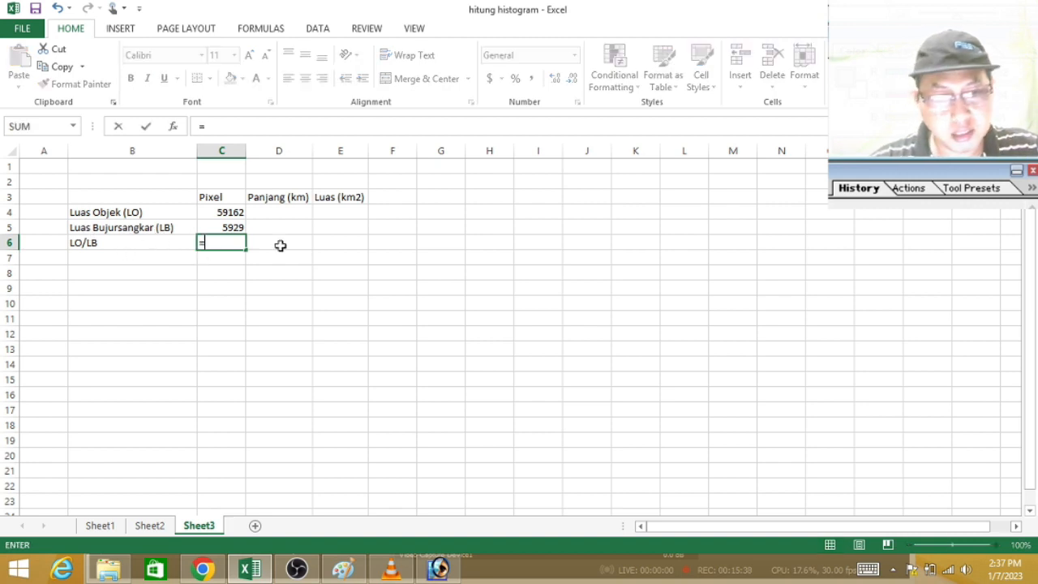
left_click(235, 212)
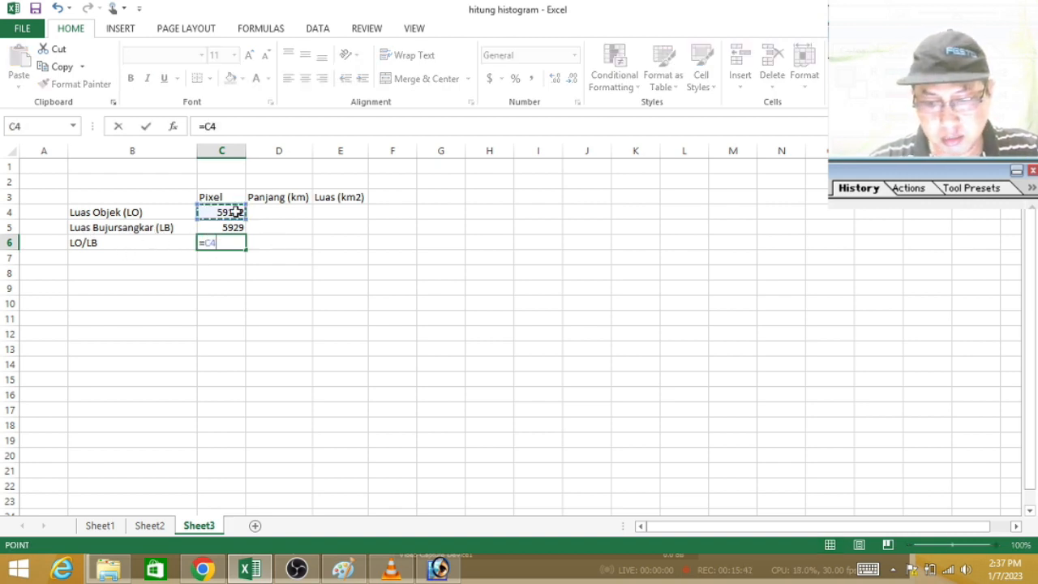
type("/")
left_click(233, 227)
key("Return")
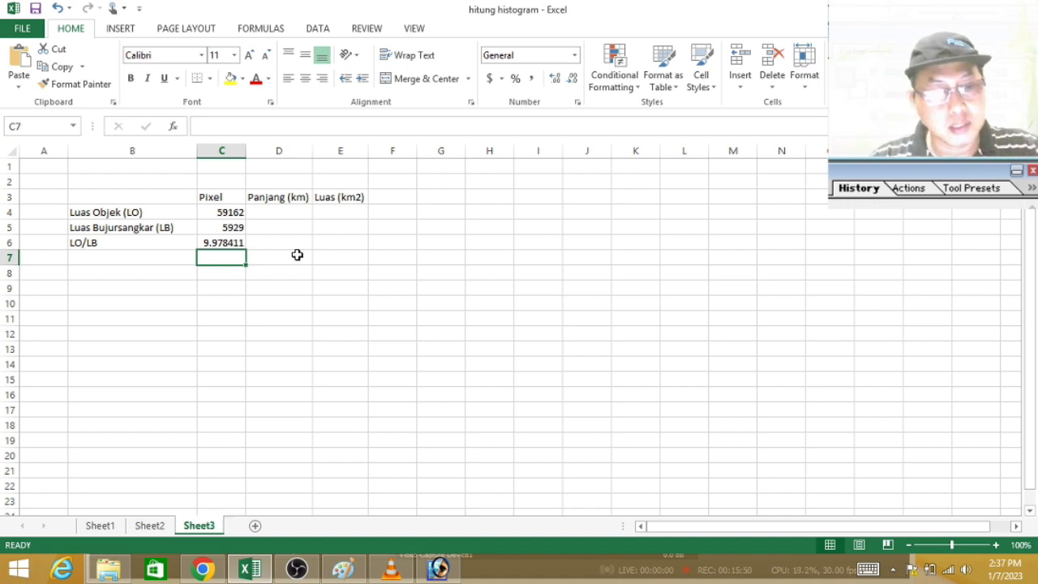
Step: Highlight the Luas Objek (LO) area cell E4 with a yellow fill
left_click(344, 210)
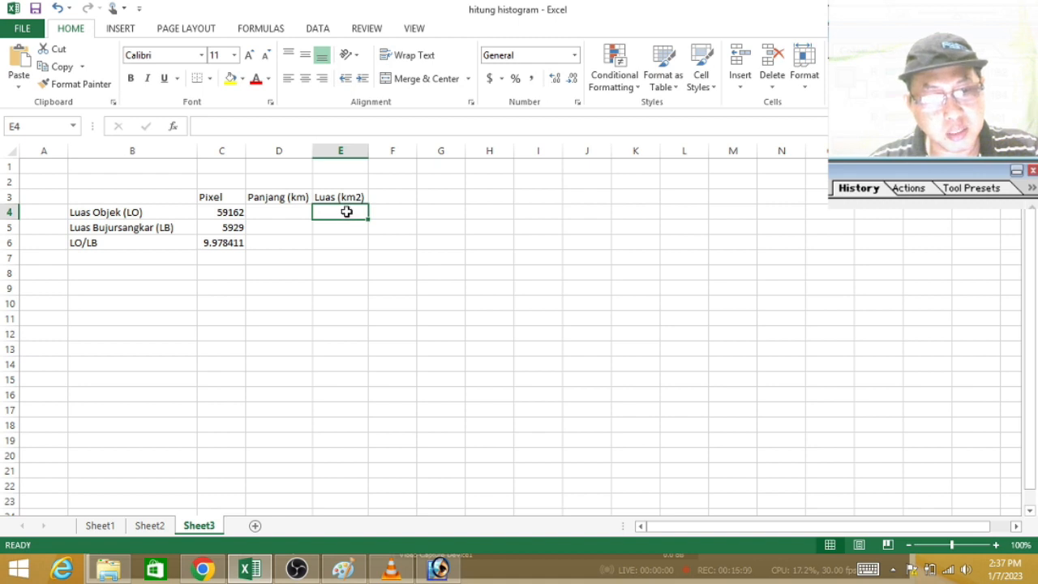
left_click(231, 78)
left_click(340, 227)
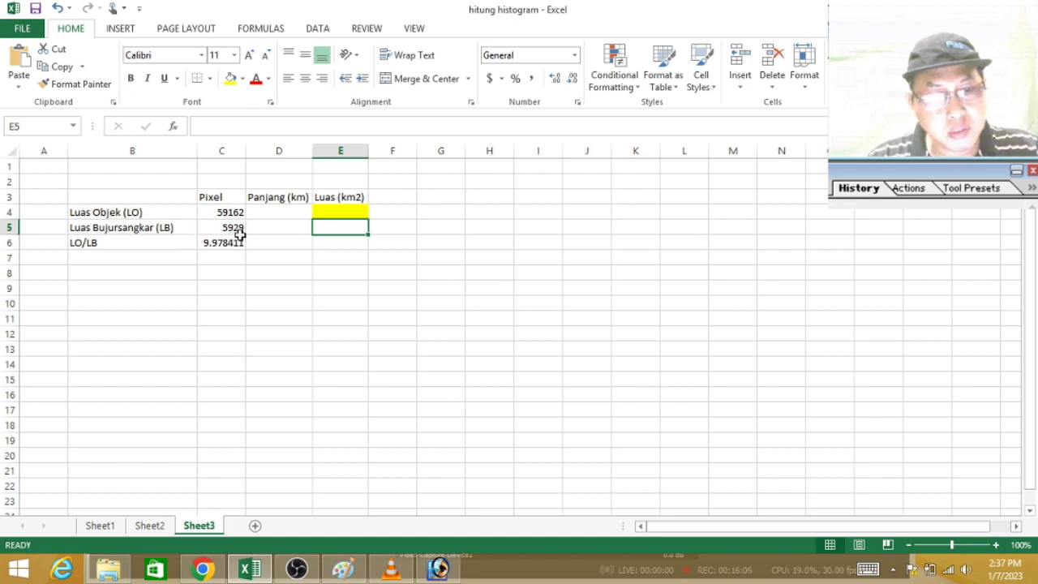
Step: Enter 5 as the Luas Bujursangkar (LB) Panjang (km) in D5 and calculate its Luas (km2) in E5 with =D5*D5
left_click(305, 228)
type("5")
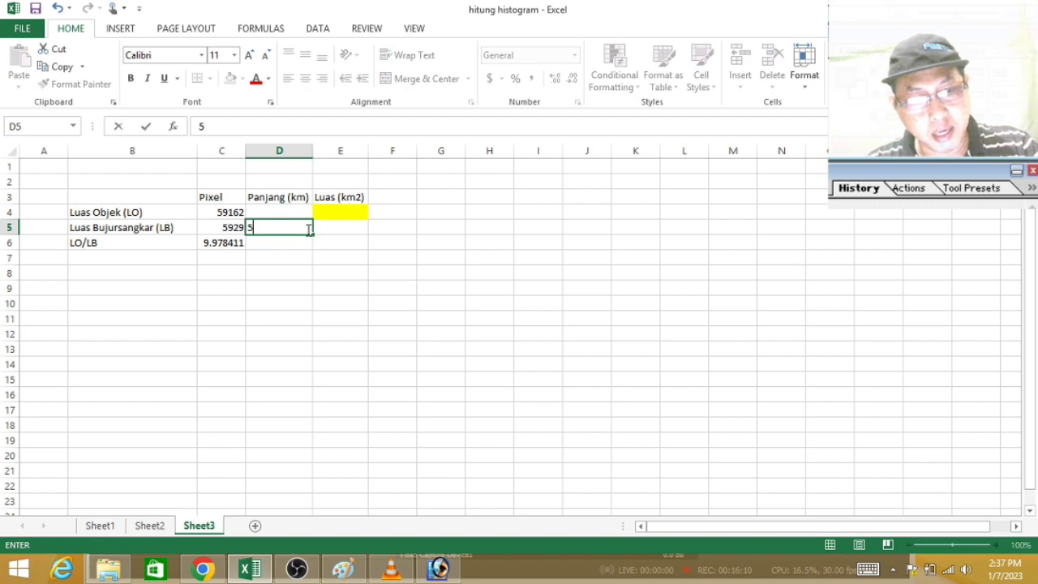
left_click(348, 228)
type("=")
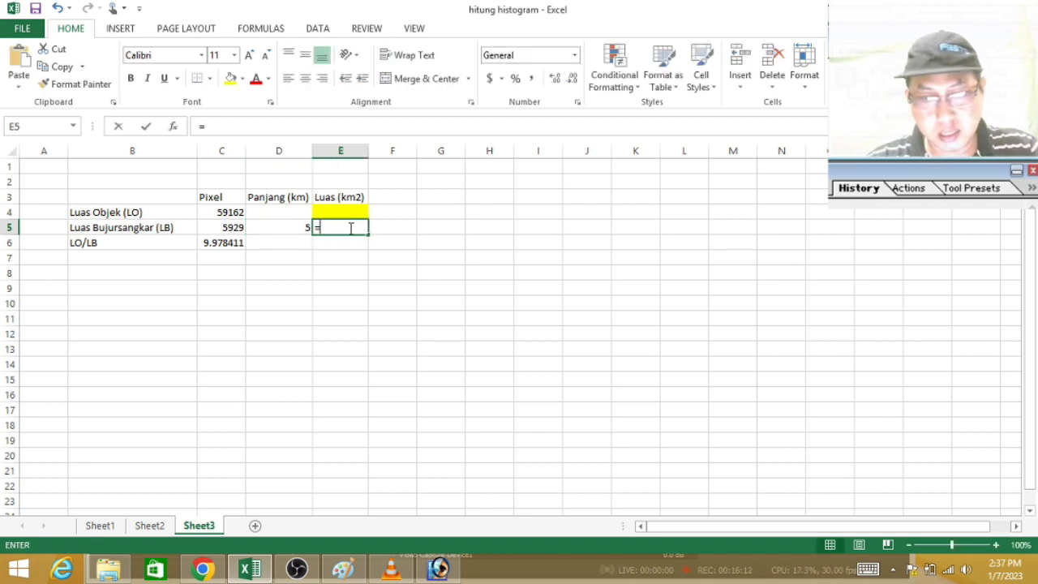
left_click(279, 227)
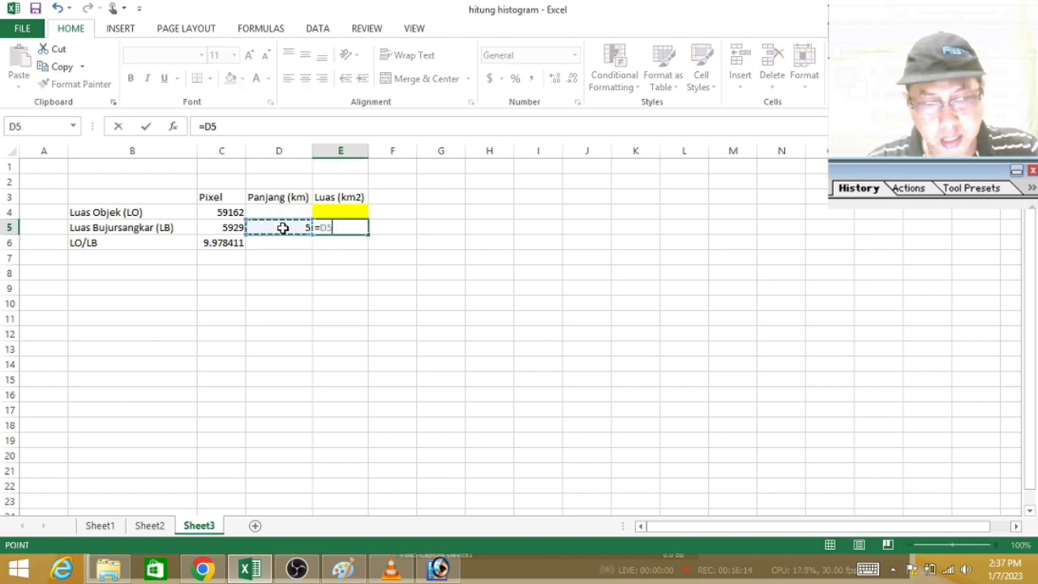
type("*")
left_click(282, 228)
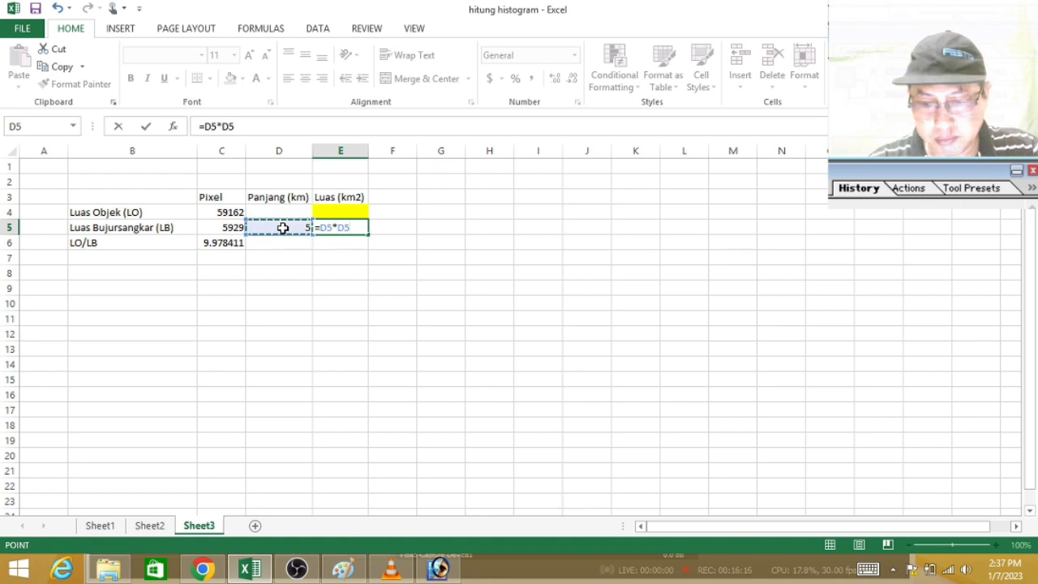
key("Return")
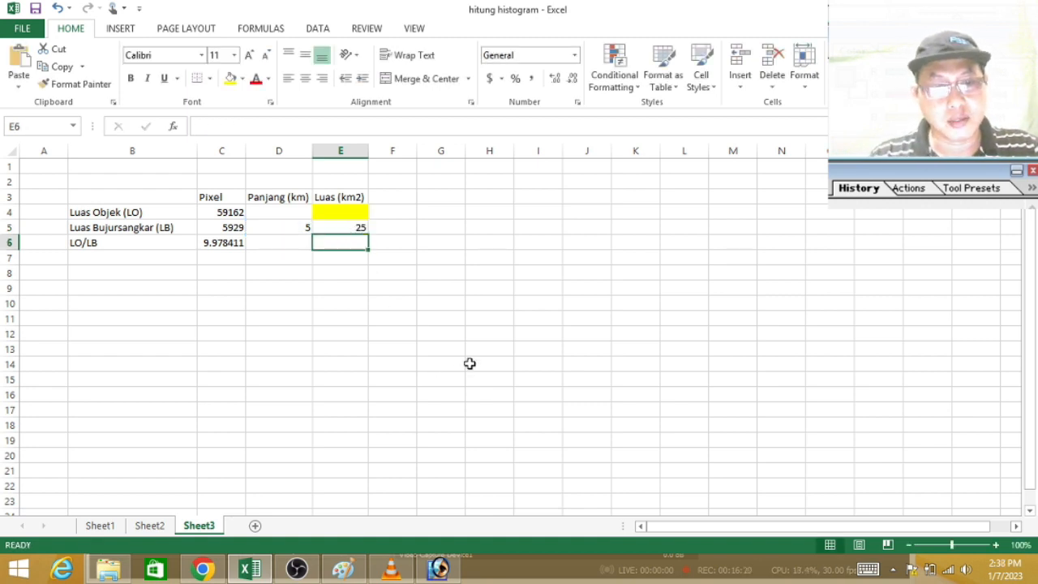
left_click(329, 214)
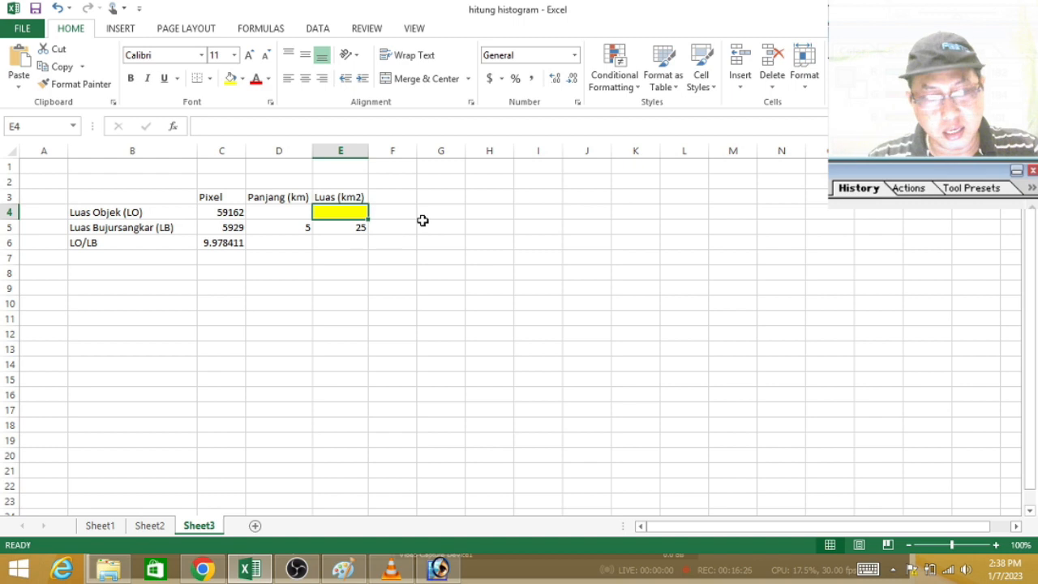
Step: Calculate the Luas Objek (LO) area in E4 by multiplying the square's area by the pixel ratio with =E5*C6
type("=")
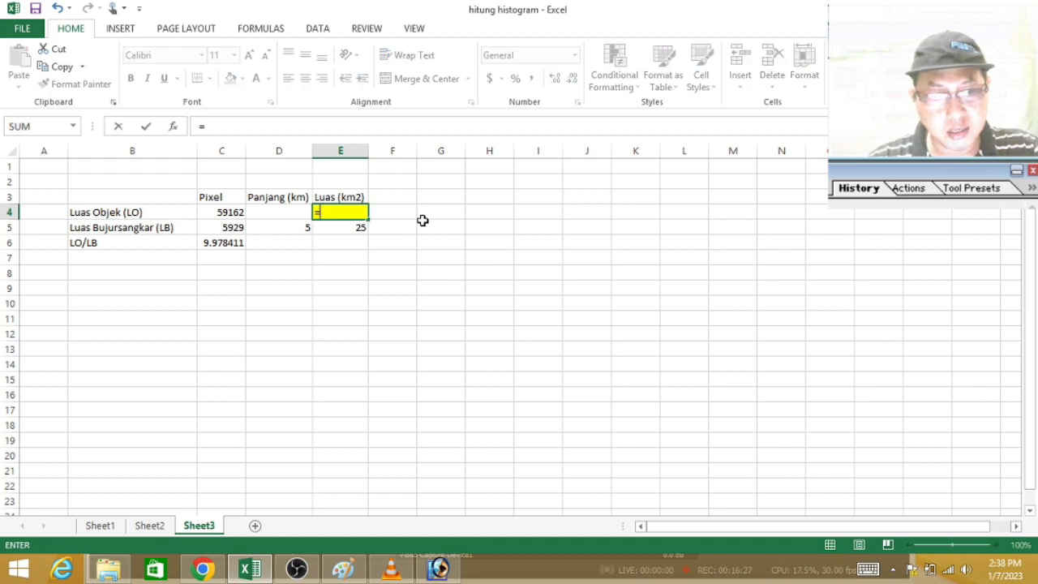
left_click(343, 226)
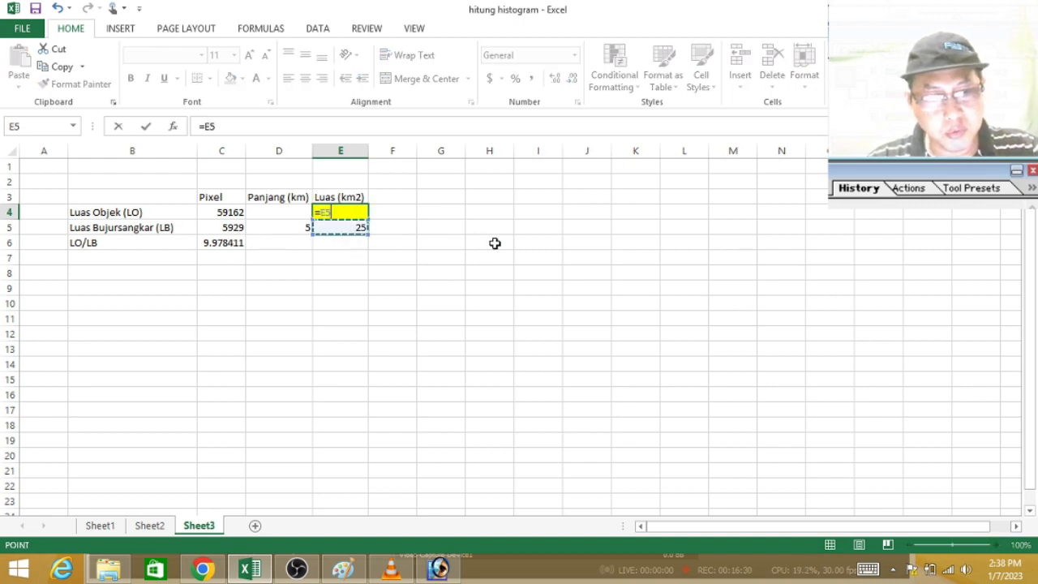
type("*")
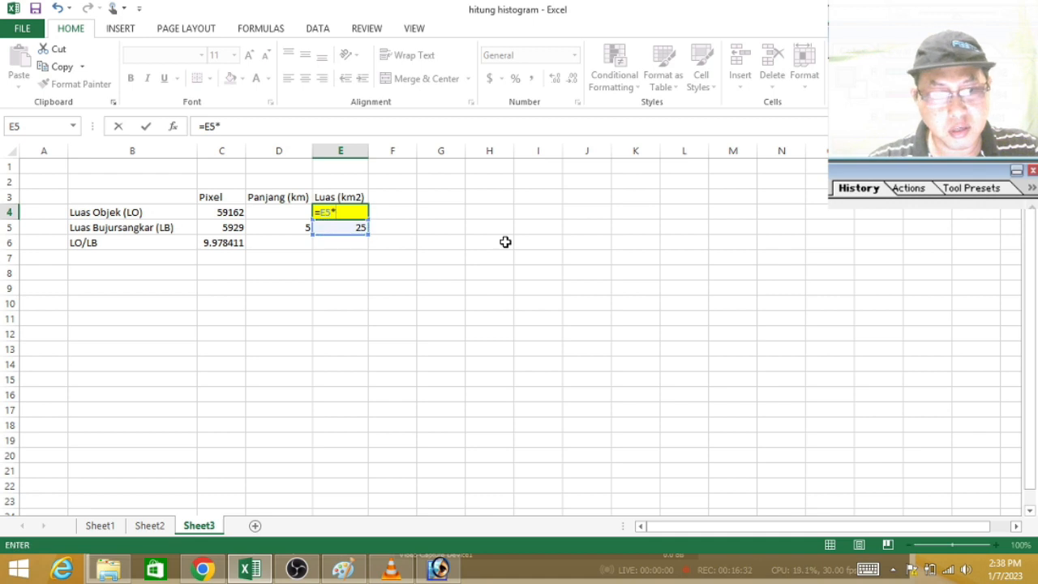
left_click(210, 242)
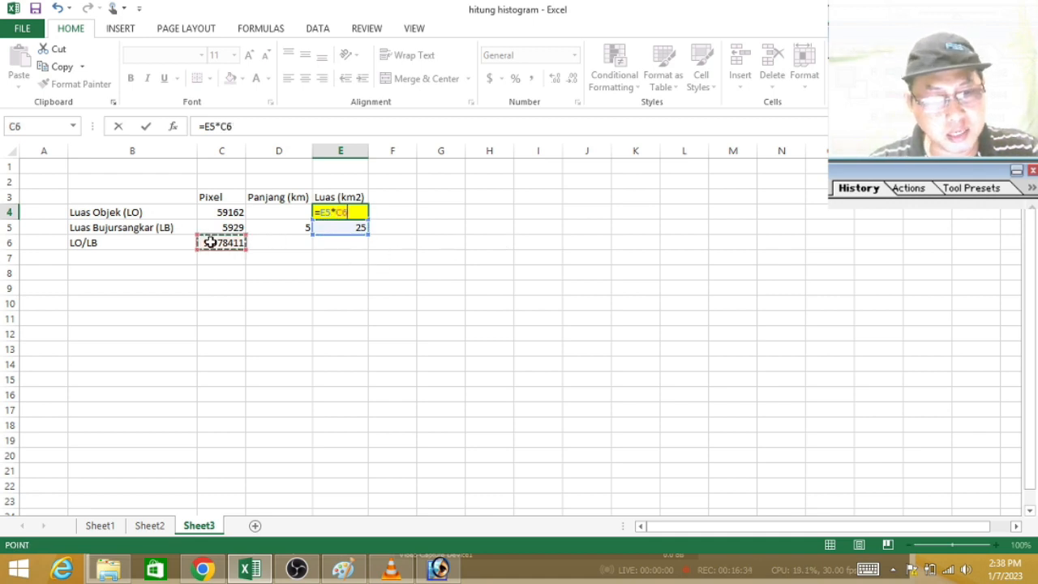
key("Return")
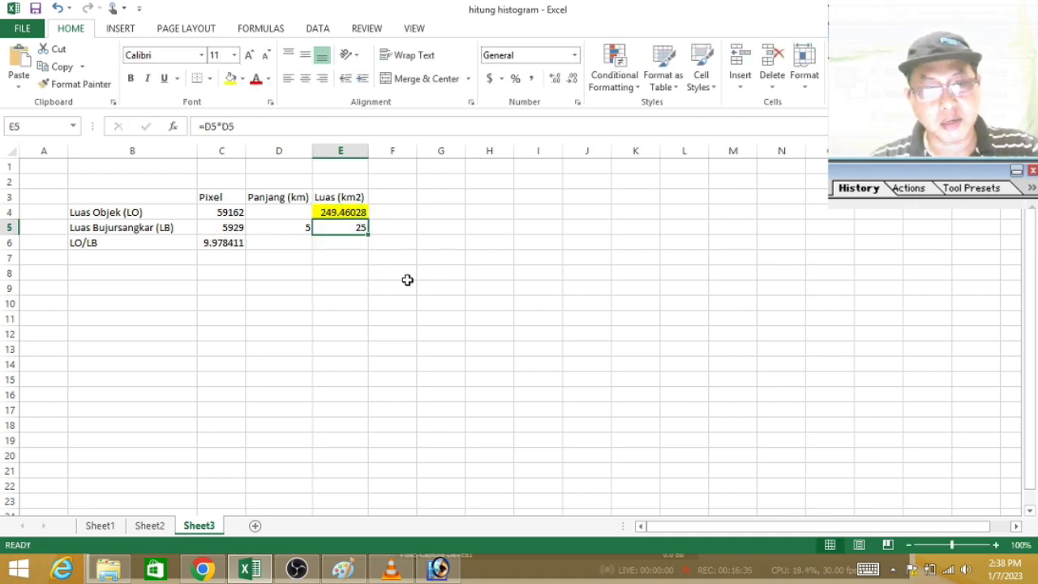
left_click(339, 212)
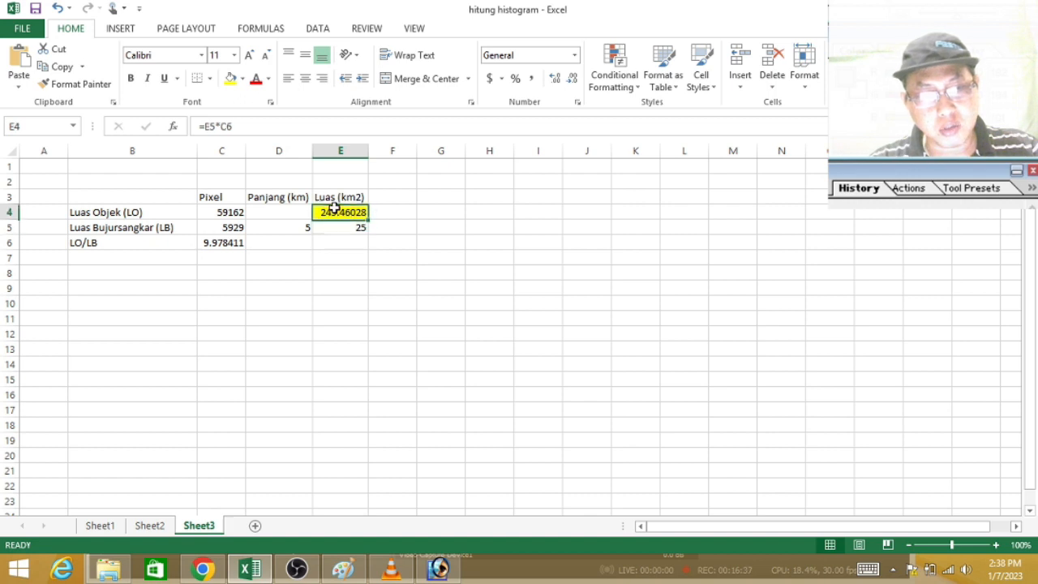
left_click(457, 231)
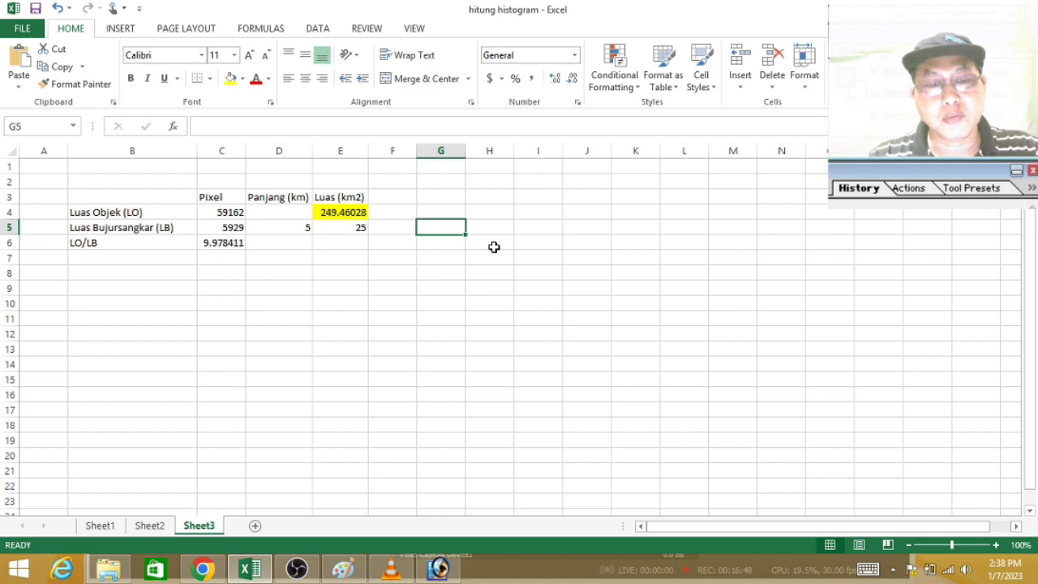
Step: Switch to Chrome and search Google in a new tab for "luas keseluruhan wilayah kota medan"
left_click(202, 569)
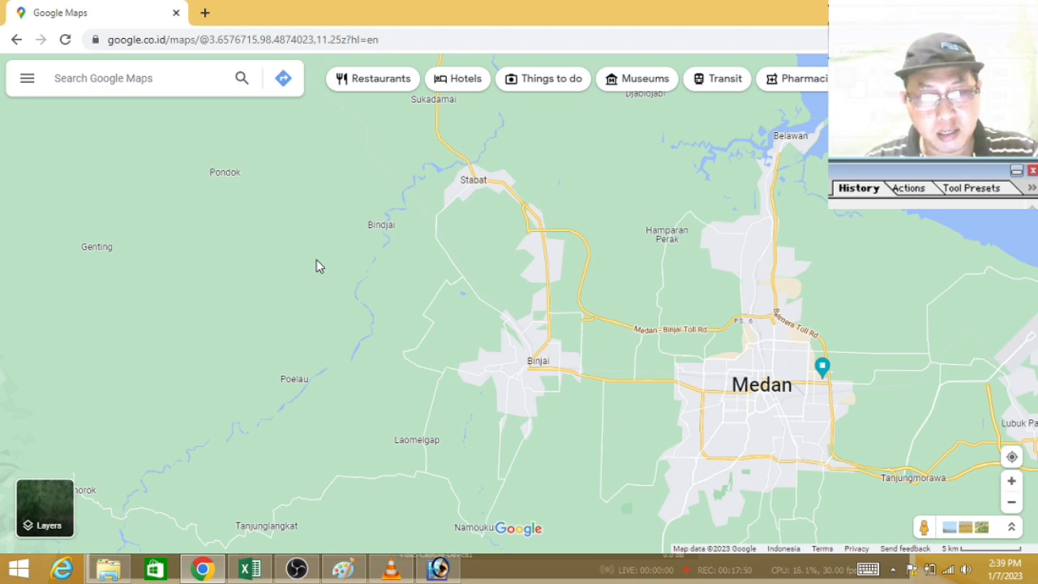
left_click(204, 13)
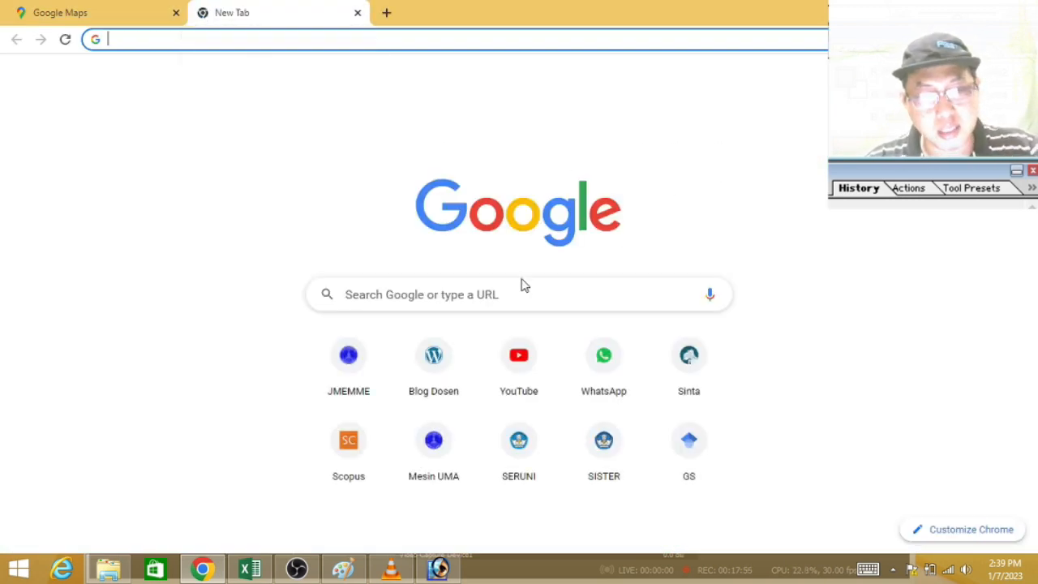
left_click(489, 291)
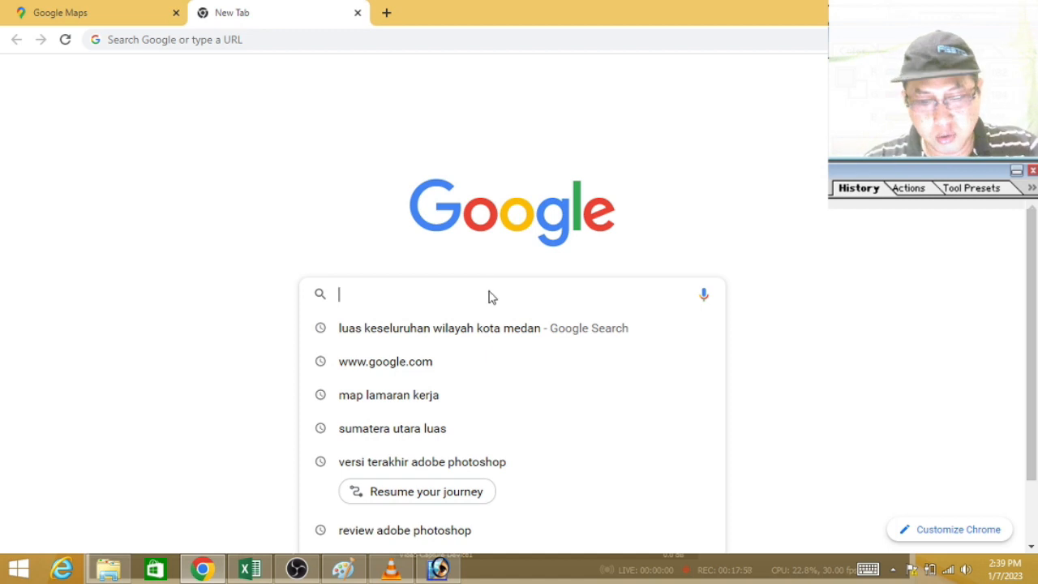
type("luas keseluruhan wilayah kota medan")
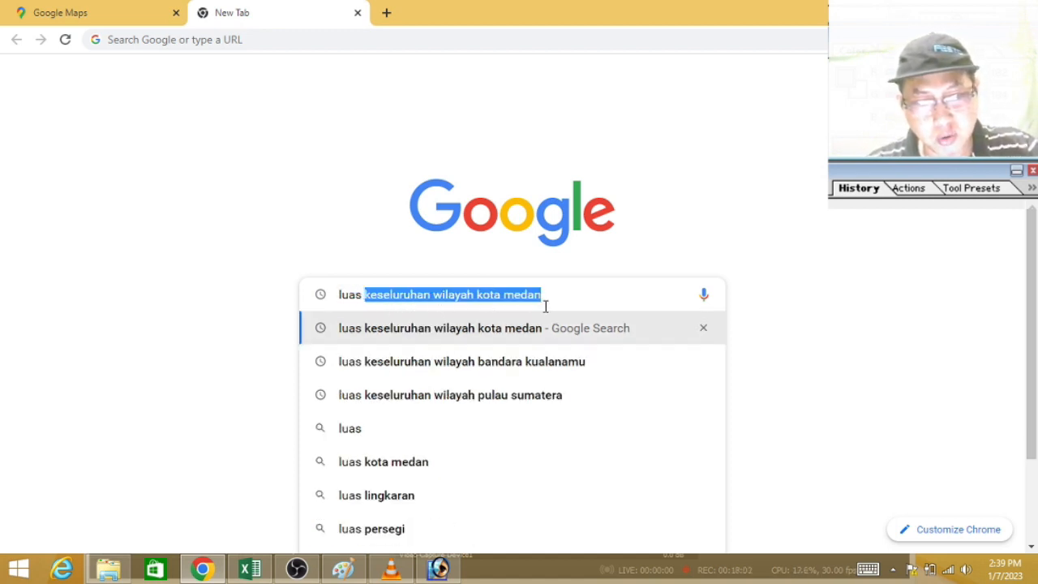
key("Return")
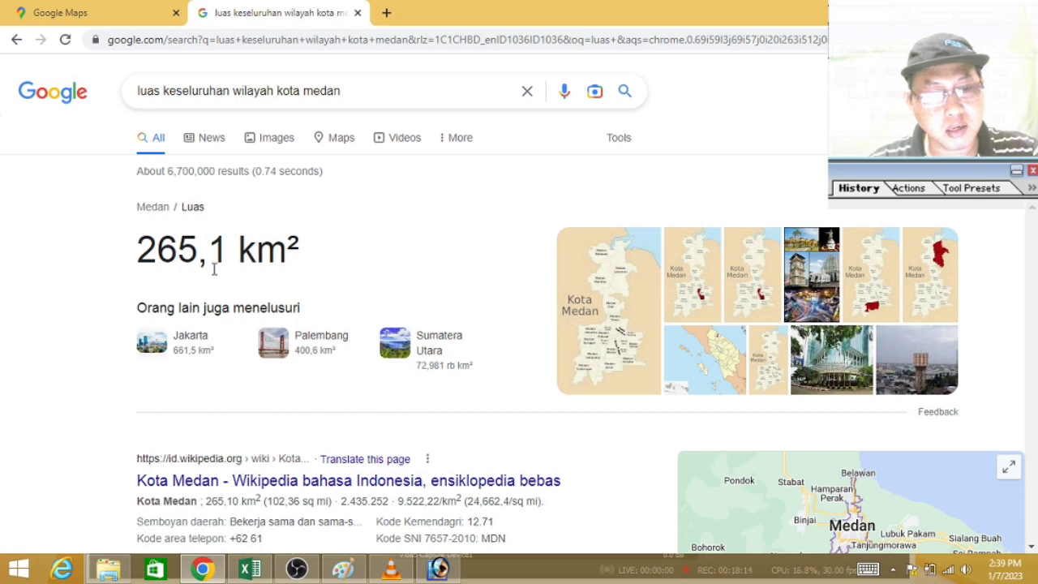
Step: Return to Excel and enter Medan's published area from the Google result, 265.1, in G4 beside the calculated LO area
left_click(248, 572)
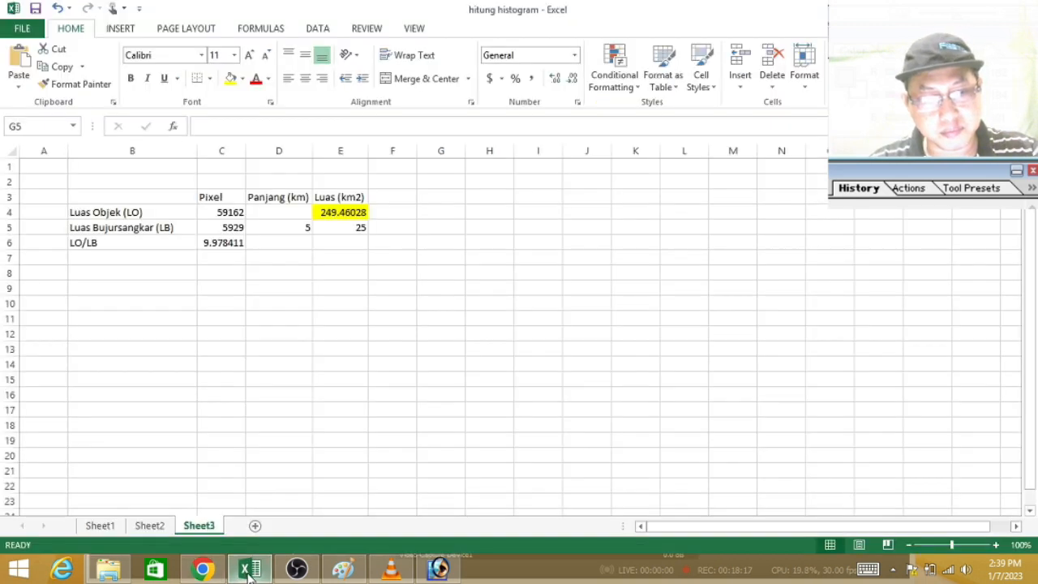
left_click(347, 211)
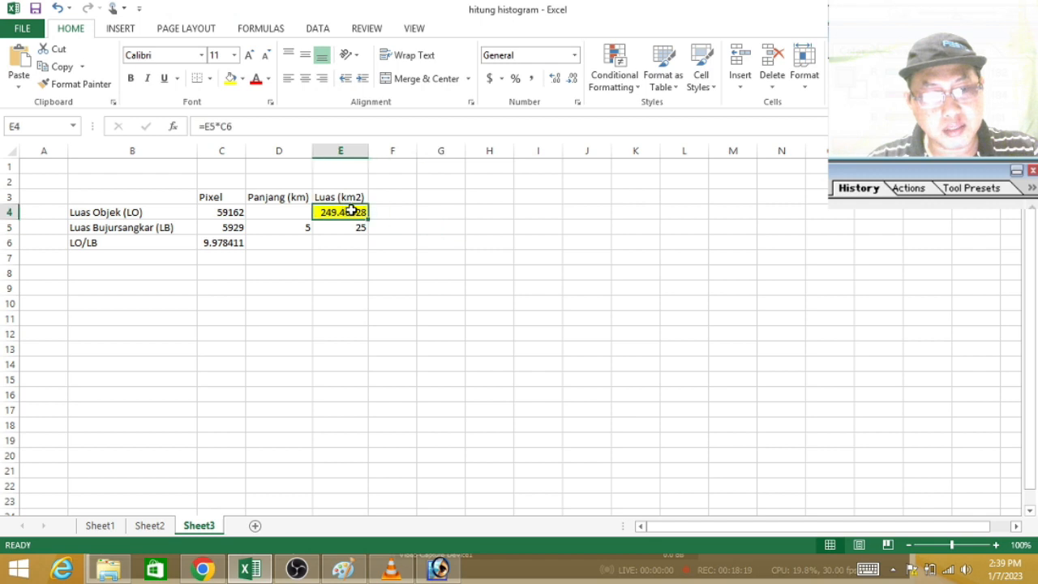
left_click(455, 210)
type("261.")
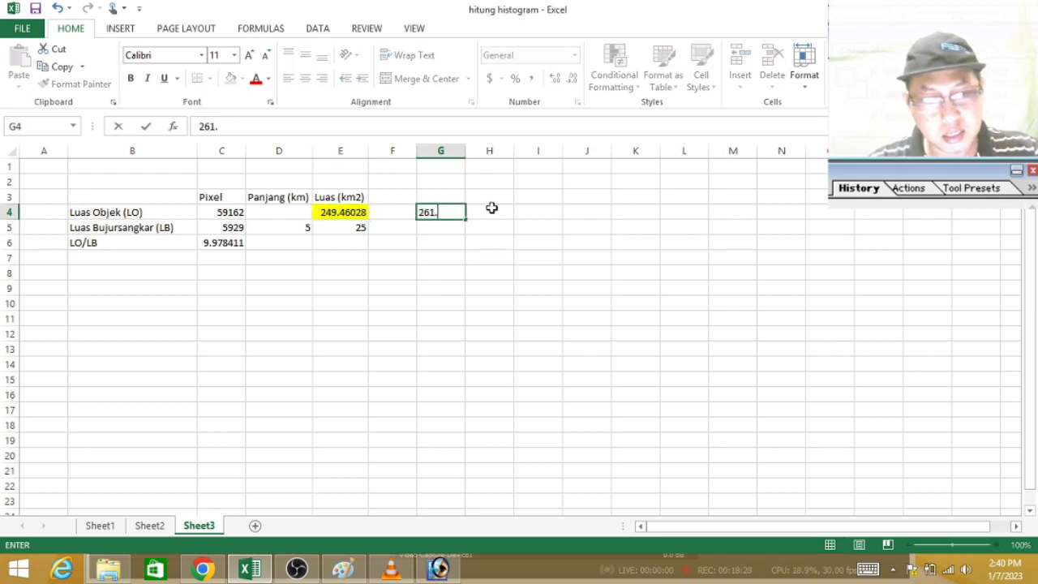
left_click(217, 570)
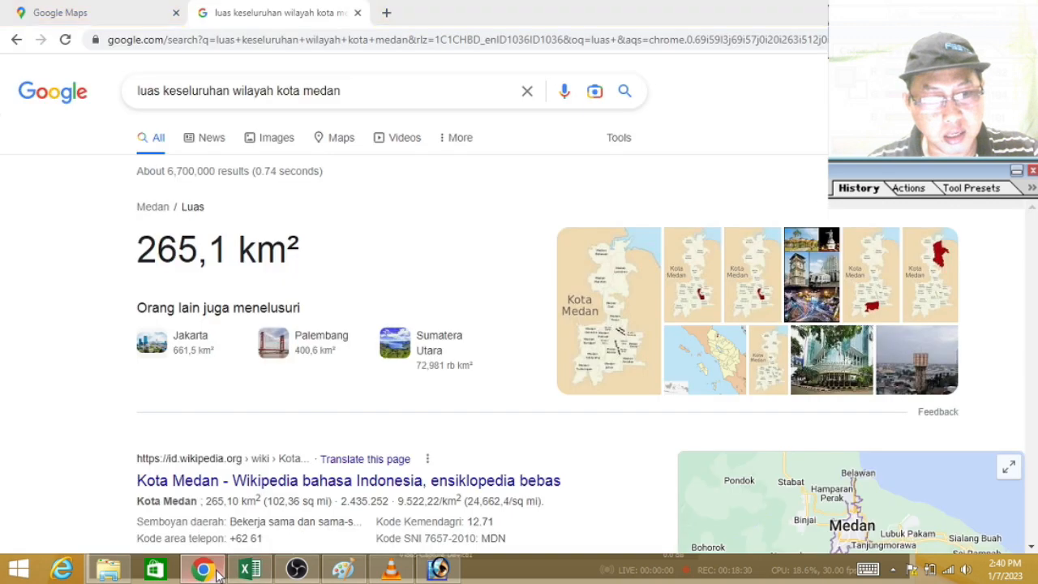
left_click(250, 570)
type(".")
key("BackSpace")
type("5.1")
key("Return")
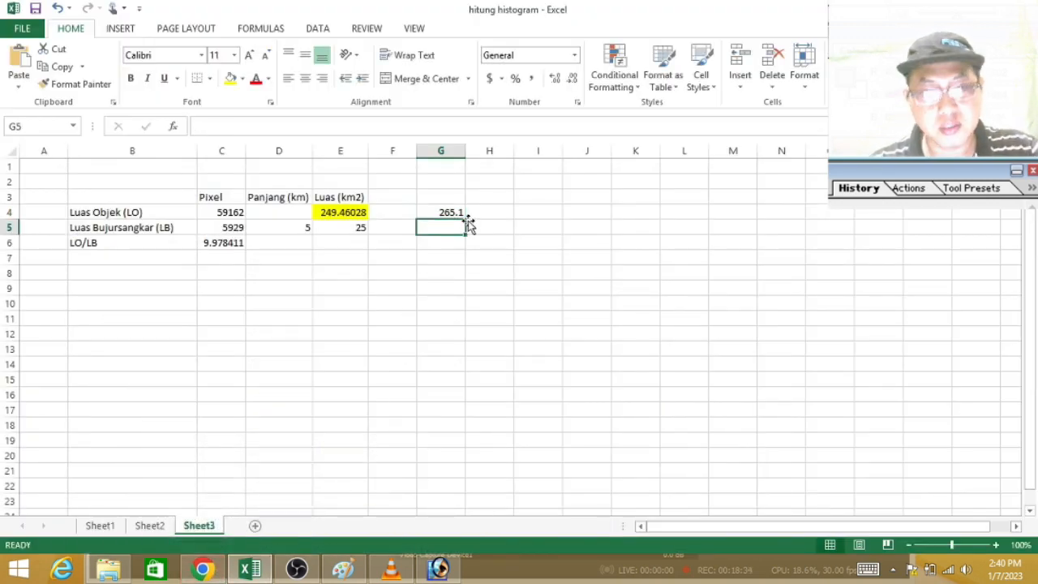
left_click(334, 210)
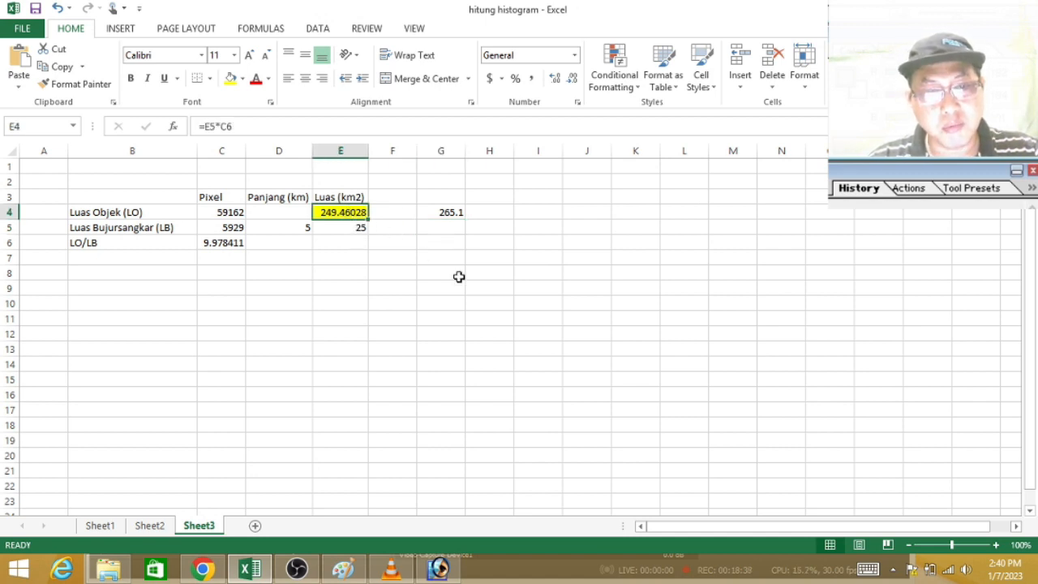
left_click(446, 211)
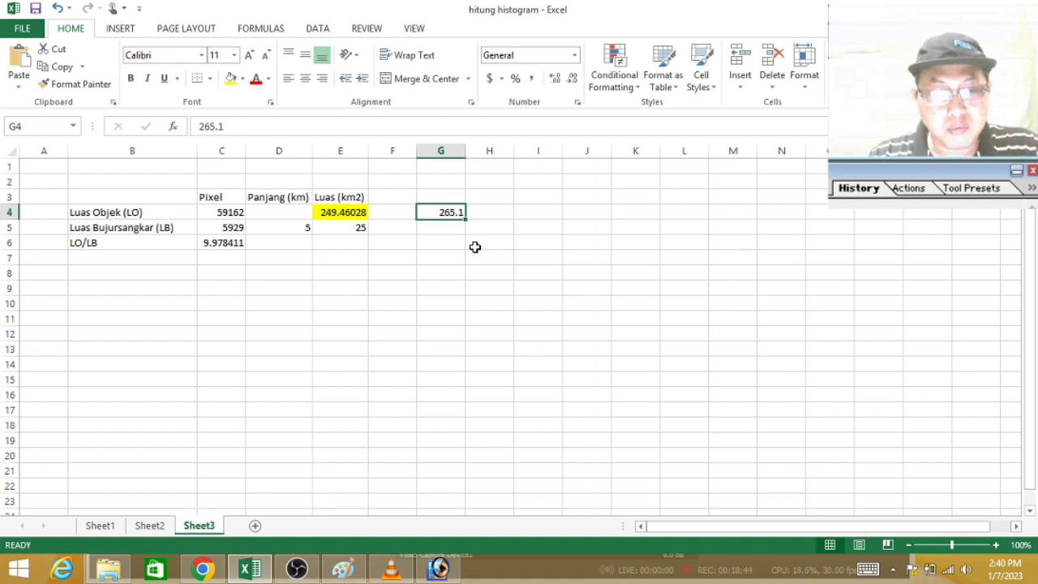
left_click(436, 232)
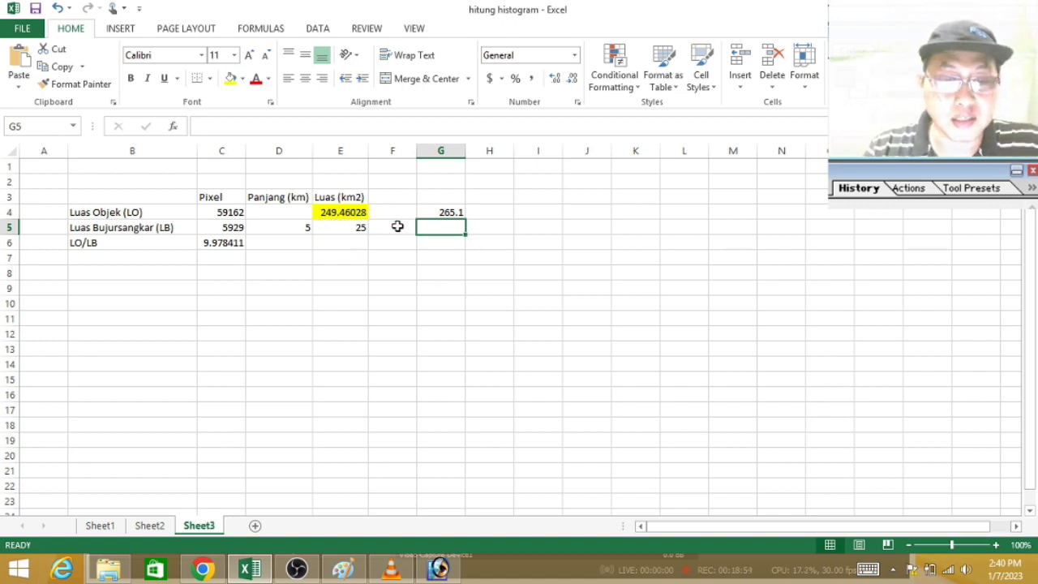
left_click(449, 213)
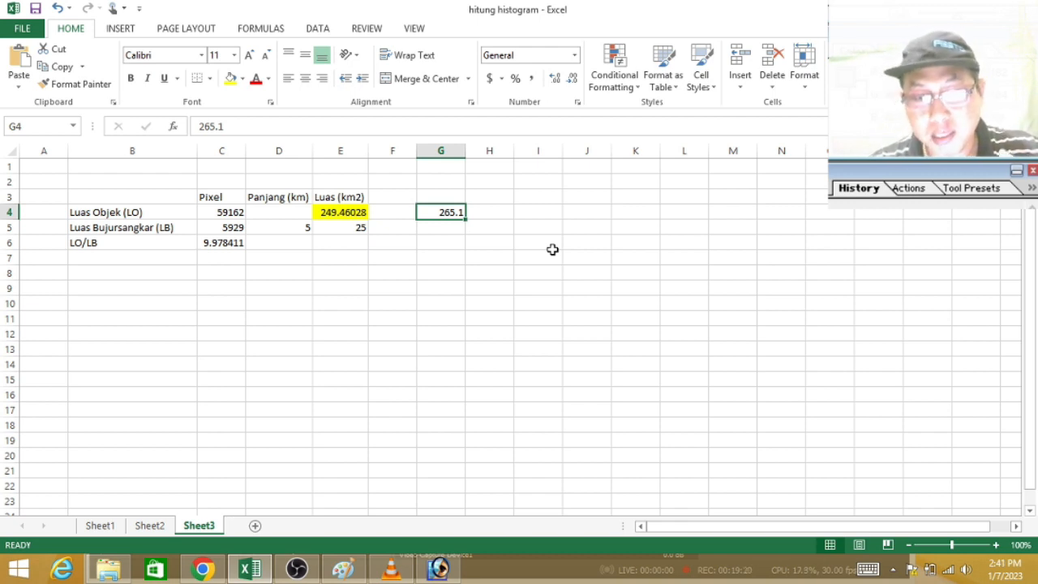
Step: Title the calculation table "Kota Medan" in cell B2
left_click(176, 187)
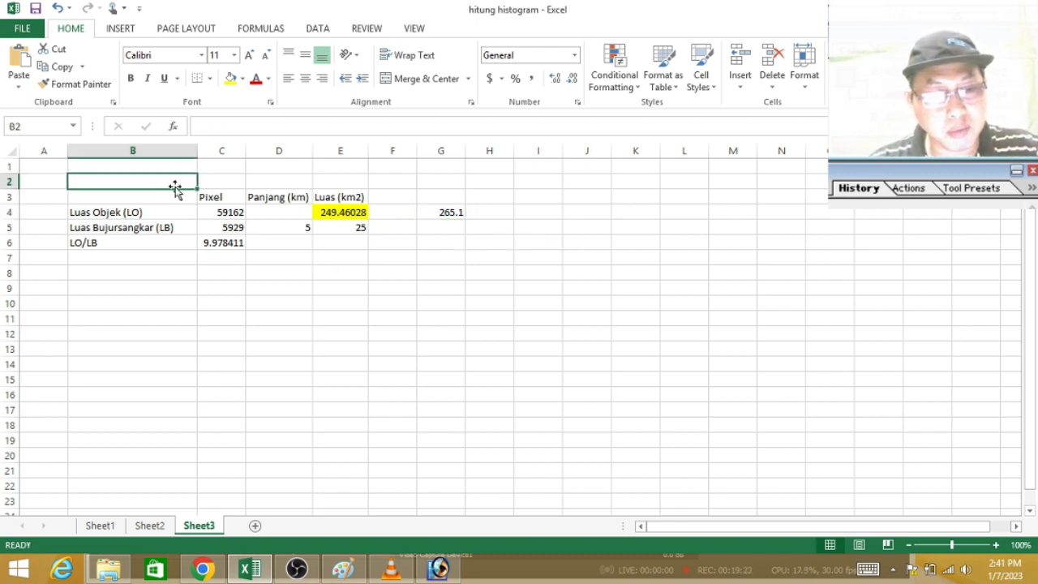
type("Kota Medan")
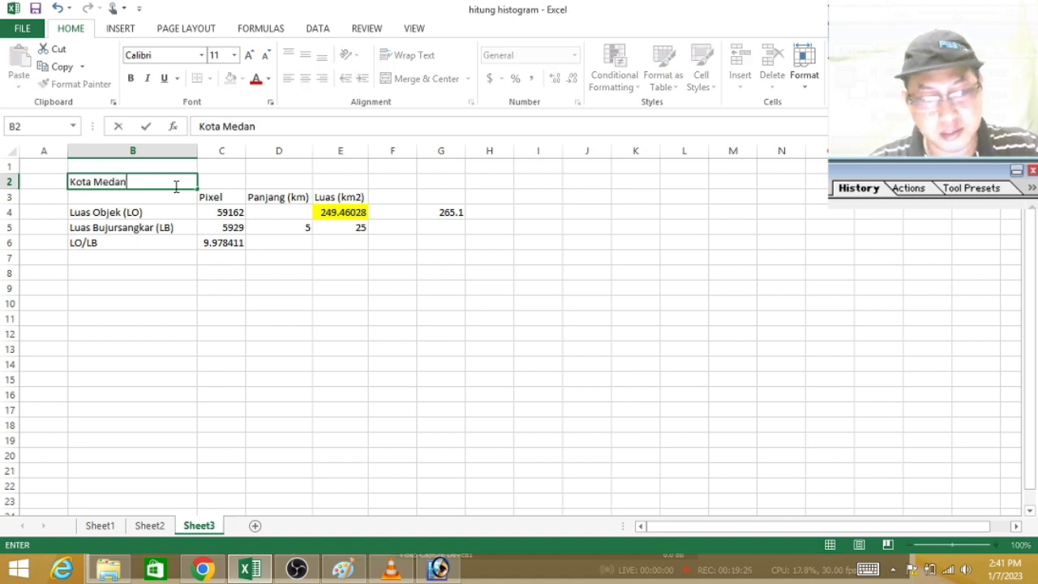
key("Return")
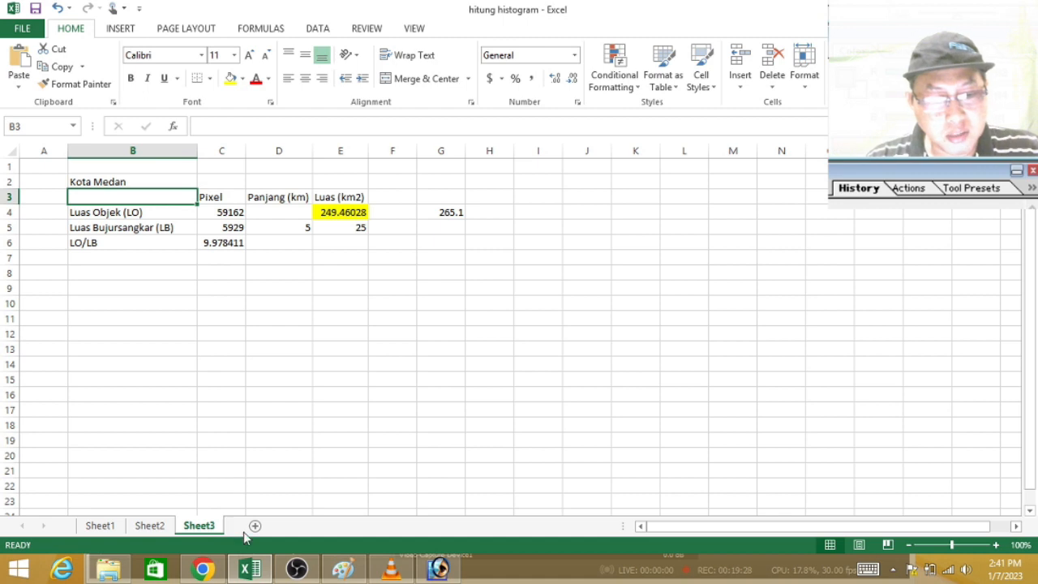
Step: Switch to Google Maps in Chrome, zoom out from Medan to the 100 km scale, and frame North Sumatra with Nias
left_click(202, 569)
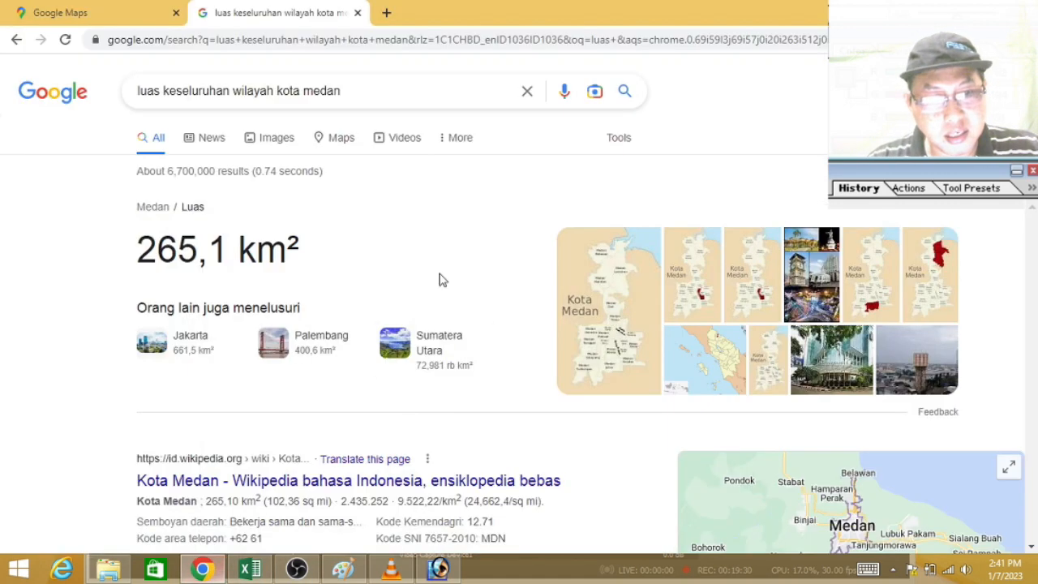
left_click(117, 20)
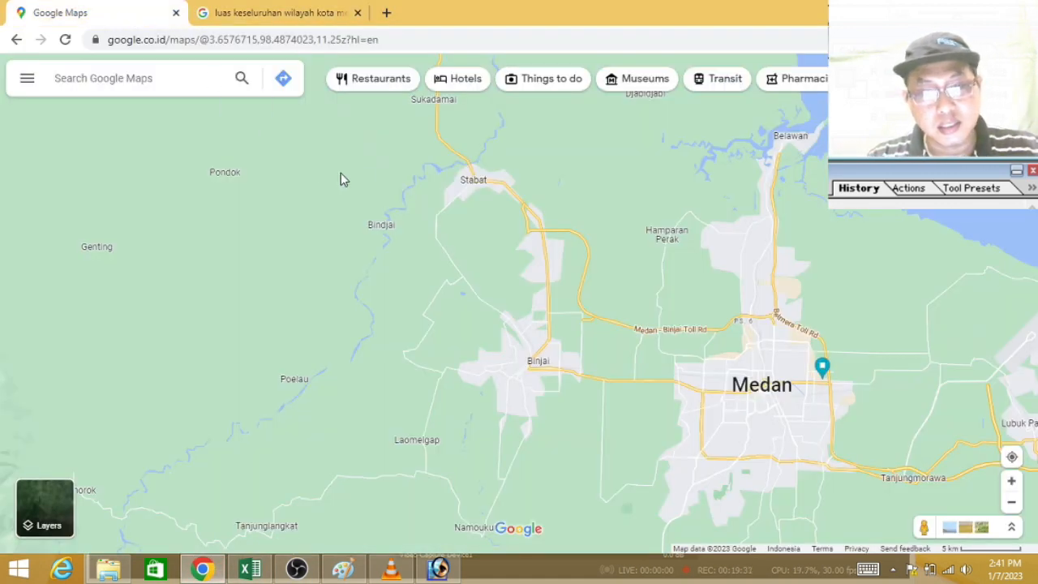
scroll(332, 163, "down", 2)
scroll(355, 202, "down", 2)
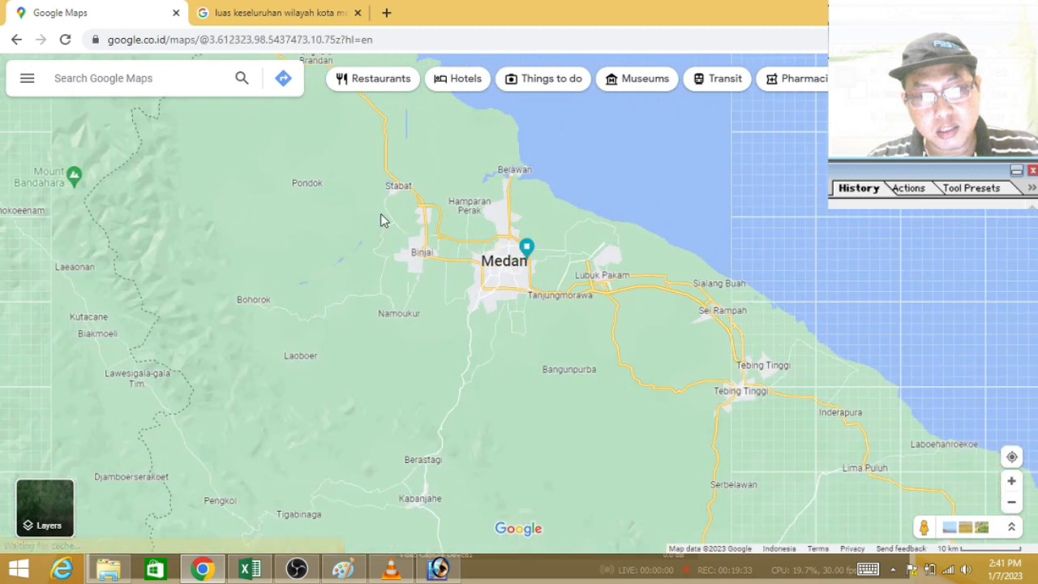
scroll(433, 213, "down", 2)
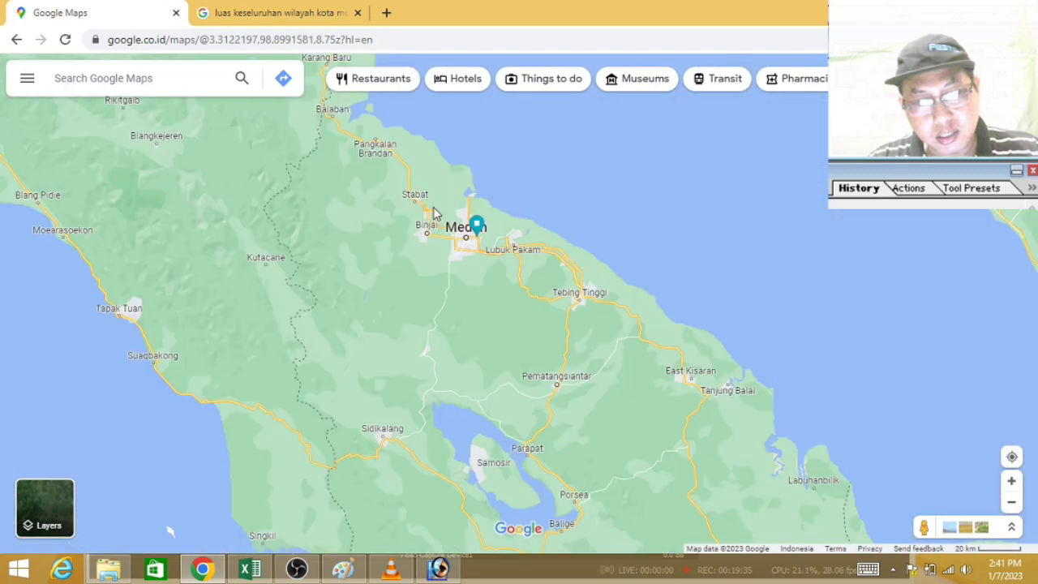
scroll(434, 213, "down", 2)
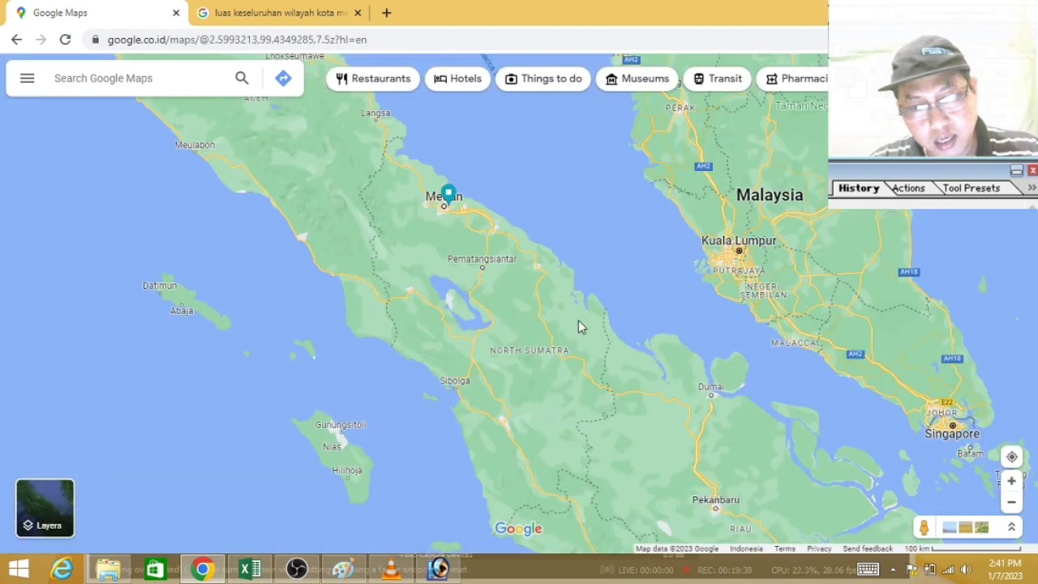
scroll(580, 378, "up", 1)
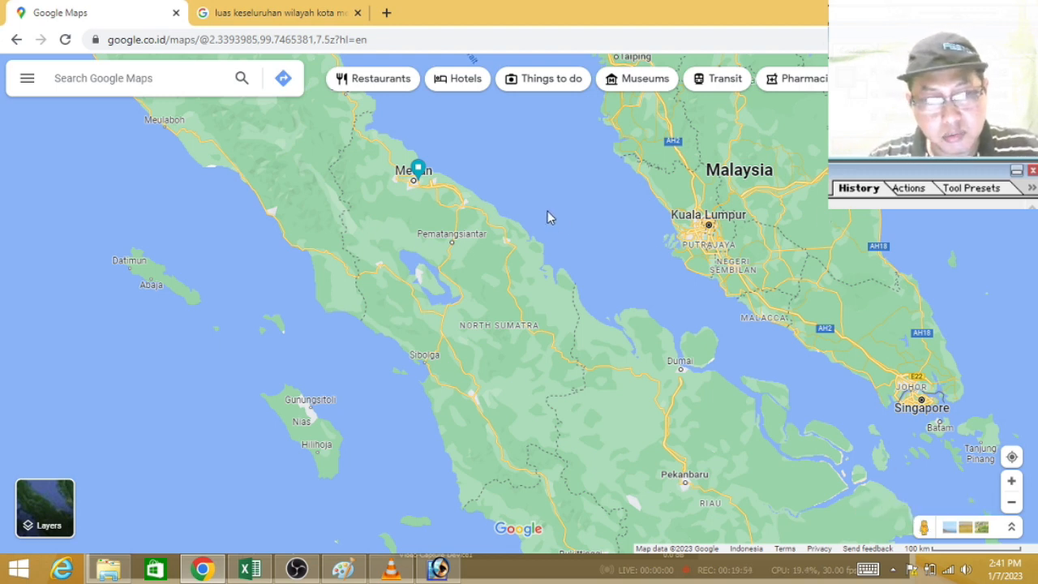
scroll(547, 211, "down", 1)
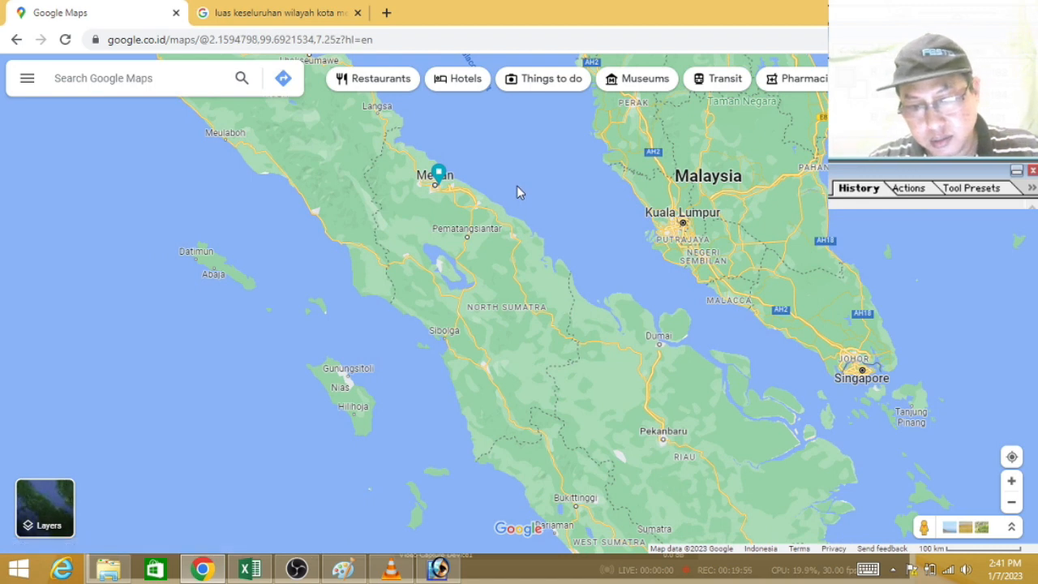
scroll(518, 191, "up", 1)
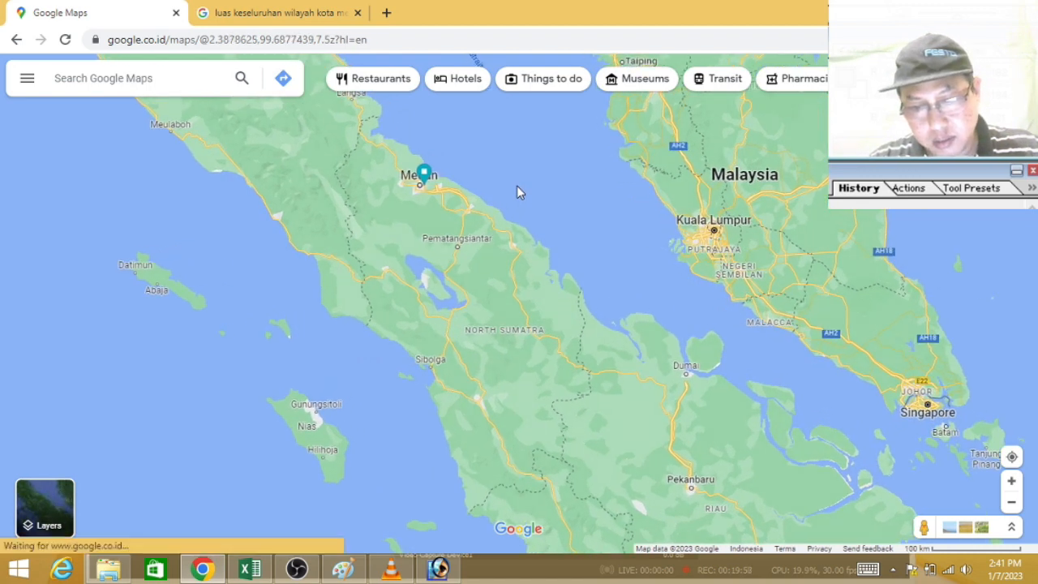
left_click_drag(642, 272, 641, 265)
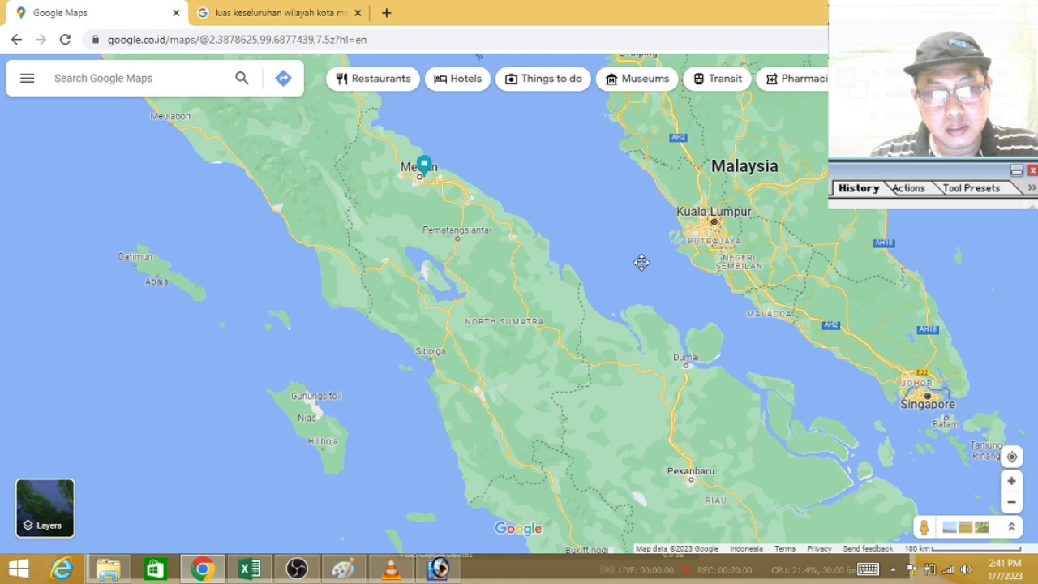
left_click_drag(500, 277, 729, 296)
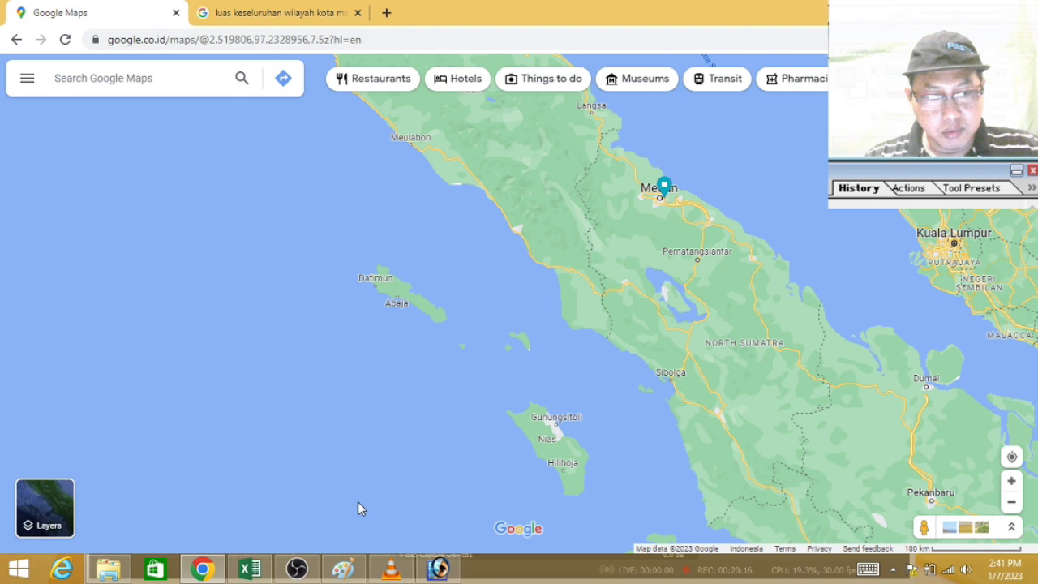
Step: Switch to Photoshop, close the histogram, and clear the selection around the yellow square on the Medan map
left_click(437, 567)
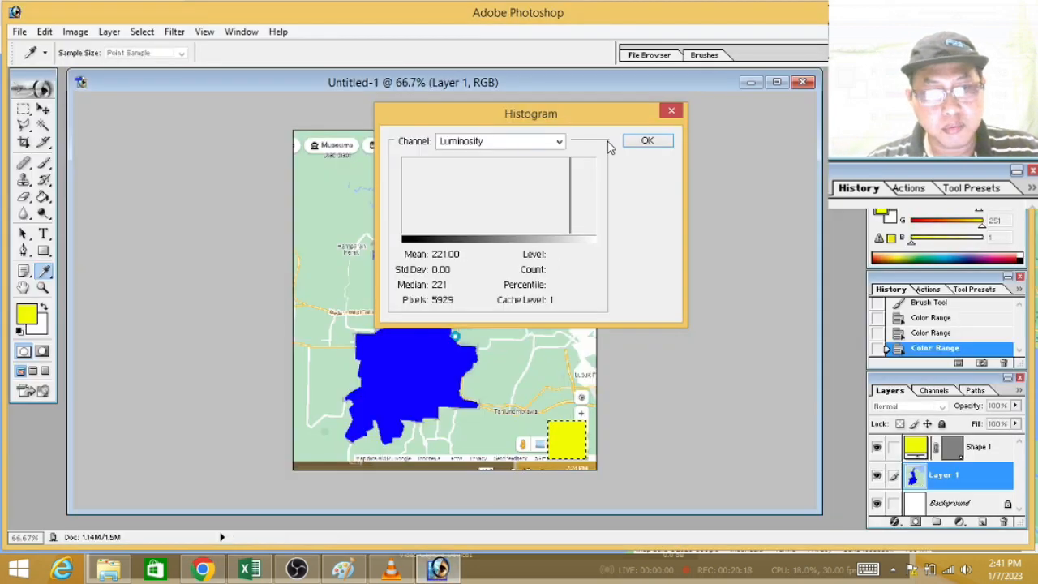
key("m")
left_click(663, 139)
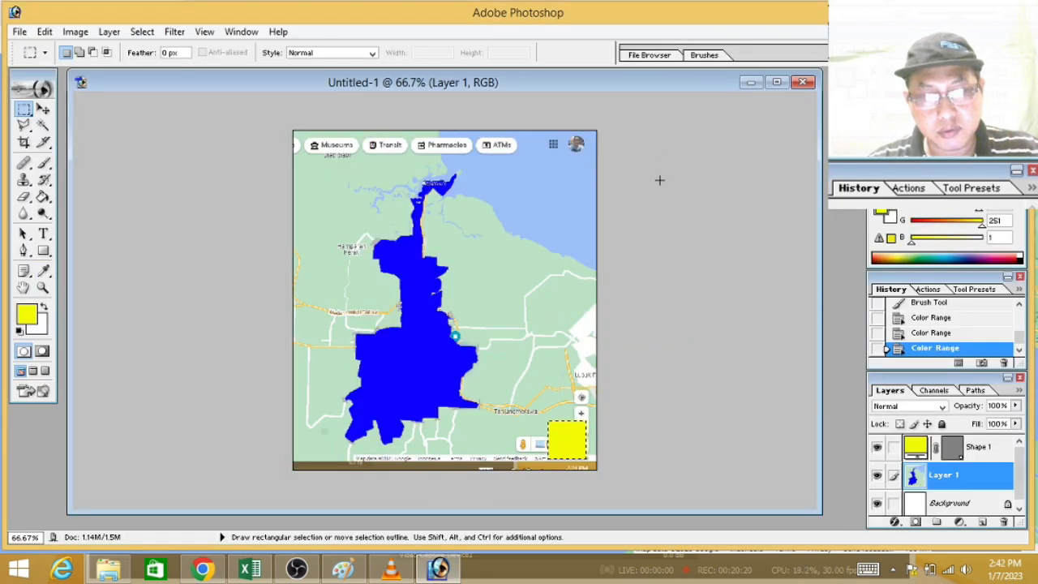
key("ctrl+d")
Step: Create a 1366 × 768 pixel RGB document at 72 pixels/inch with white contents and paste the copied map screenshot
left_click(18, 32)
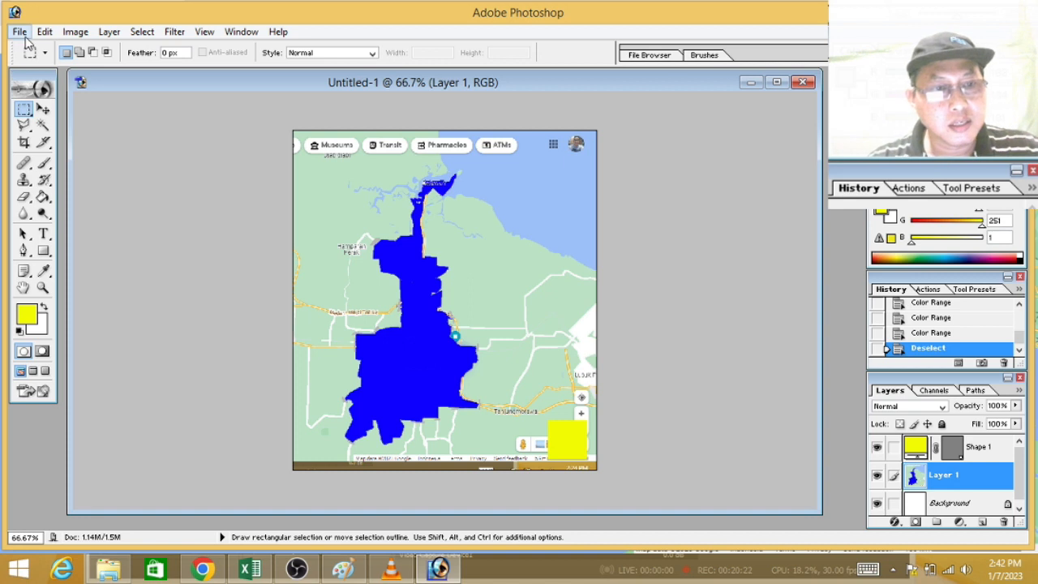
left_click(39, 55)
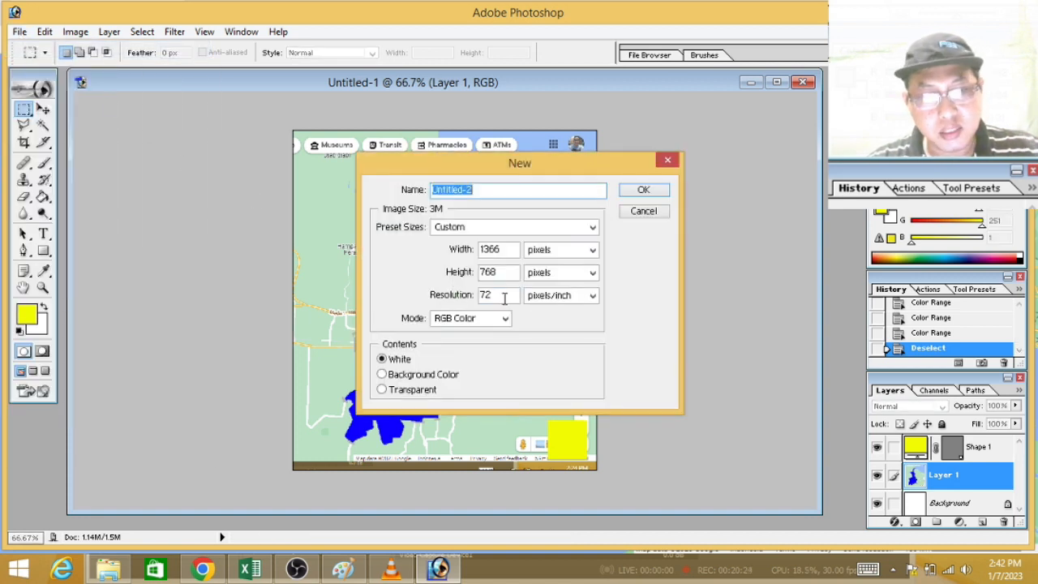
left_click(641, 191)
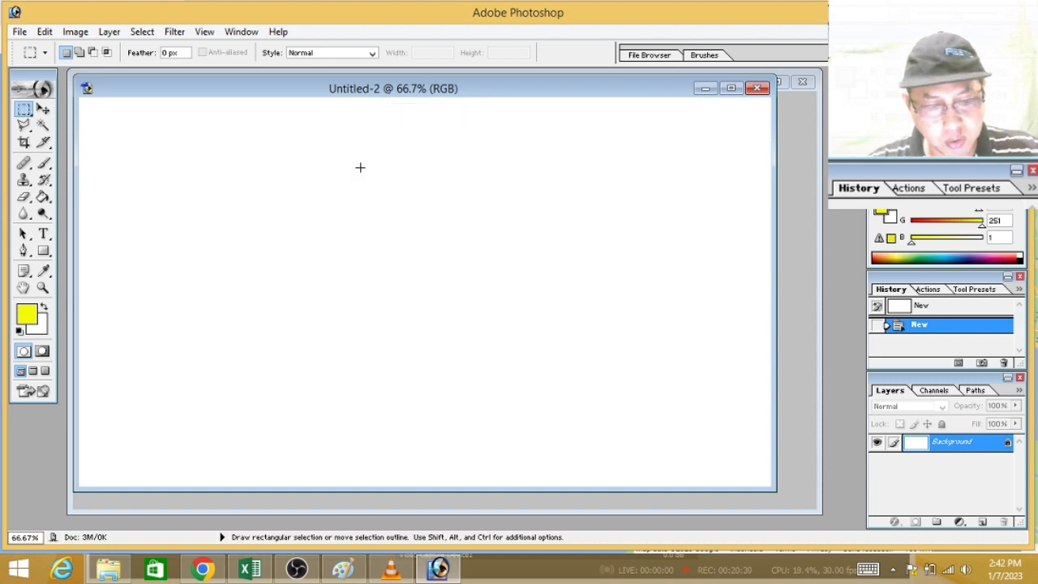
key("ctrl+v")
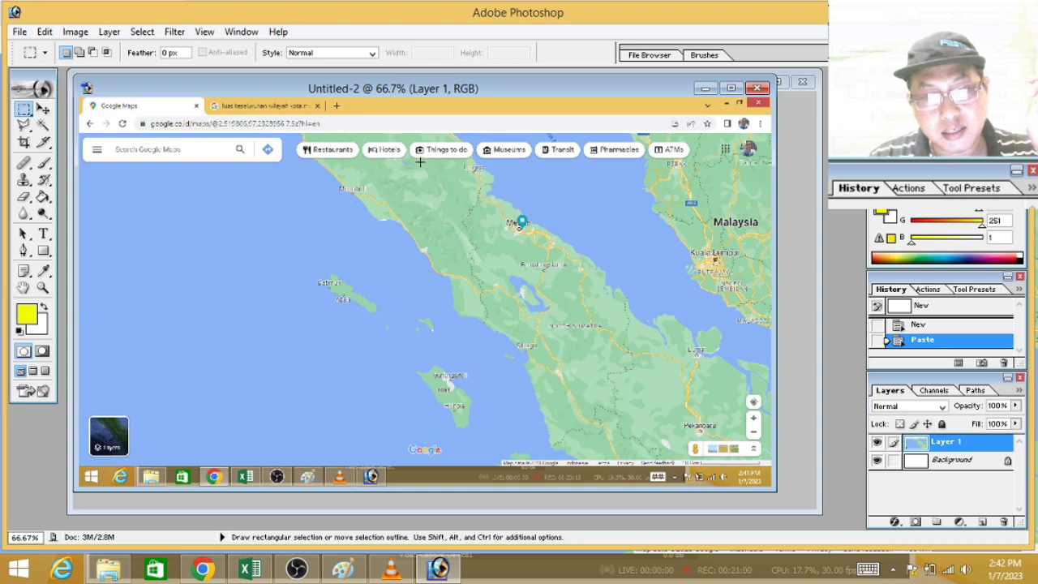
Step: Crop the pasted screenshot to the map area from Nias and Langsa to Malaysia, enlarge the document window, and deselect
left_click_drag(562, 289, 767, 478)
left_click(75, 31)
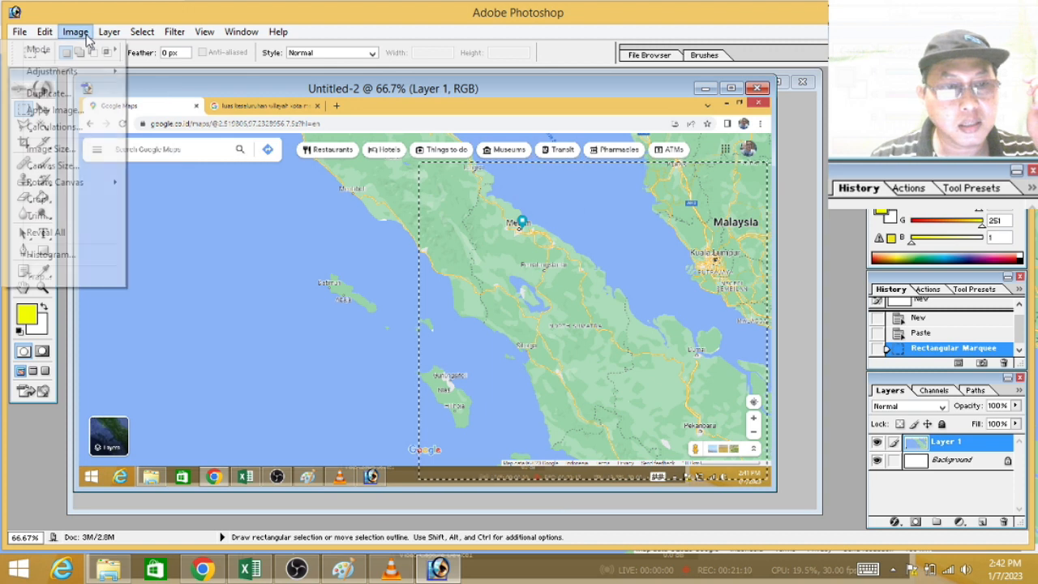
left_click(83, 198)
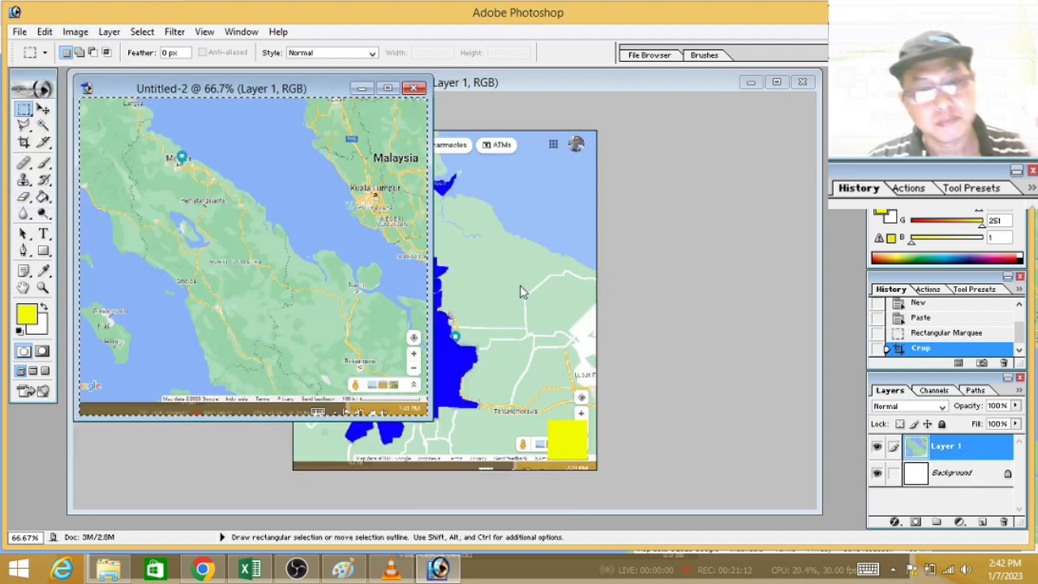
left_click_drag(437, 419, 665, 504)
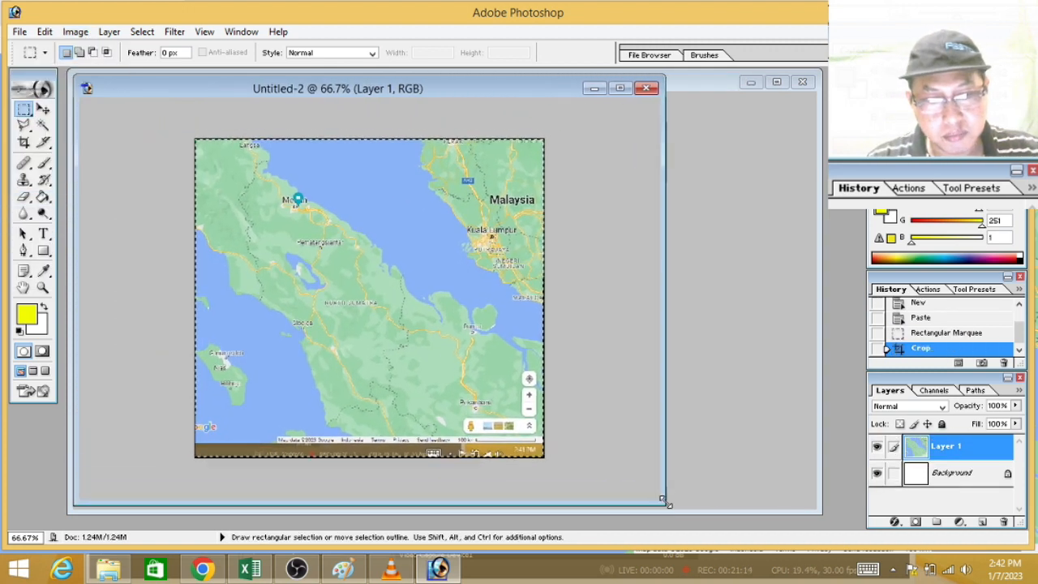
left_click(307, 271)
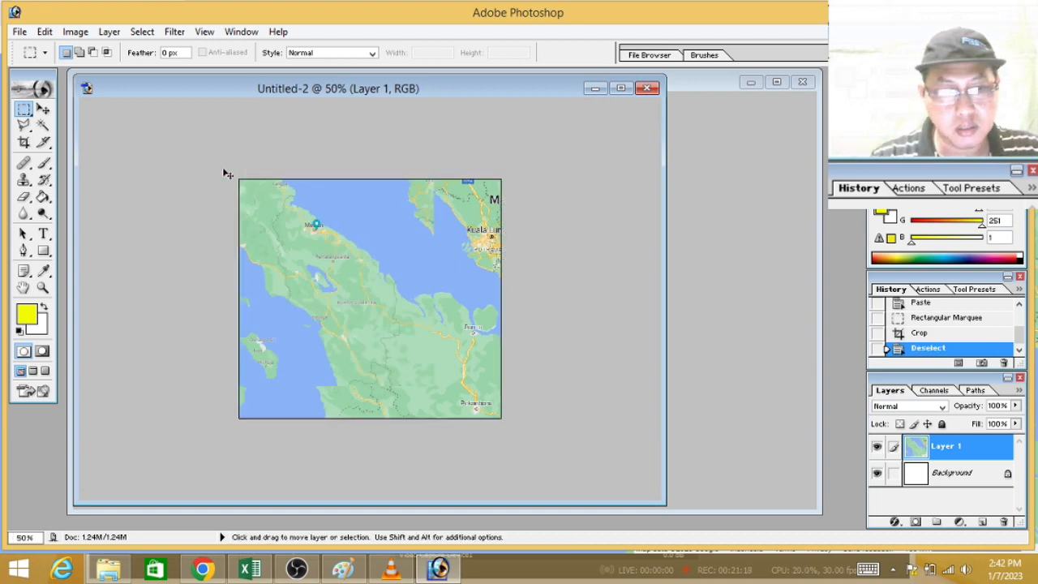
Step: Set up the Pencil tool with a black foreground color for tracing North Sumatra's border at 200% zoom
key("ctrl+minus")
key("ctrl+plus")
key("ctrl+plus")
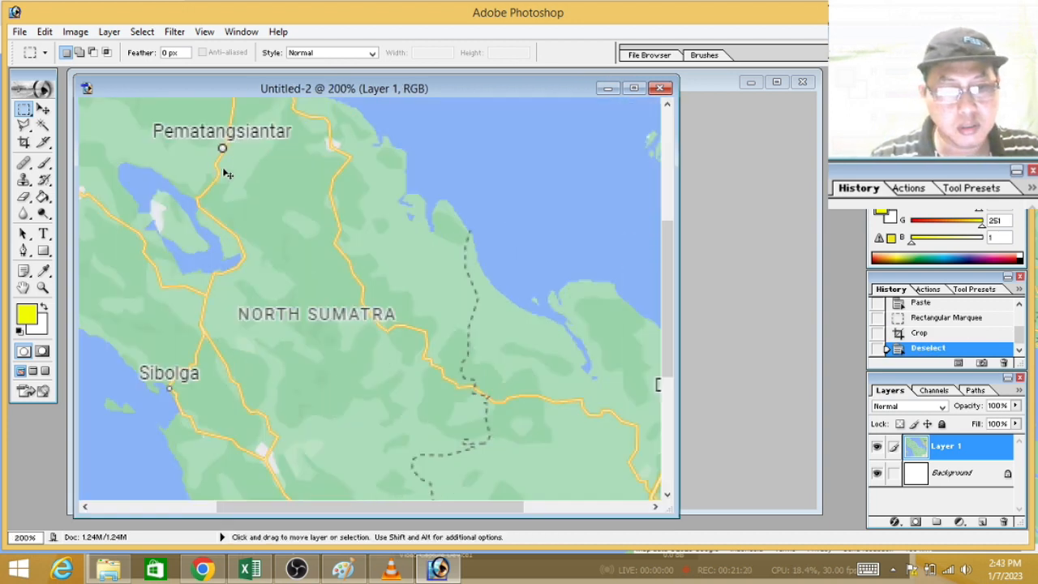
left_click_drag(436, 506, 365, 506)
left_click_drag(664, 279, 678, 170)
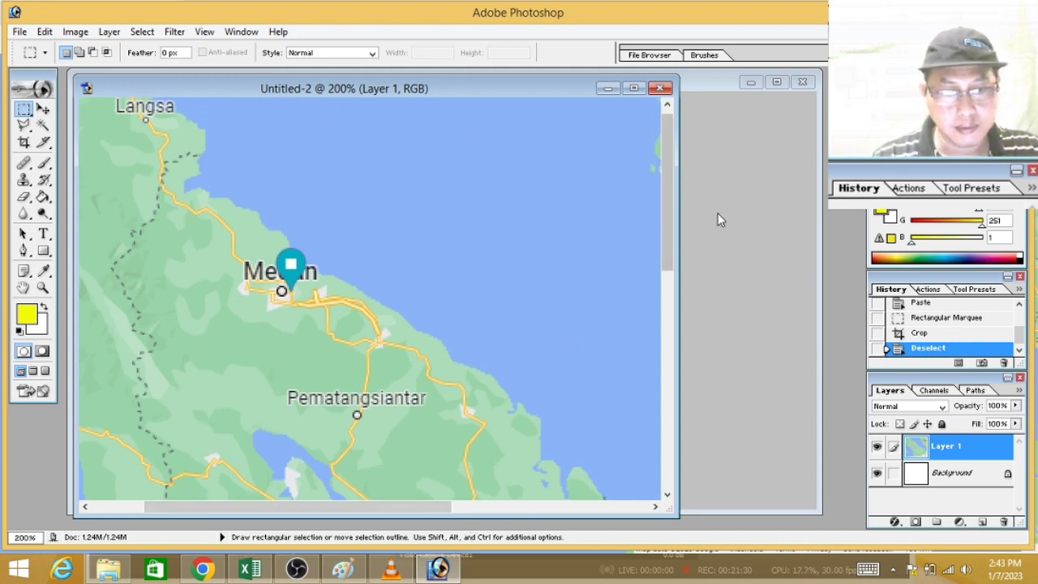
left_click_drag(422, 510, 369, 513)
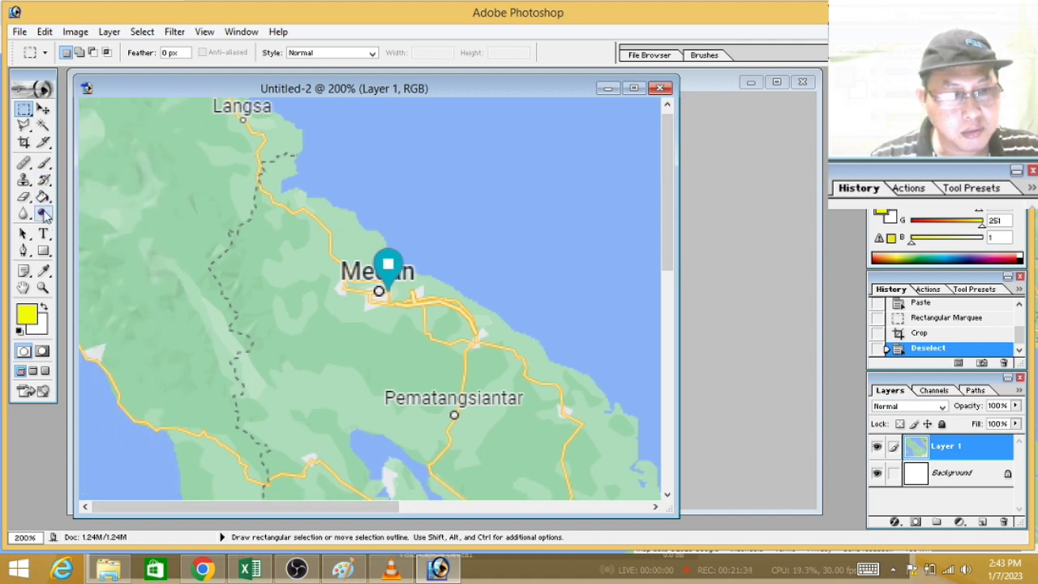
left_click_drag(45, 164, 104, 183)
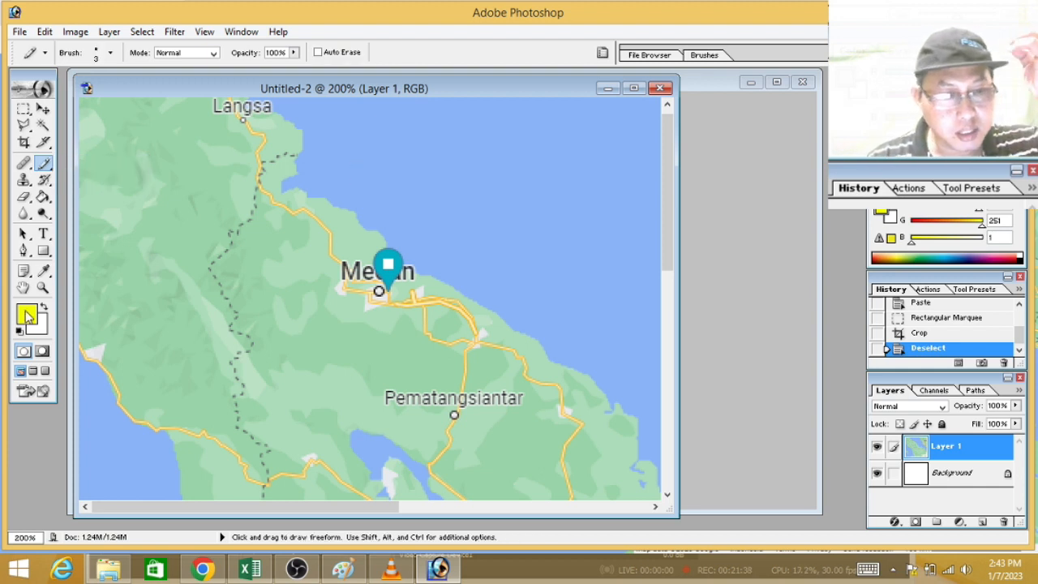
left_click(28, 316)
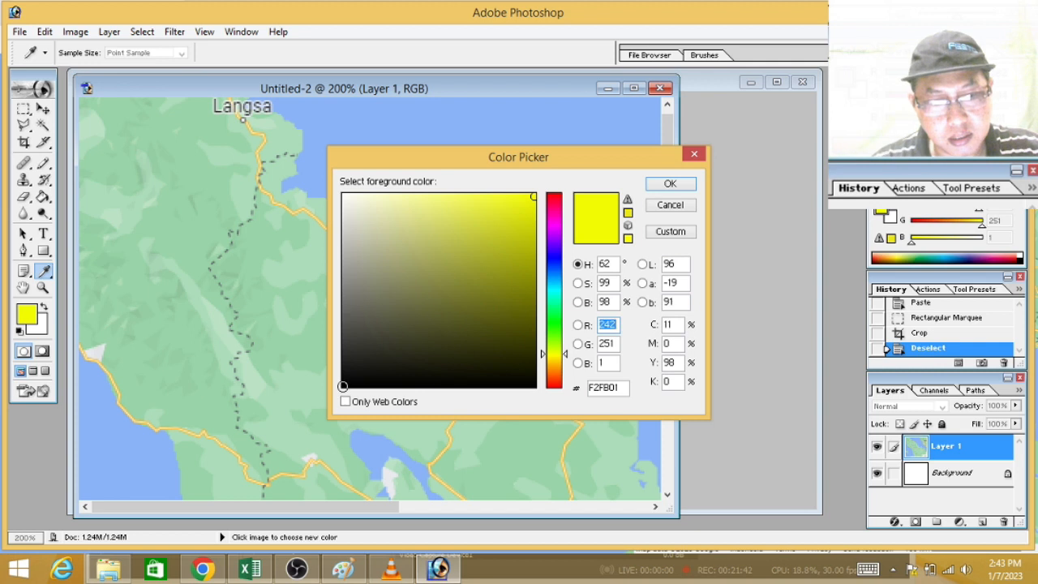
left_click(343, 386)
left_click(658, 185)
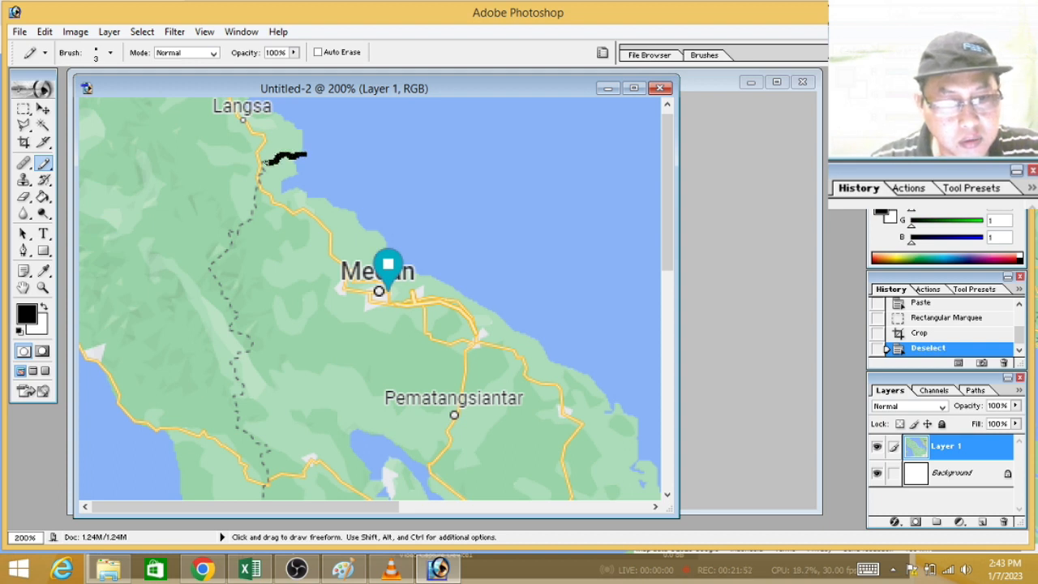
Step: Trace North Sumatra's dashed western border in black pencil from the coast below Langsa down to the coast northwest of Sibolga
left_click_drag(259, 174, 253, 211)
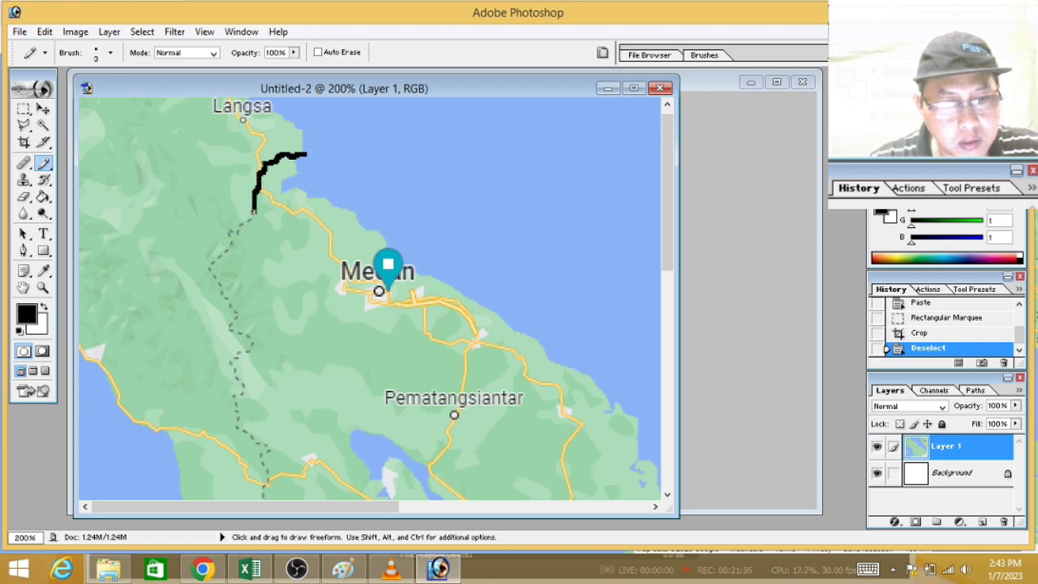
mouse_move(233, 230)
left_mouse_down()
mouse_move(208, 271)
mouse_move(234, 307)
mouse_move(231, 328)
mouse_move(250, 343)
mouse_move(233, 357)
mouse_move(240, 395)
left_mouse_up()
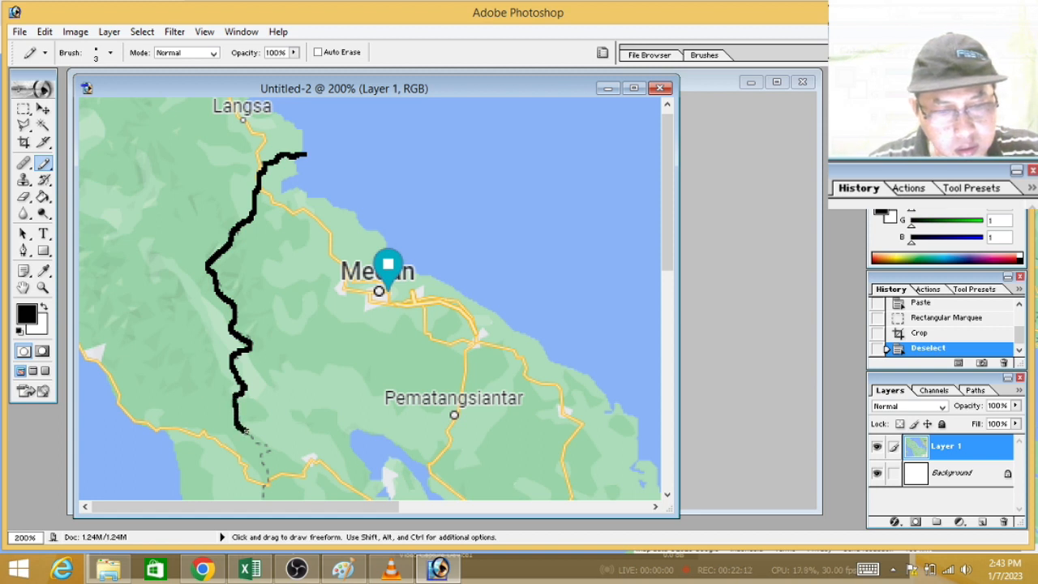
left_click_drag(242, 429, 241, 429)
mouse_move(668, 150)
left_mouse_down()
mouse_move(650, 196)
mouse_move(654, 237)
left_mouse_up()
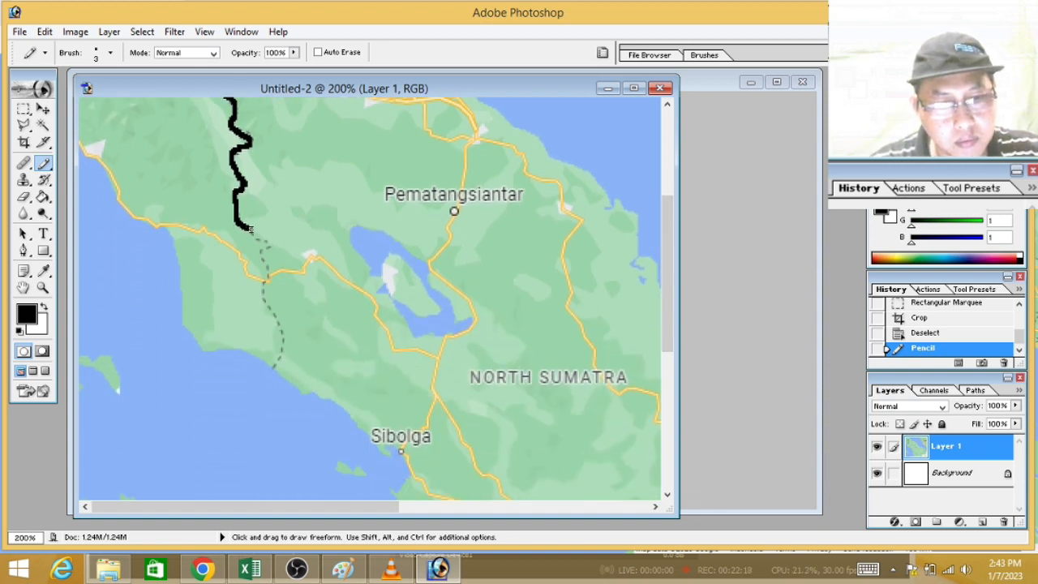
left_click_drag(259, 241, 267, 244)
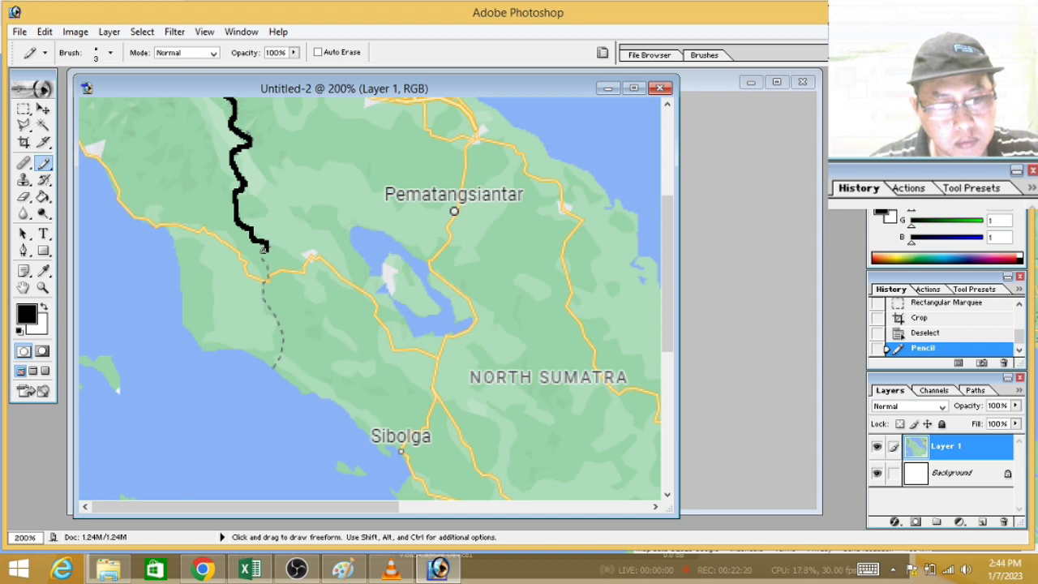
left_click_drag(264, 285, 262, 297)
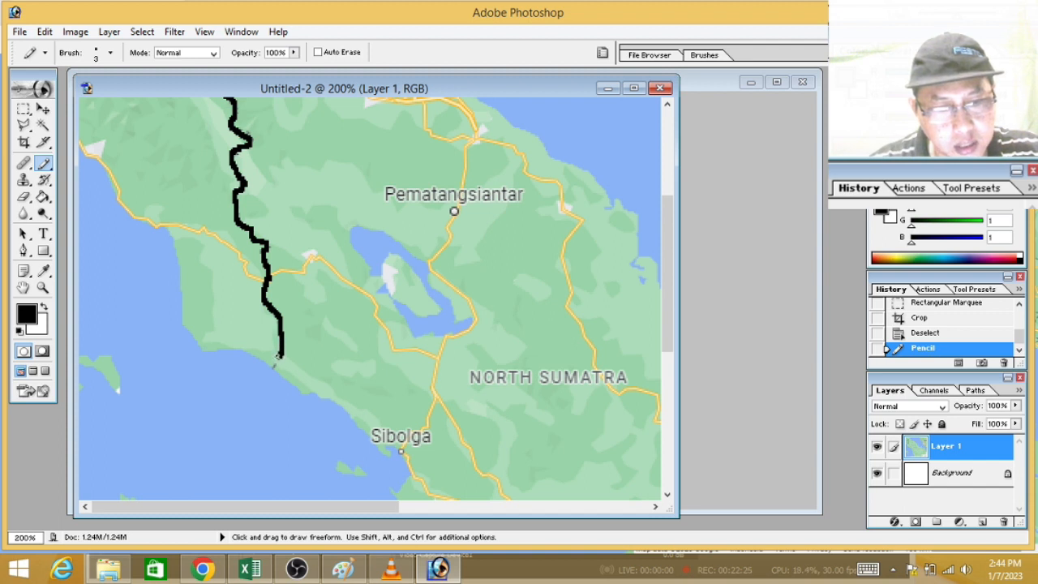
left_click_drag(270, 380, 271, 383)
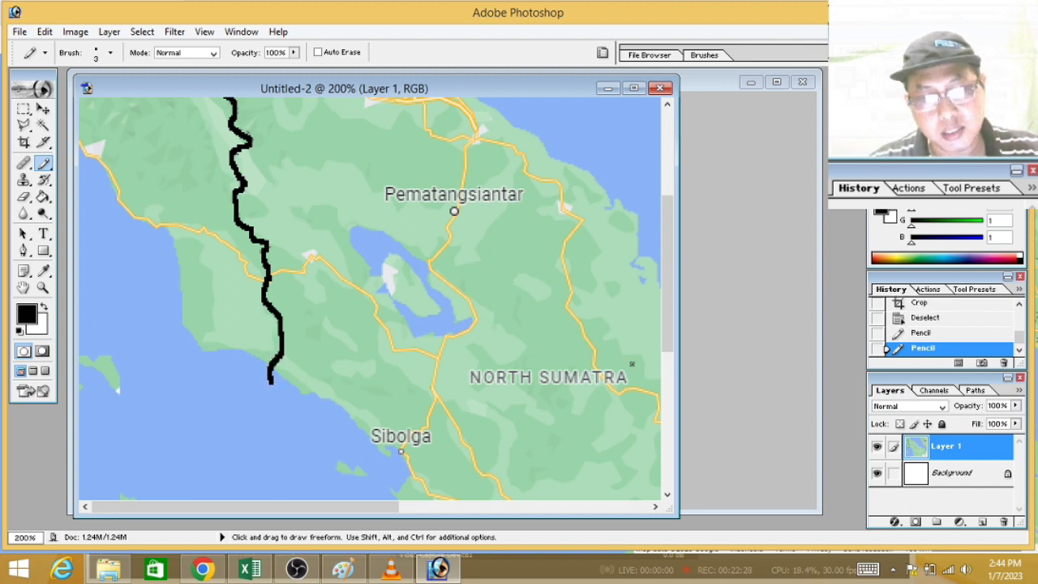
Step: Trace North Sumatra's dashed eastern and southern border in black pencil from the northeast coast west of Dumai to the southwest coast
left_click_drag(303, 507, 443, 509)
left_click_drag(672, 225, 648, 282)
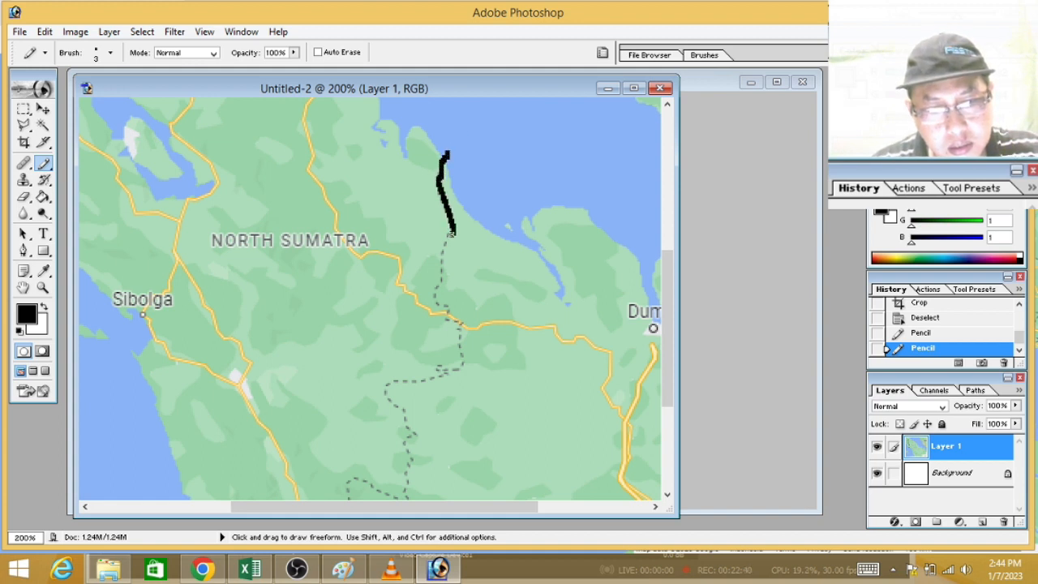
left_click_drag(451, 236, 447, 247)
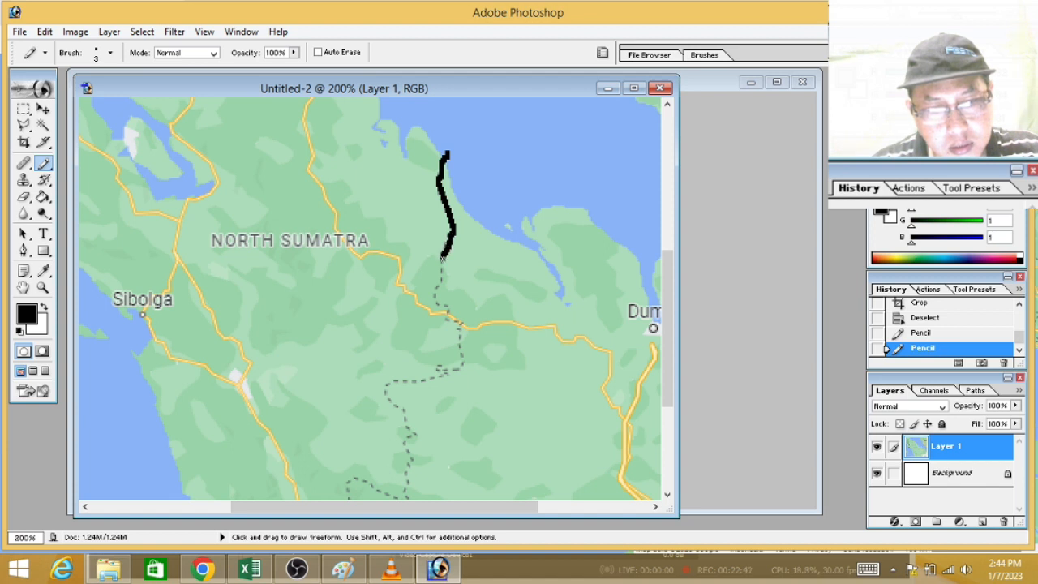
left_click_drag(435, 285, 434, 295)
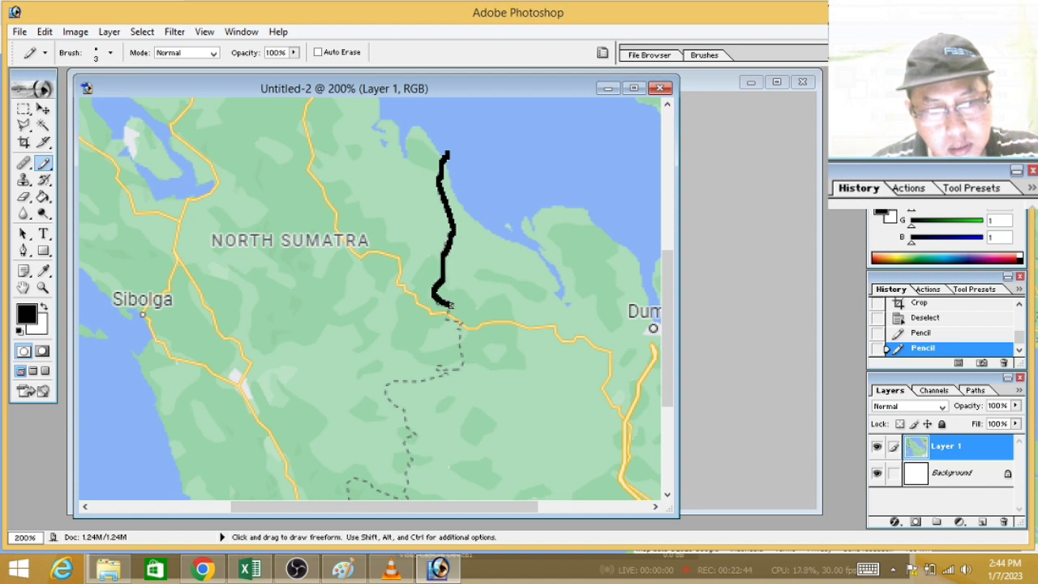
left_click_drag(456, 340, 458, 357)
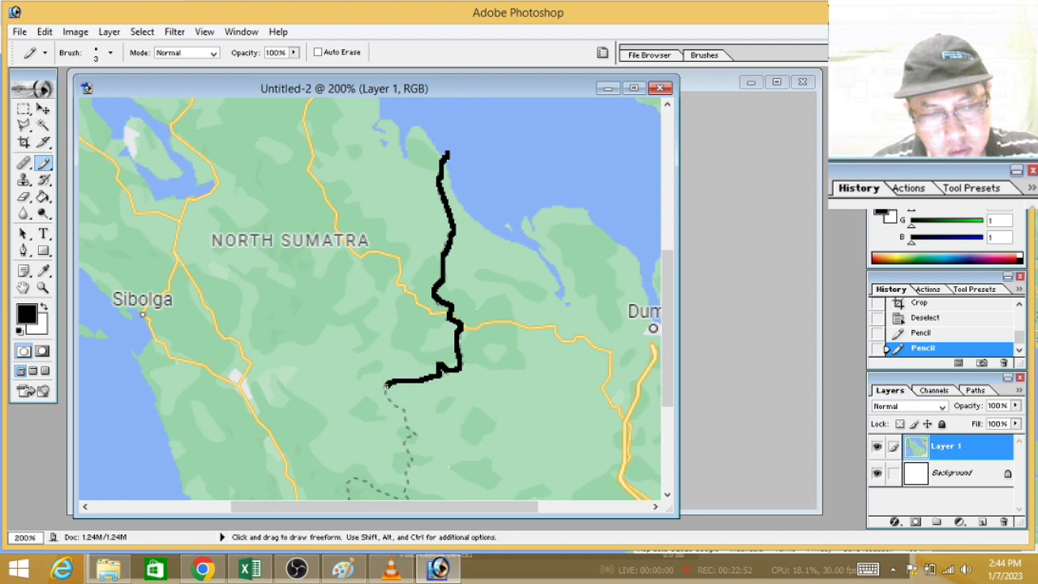
left_click_drag(386, 391, 397, 404)
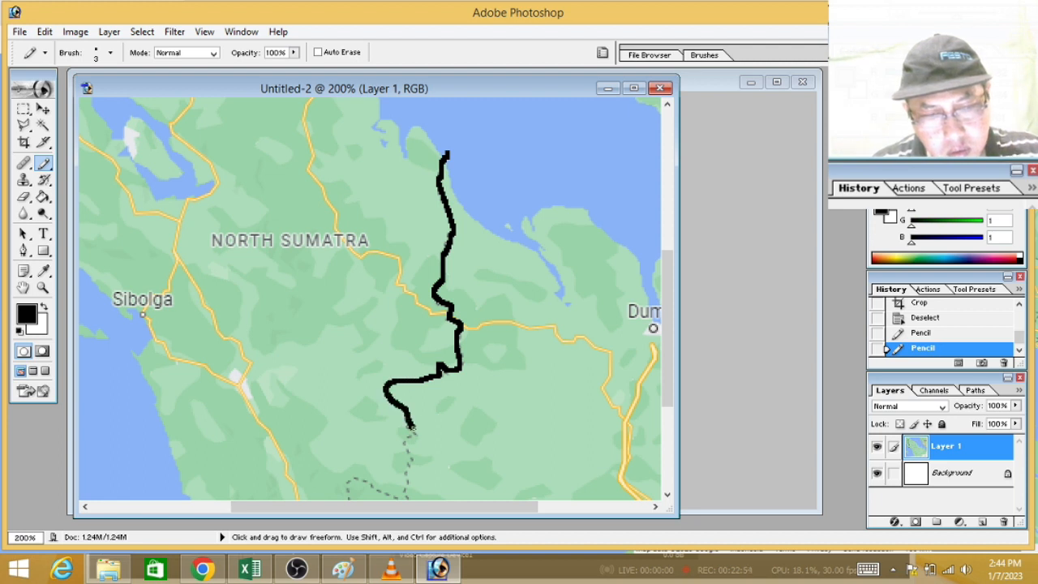
left_click_drag(408, 460, 408, 467)
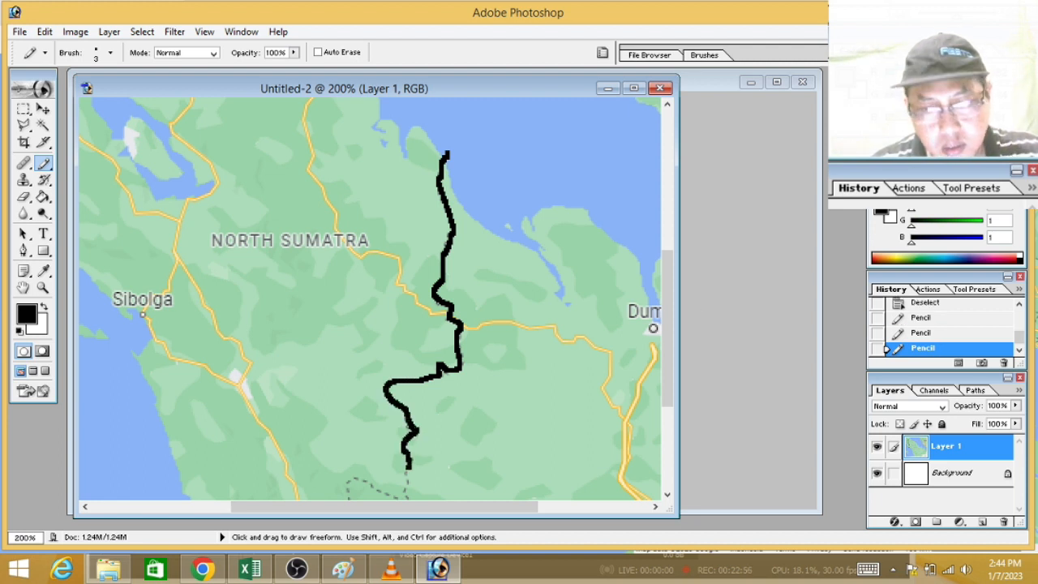
left_click_drag(667, 274, 665, 355)
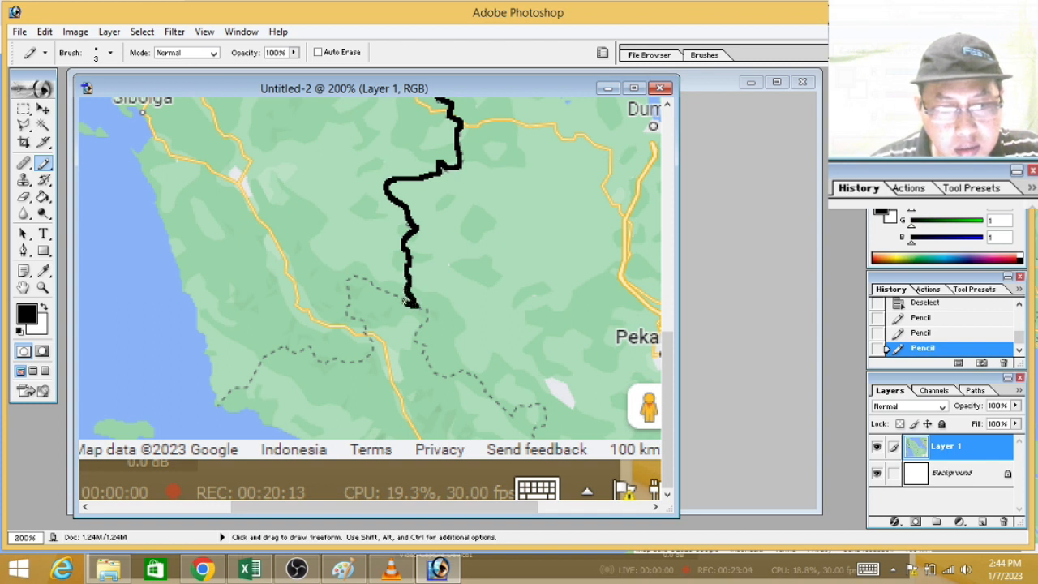
mouse_move(394, 296)
left_mouse_down()
mouse_move(372, 275)
mouse_move(353, 277)
mouse_move(356, 317)
left_mouse_up()
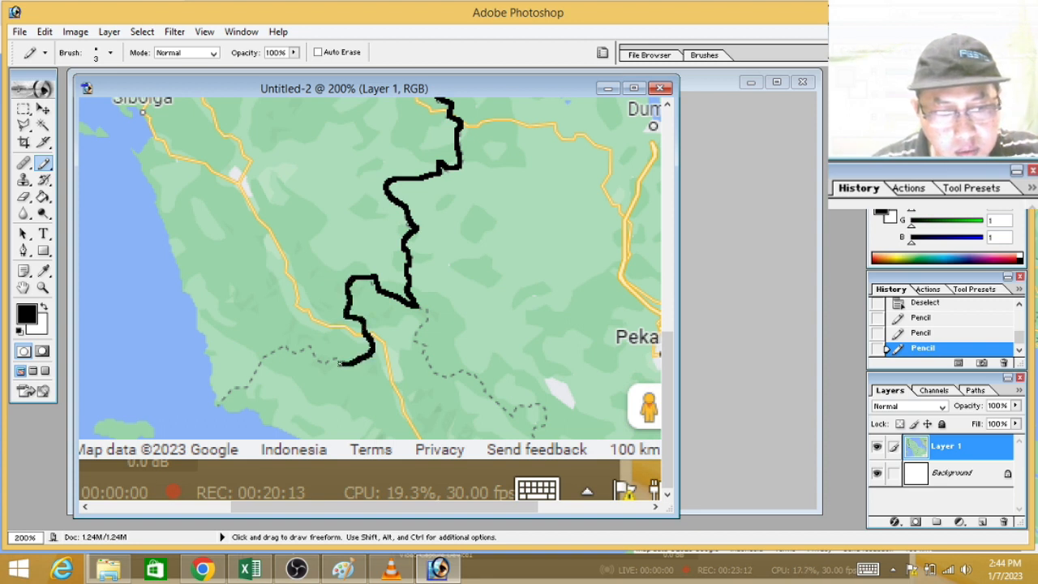
left_click_drag(322, 362, 312, 349)
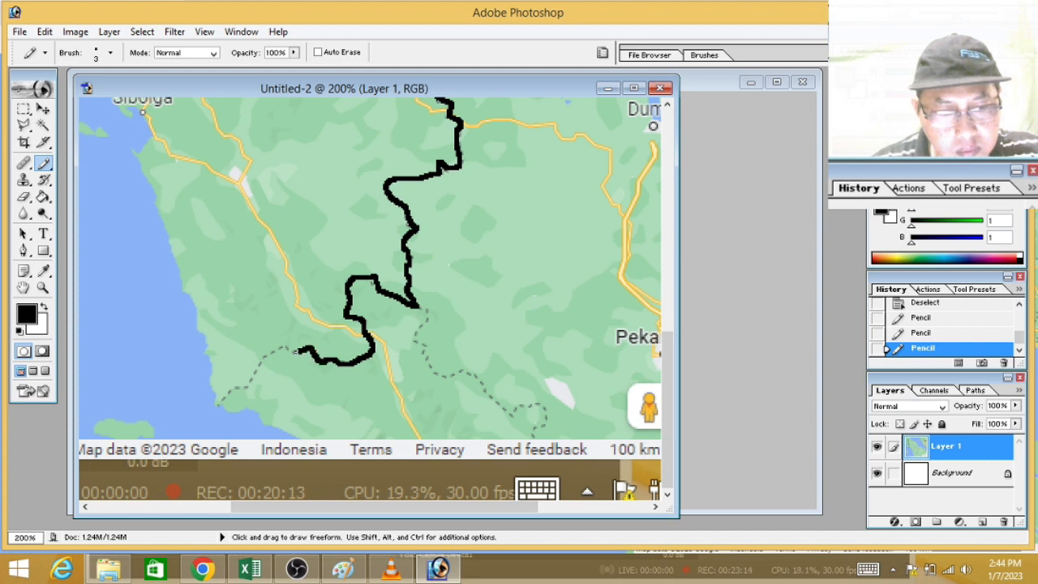
left_click_drag(249, 380, 198, 419)
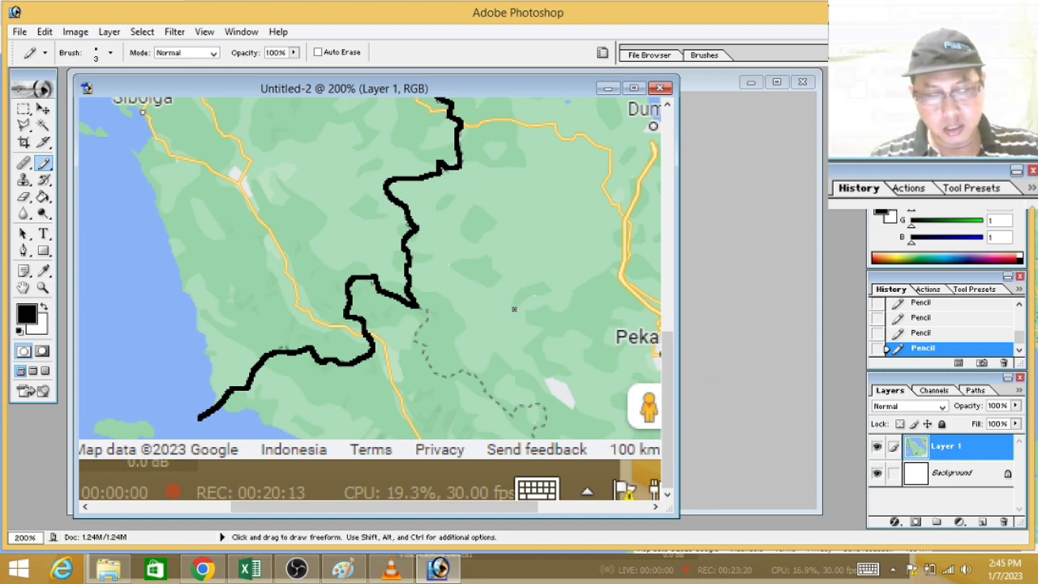
key("ctrl")
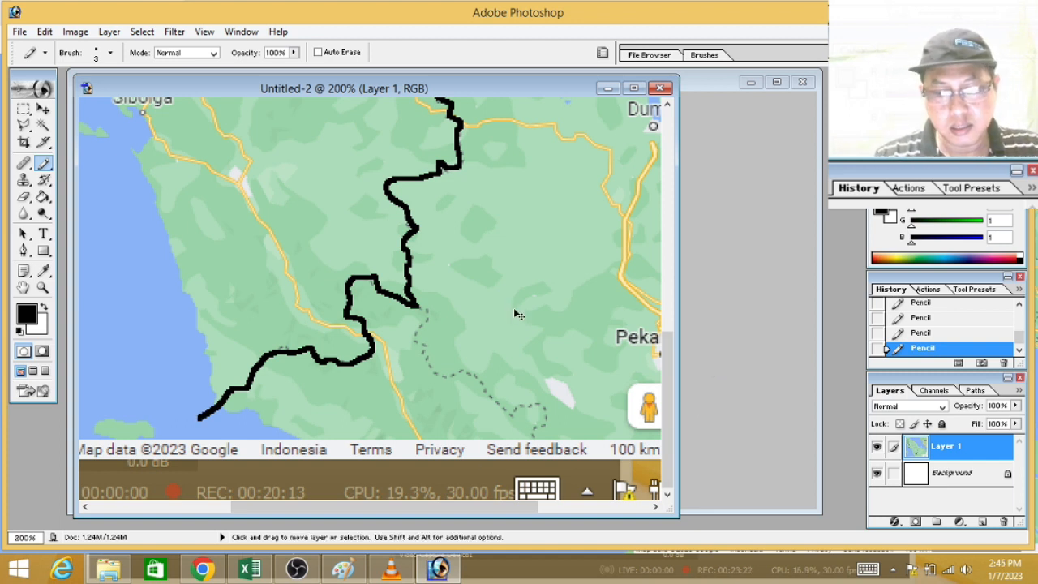
key("ctrl+minus")
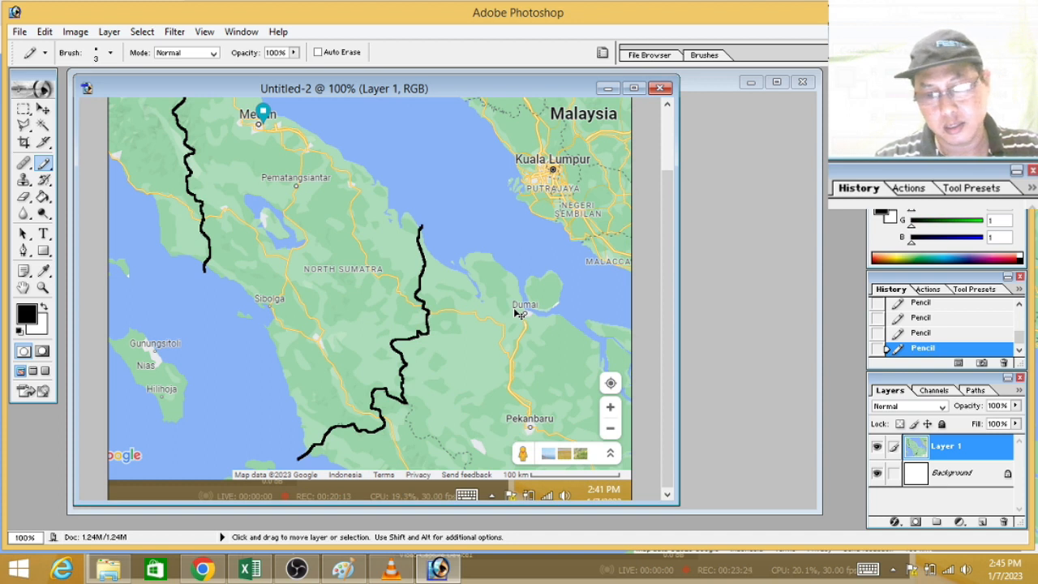
key("ctrl+minus")
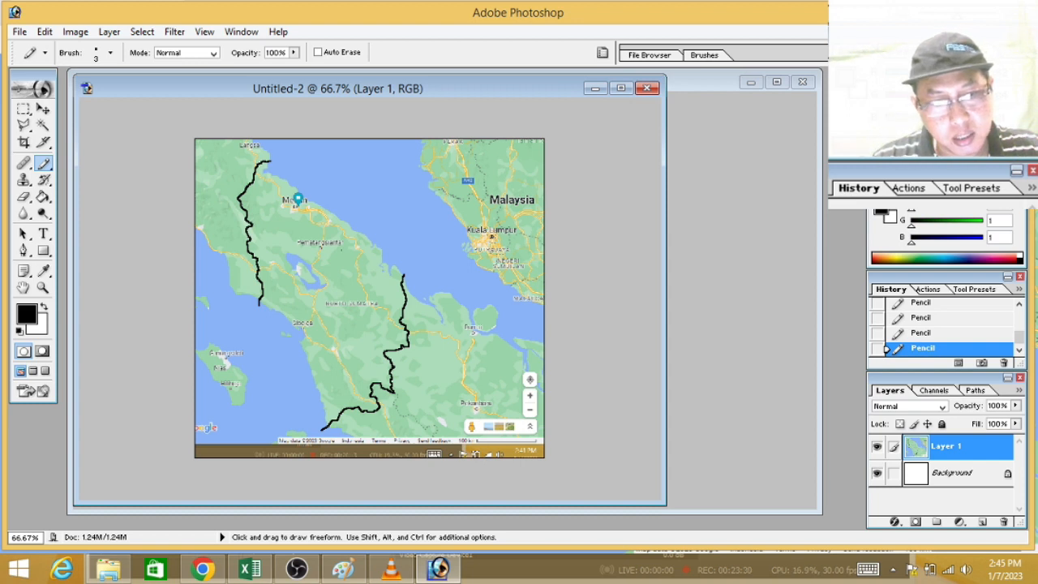
Step: Clear the large green land areas inside North Sumatra's traced border to white using Magic Wand selections
left_click(43, 126)
left_click(304, 231)
key("Delete")
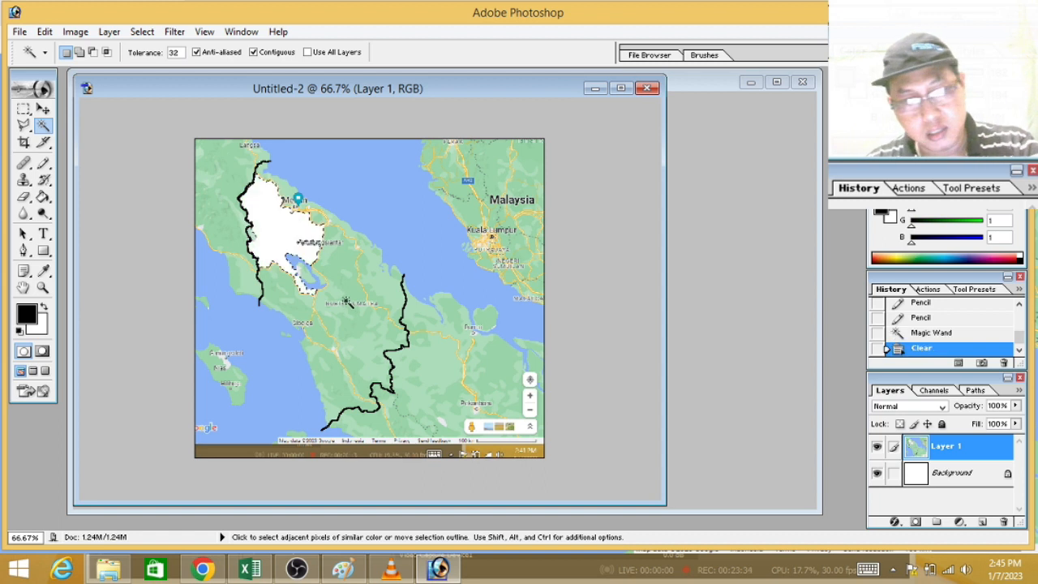
left_click(354, 283)
key("Delete")
left_click(292, 301)
key("Delete")
left_click(323, 334)
key("Delete")
left_click(328, 366)
key("Delete")
left_click(383, 297)
key("Delete")
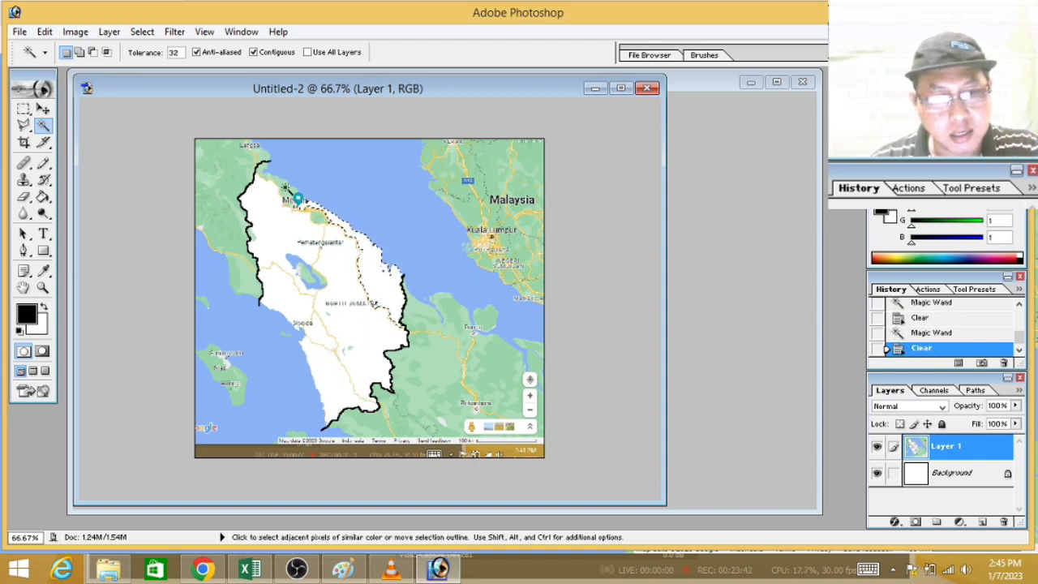
Step: Clear the remaining coloured patches around Medan and Lake Toba to white with the Magic Wand, and remove the selection
left_click(299, 205)
key("Delete")
left_click(318, 217)
key("Delete")
left_click(301, 276)
key("Delete")
left_click(304, 272)
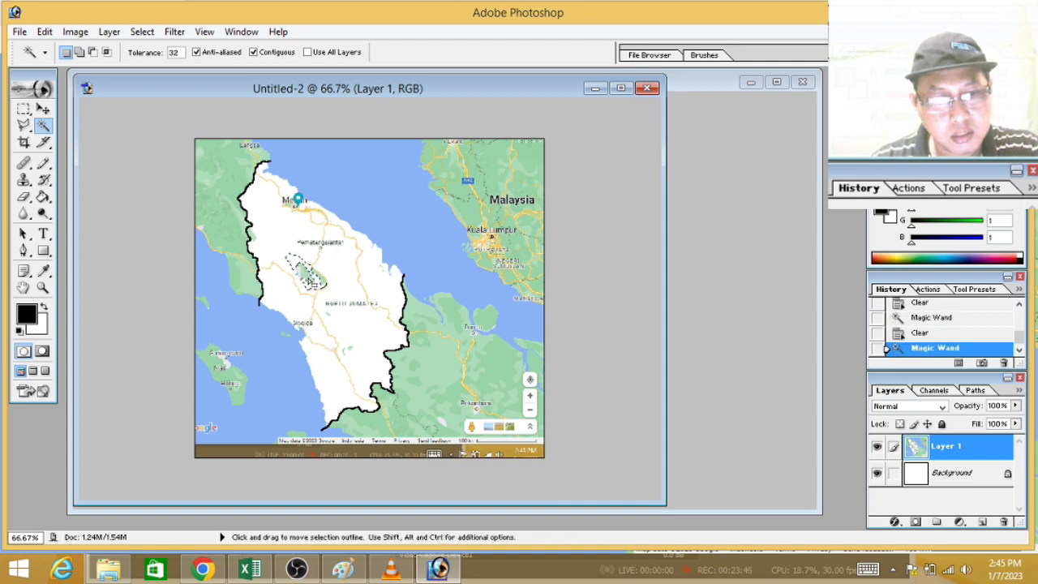
key("Delete")
left_click(307, 215)
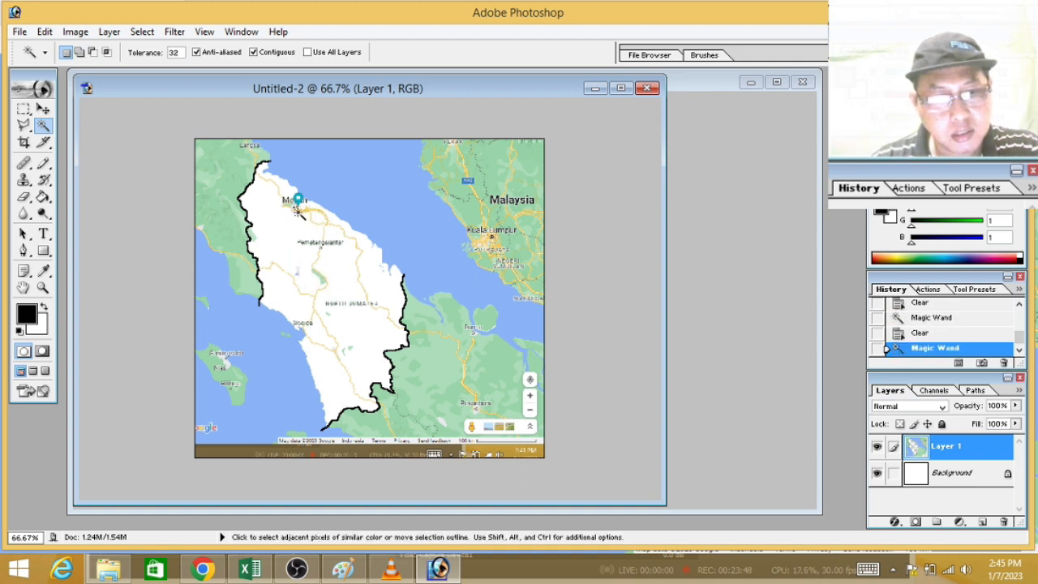
left_click(317, 227)
key("Delete")
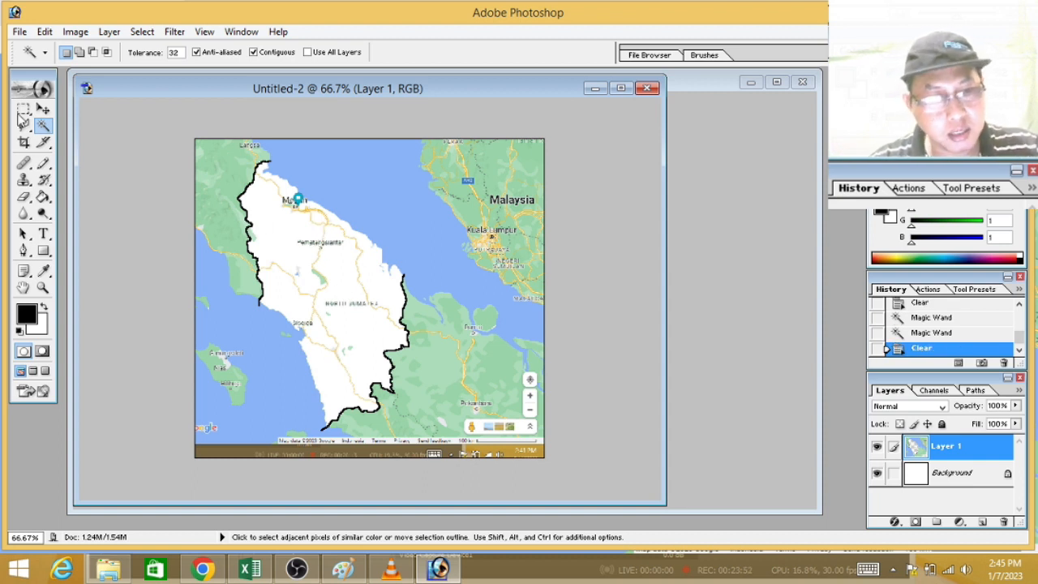
key("m")
left_click(300, 255)
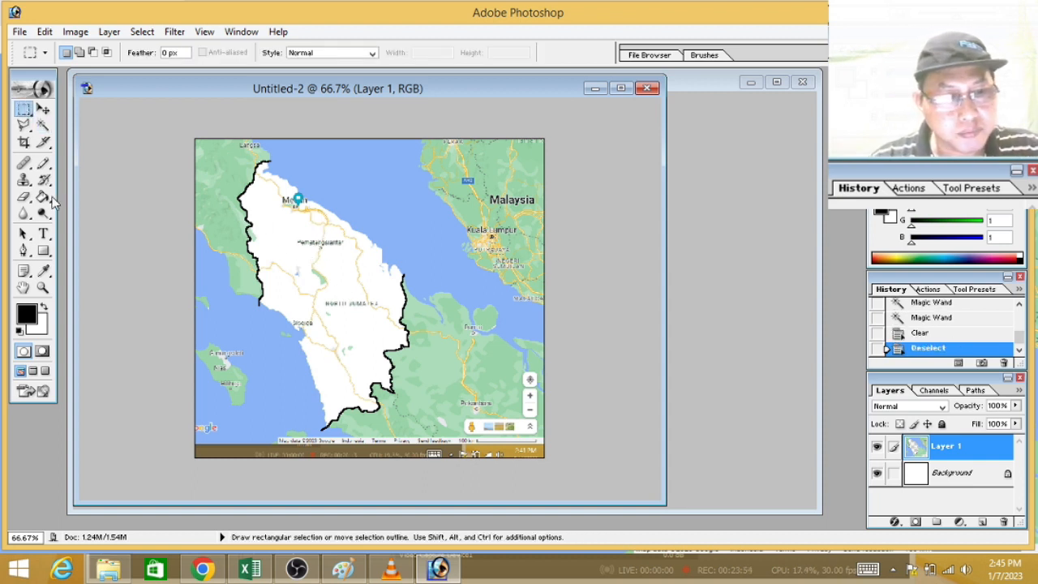
Step: Erase the leftover roads, city labels and Medan marker inside North Sumatra with the 43 px Eraser
left_click_drag(27, 198, 121, 195)
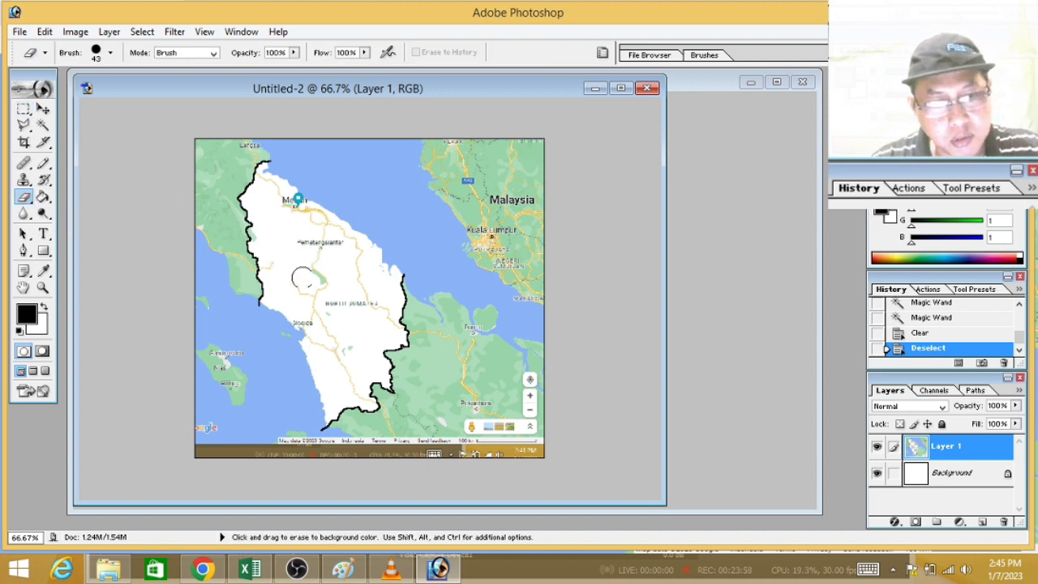
mouse_move(311, 300)
left_mouse_down()
mouse_move(337, 306)
mouse_move(361, 291)
mouse_move(383, 311)
mouse_move(349, 244)
mouse_move(312, 244)
mouse_move(311, 217)
mouse_move(334, 234)
mouse_move(326, 259)
mouse_move(334, 322)
mouse_move(322, 308)
mouse_move(312, 318)
mouse_move(332, 329)
mouse_move(351, 380)
left_mouse_up()
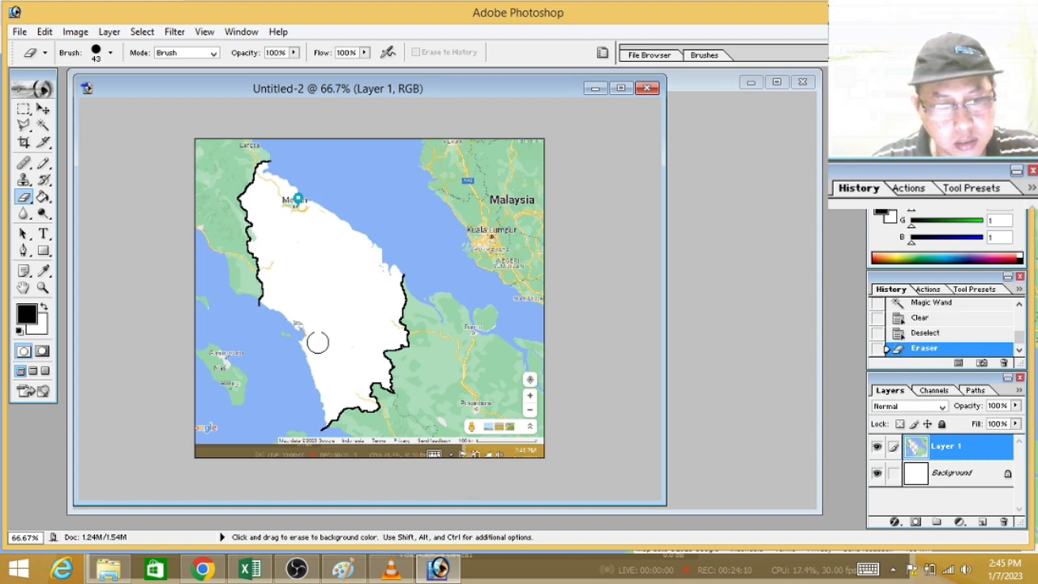
left_click_drag(288, 249, 293, 206)
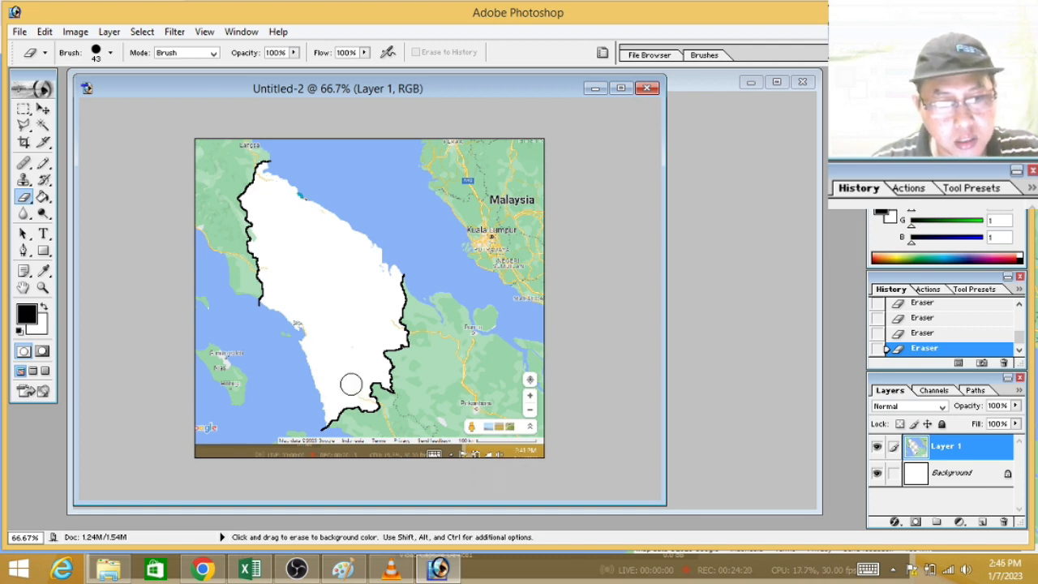
Step: Reduce the Eraser to 14 px and, at 200% zoom, erase the road remnants beside the eastern and southern border
key("ctrl+minus")
key("ctrl+plus")
key("ctrl+plus")
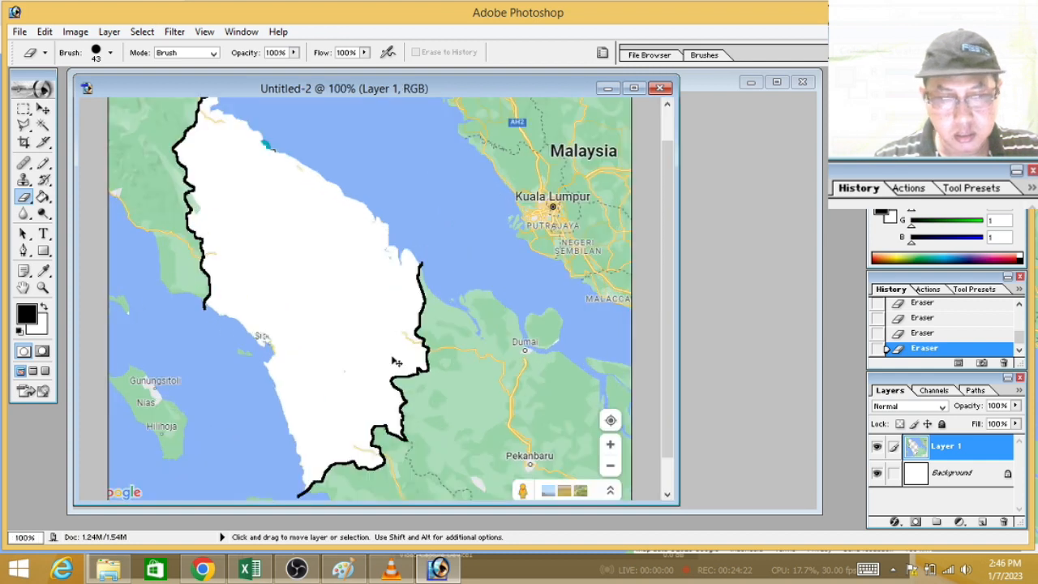
key("ctrl+plus")
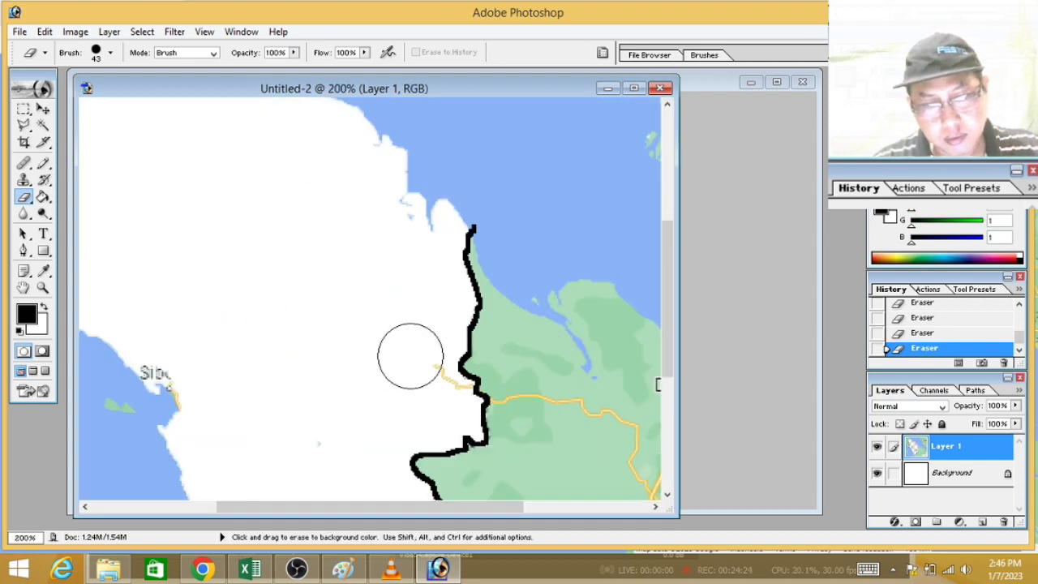
left_click(110, 53)
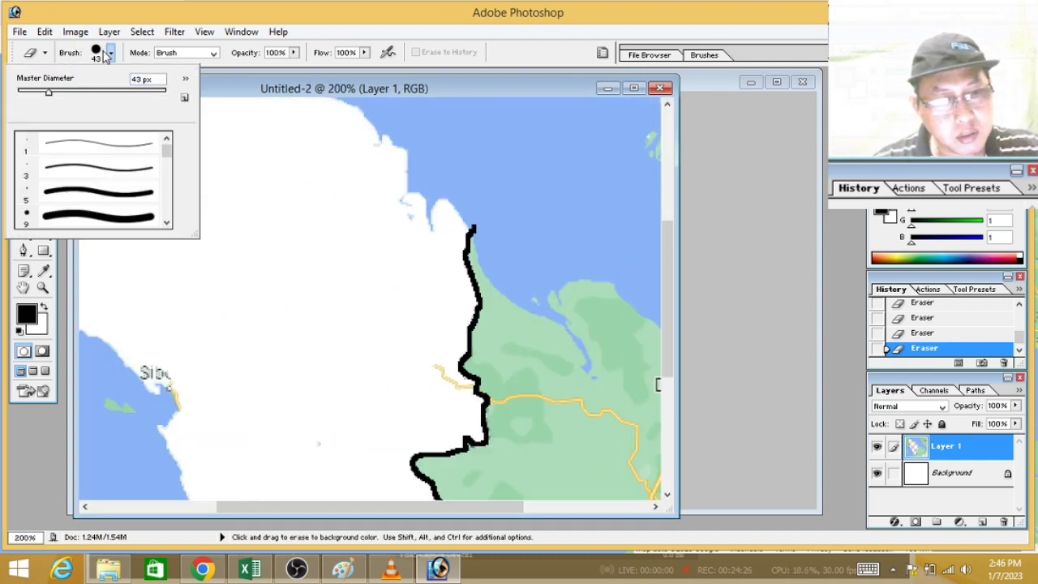
left_click_drag(31, 93, 28, 92)
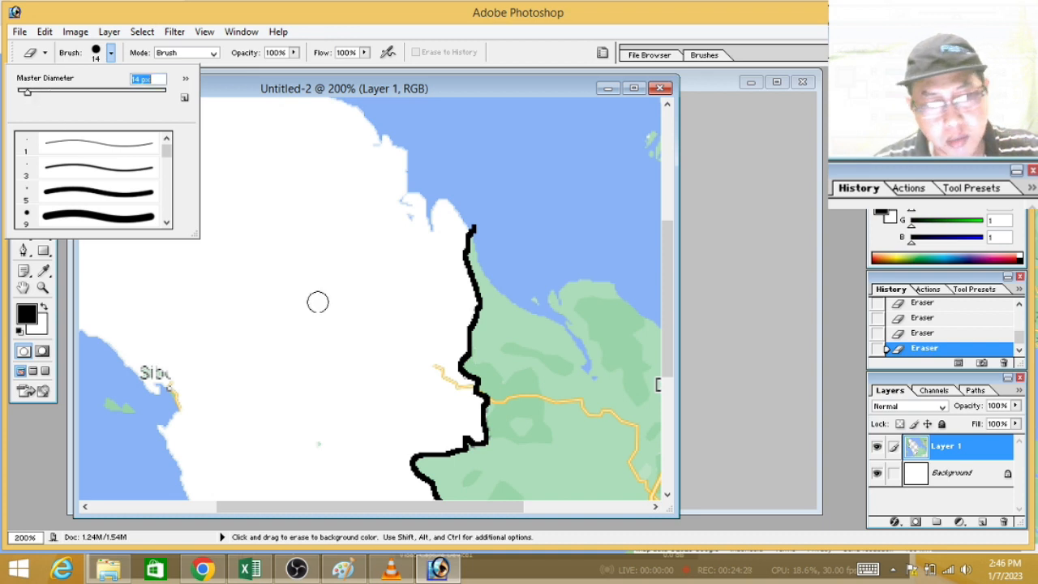
left_click_drag(424, 368, 462, 390)
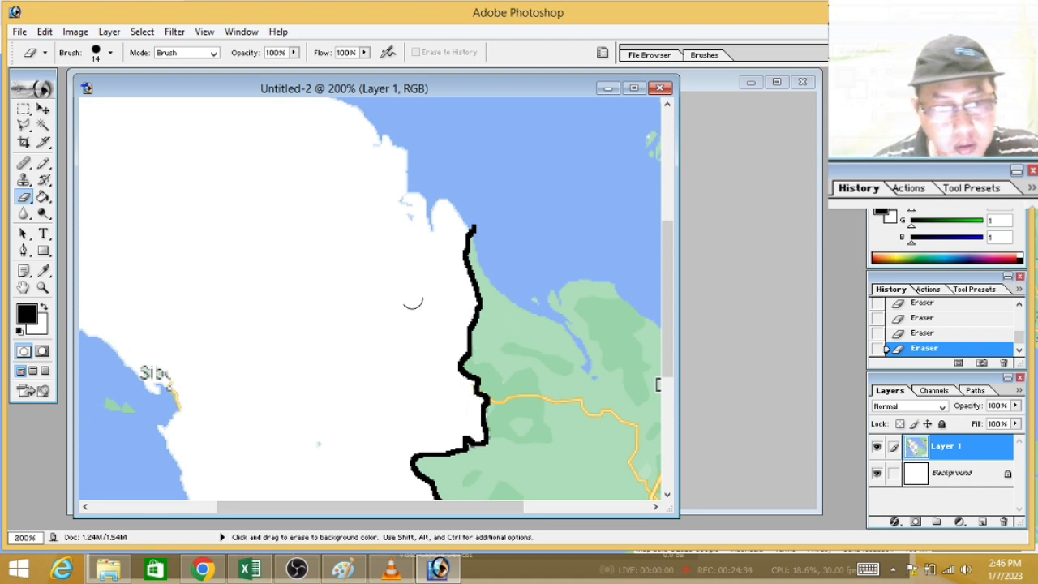
scroll(677, 337, "down", 10)
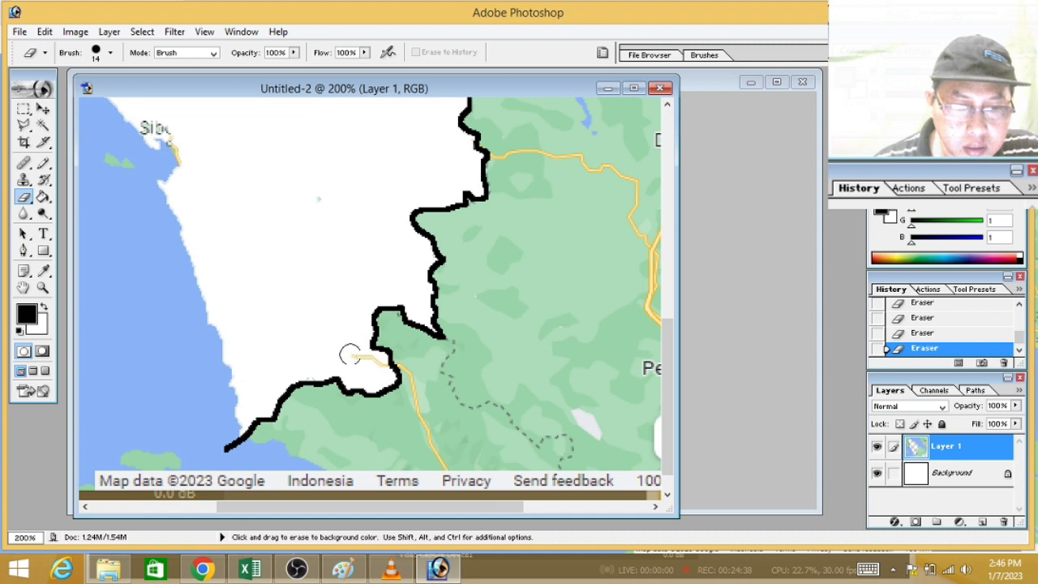
Step: Erase the road and label remnants on the coast at Sibolga and the road remnant near North Sumatra's northern tip
left_click_drag(666, 355, 666, 288)
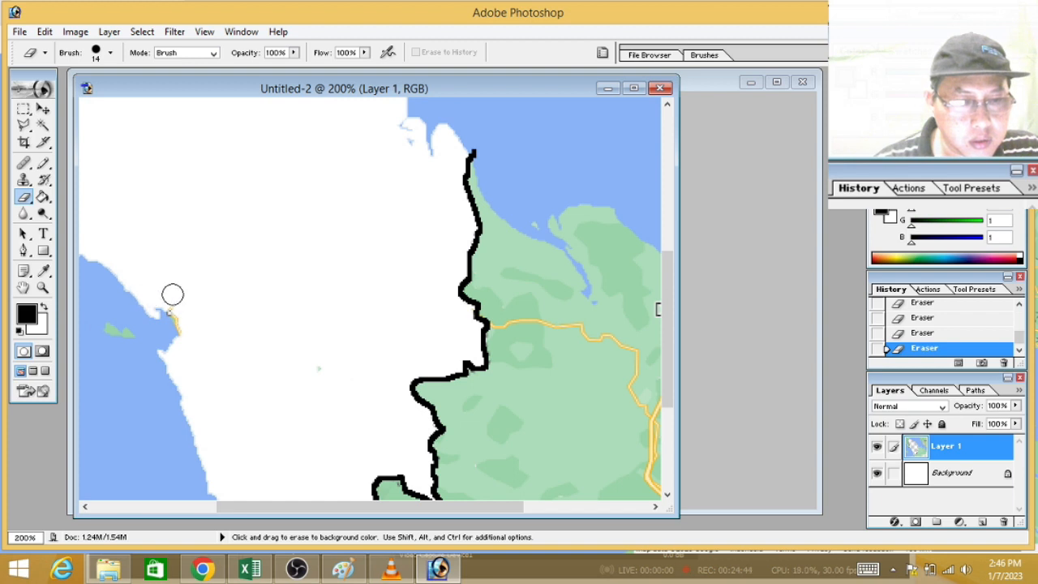
left_click_drag(176, 305, 189, 324)
left_click_drag(343, 510, 275, 485)
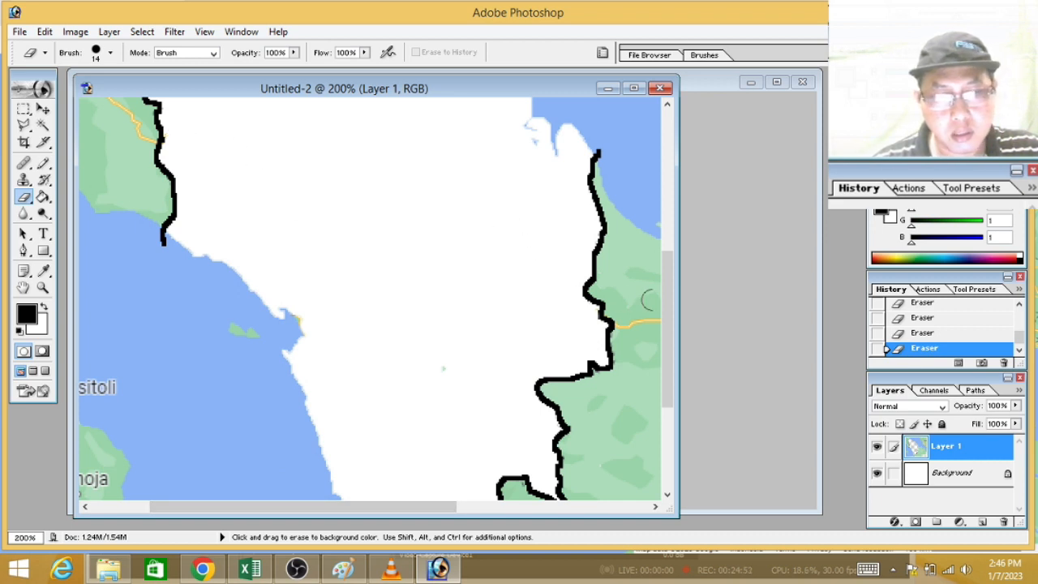
left_click_drag(675, 306, 673, 185)
mouse_move(252, 211)
left_mouse_down()
mouse_move(170, 183)
mouse_move(161, 170)
left_mouse_up()
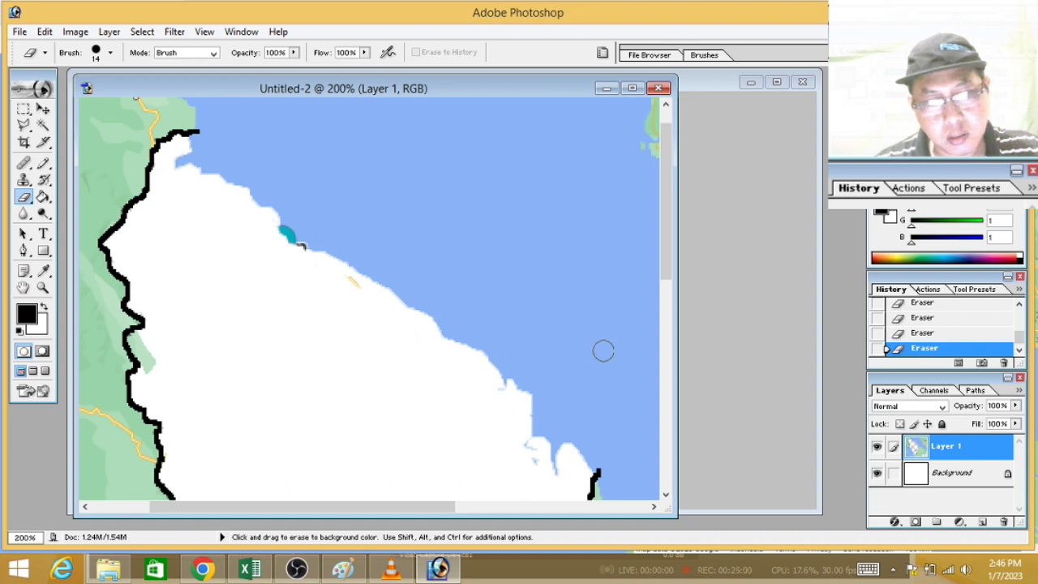
Step: Clear Nias island, including its grey Gunungsitoli area, and the small island off Sibolga to white with the Magic Wand
left_click_drag(664, 216, 679, 397)
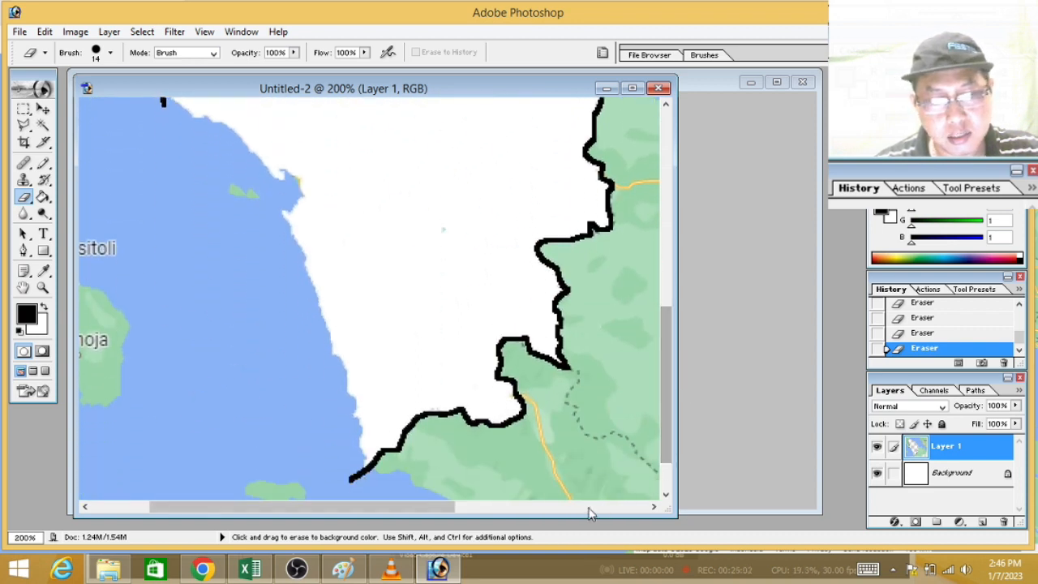
left_click_drag(458, 508, 331, 523)
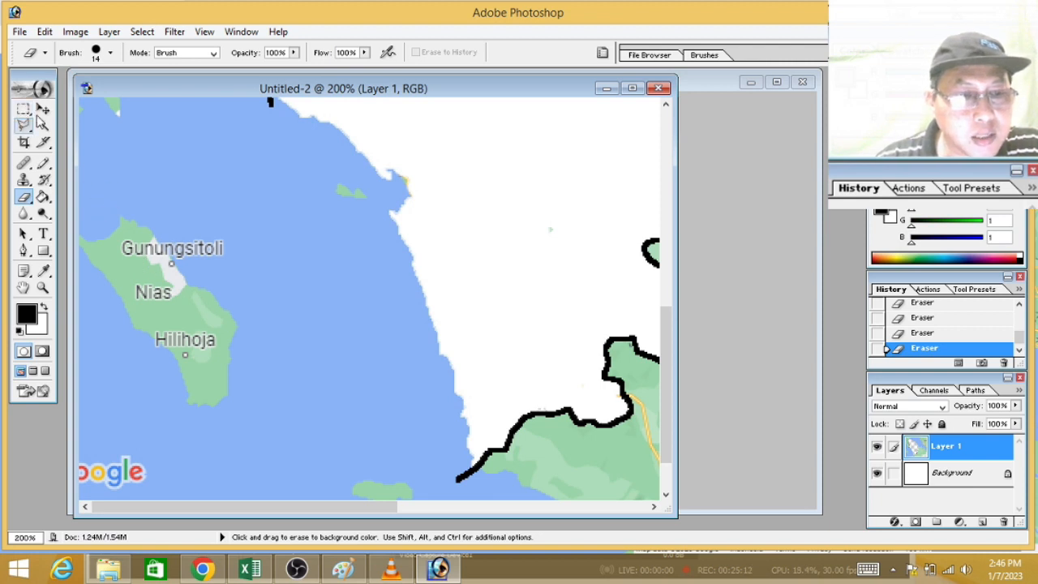
left_click(43, 125)
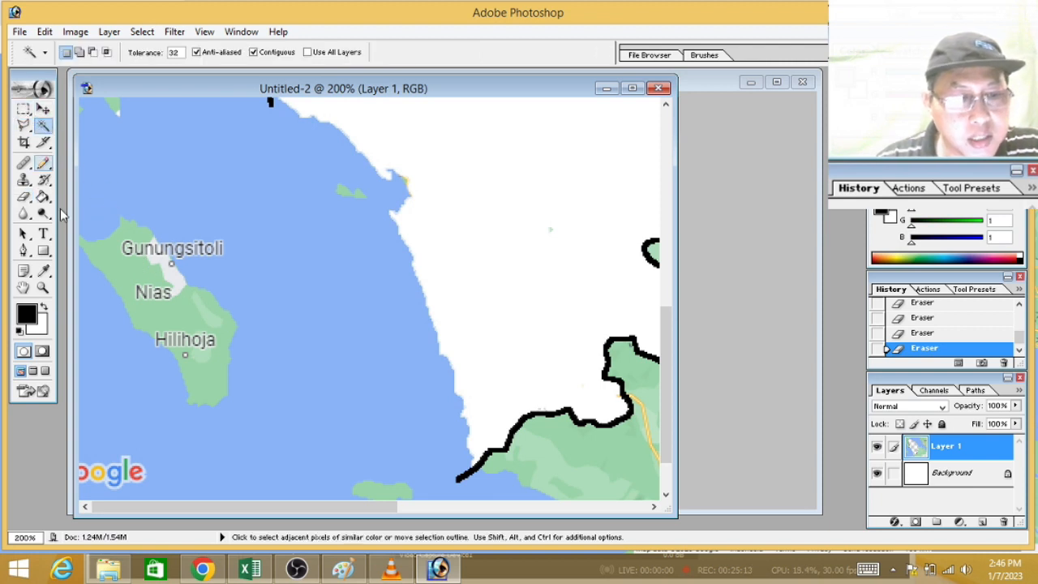
left_click(120, 269)
key("Delete")
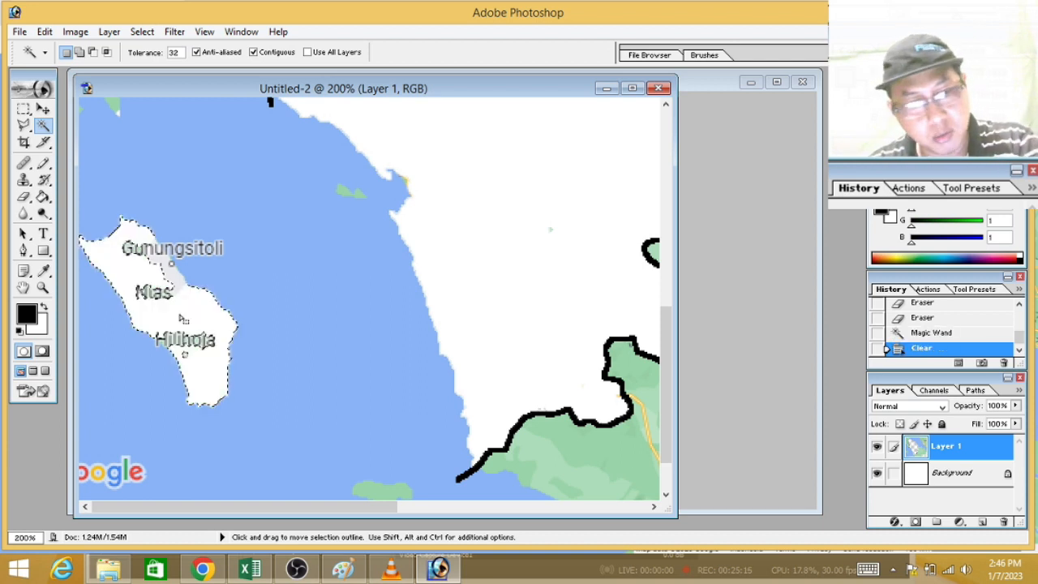
left_click(170, 271)
key("Delete")
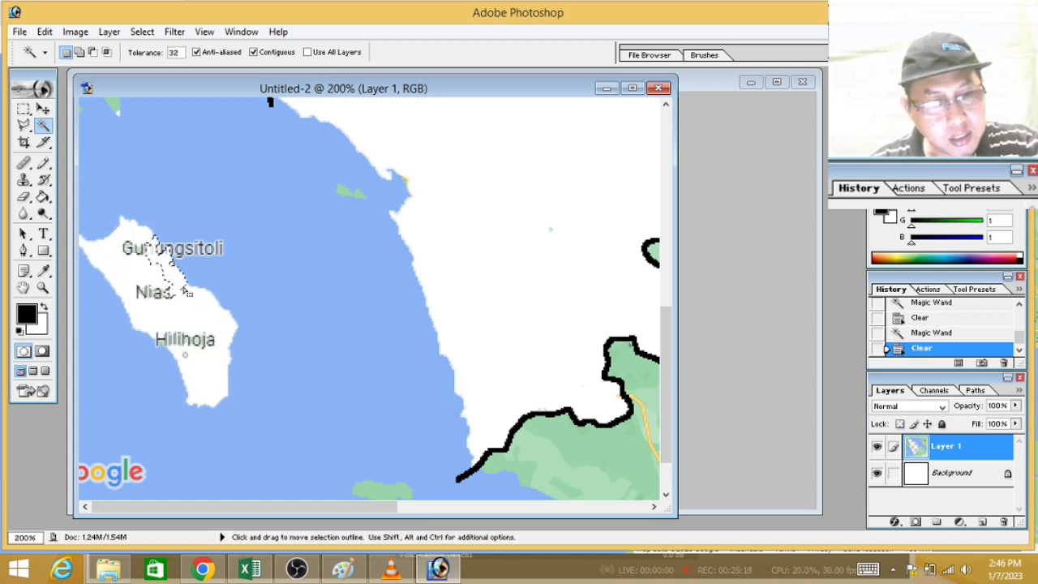
left_click(347, 192)
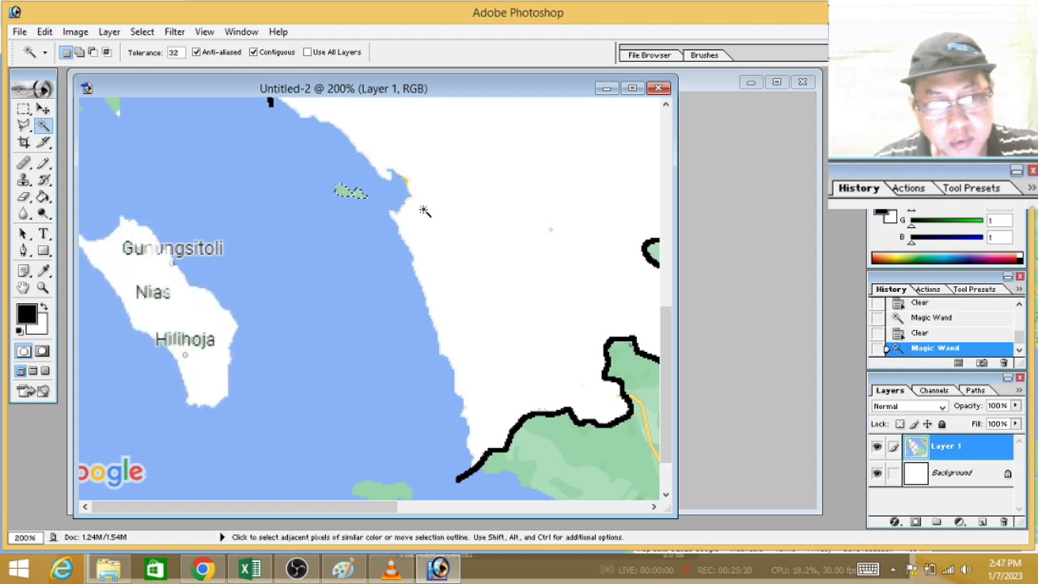
key("Delete")
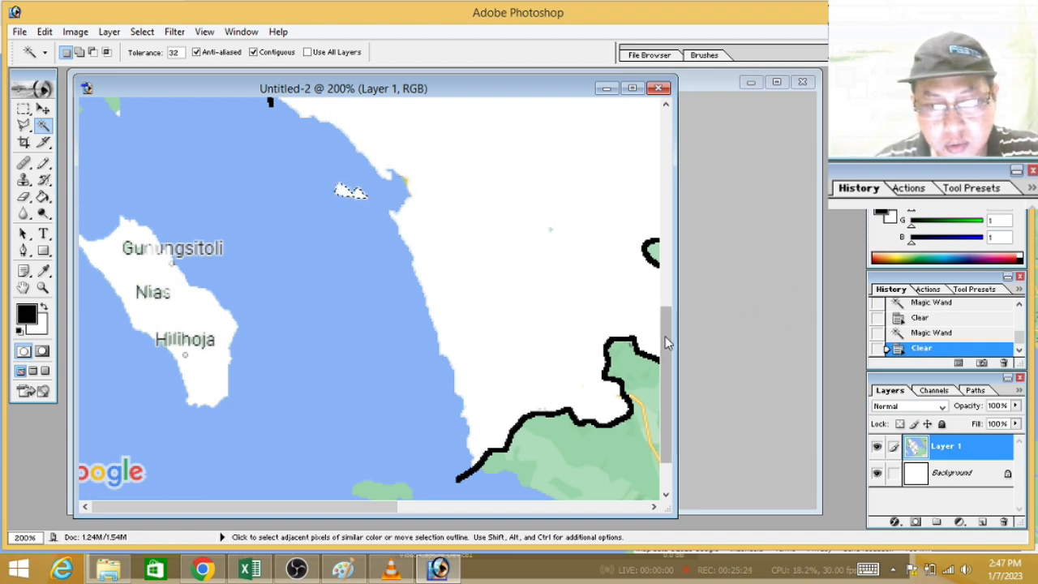
Step: Remove the selection and erase the Gunungsitoli, Nias and Hilihoja label parts lying on Nias island
left_click_drag(664, 344, 672, 358)
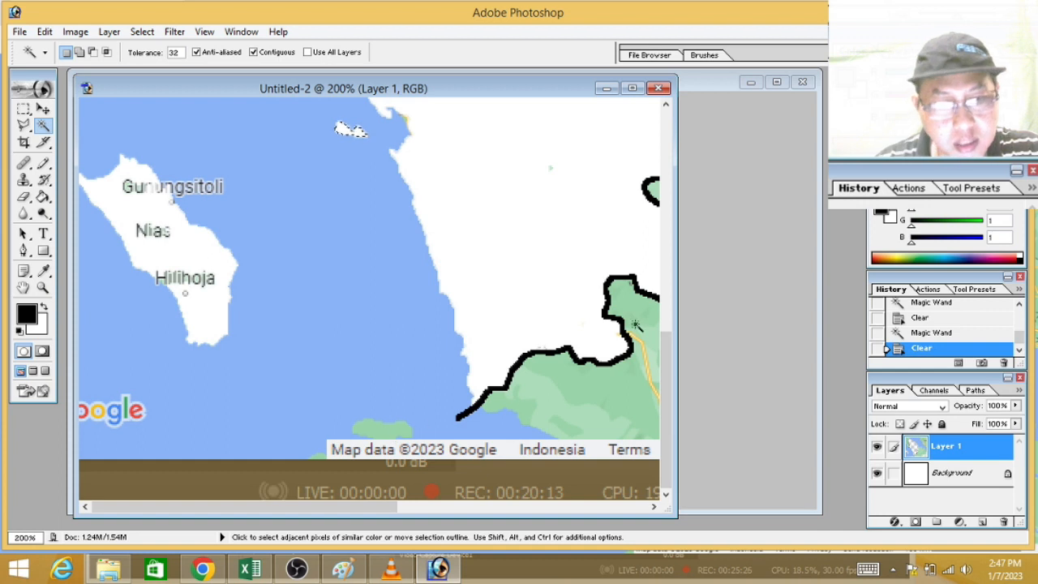
left_click_drag(667, 355, 662, 320)
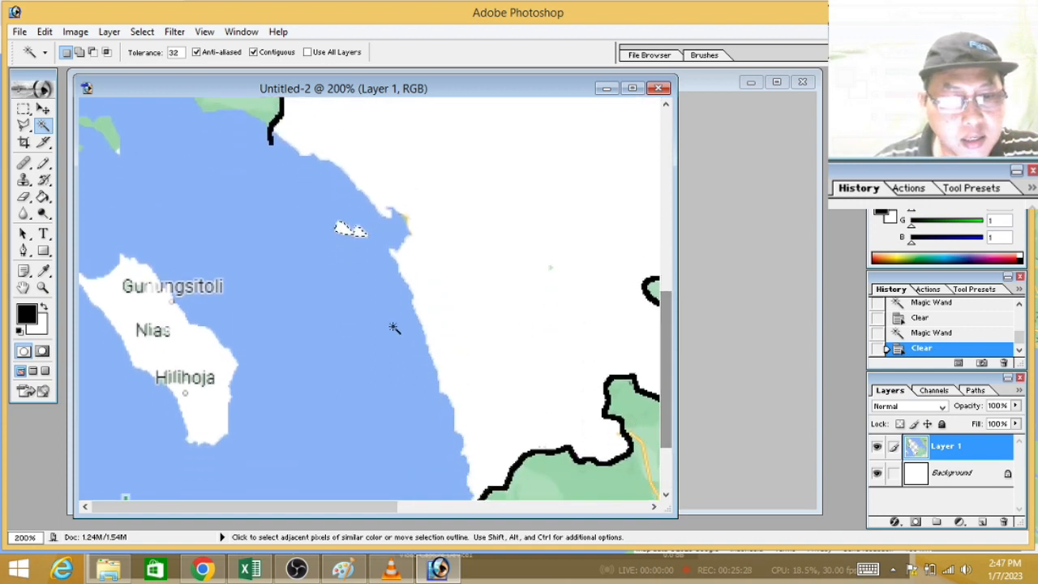
left_click(24, 196)
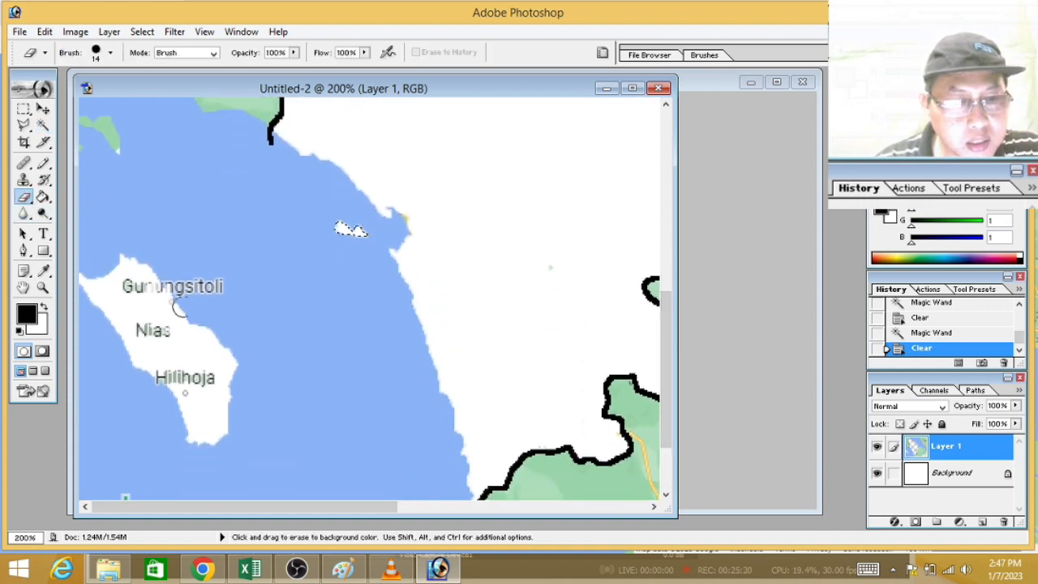
left_click(24, 107)
left_click(192, 179)
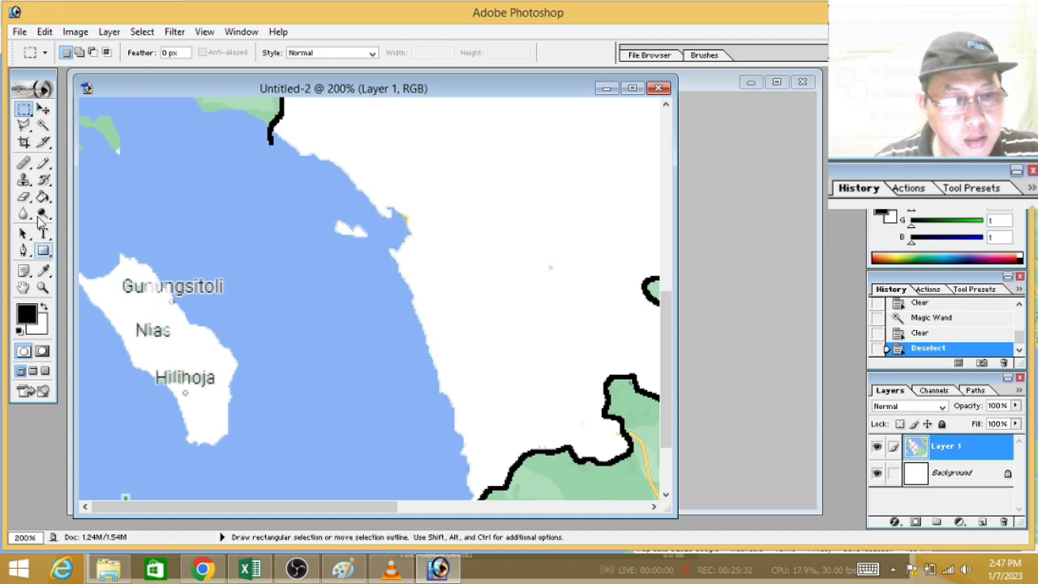
left_click(24, 196)
mouse_move(128, 301)
left_mouse_down()
mouse_move(122, 287)
mouse_move(162, 296)
mouse_move(137, 324)
mouse_move(180, 372)
mouse_move(207, 374)
mouse_move(185, 391)
mouse_move(161, 370)
mouse_move(169, 375)
left_mouse_up()
left_click(162, 298)
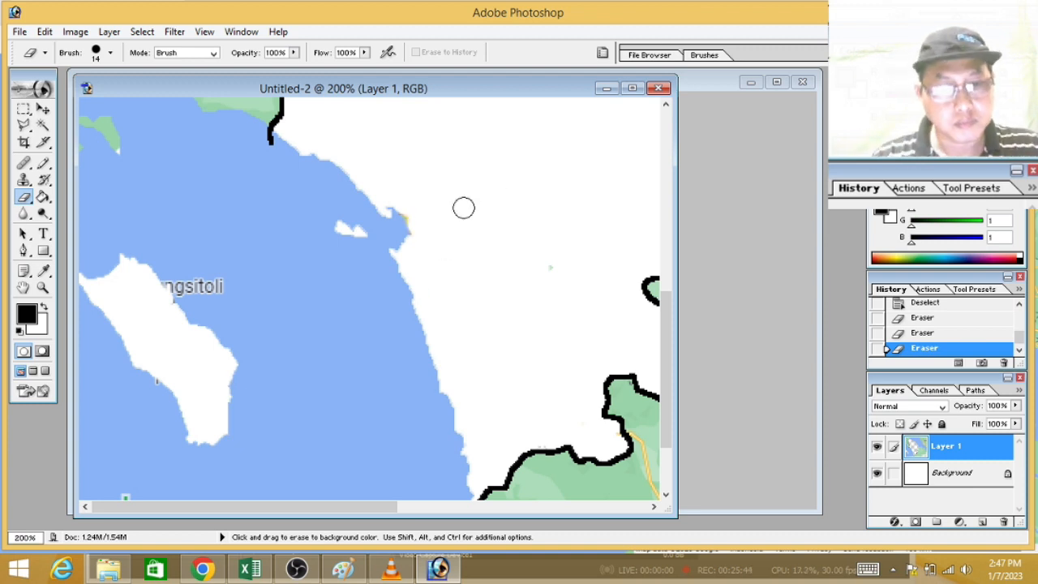
Step: Set the foreground colour to bright blue (0113FF)
key("ctrl")
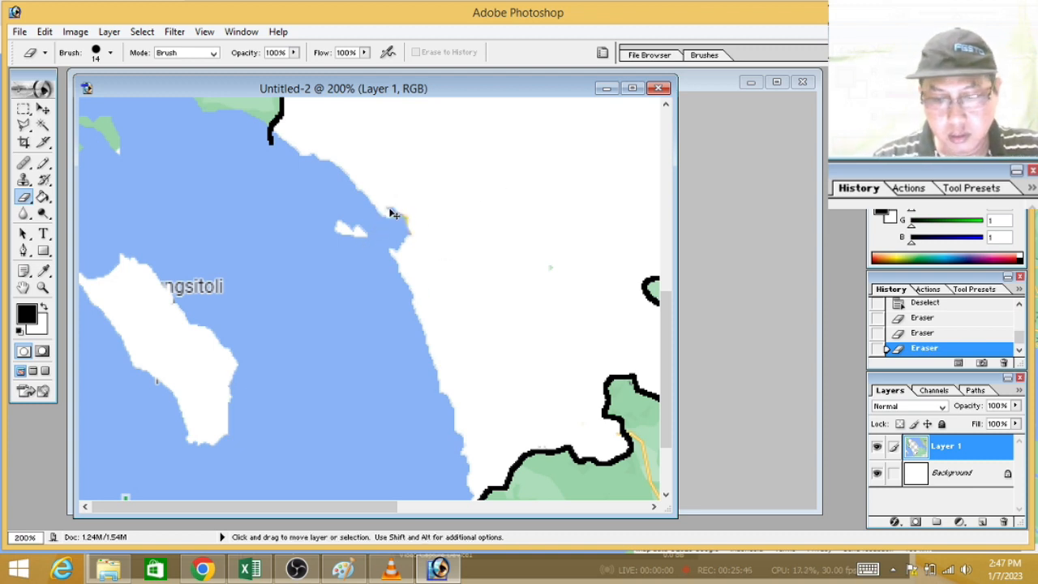
key("ctrl+plus")
key("ctrl+minus")
key("ctrl+minus")
key("ctrl+minus")
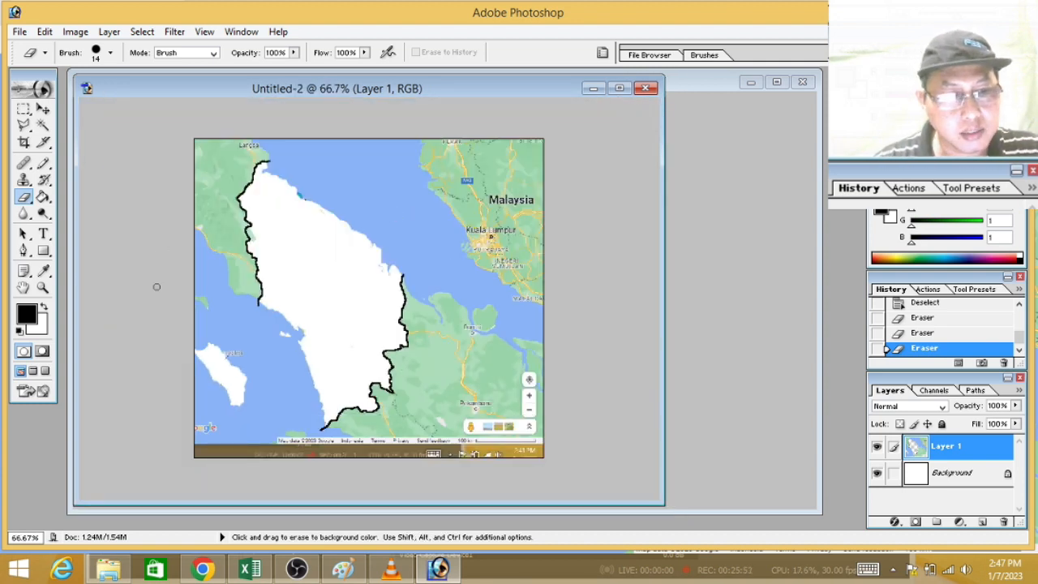
left_click(27, 313)
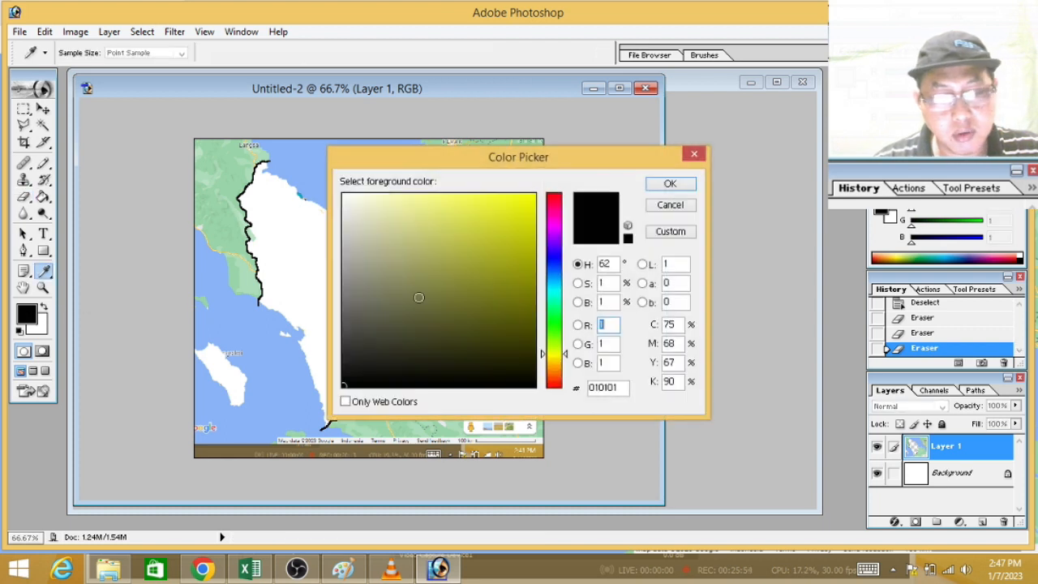
left_click(533, 196)
left_click(668, 184)
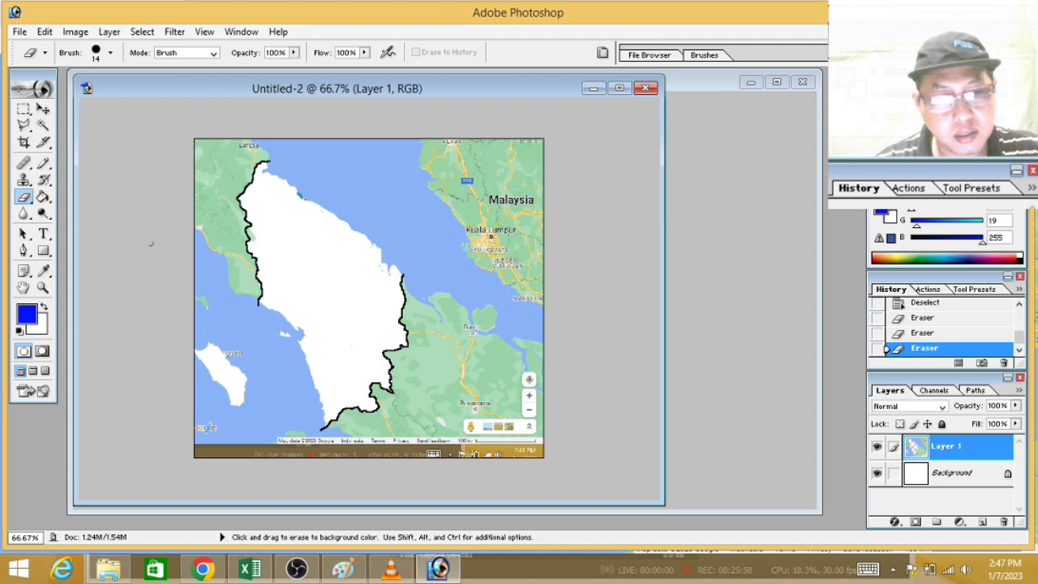
Step: Fill the white North Sumatra mainland and Nias island with the blue foreground colour using the Paint Bucket
left_click(45, 197)
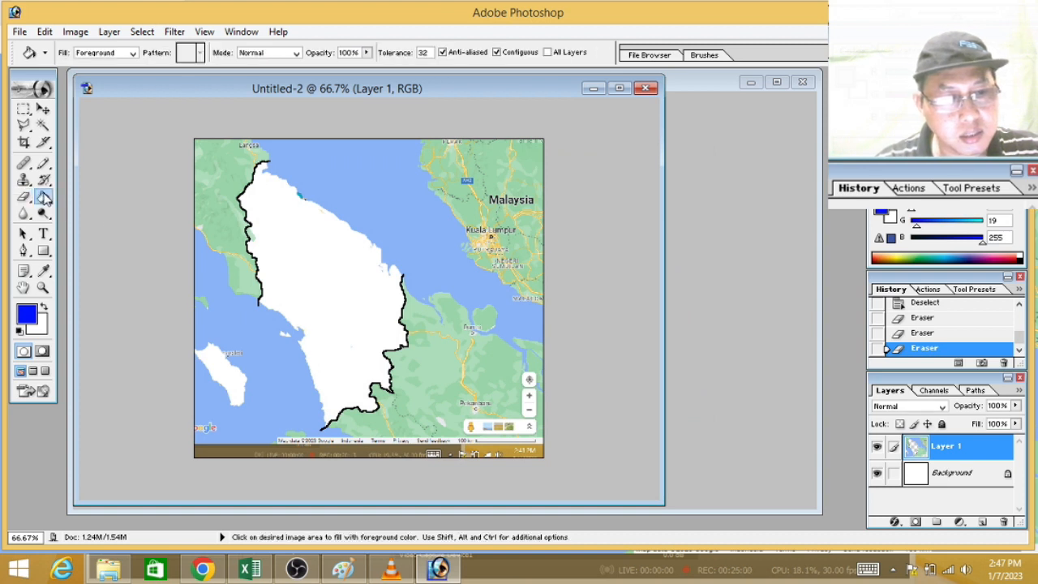
left_click(45, 199)
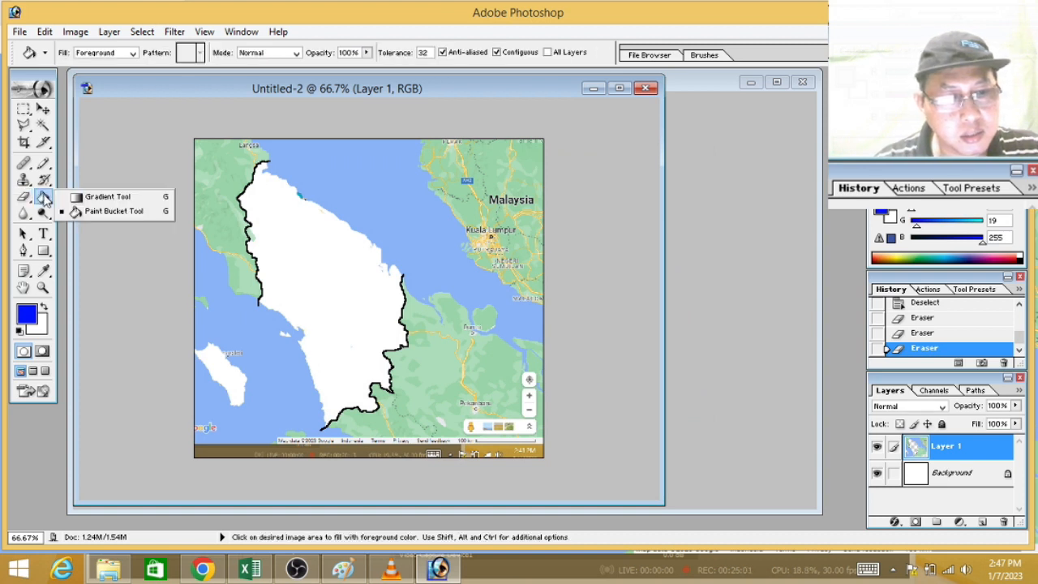
left_click(89, 210)
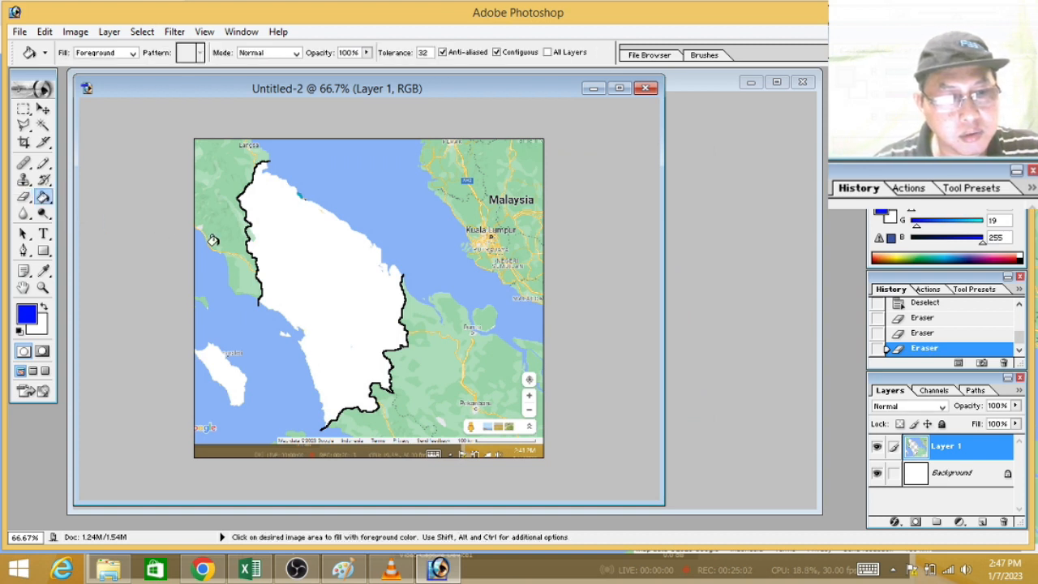
left_click(317, 245)
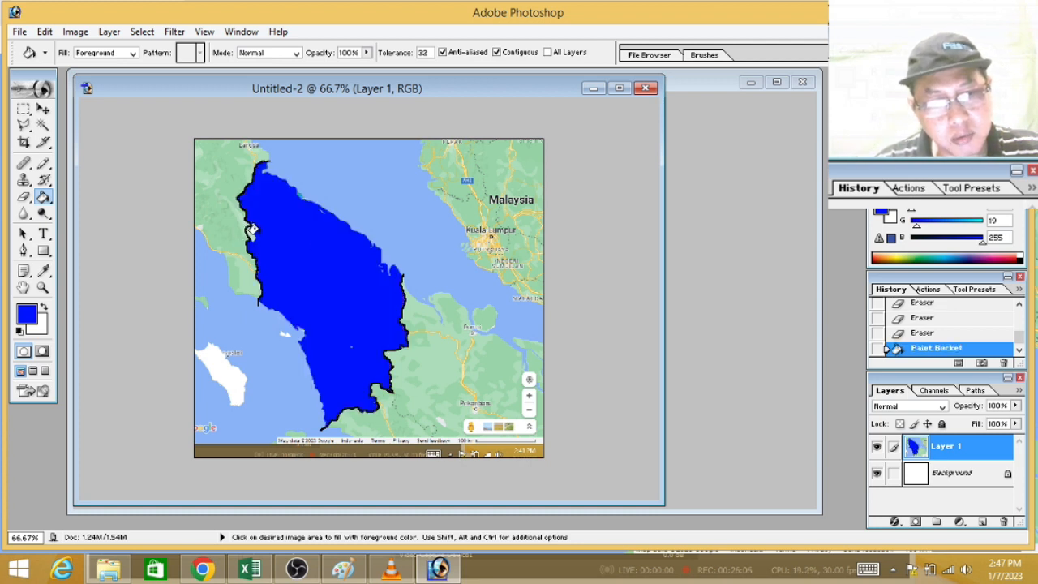
left_click(215, 363)
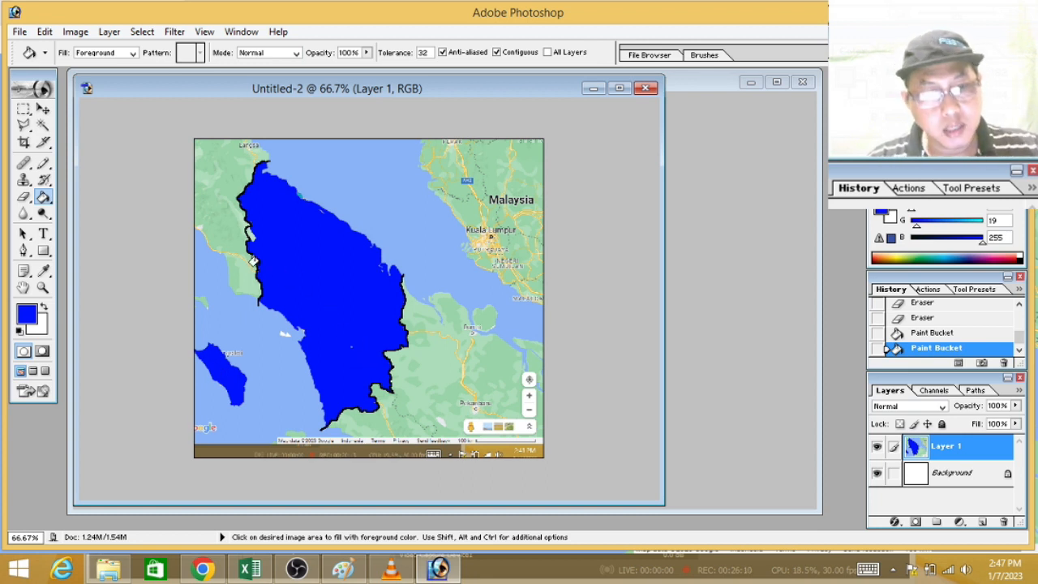
Step: Clear the leftover green patch just inside the province's western border to white with the Magic Wand
left_click(24, 109)
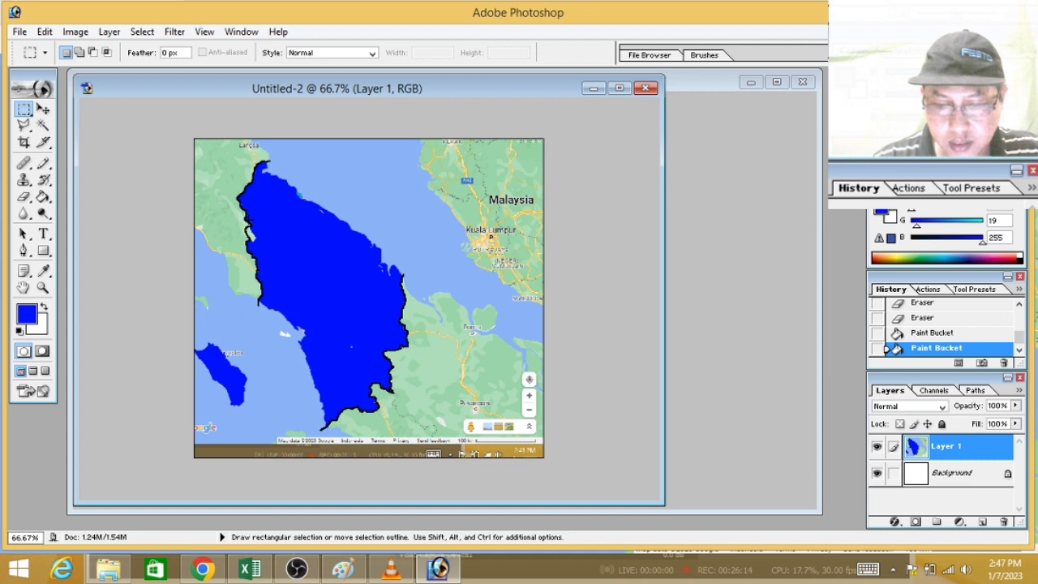
key("ctrl+plus")
key("ctrl+plus")
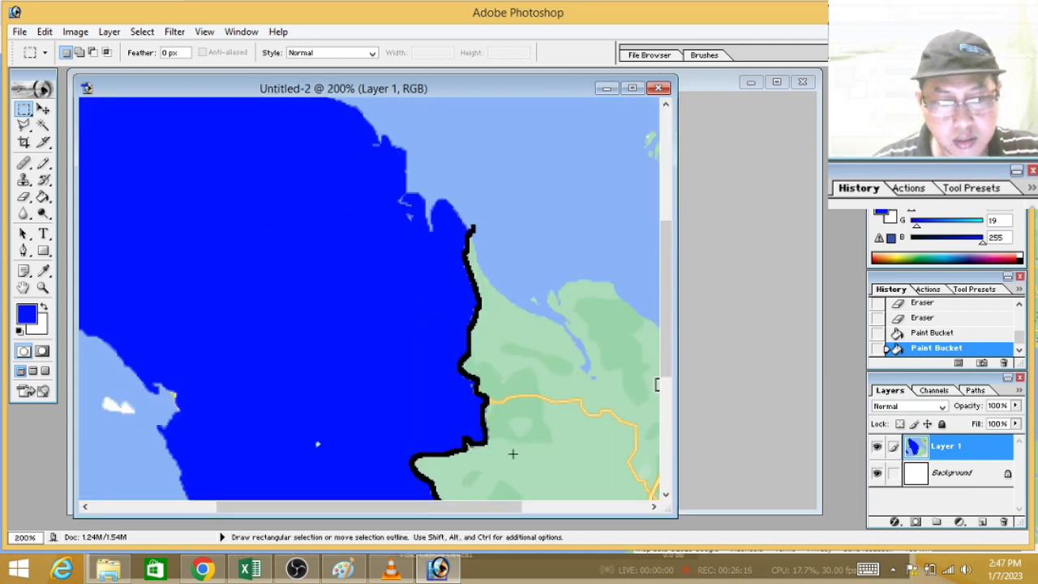
left_click_drag(512, 505, 433, 506)
left_click_drag(666, 357, 664, 266)
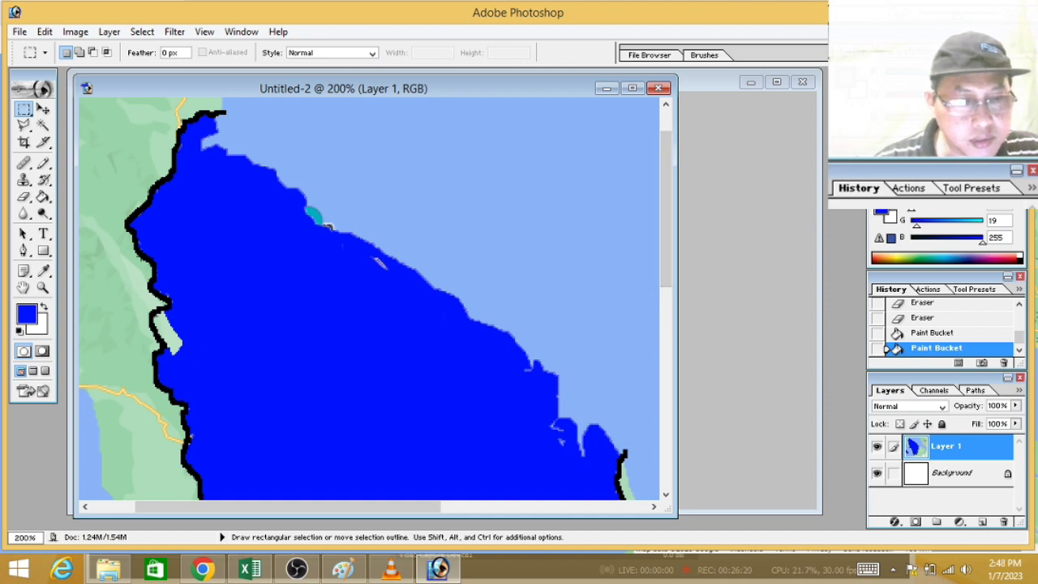
left_click(42, 125)
left_click(170, 329)
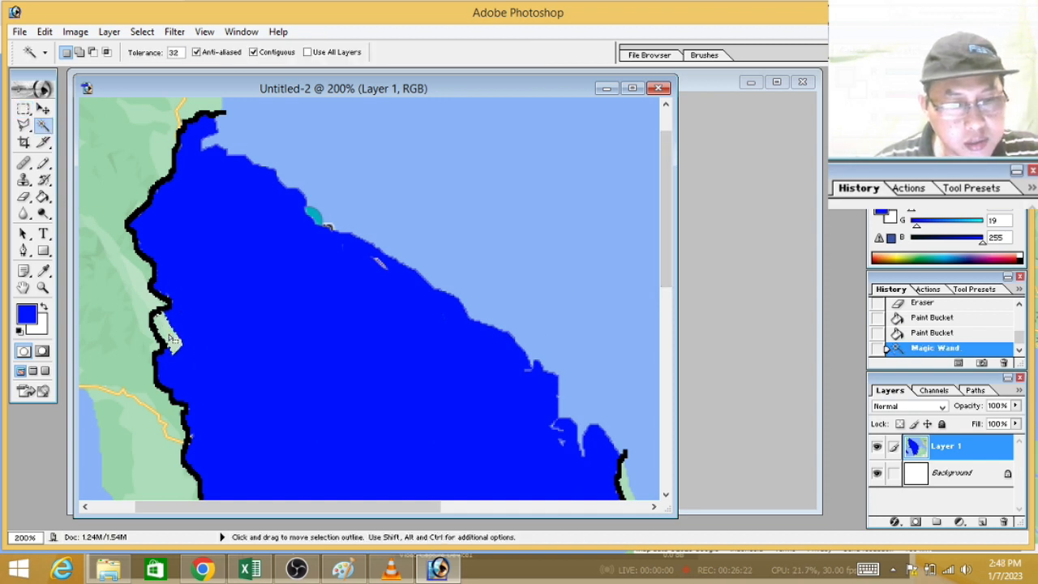
key("Delete")
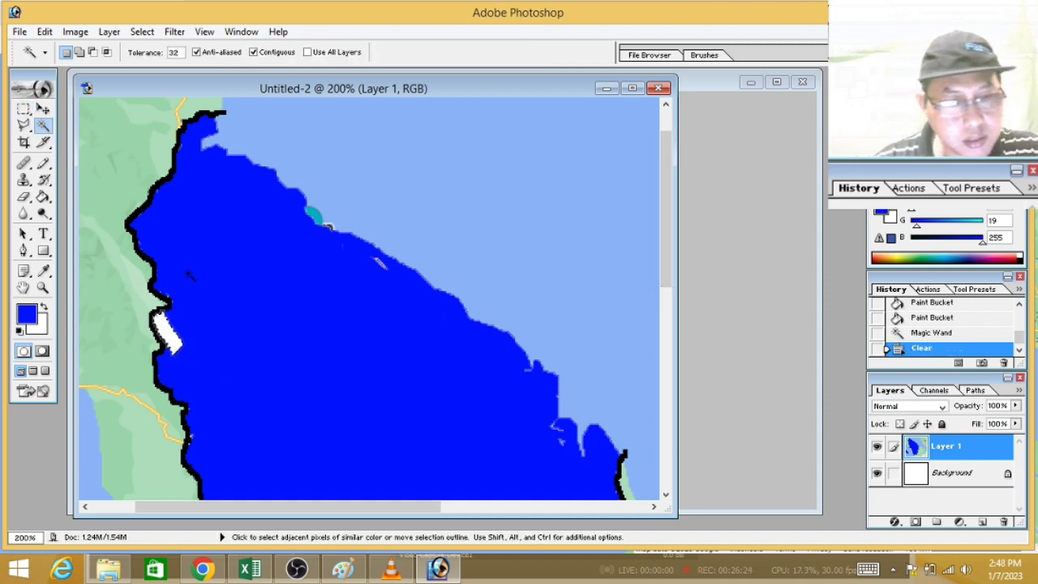
Step: Remove the selection and fill the cleared white patch at the western border with blue using the Paint Bucket
left_click(25, 107)
left_click(100, 155)
left_click(42, 196)
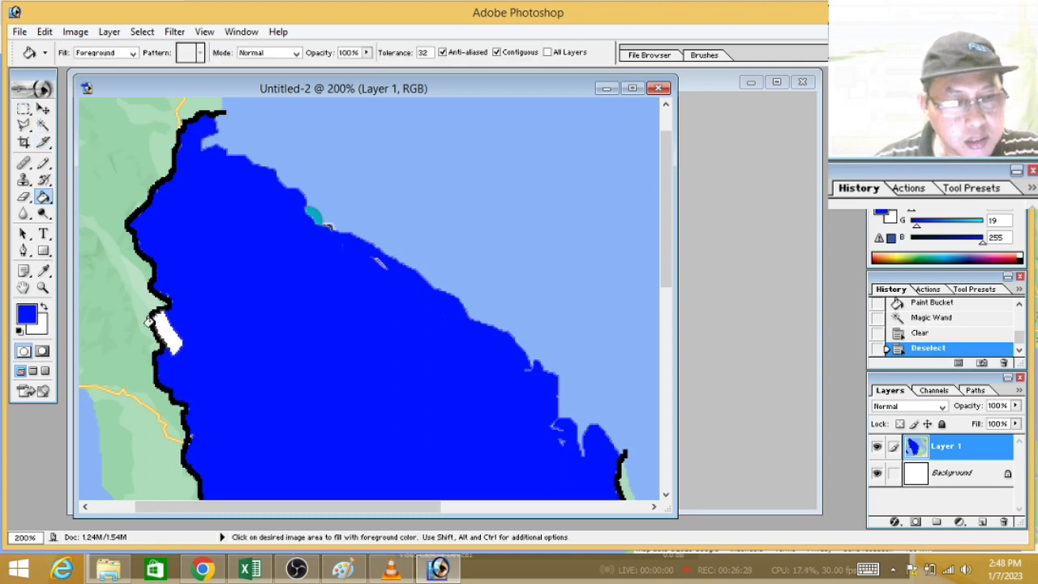
left_click(161, 326)
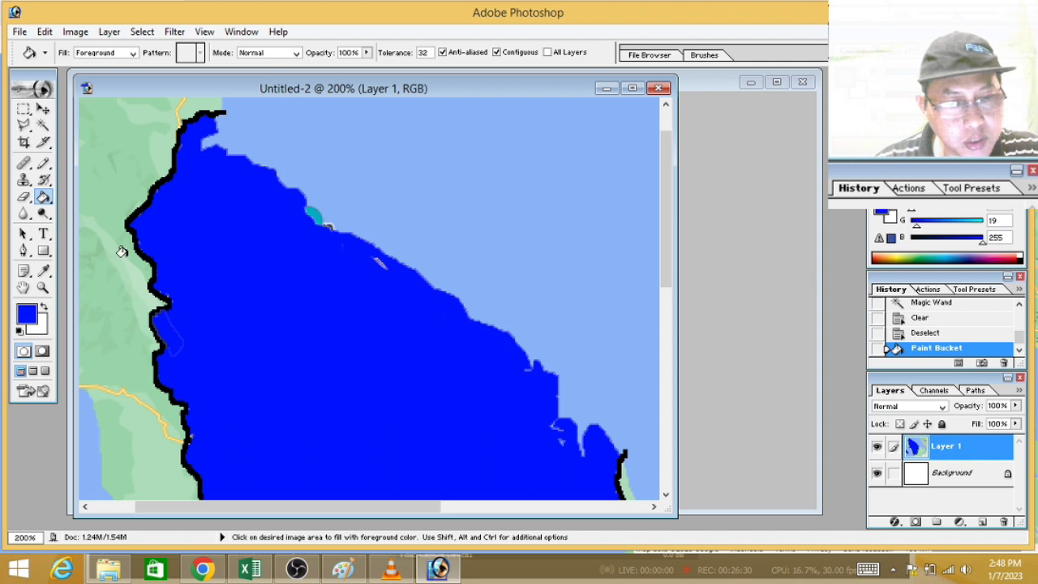
Step: Paint over the patch's leftover outline and the pale sliver near the northeast coast in blue with the 13 px Brush
left_click(44, 164)
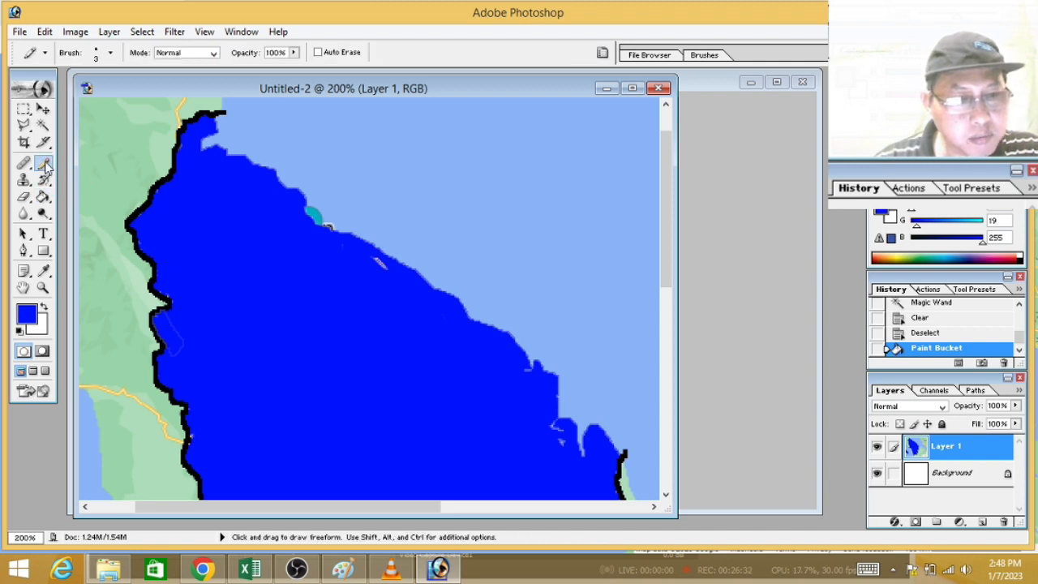
left_click_drag(47, 166, 71, 166)
left_click(94, 164)
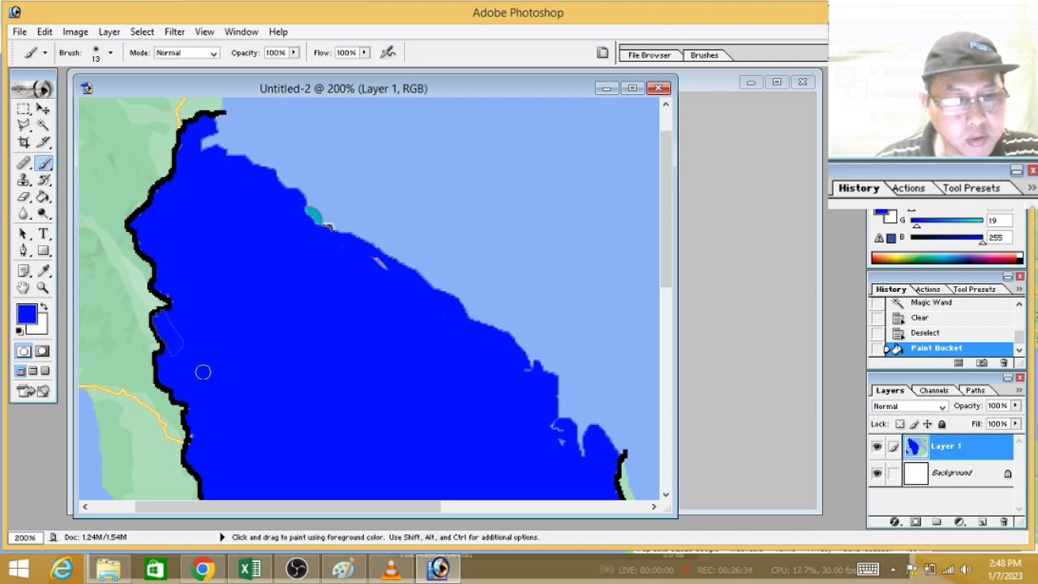
left_click(168, 323)
left_click(167, 319)
left_click(170, 325)
left_click(176, 353)
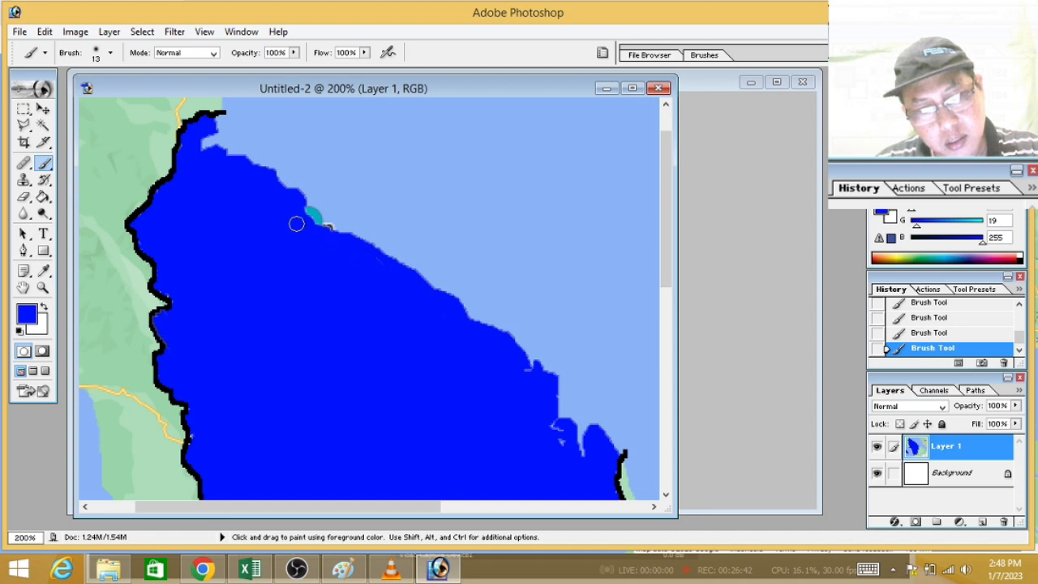
Step: Fill the small white island off Sibolga with blue using the Paint Bucket
left_click_drag(666, 198, 694, 349)
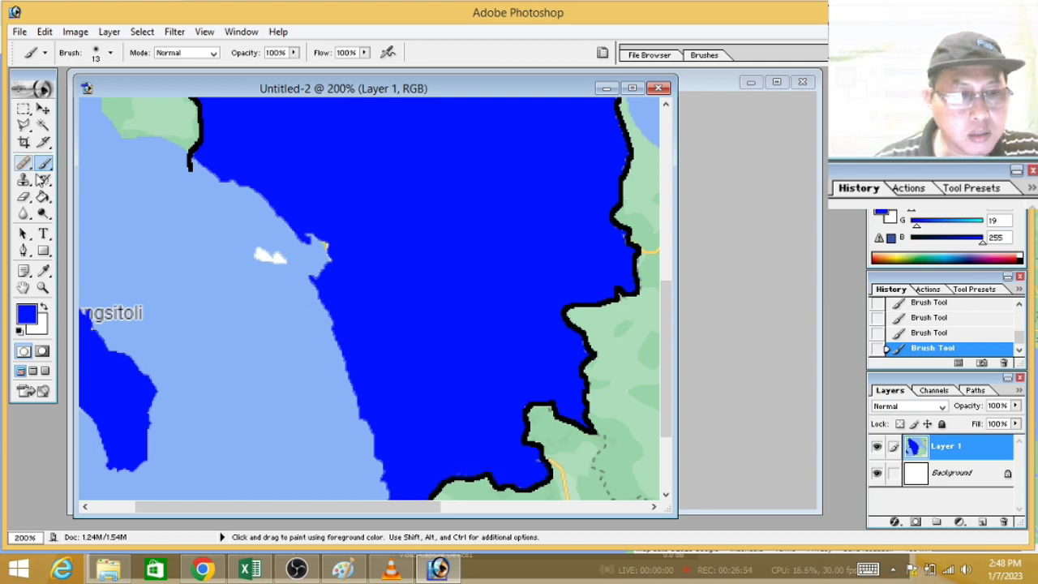
left_click(42, 196)
left_click(253, 249)
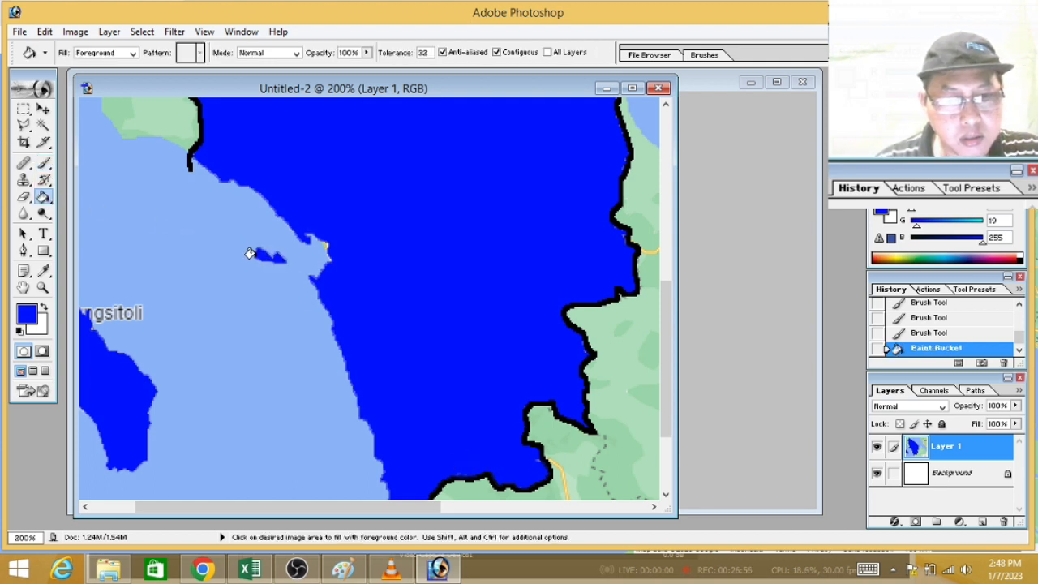
left_click_drag(434, 506, 459, 510)
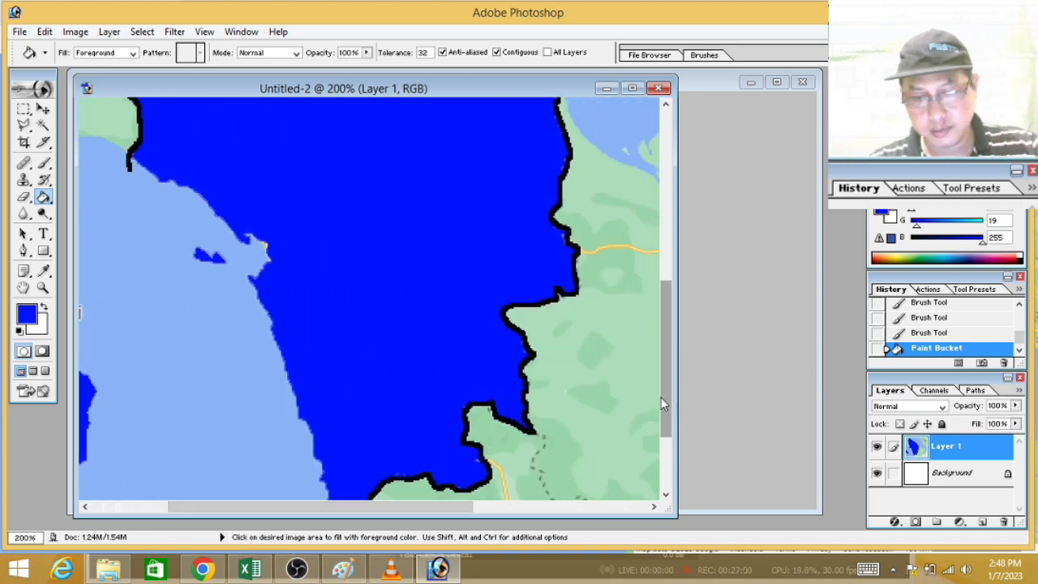
key("ctrl+minus")
key("ctrl+minus")
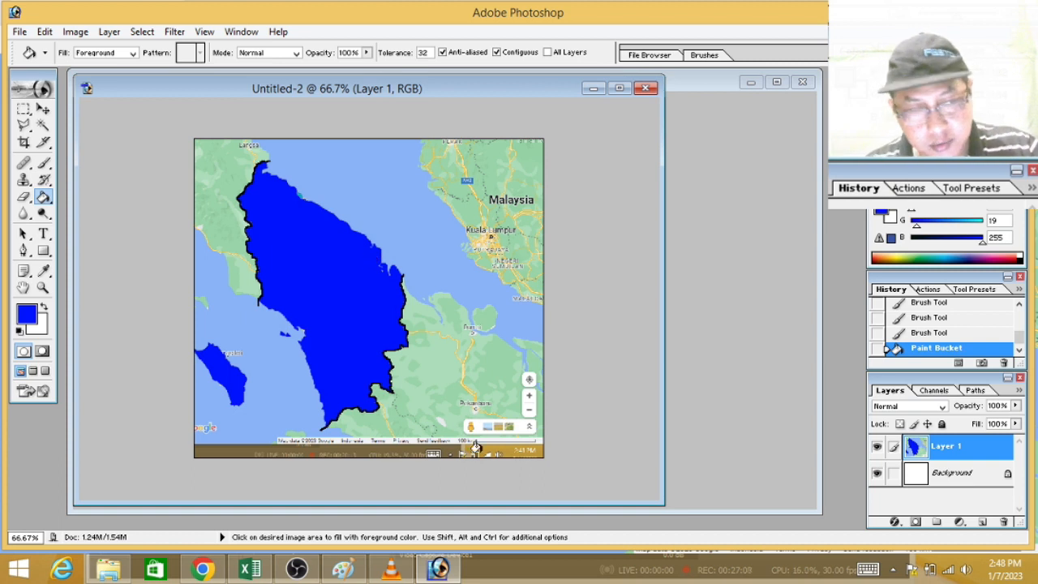
Step: Set the foreground colour to bright yellow and draw a square on the map's 100 km scale bar, with sides matching the bar's length
left_click(24, 109)
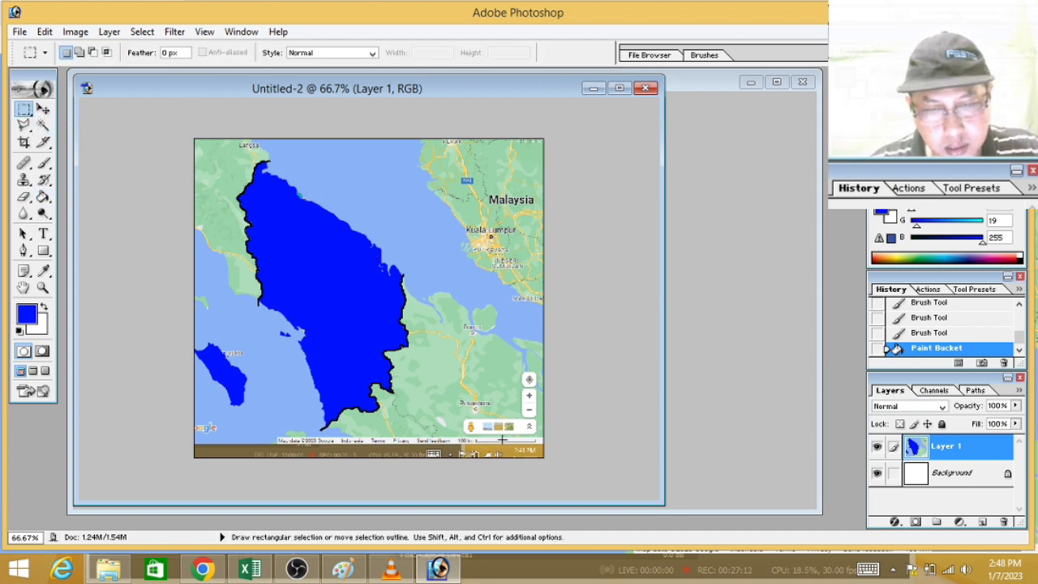
key("ctrl+plus")
key("ctrl+plus")
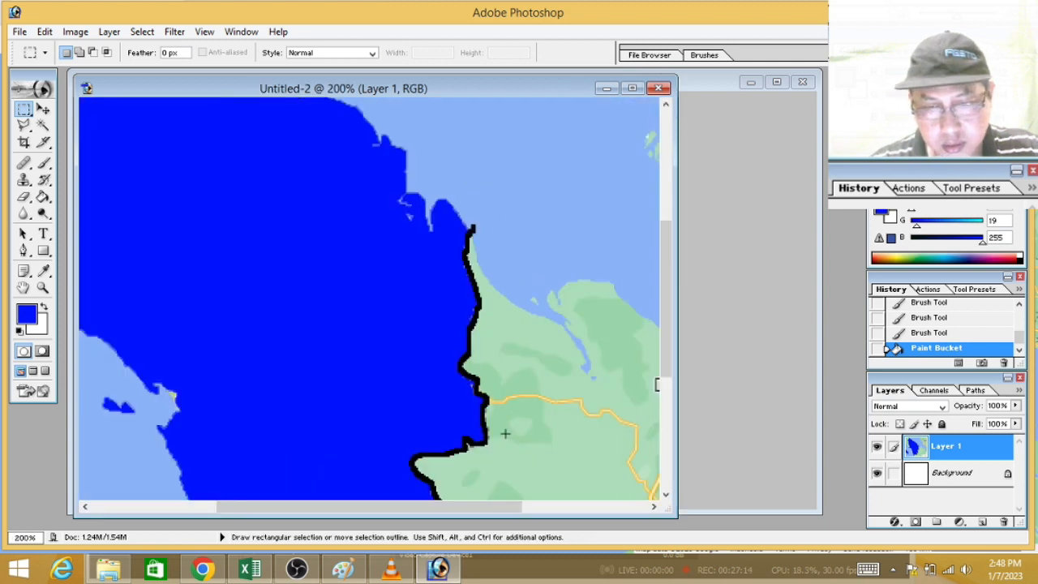
left_click_drag(663, 321, 637, 518)
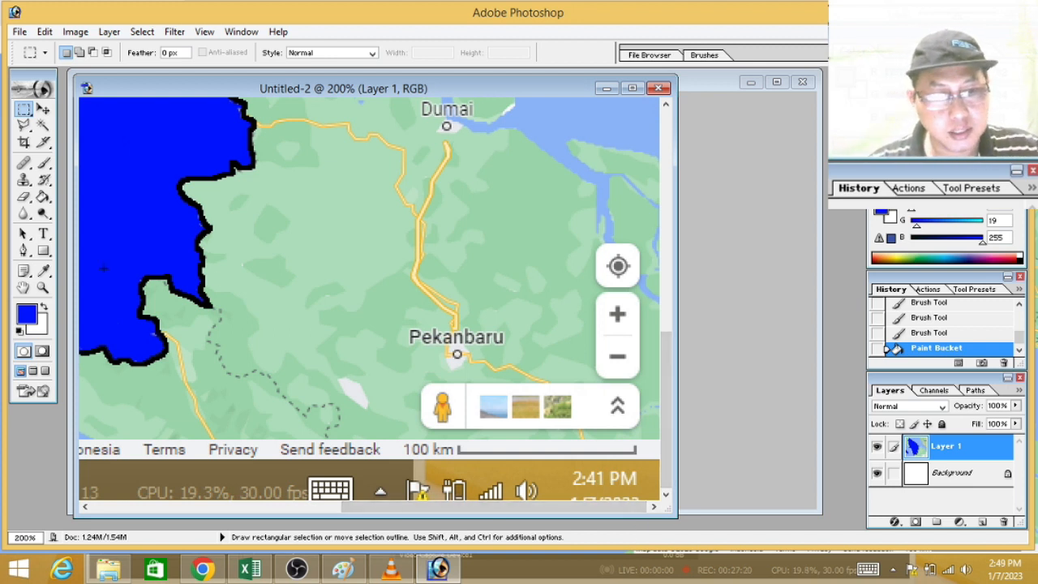
left_click(30, 323)
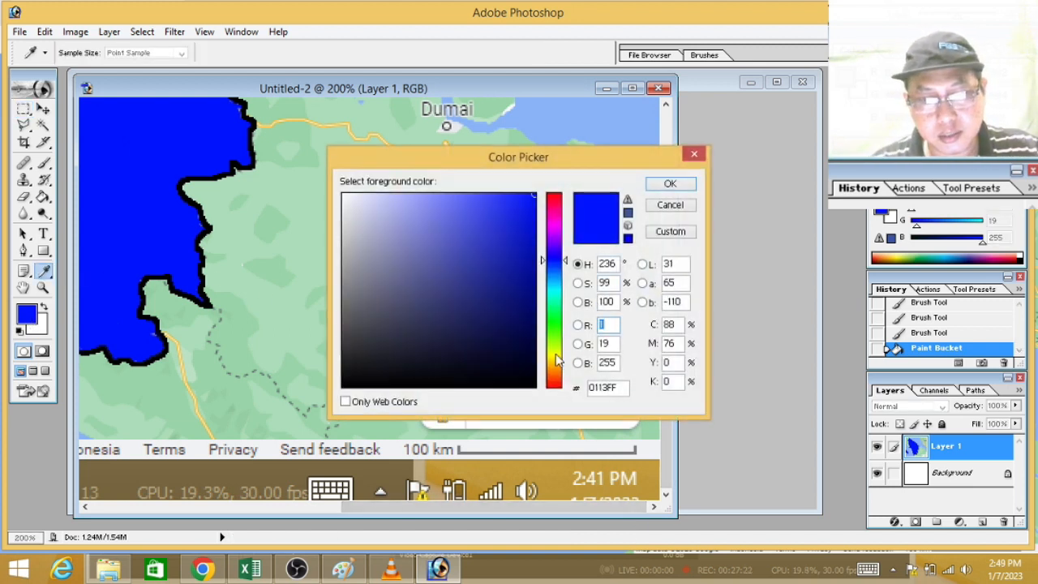
left_click(555, 354)
left_click(536, 196)
left_click(669, 186)
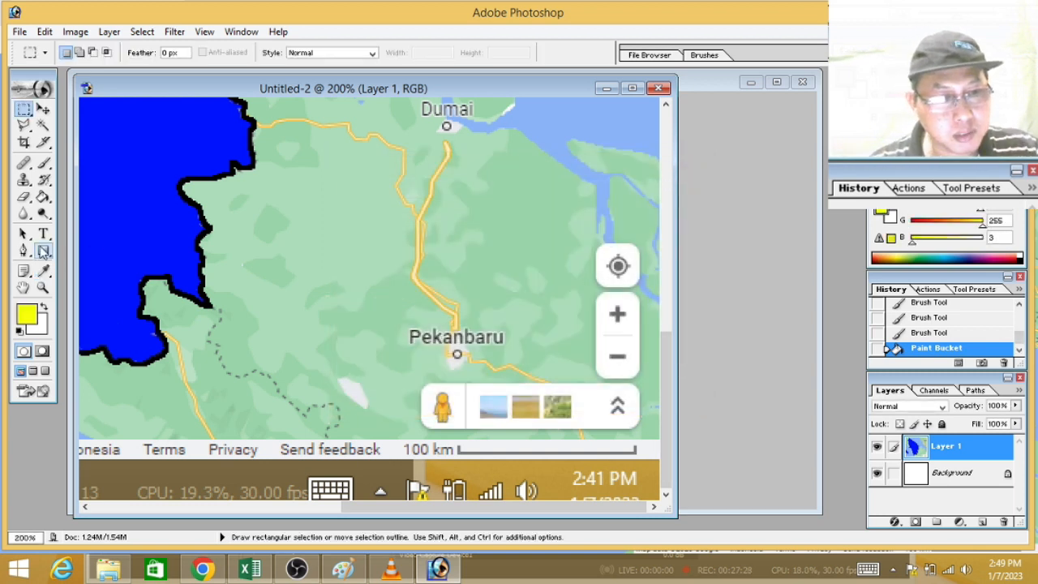
left_click(44, 250)
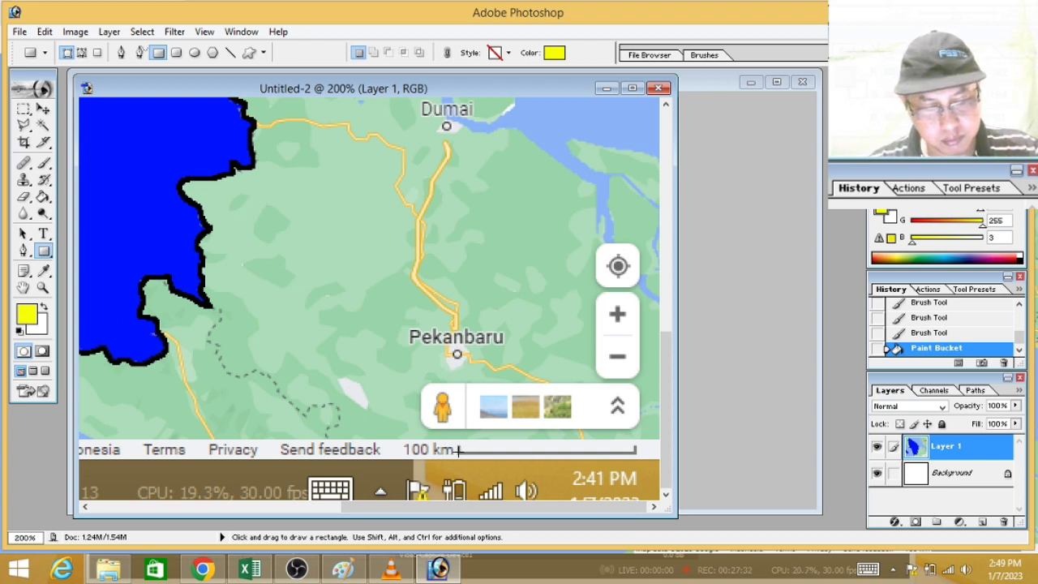
left_click_drag(477, 443, 635, 253)
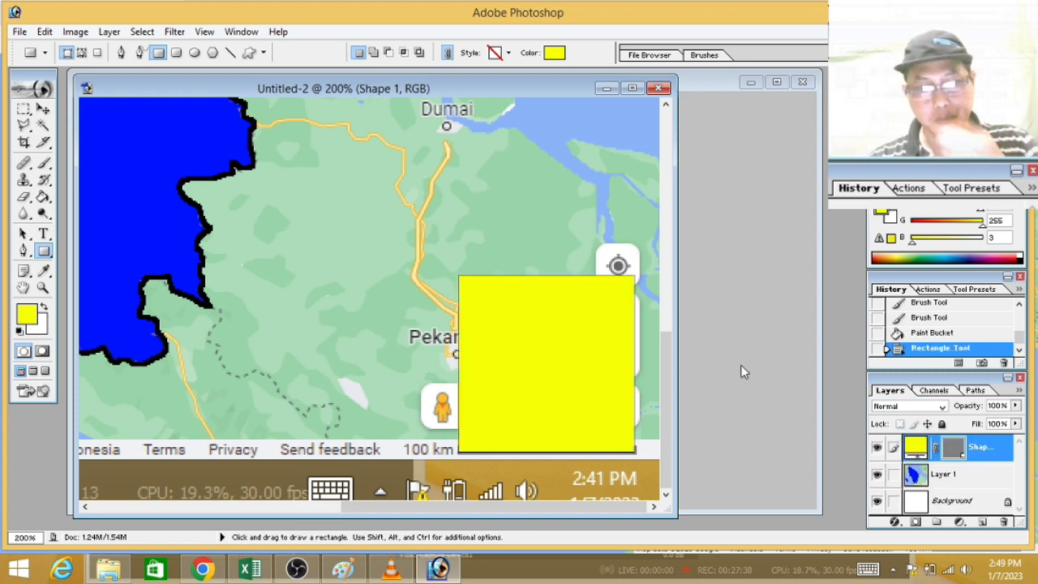
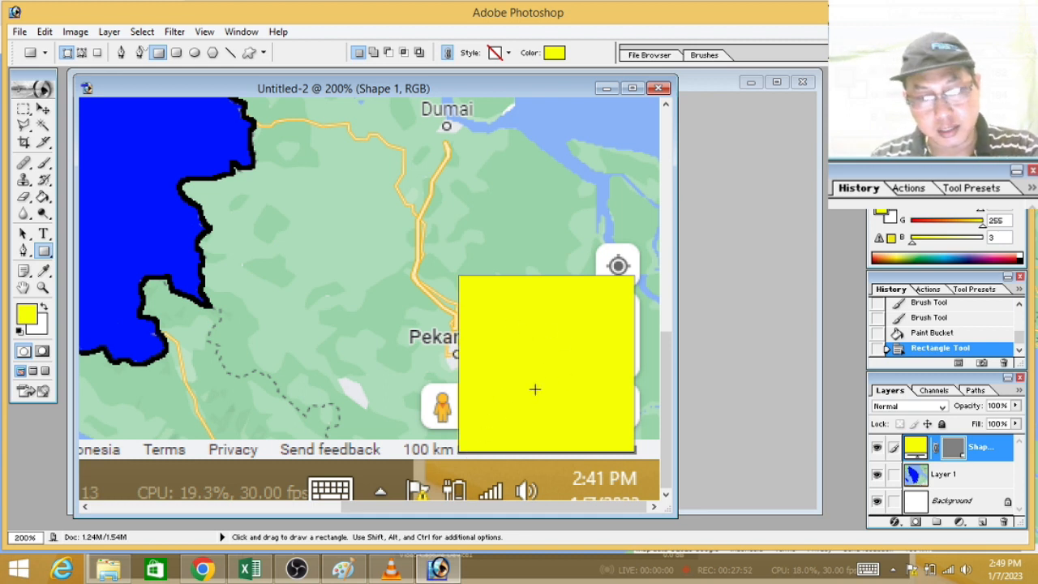
Step: Select all the solid blue areas of the map with Color Range by sampling the blue province fill
key("ctrl+minus")
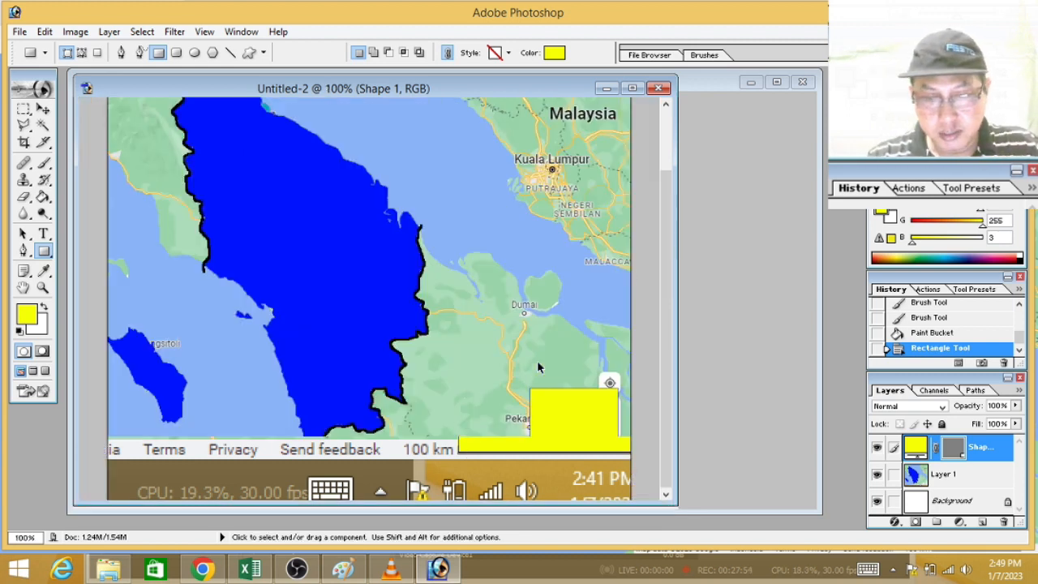
key("ctrl+minus")
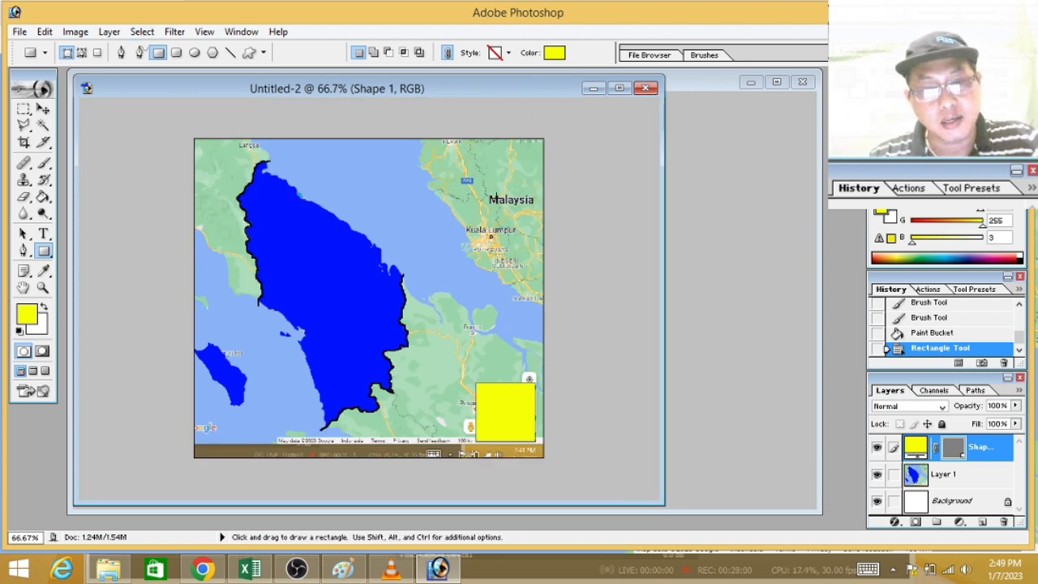
left_click(140, 32)
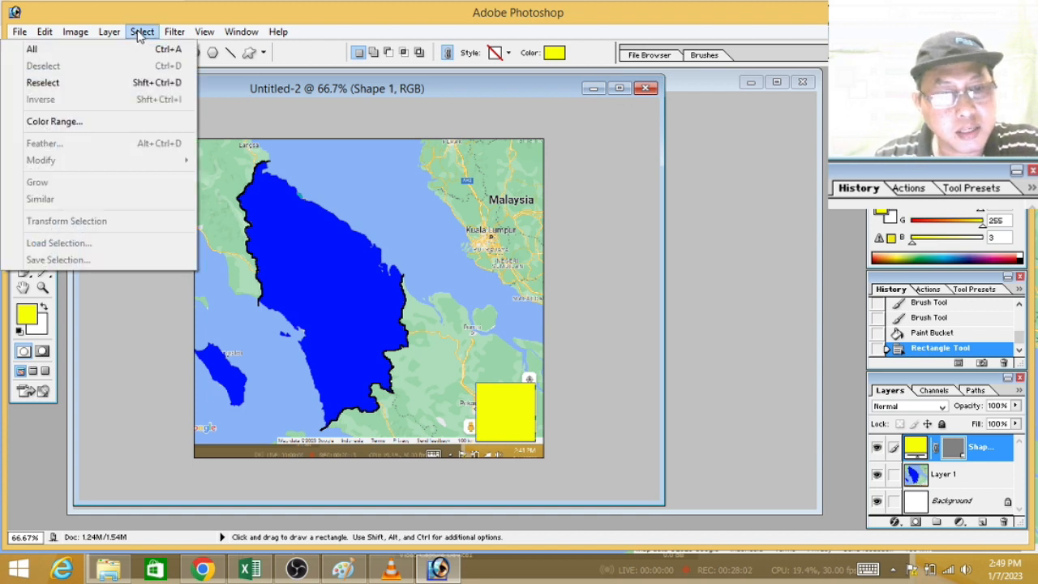
left_click(81, 122)
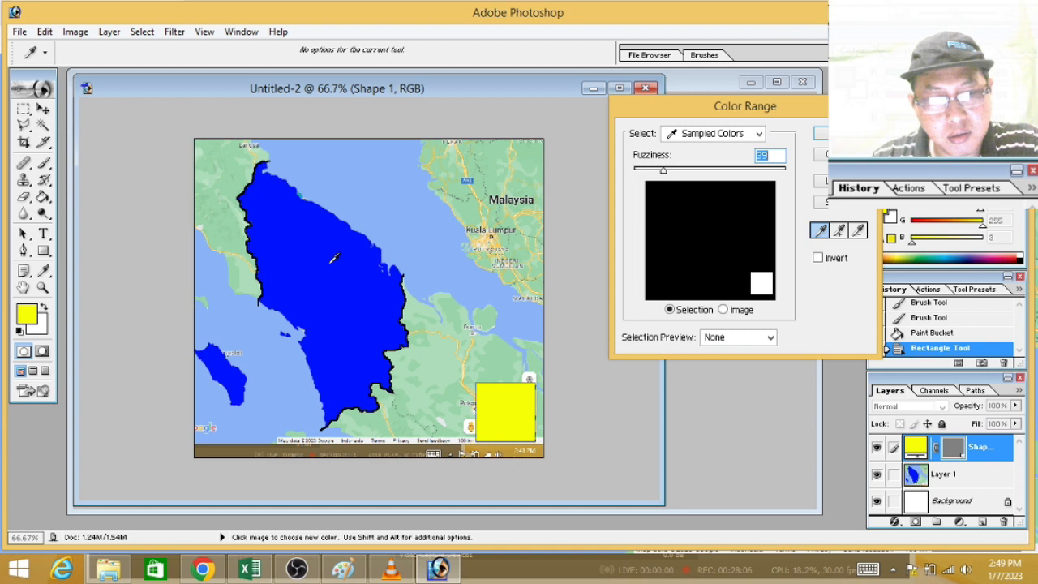
left_click(332, 259)
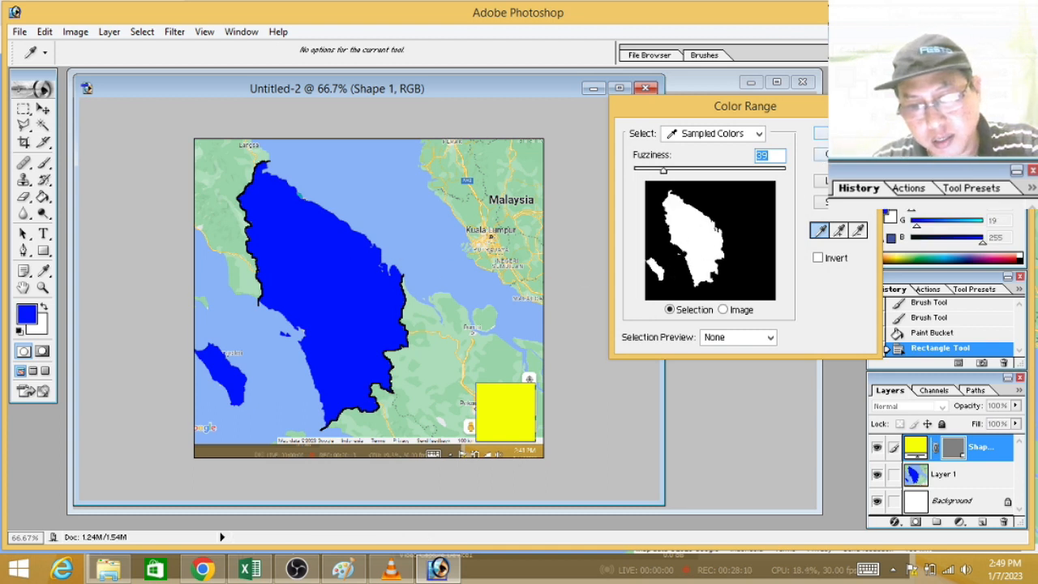
key("Return")
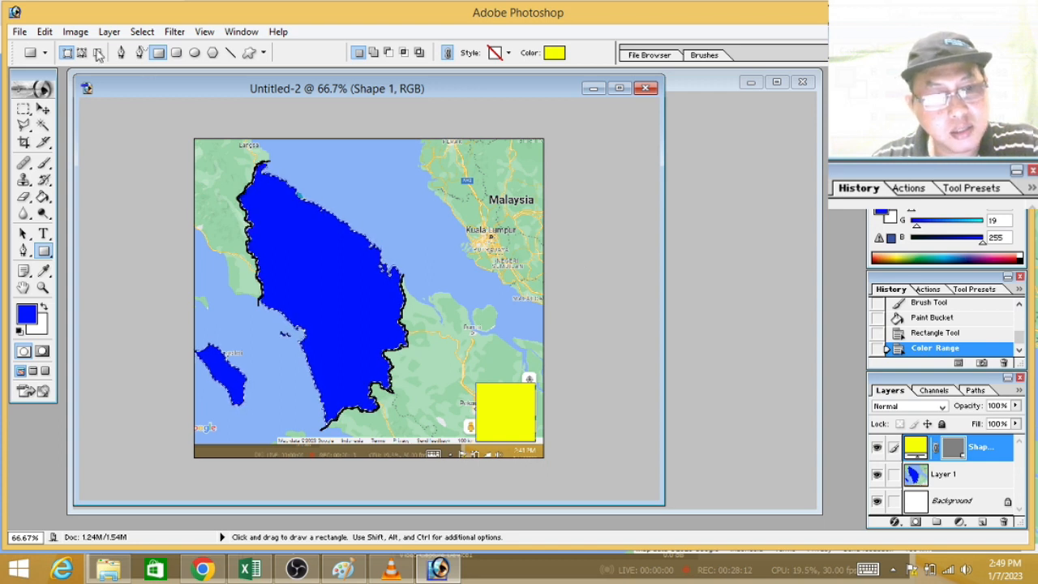
Step: Display the histogram of the blue selection, switch to the Excel sheet and record its pixel count, 93996, in cell C9
left_click(75, 32)
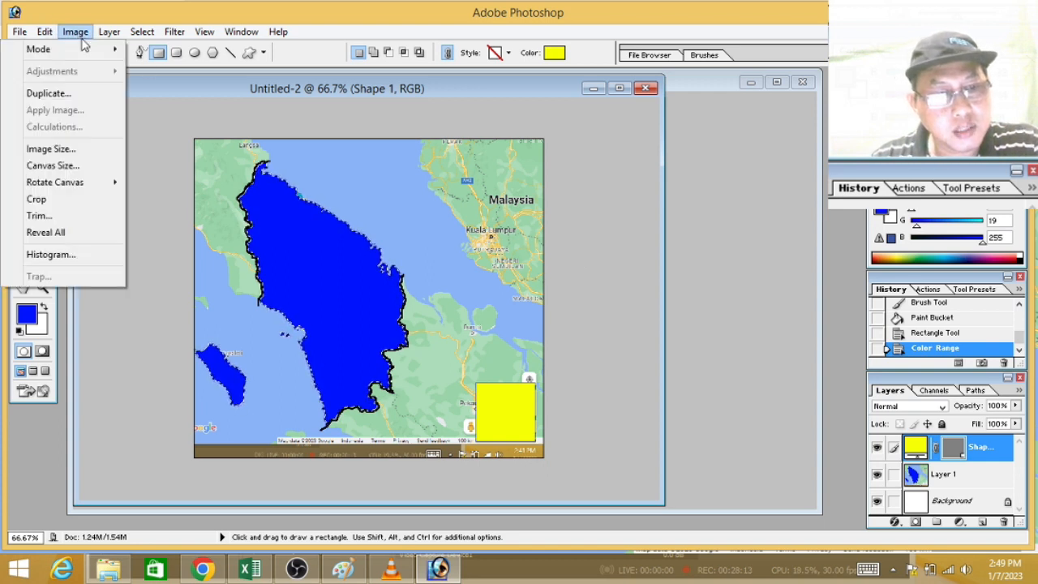
left_click(70, 253)
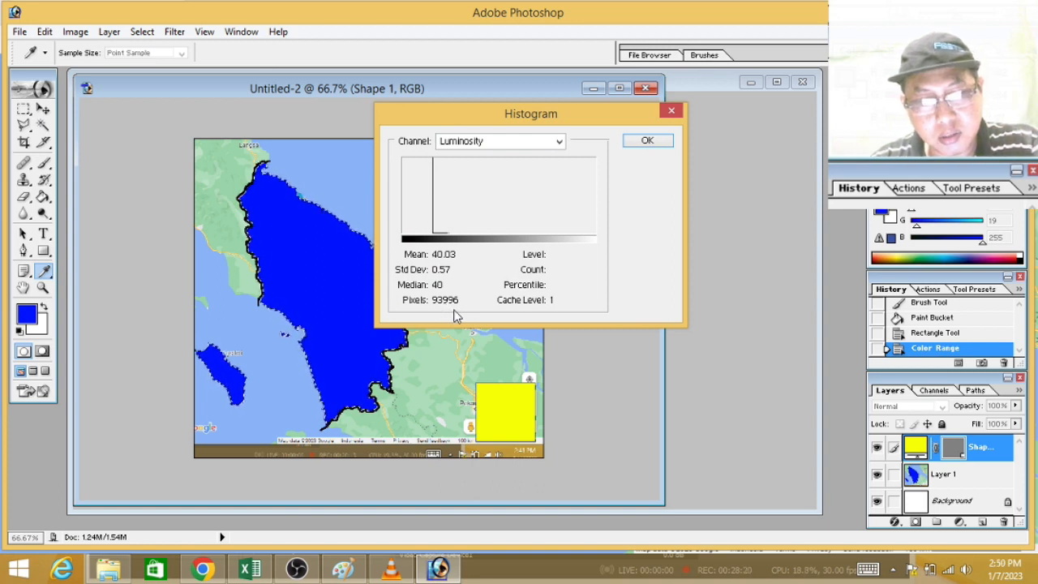
left_click(249, 568)
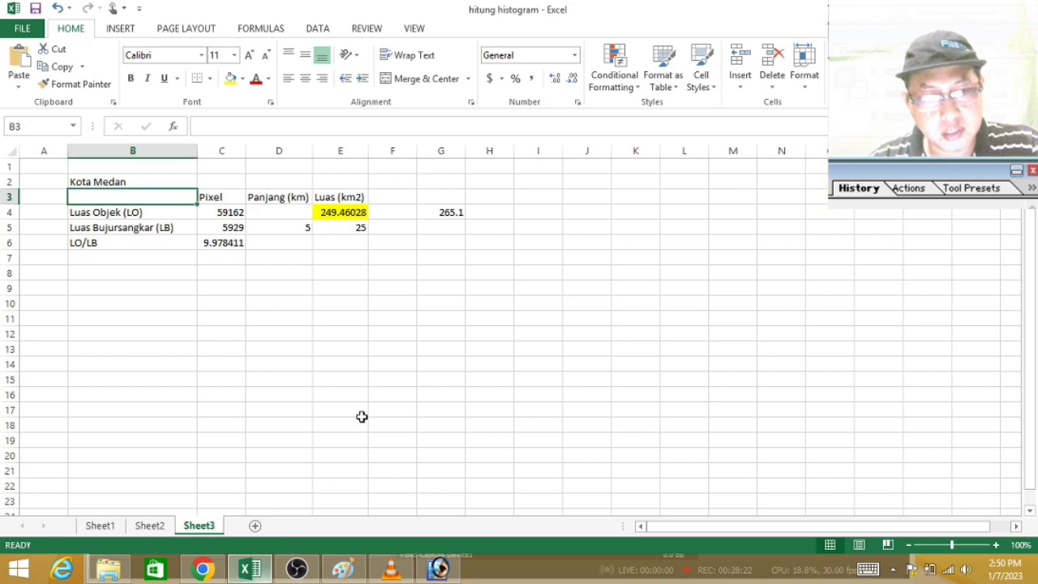
left_click(213, 289)
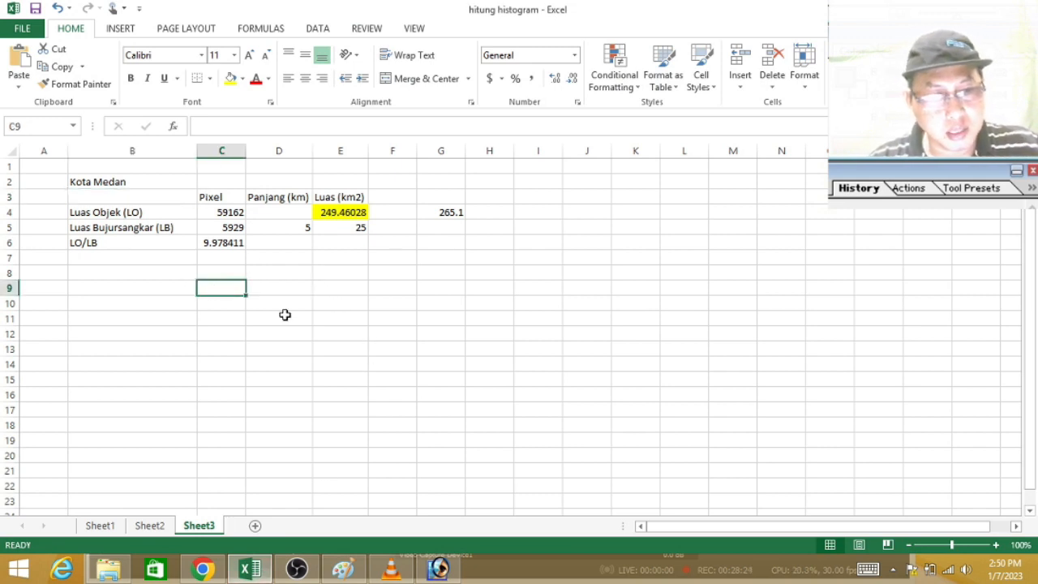
type("9")
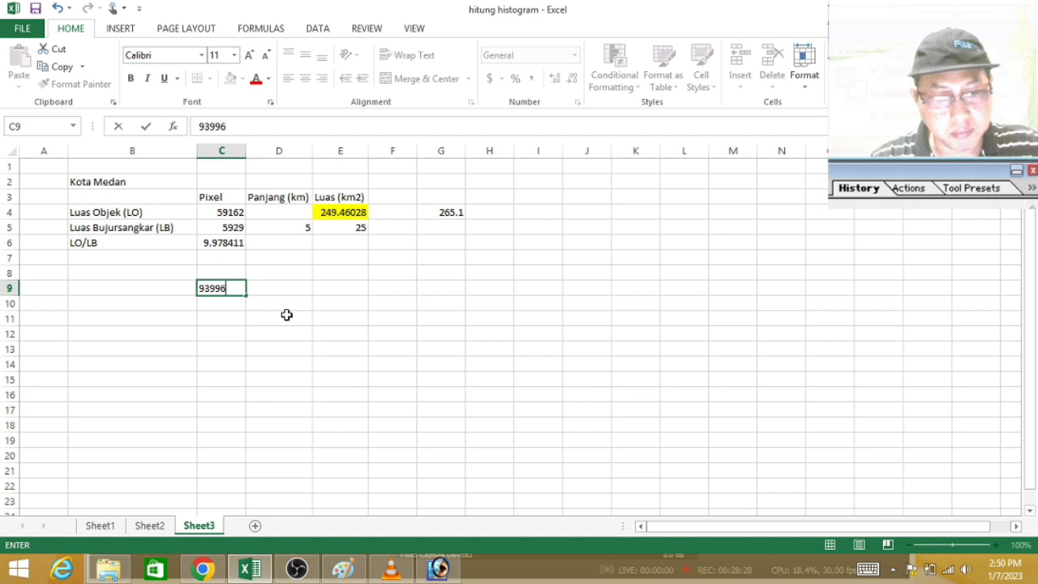
type("3996")
key("Return")
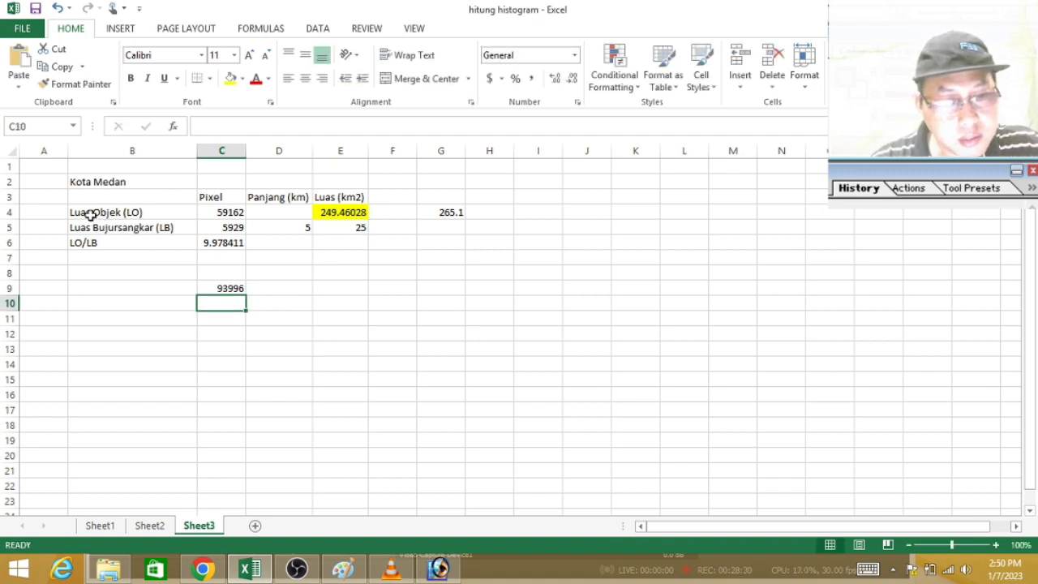
Step: Copy the row labels from B4:B6 to B9:B11 and enter the heading "Prop. Sumatera Utara" in B8
left_click_drag(86, 211, 142, 250)
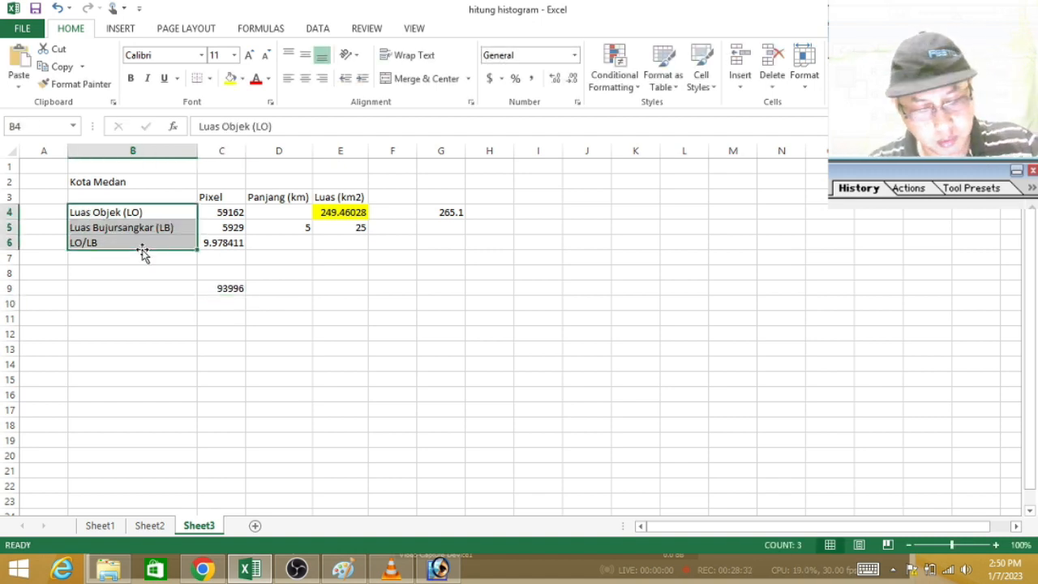
key("ctrl+c")
left_click(139, 288)
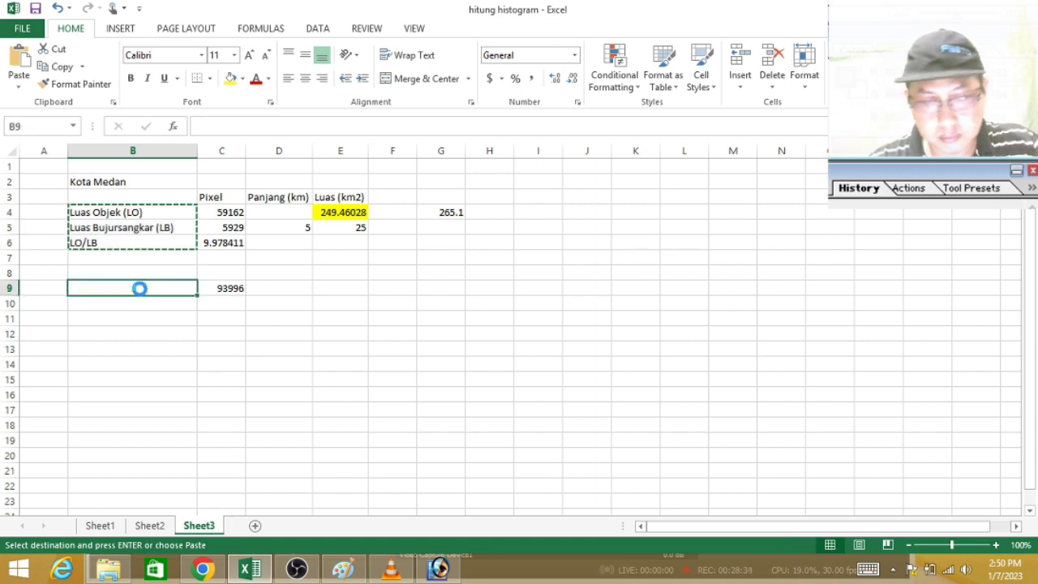
key("Return")
left_click(152, 273)
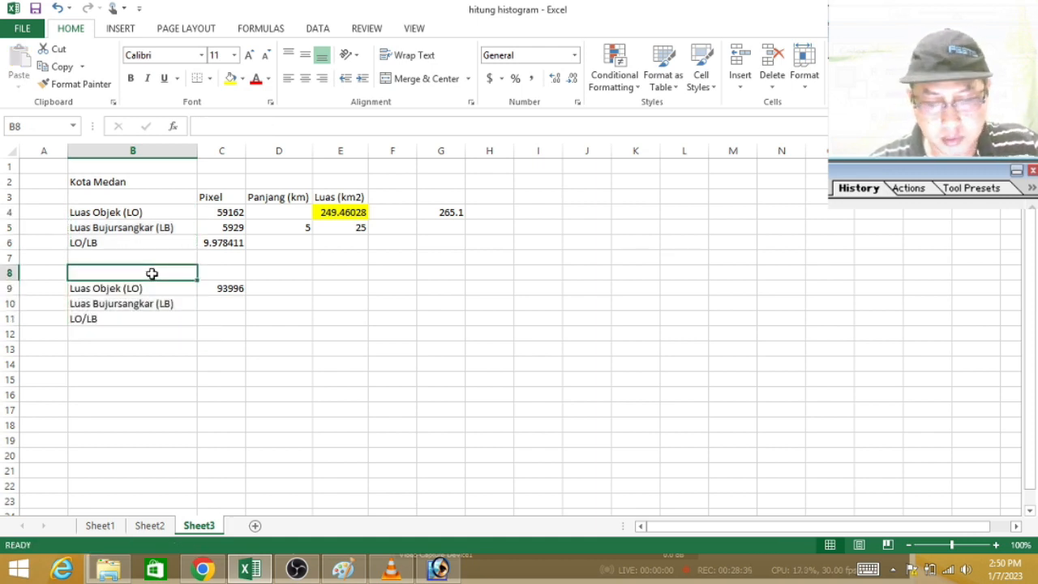
type("Prop. Sumatera Utara")
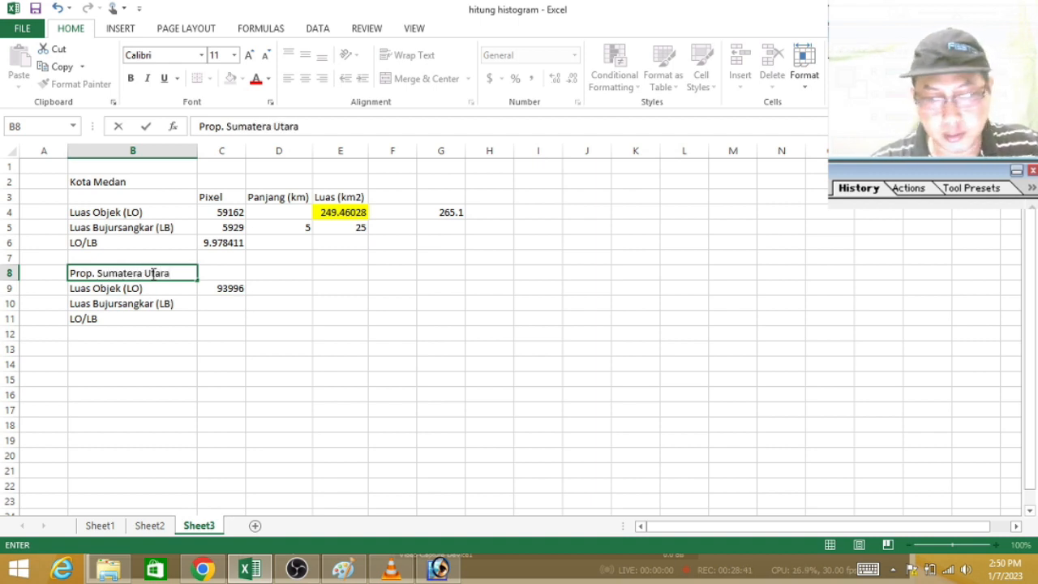
key("Return")
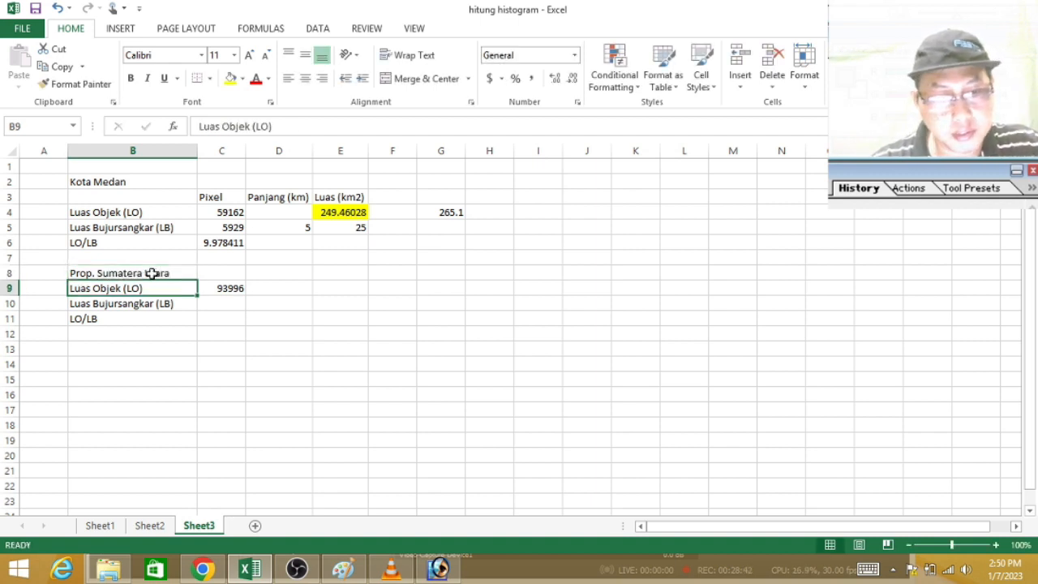
Step: Enter 100 as the reference square's length in D10 and copy the square area formula from E5 to E10
left_click(227, 306)
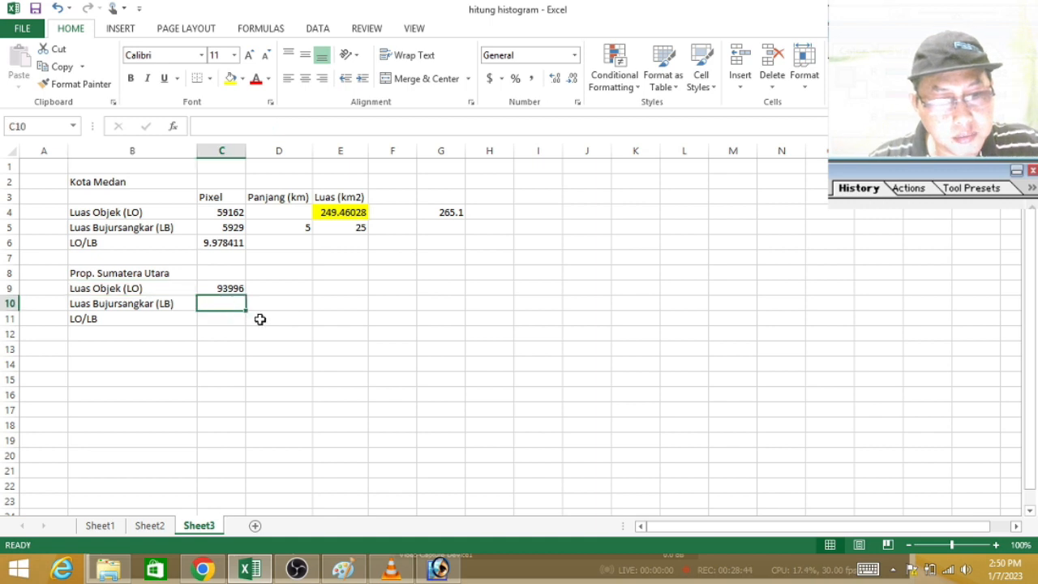
left_click(289, 306)
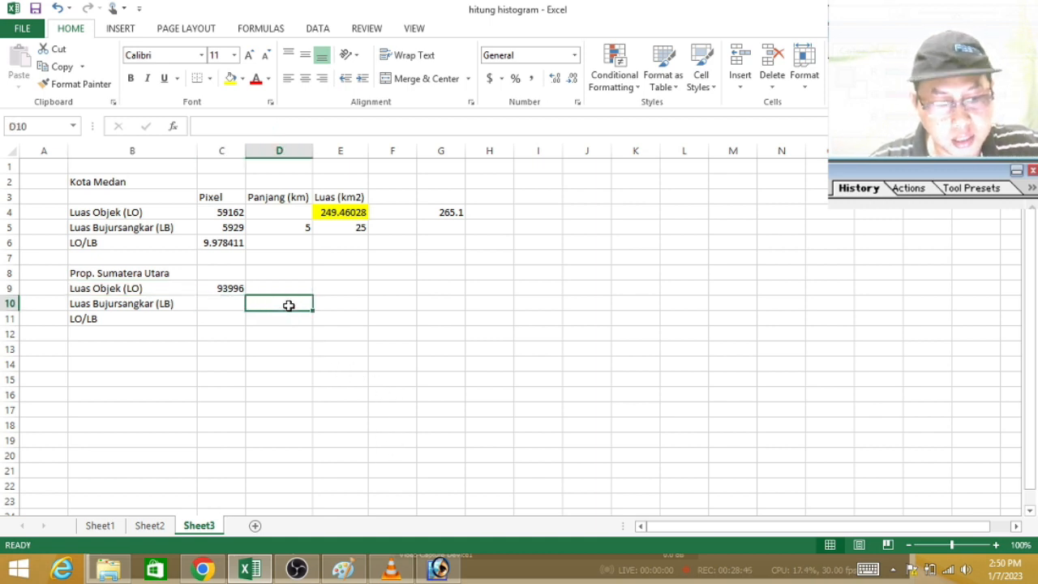
type("100")
key("Return")
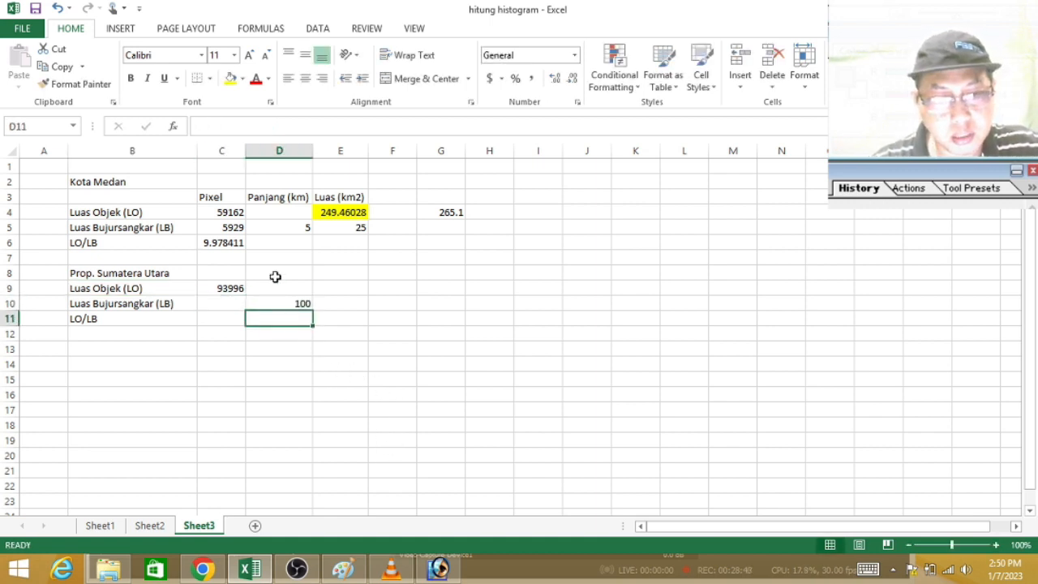
left_click(345, 232)
key("ctrl+c")
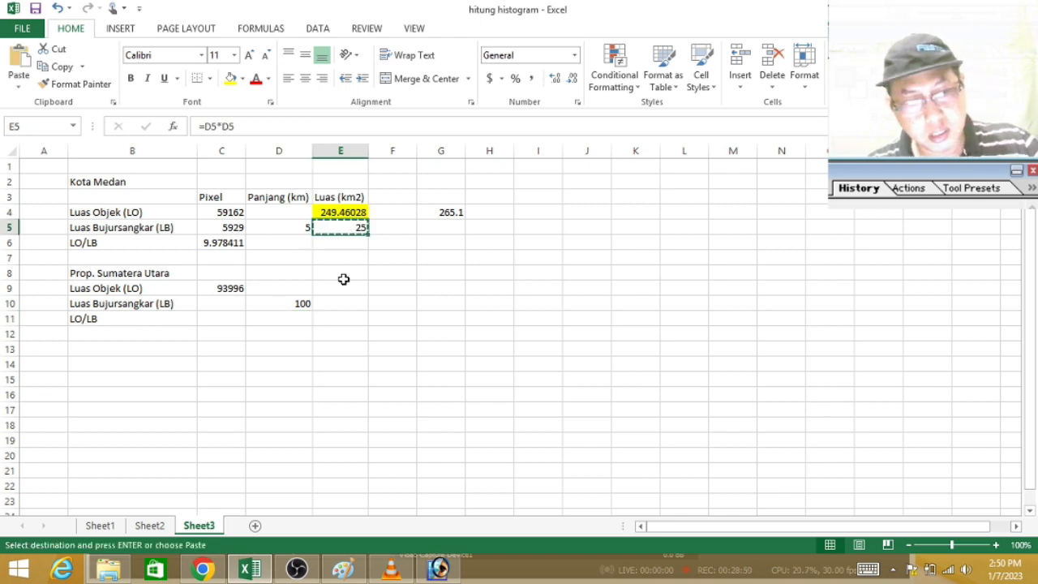
left_click(347, 300)
key("Return")
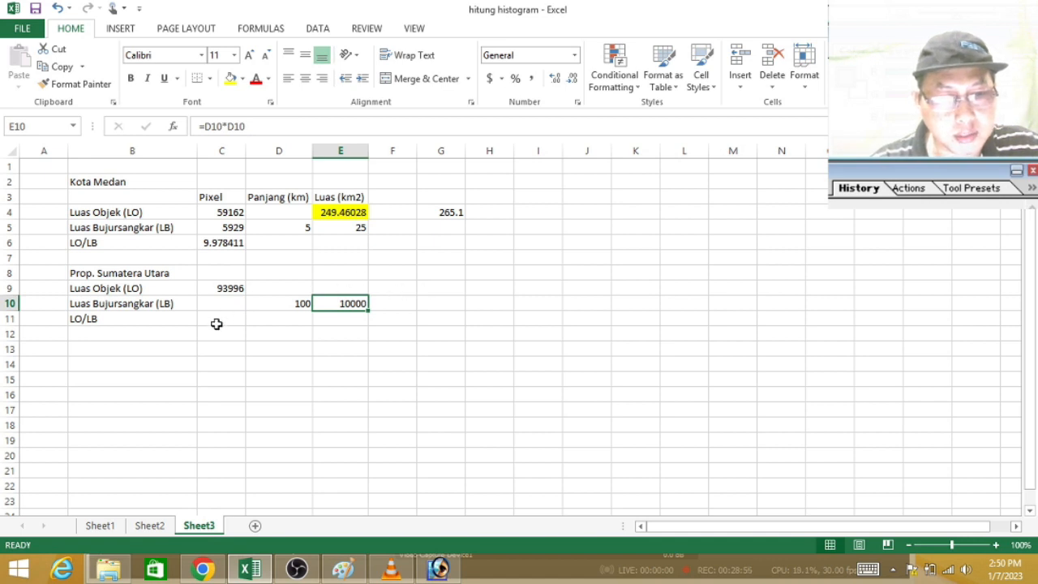
Step: Switch back to Photoshop, close the histogram and deselect the blue areas
left_click(438, 567)
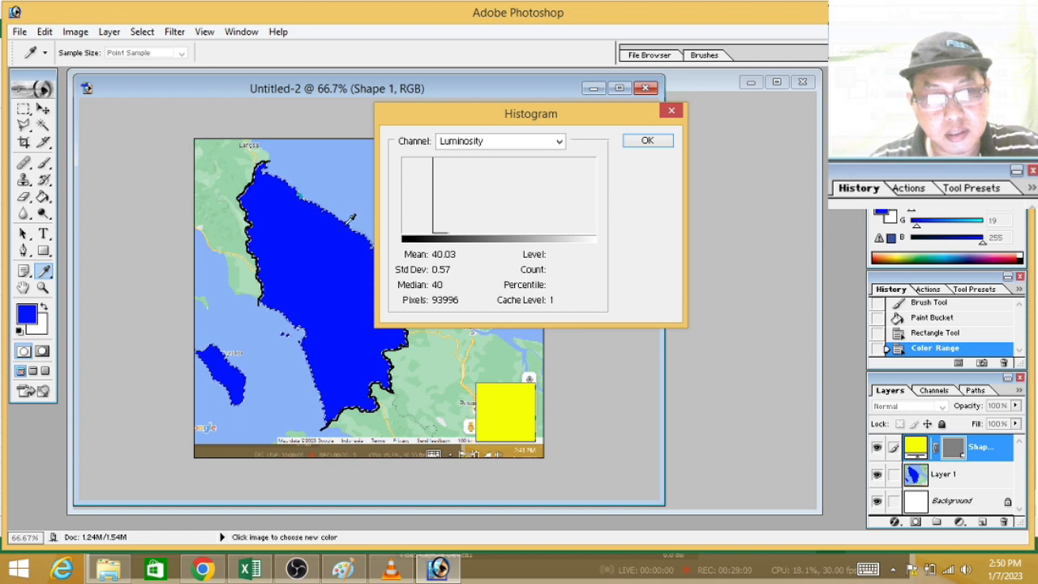
left_click(647, 141)
key("u")
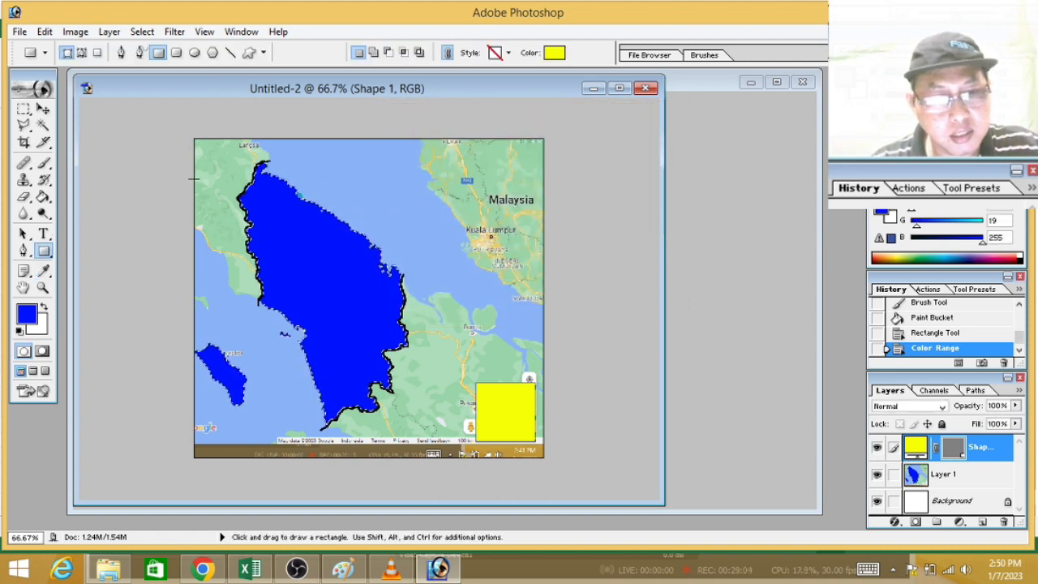
key("m")
key("ctrl+d")
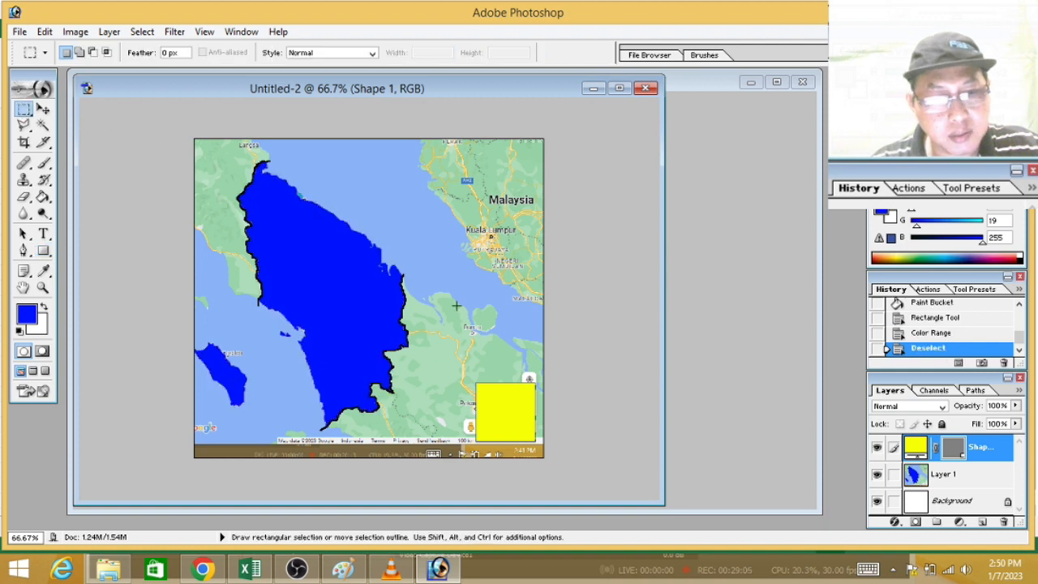
Step: Select the yellow reference square with Color Range by sampling its colour
left_click(142, 32)
left_click(111, 122)
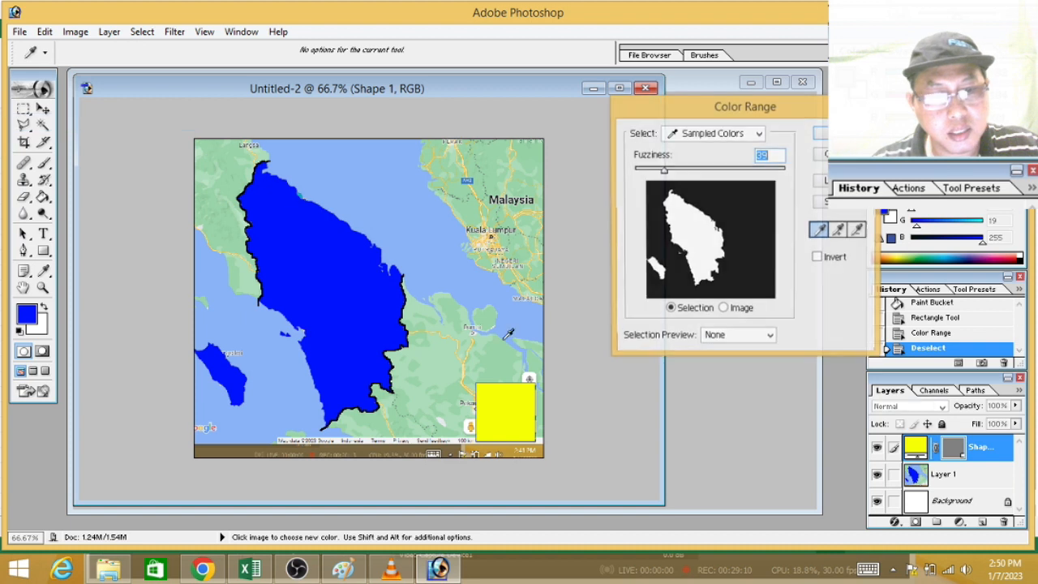
left_click(522, 410)
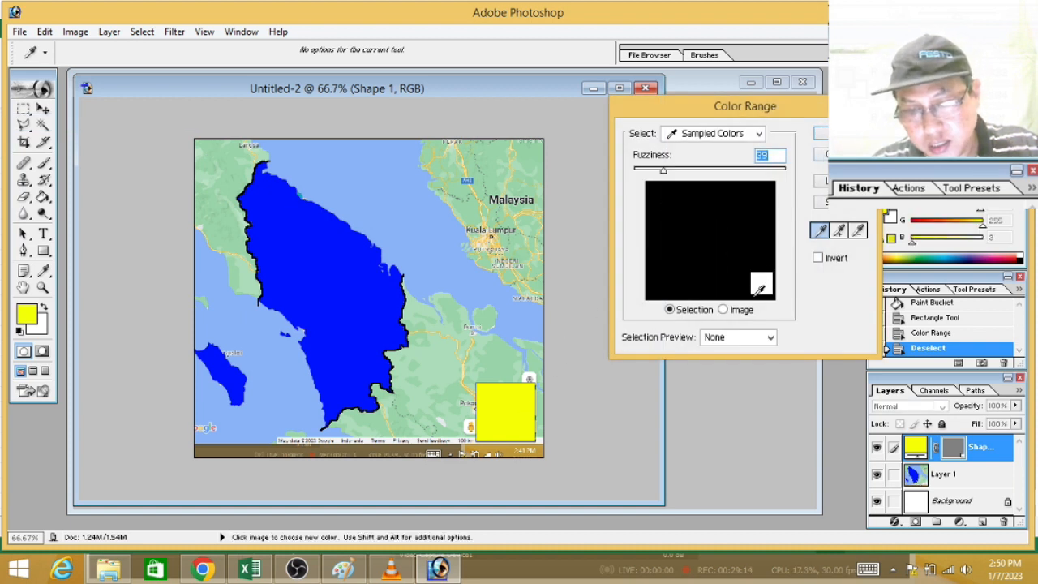
key("Return")
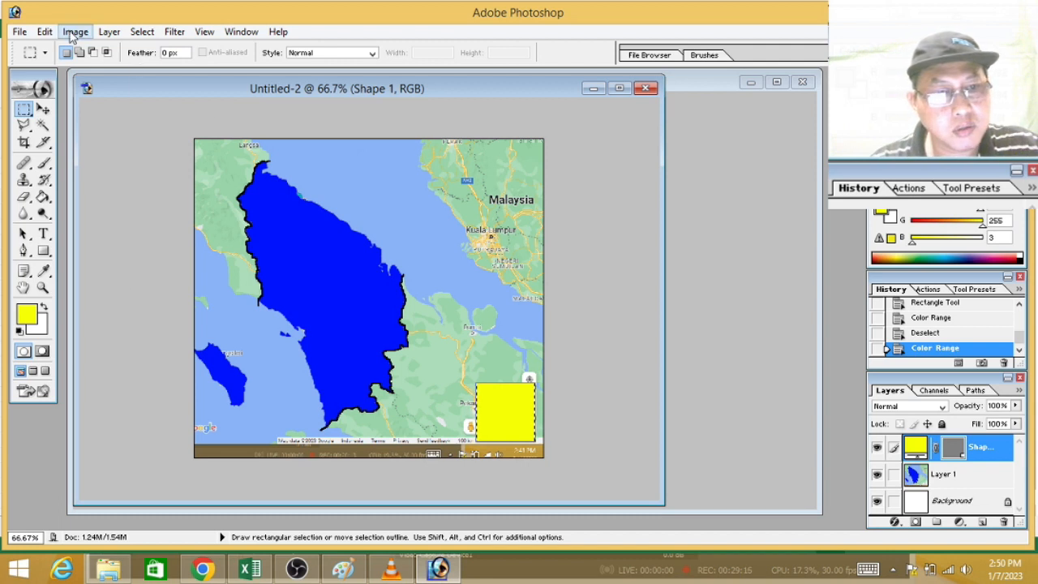
Step: Display the histogram of the yellow square, switch to Excel and record its pixel count, 13340, in cell C10
left_click(75, 31)
left_click(73, 255)
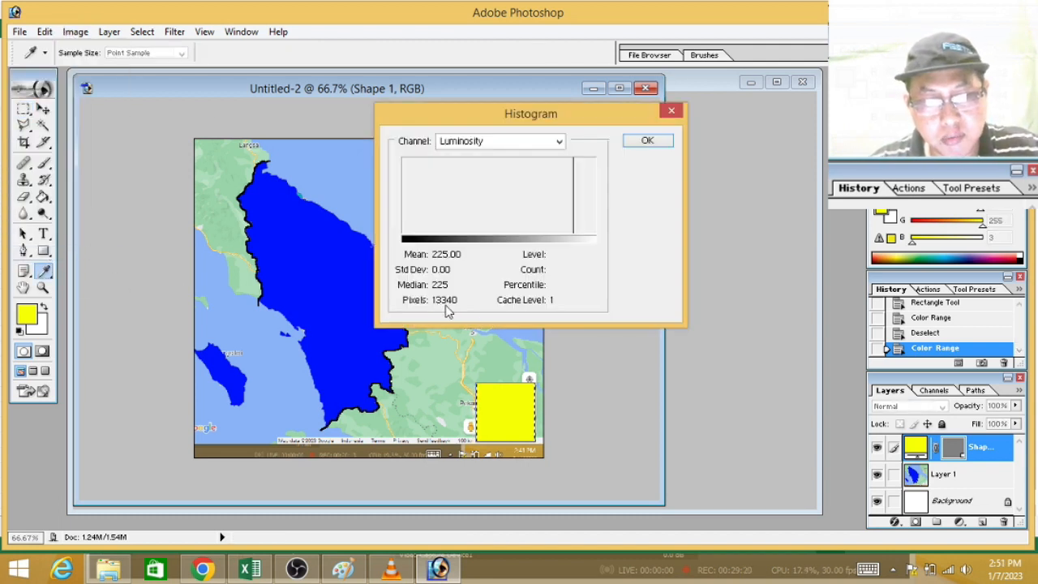
left_click(251, 570)
left_click(224, 302)
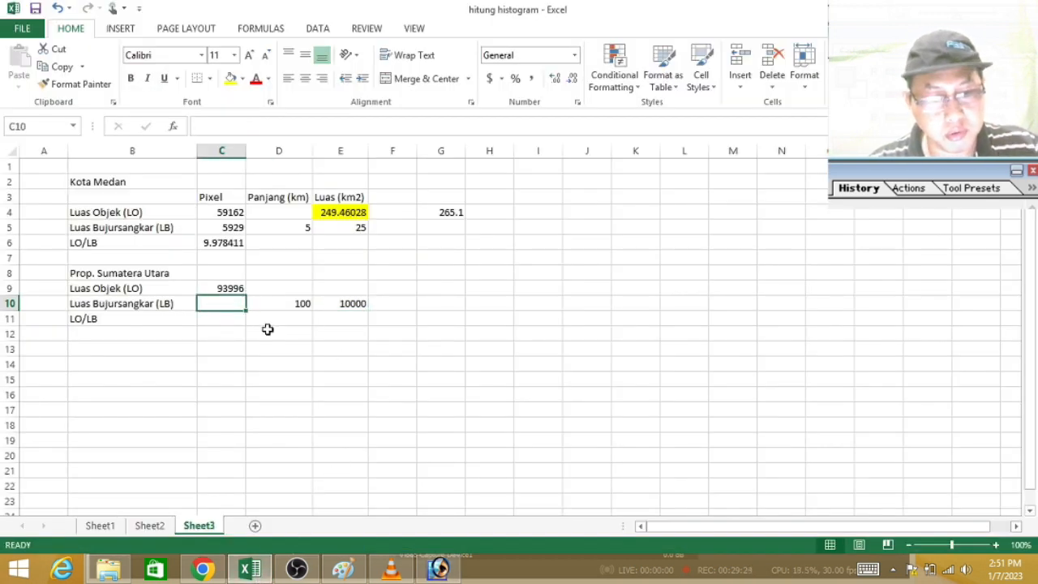
type("13340")
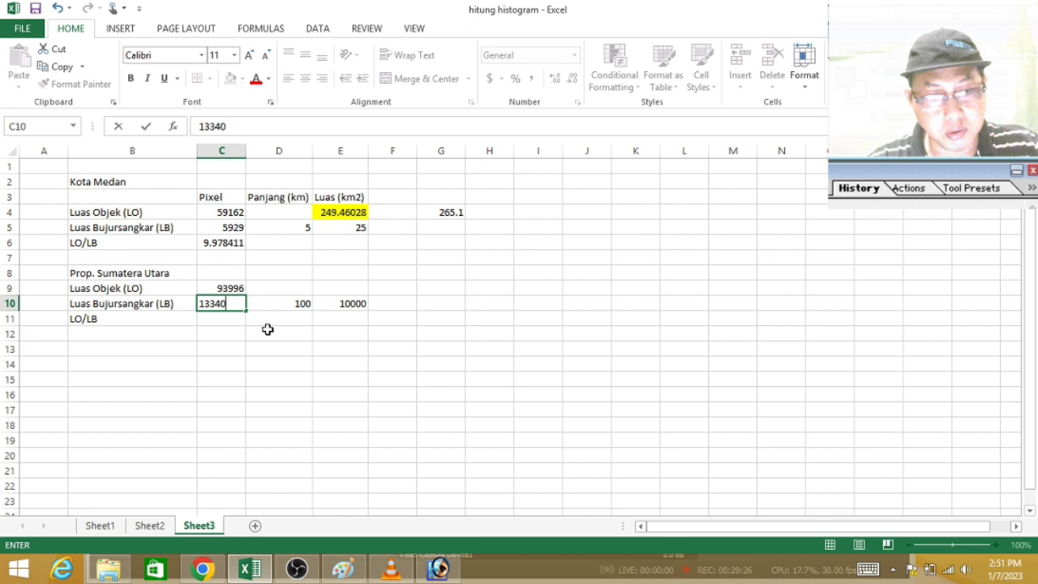
key("Return")
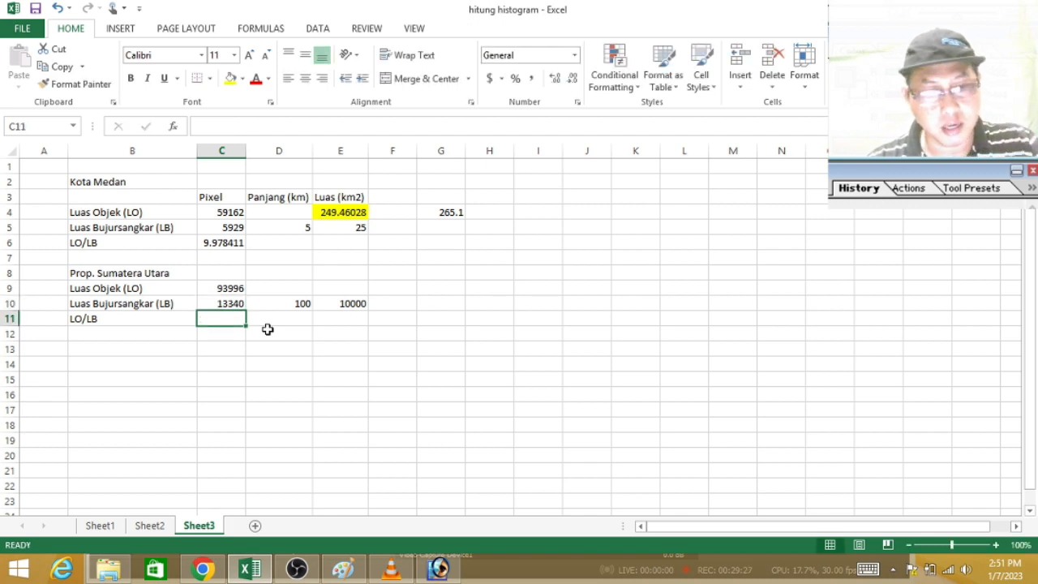
Step: Copy the LO/LB ratio formula from C6 to C11 and open the pasted formula to check its cell references
left_click(223, 243)
key("ctrl+c")
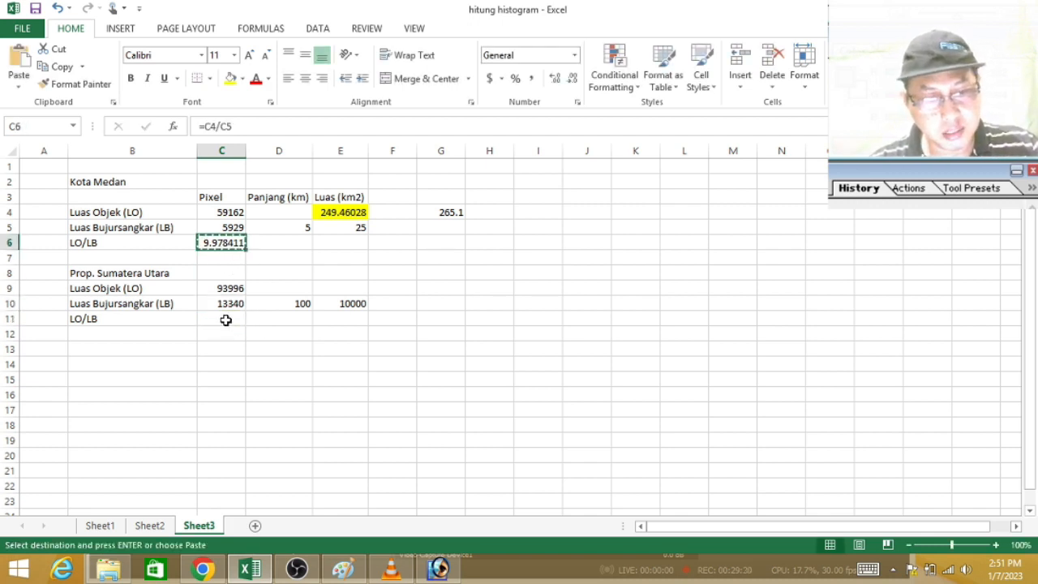
left_click(224, 320)
key("Return")
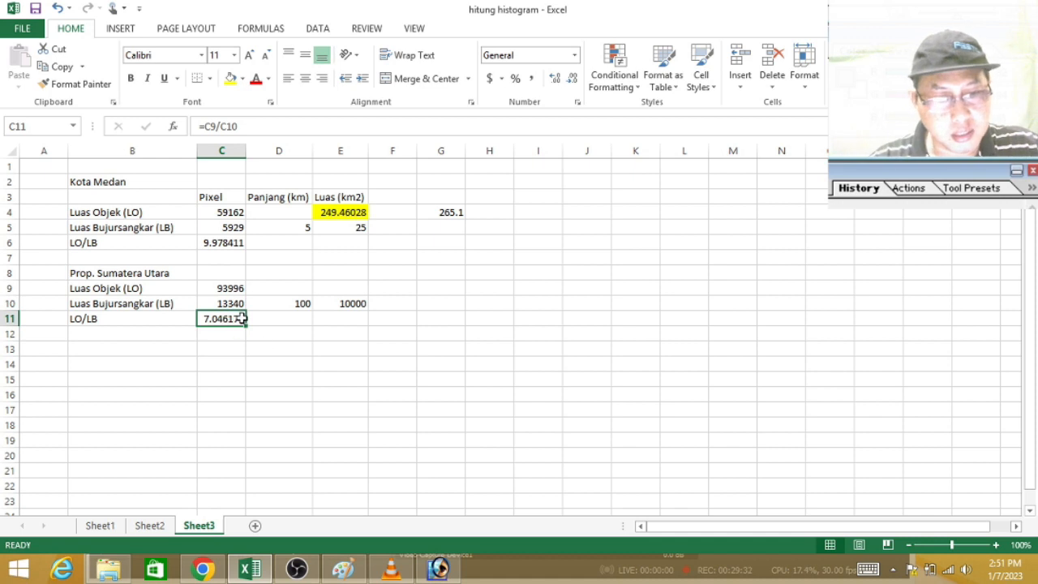
double_click(231, 318)
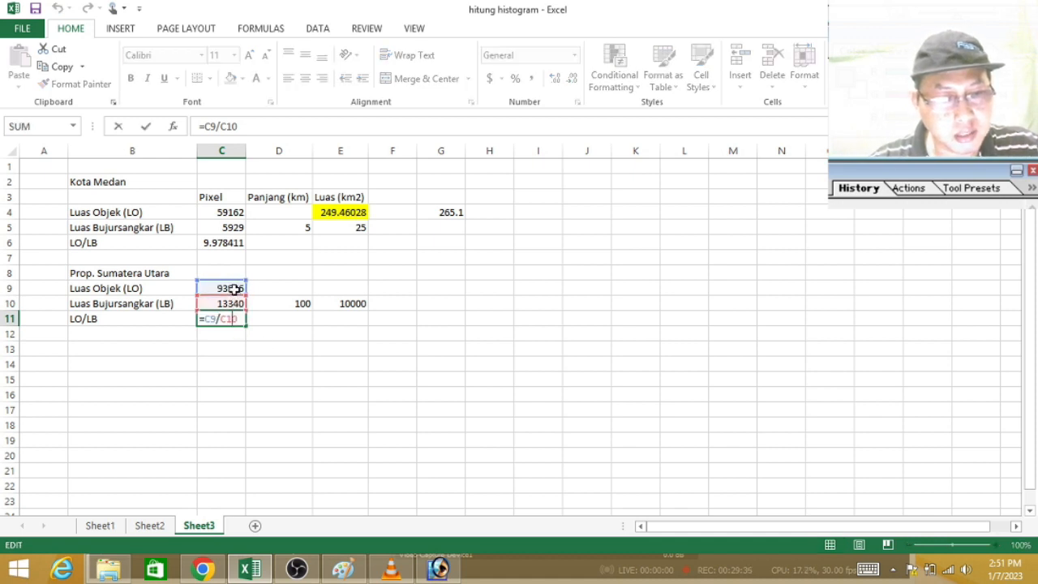
Step: Close the ratio formula in C11 and copy the highlighted area formula from E4 to E9
key("Escape")
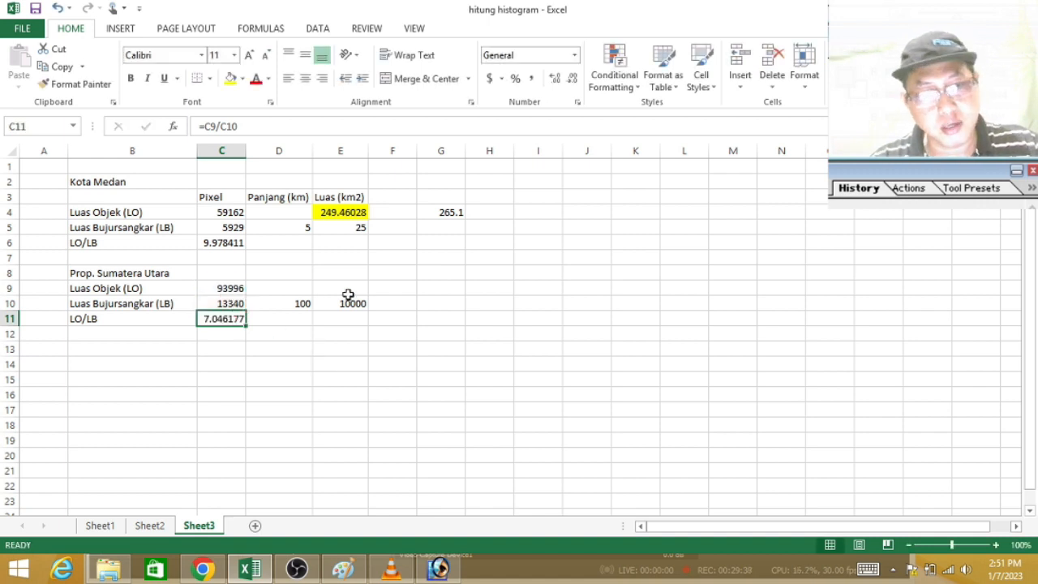
left_click(335, 214)
key("ctrl+c")
left_click(333, 286)
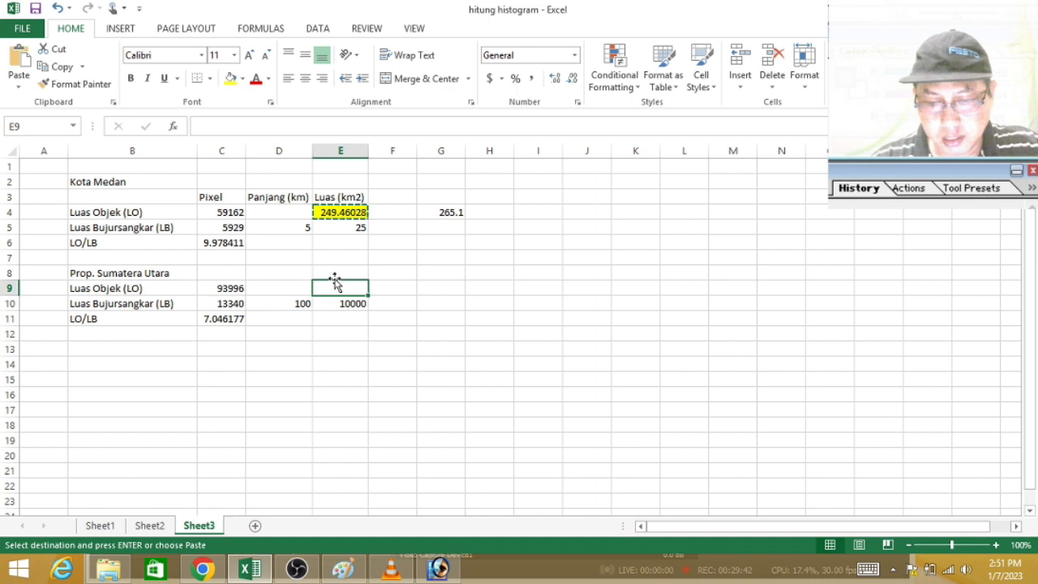
key("Return")
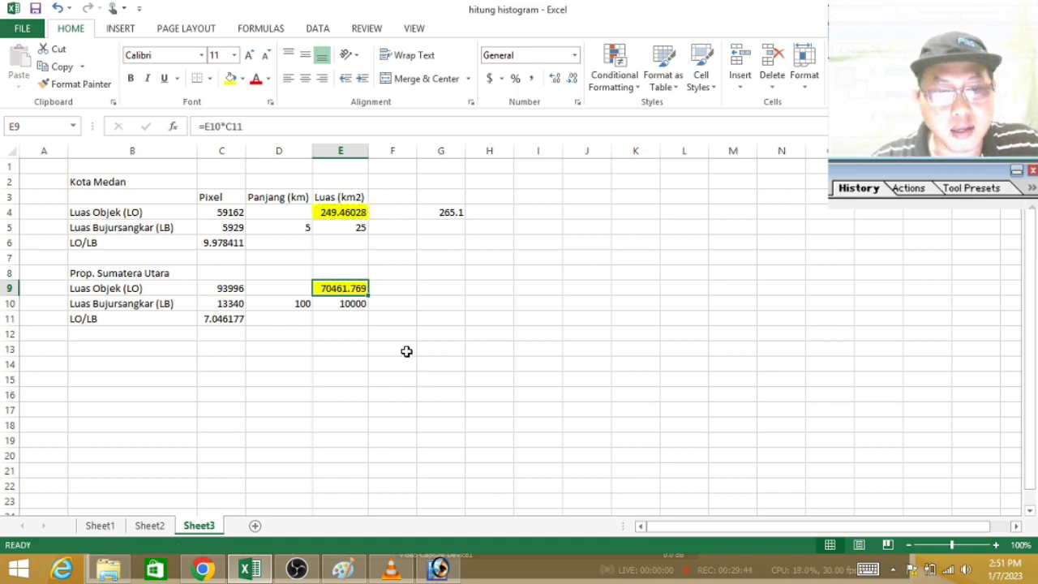
Step: Open the pasted area formula in E9 to check its cell references, and look at the reference square's area cell E10
left_click(352, 272)
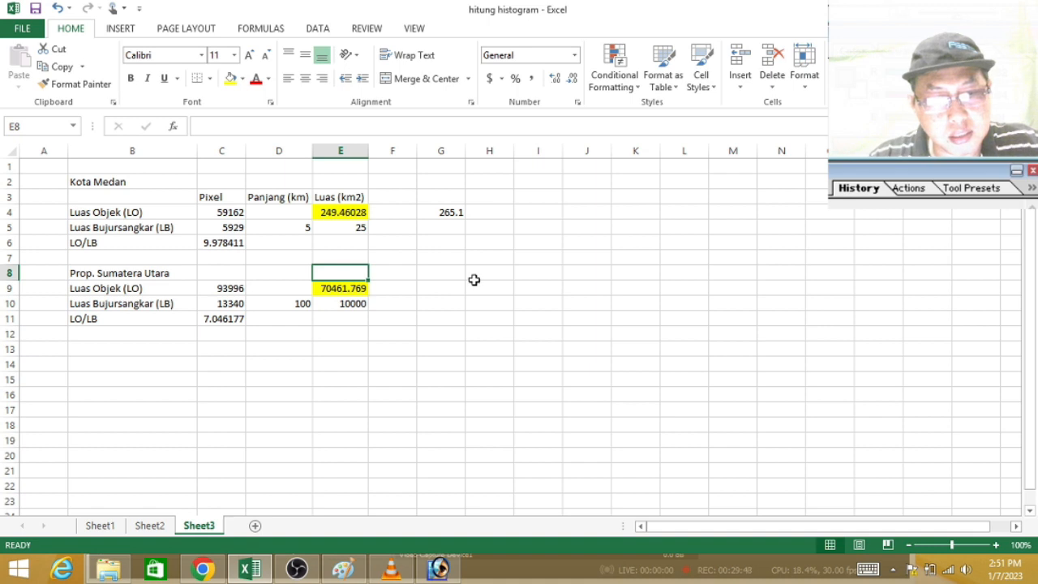
left_click(355, 290)
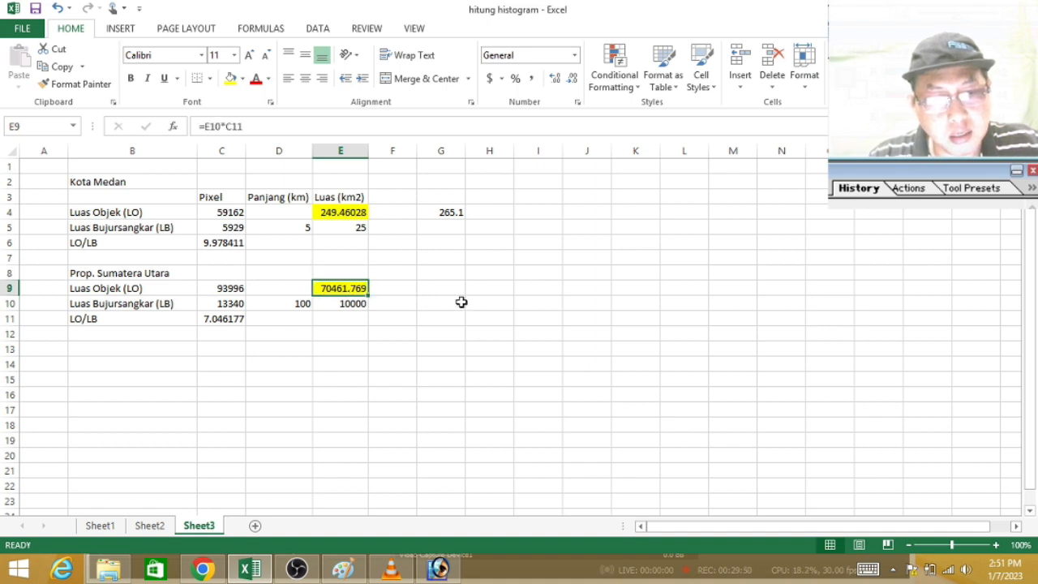
left_click(346, 305)
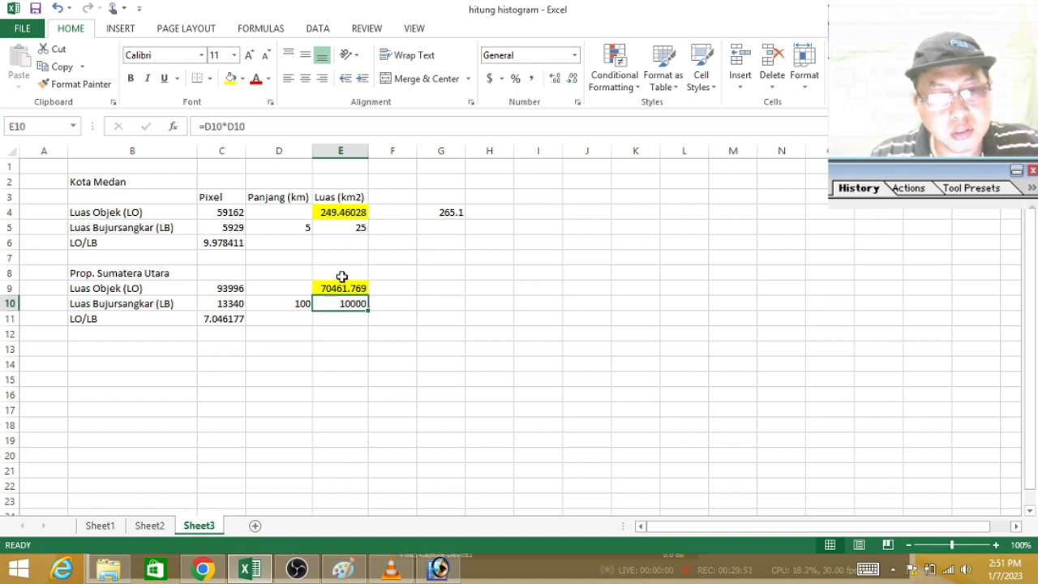
double_click(347, 288)
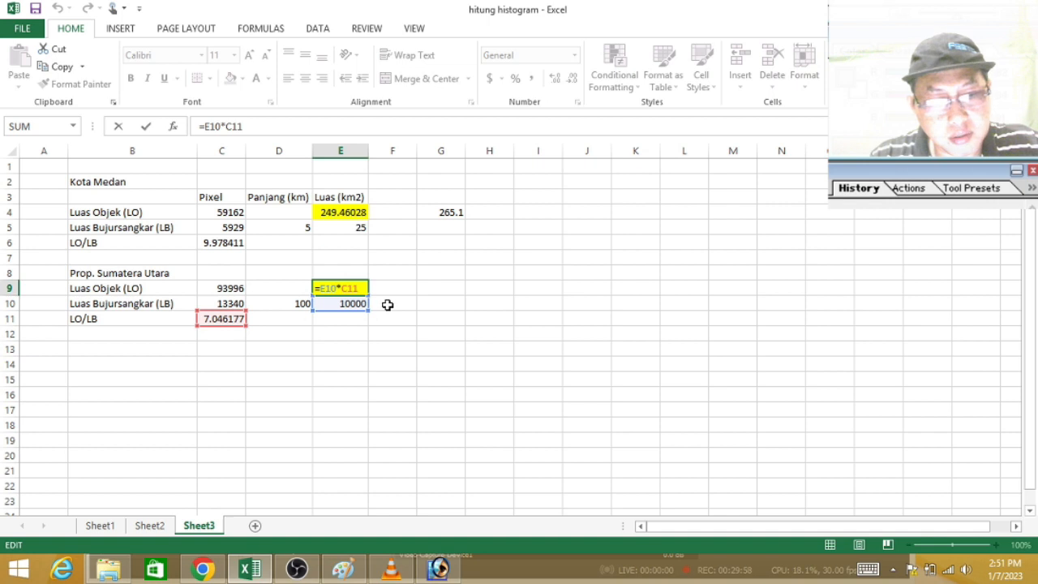
key("ctrl+Return")
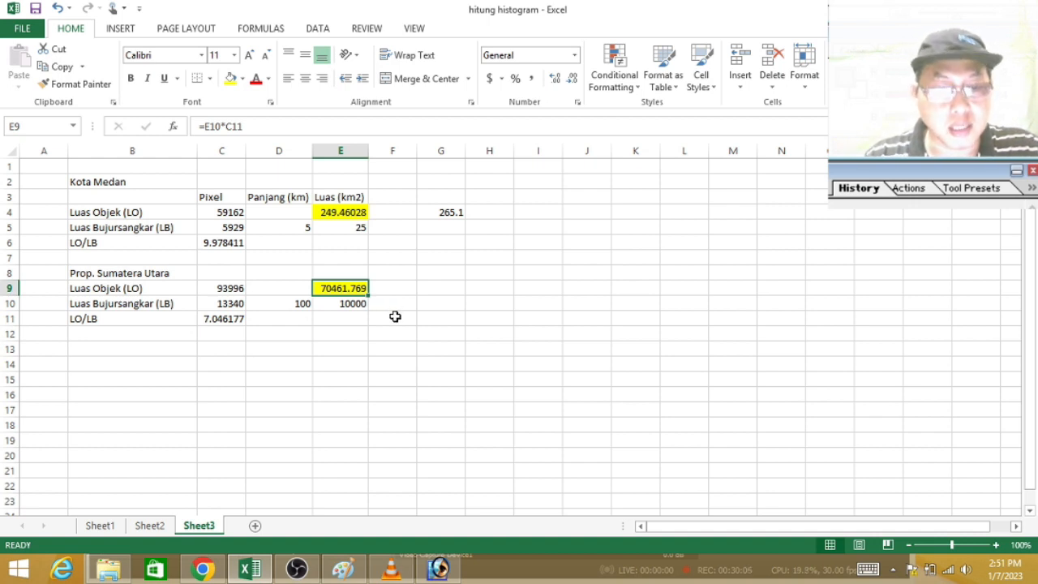
Step: Switch to Chrome and change the Google search for Medan's area to "luas keseluruhan wilayah sumatera utara"
left_click(201, 569)
left_click(290, 15)
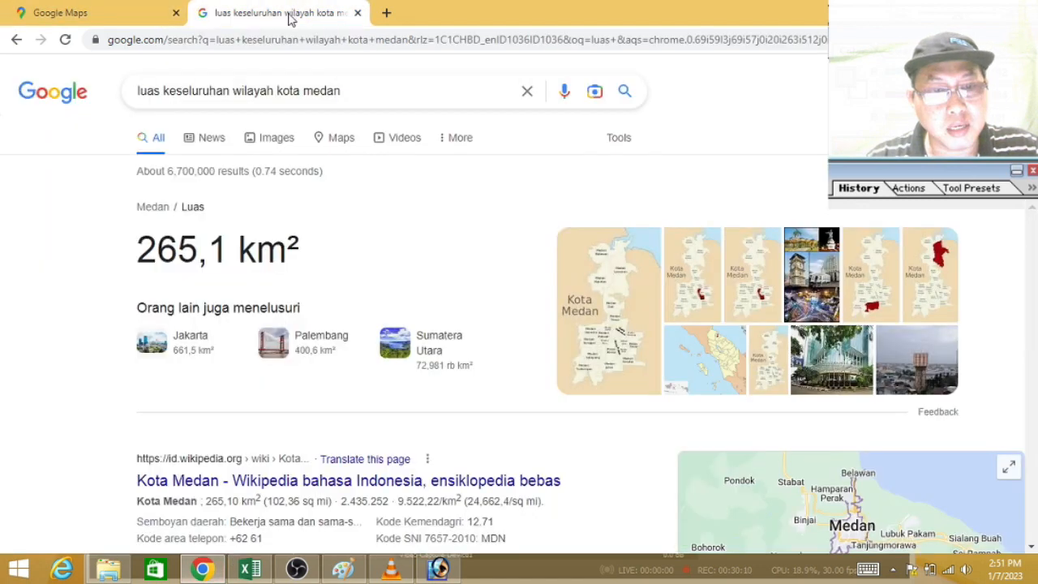
left_click(403, 91)
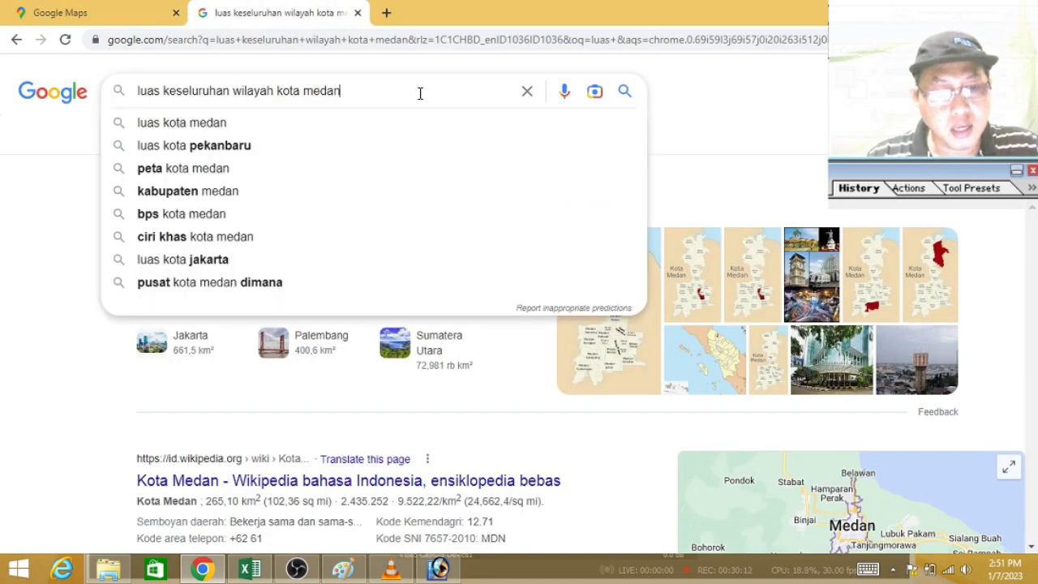
key("BackSpace")
key("BackSpace")
key("BackSpace")
key("BackSpace")
key("BackSpace")
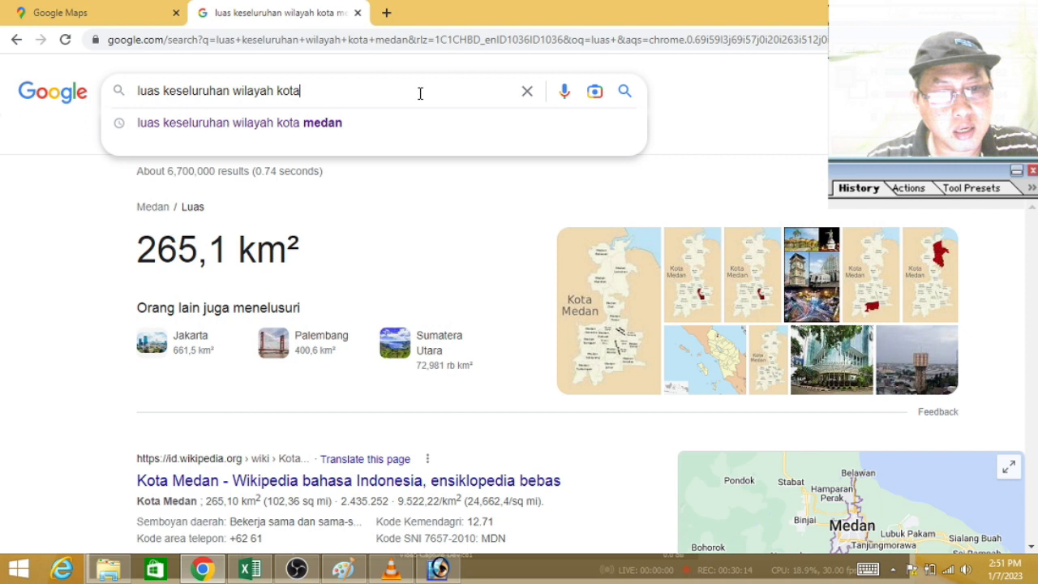
key("BackSpace")
key("BackSpace")
key("BackSpace")
type("suma")
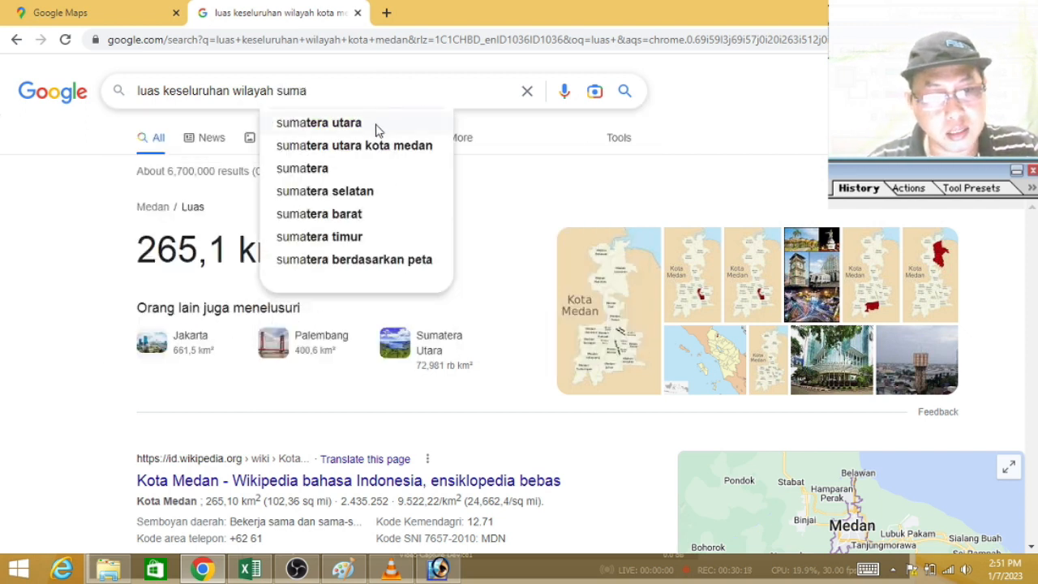
left_click(375, 130)
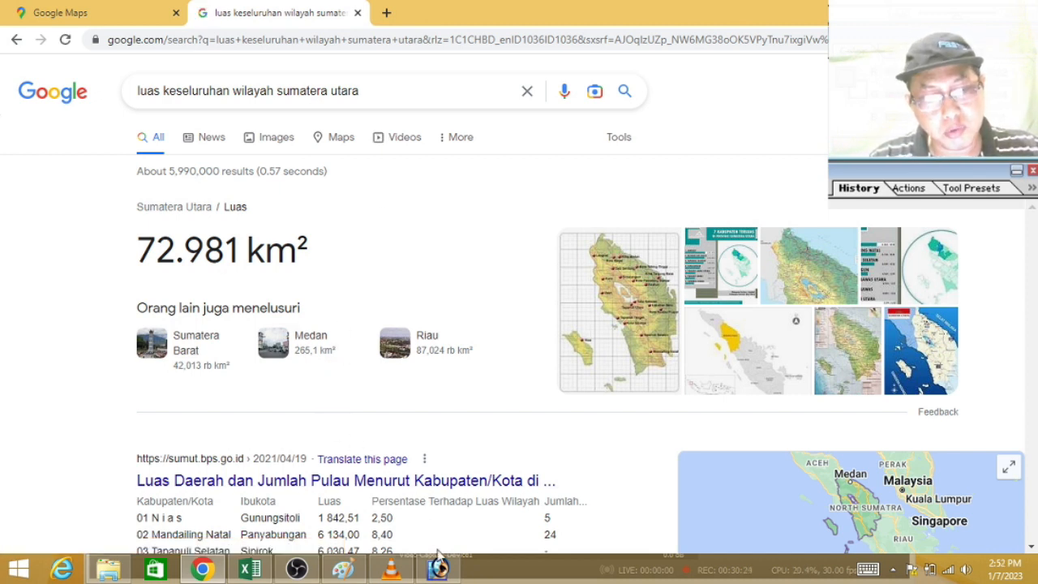
Step: Switch to Excel and record North Sumatra's published area, 72981, in cell G9
left_click(253, 570)
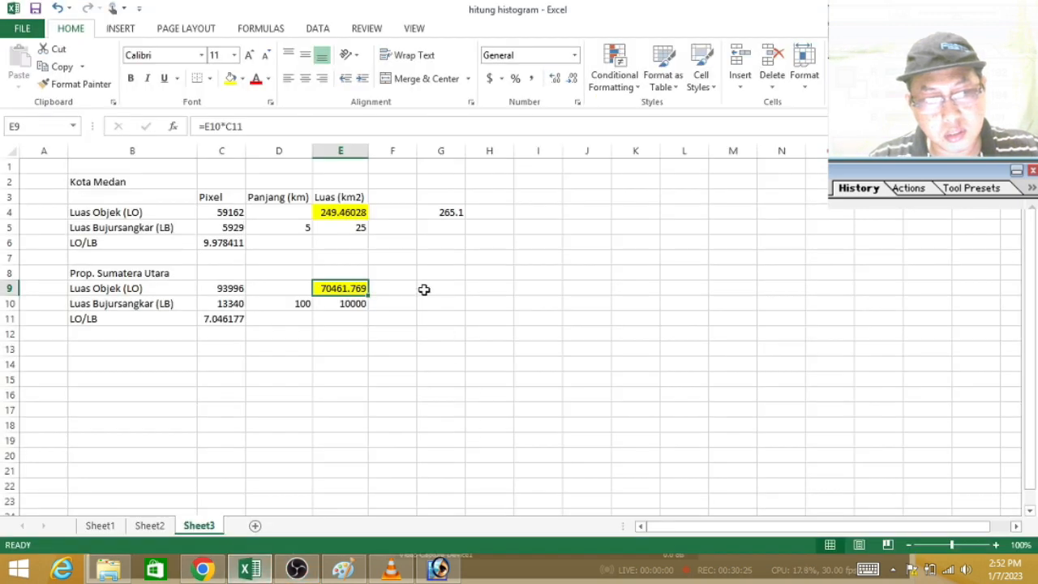
left_click(430, 290)
type("72981")
key("Return")
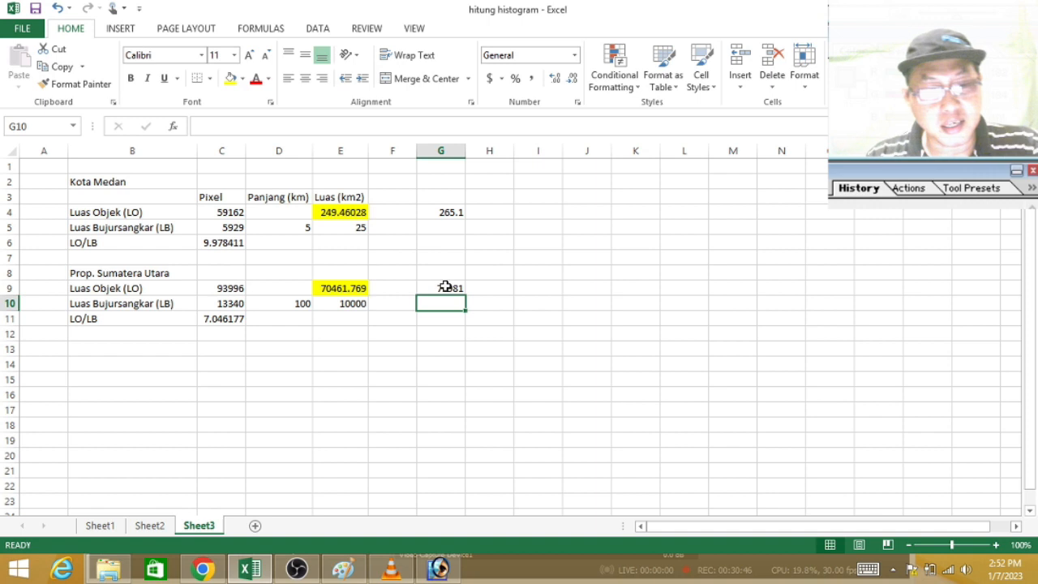
Step: Title a new block "Pulau Sumatera" in B13 and copy the row labels from B9:B11 into B14:B16
left_click(182, 348)
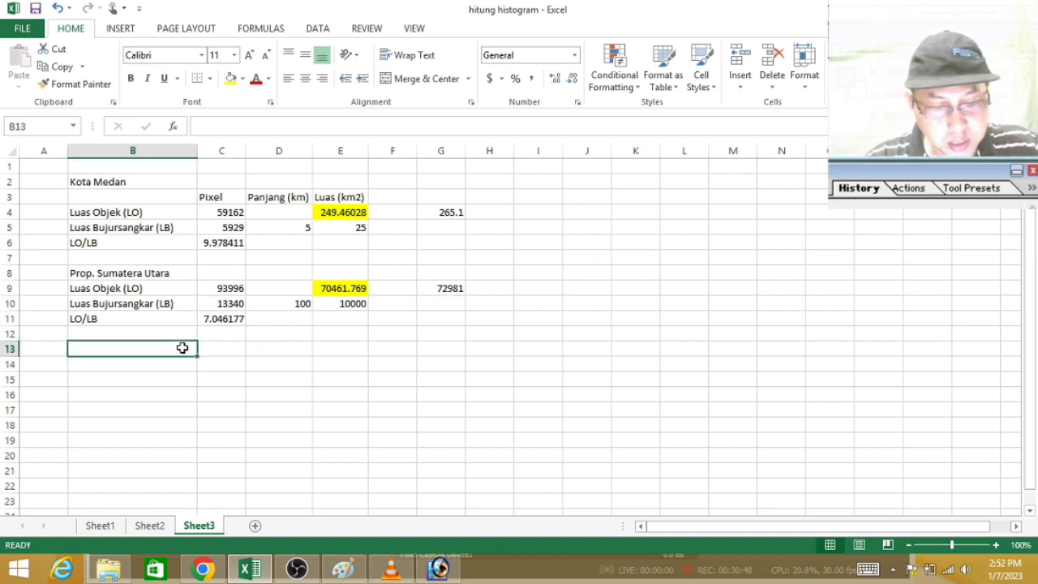
type("Pul")
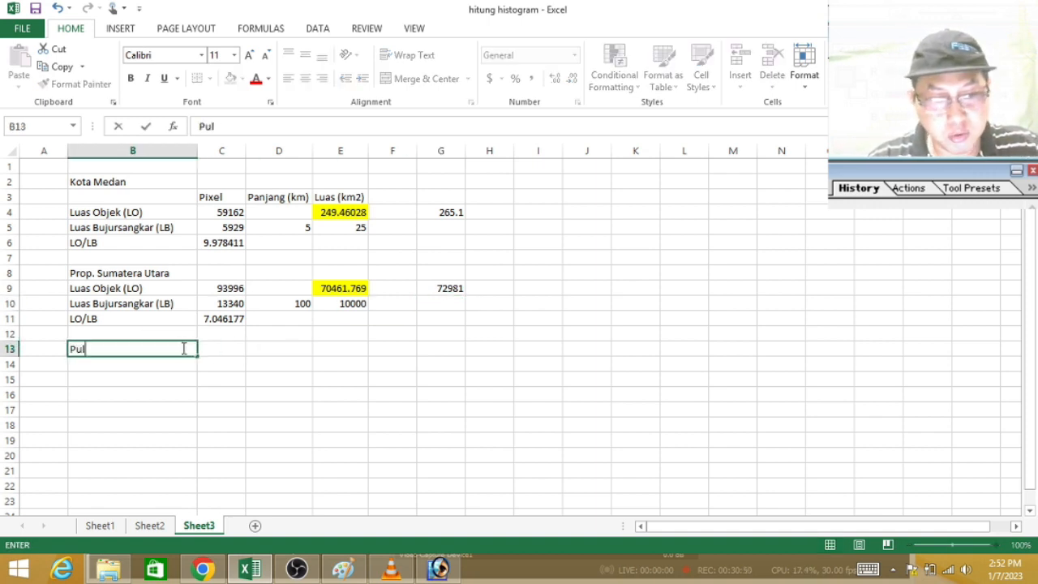
type("au Sumatera")
key("Return")
left_click_drag(157, 285, 154, 313)
key("ctrl+c")
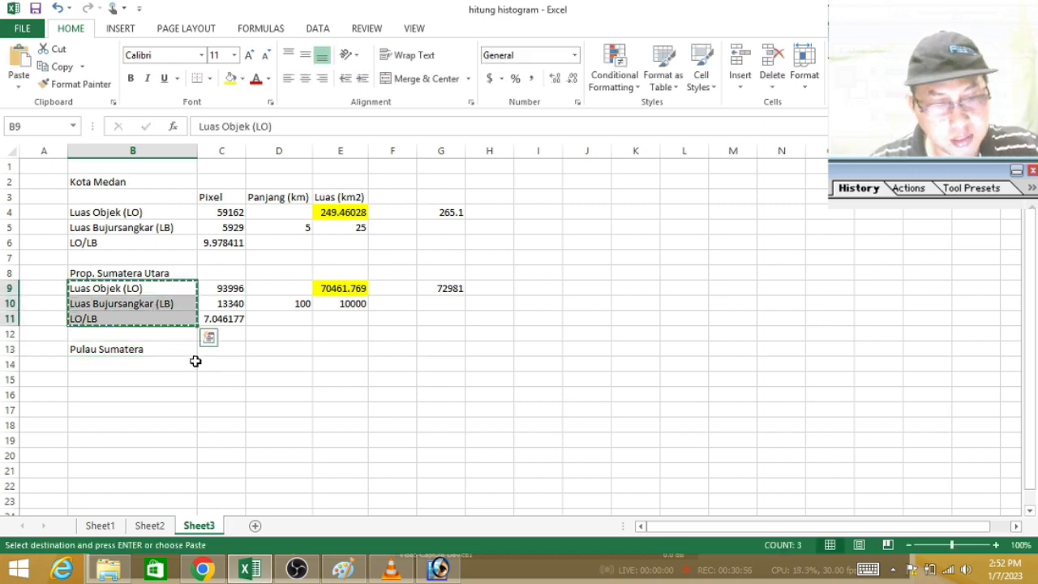
left_click(161, 363)
key("Return")
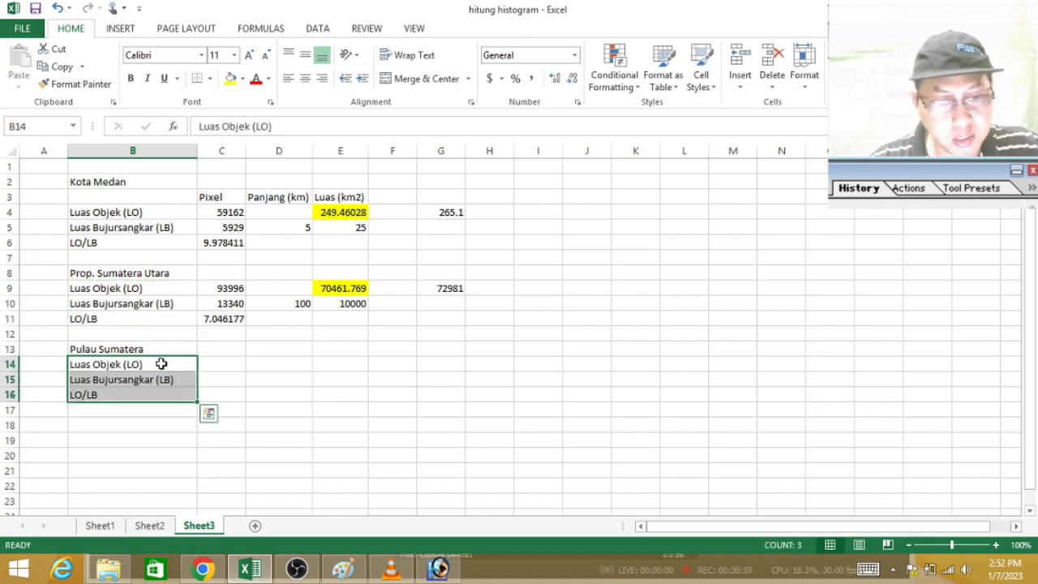
Step: Copy the LO/LB ratio formula from C11 to C16 and the highlighted area formula from E9 to E14
left_click(222, 318)
key("ctrl+c")
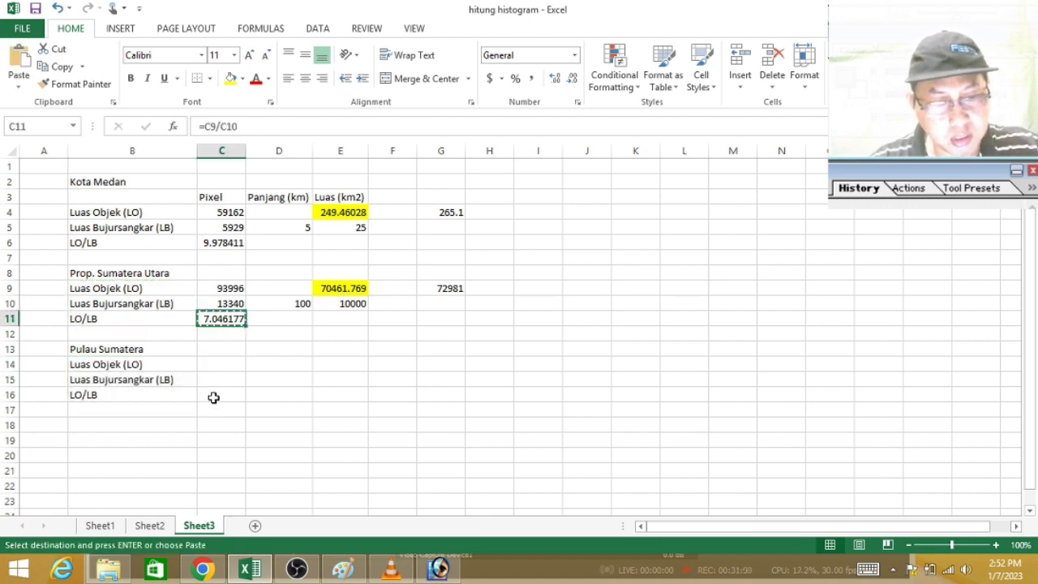
left_click(213, 397)
key("Return")
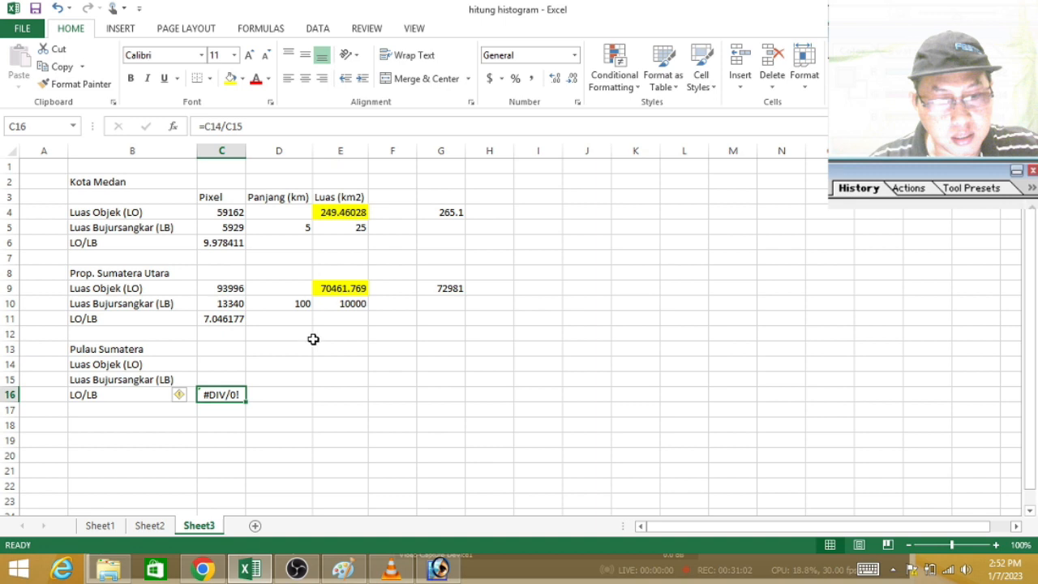
left_click(347, 290)
key("ctrl+c")
left_click(332, 363)
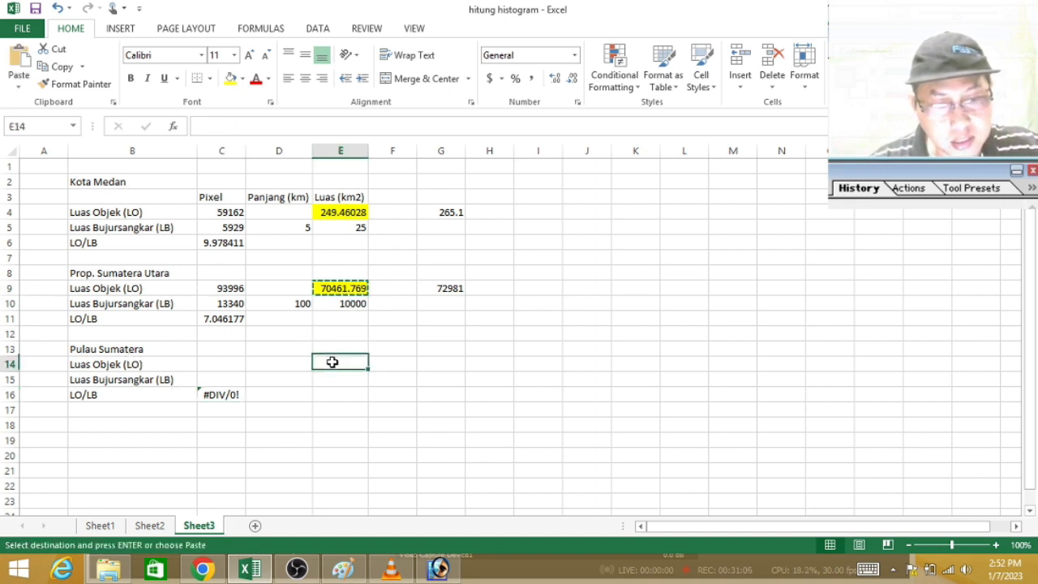
key("Return")
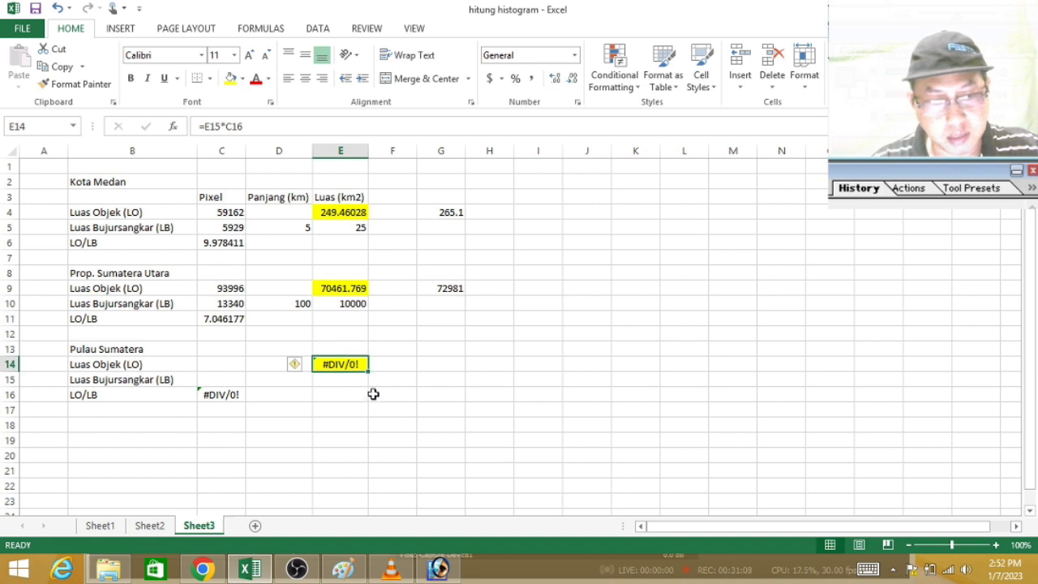
left_click(354, 379)
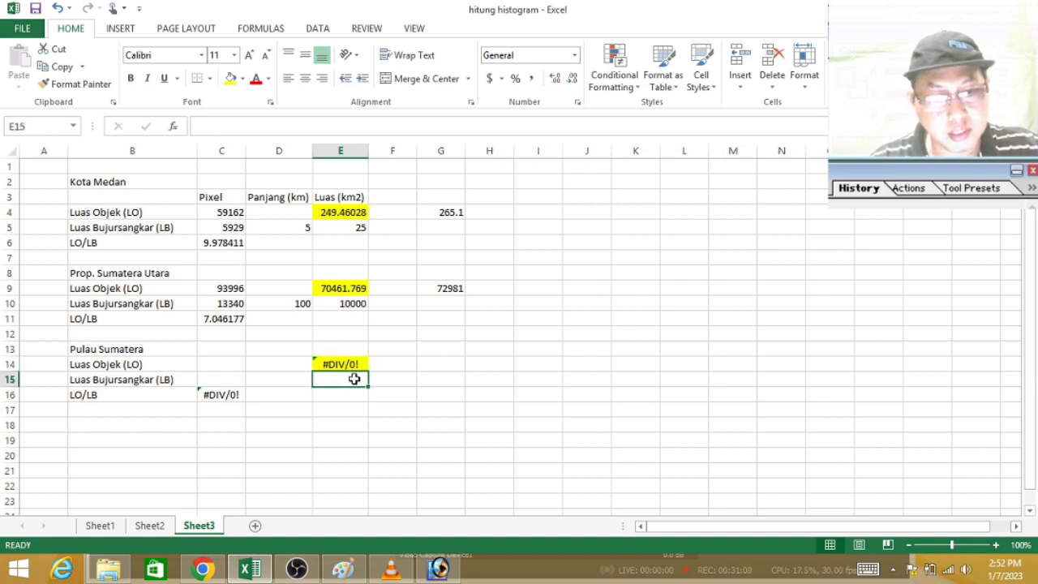
left_click(227, 364)
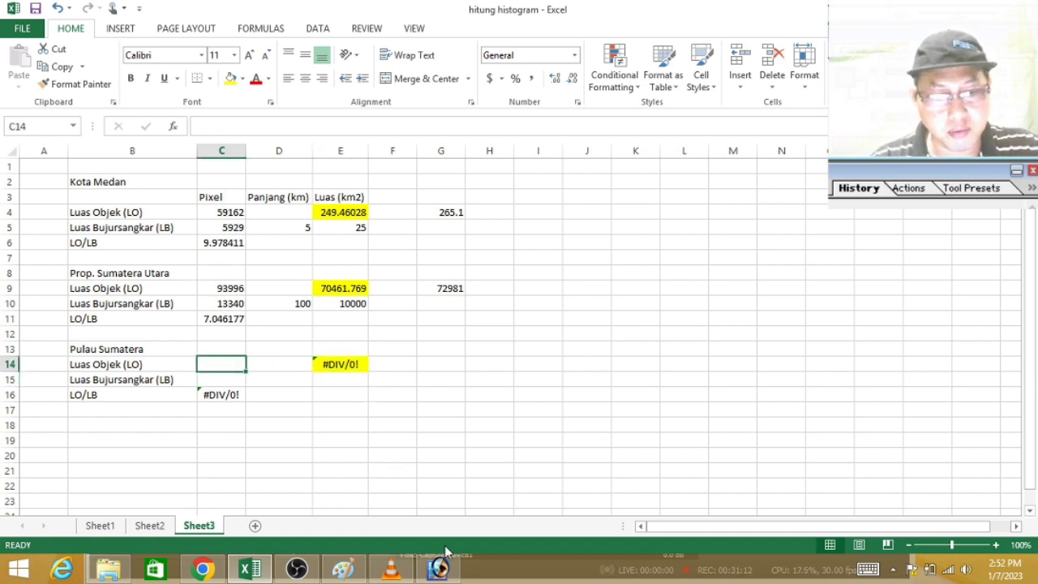
Step: Switch to Google Maps in Chrome and frame the whole island of Sumatra with the 200 km scale shown
left_click(203, 570)
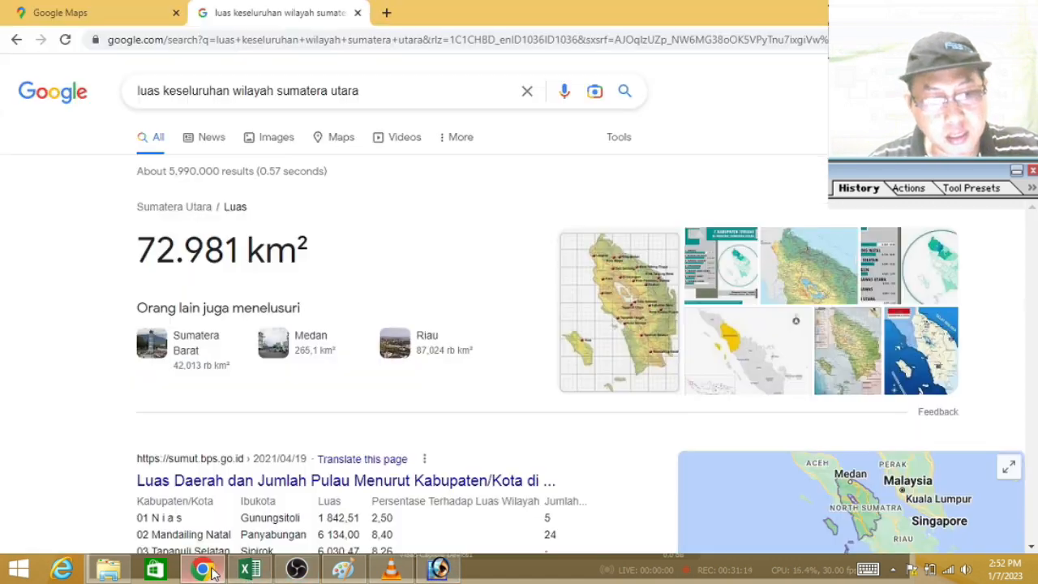
left_click(118, 17)
scroll(385, 241, "down", 3)
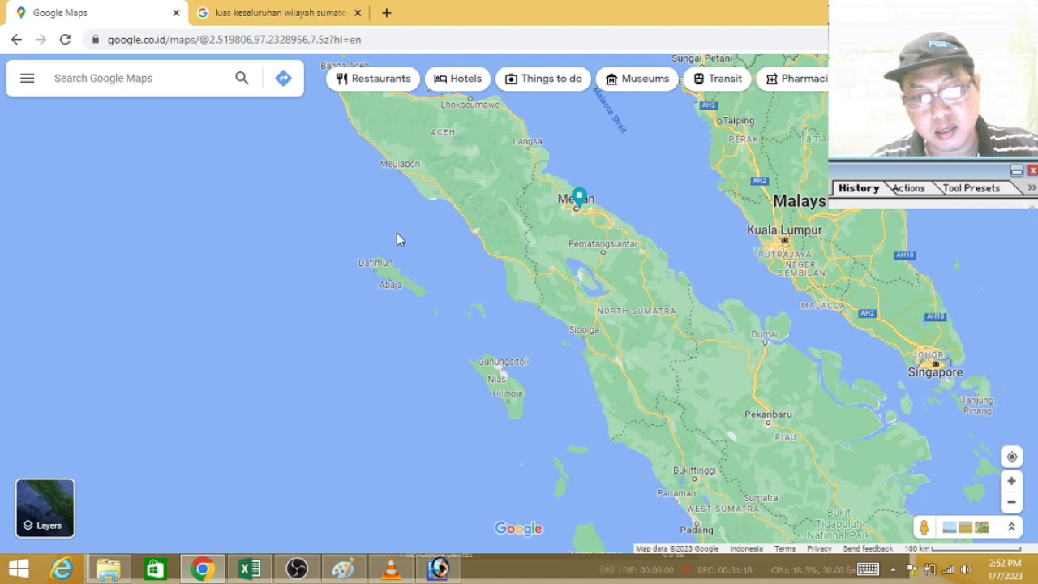
scroll(464, 223, "down", 2)
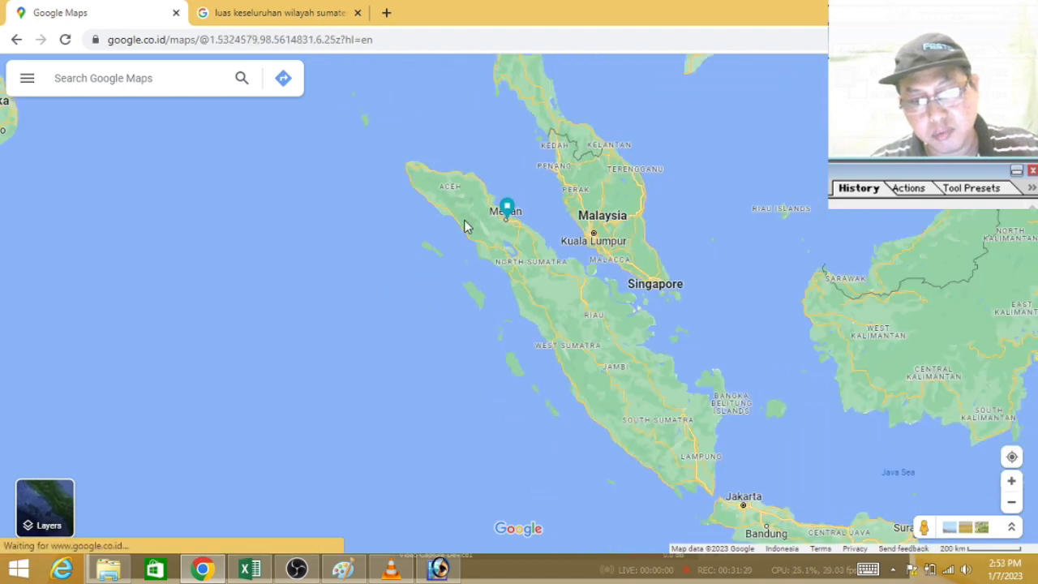
left_click_drag(761, 402, 912, 417)
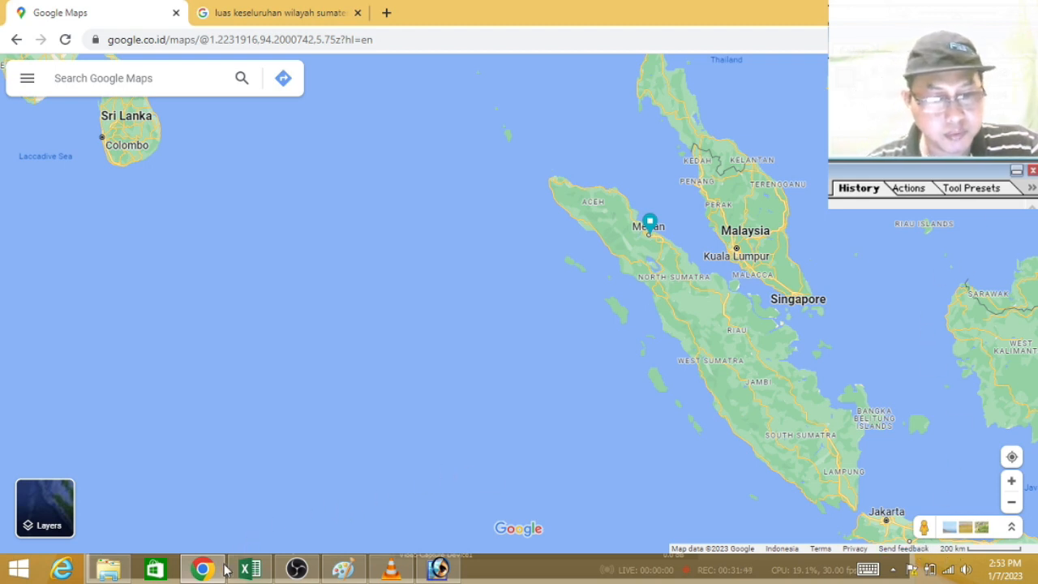
Step: Switch to Photoshop, close the histogram and deselect the yellow reference square
left_click(437, 569)
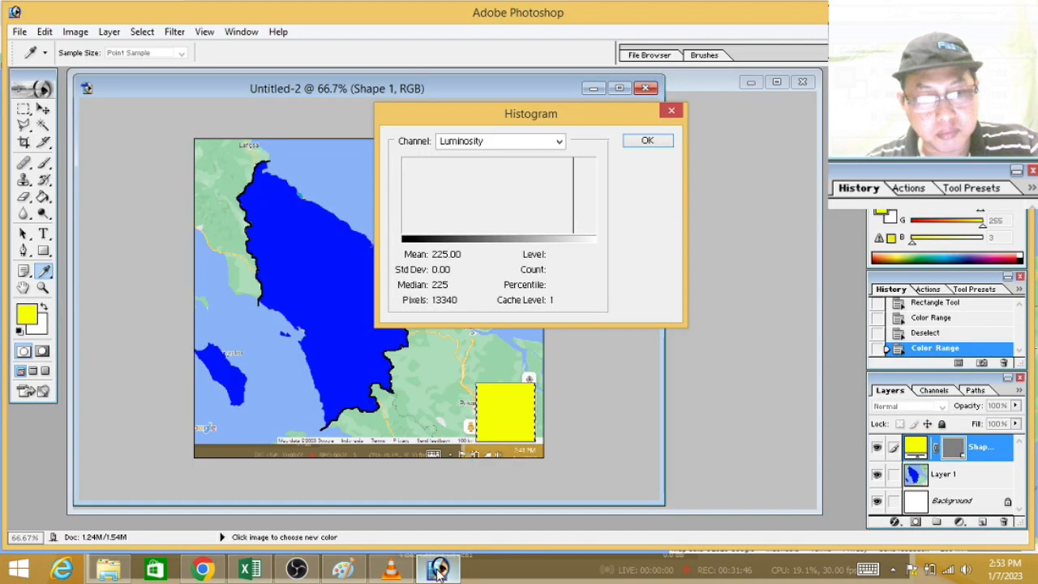
left_click(647, 141)
key("m")
key("ctrl+d")
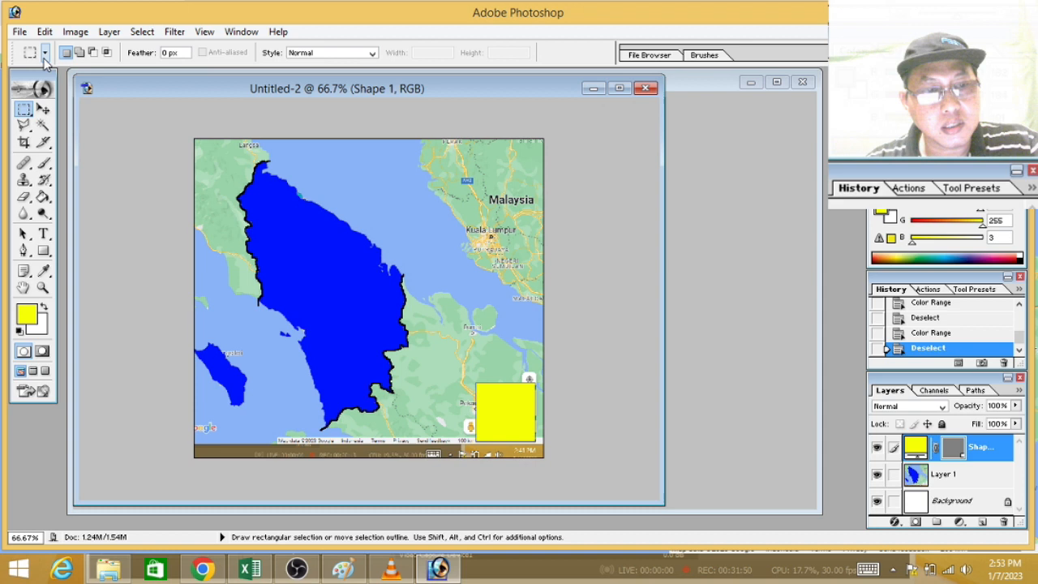
Step: Create a new white 1366 x 768 pixel RGB document and paste the screenshot of the Sumatra map into it
left_click(20, 31)
left_click(36, 47)
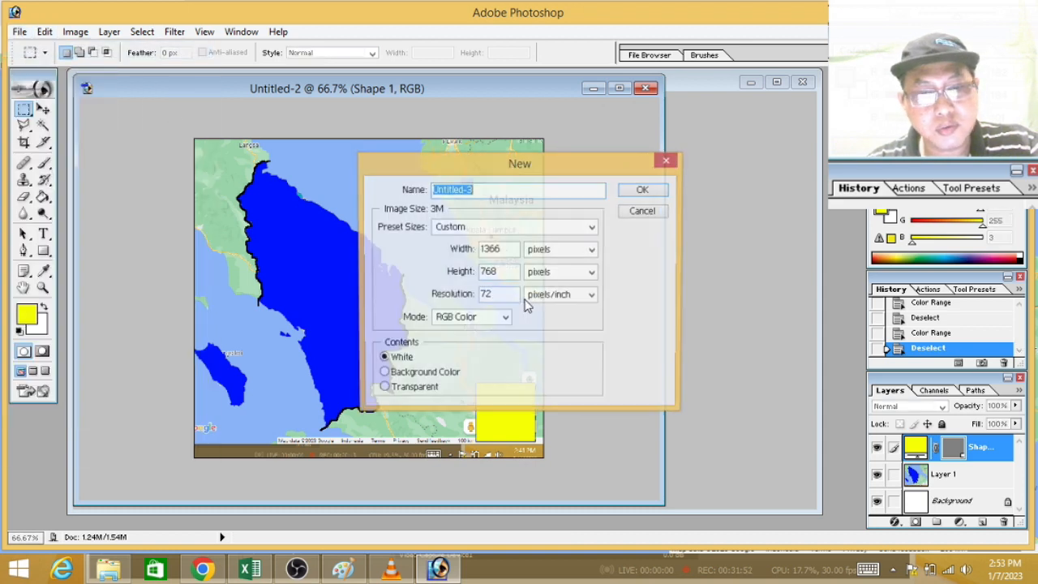
left_click(643, 192)
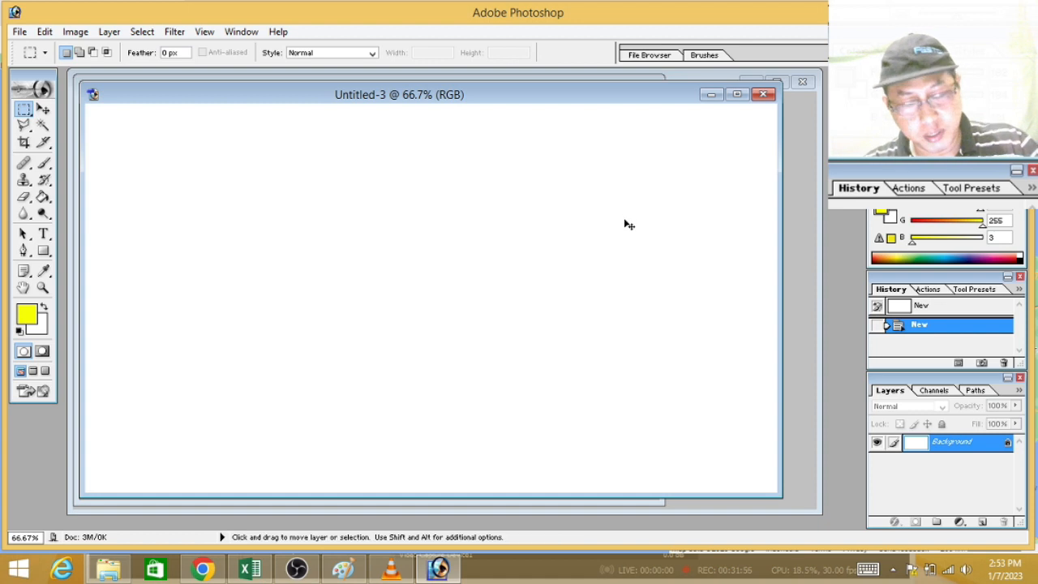
key("ctrl+v")
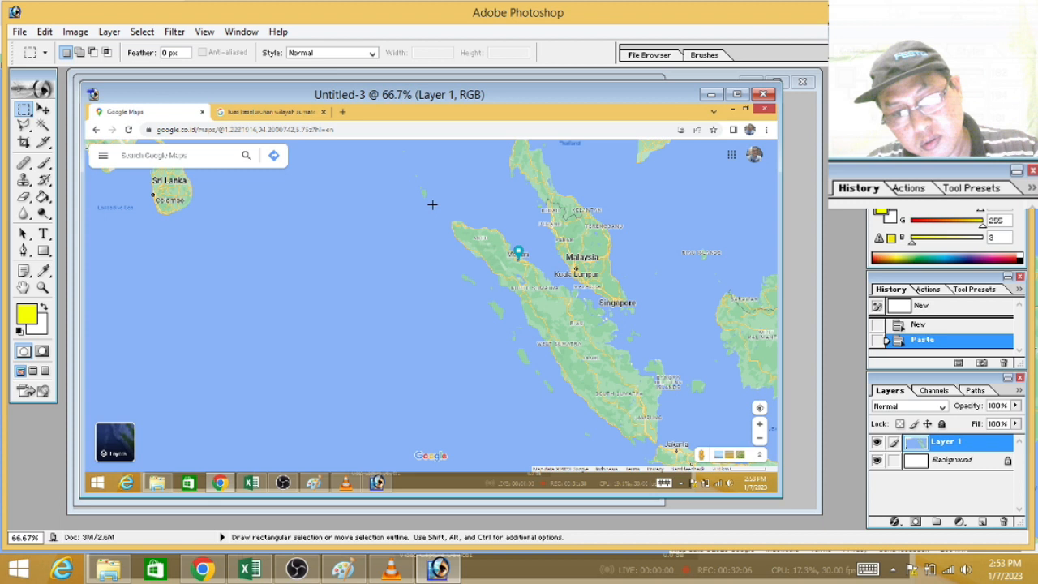
Step: Crop the pasted map to a rectangle covering Sumatra and the 200 km scale, enlarge its document window and deselect
left_click_drag(541, 252, 773, 479)
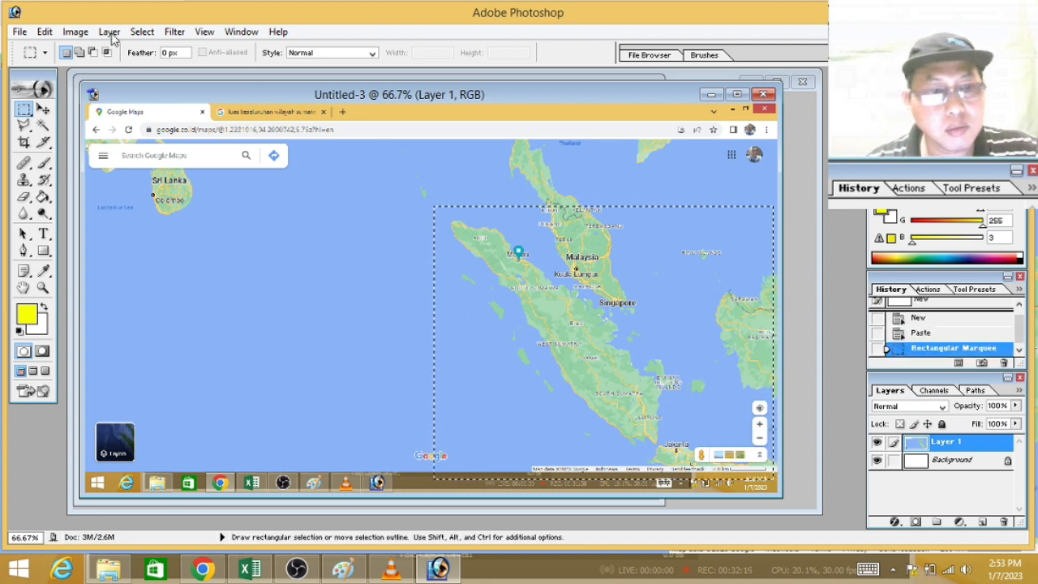
left_click(75, 31)
left_click(70, 199)
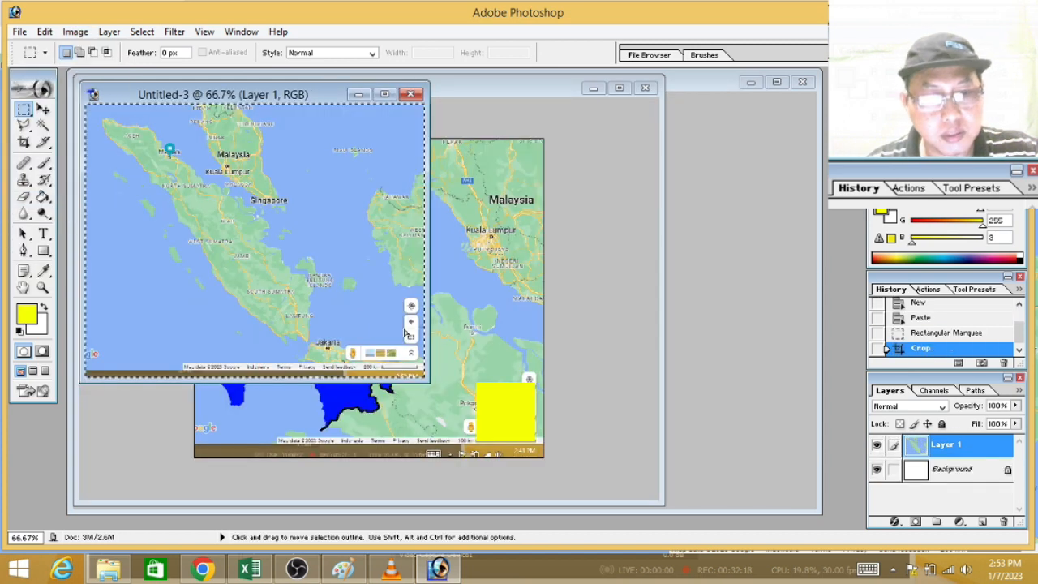
left_click_drag(427, 379, 727, 495)
left_click(663, 372)
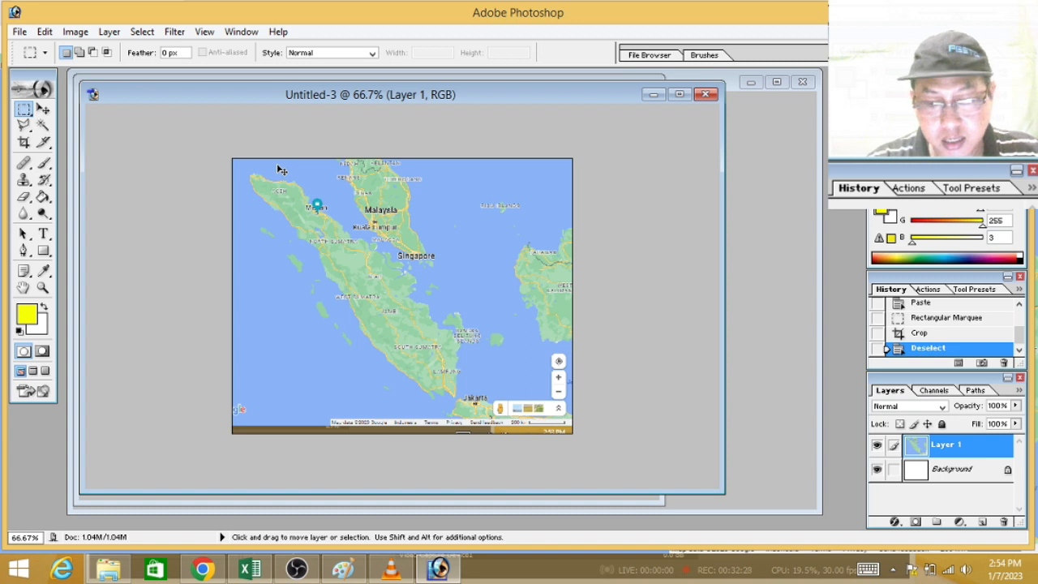
Step: Clear the green land of Aceh, North Sumatra and Sumatra's eastern side using Magic Wand selections at tolerance 32
key("ctrl+plus")
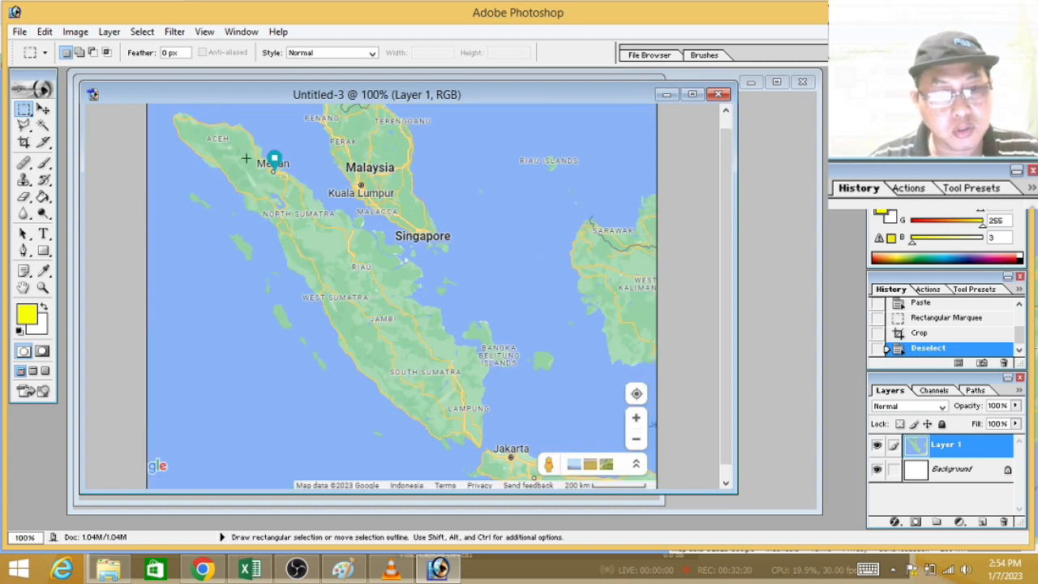
left_click(44, 127)
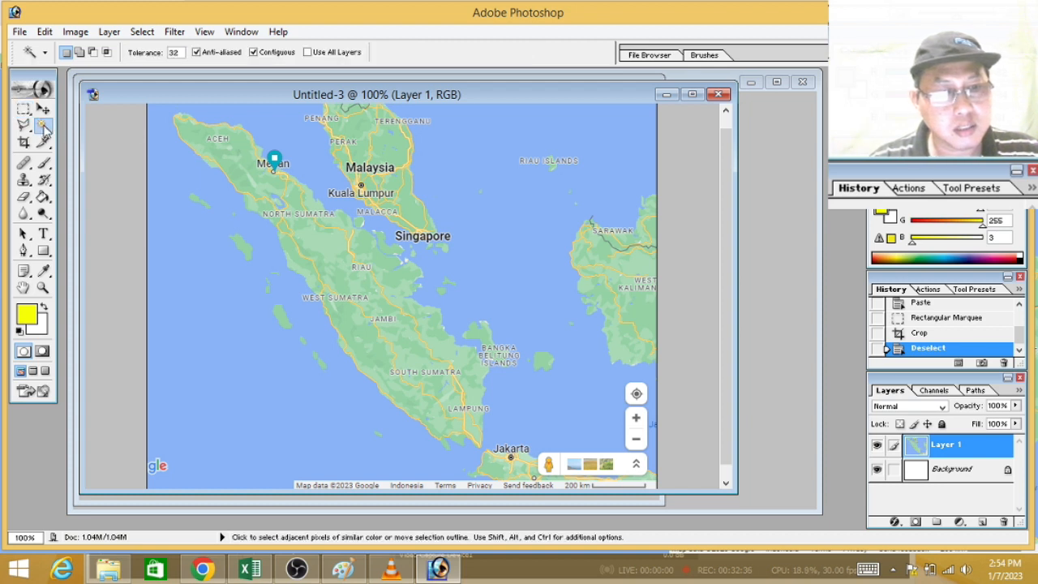
left_click(193, 143)
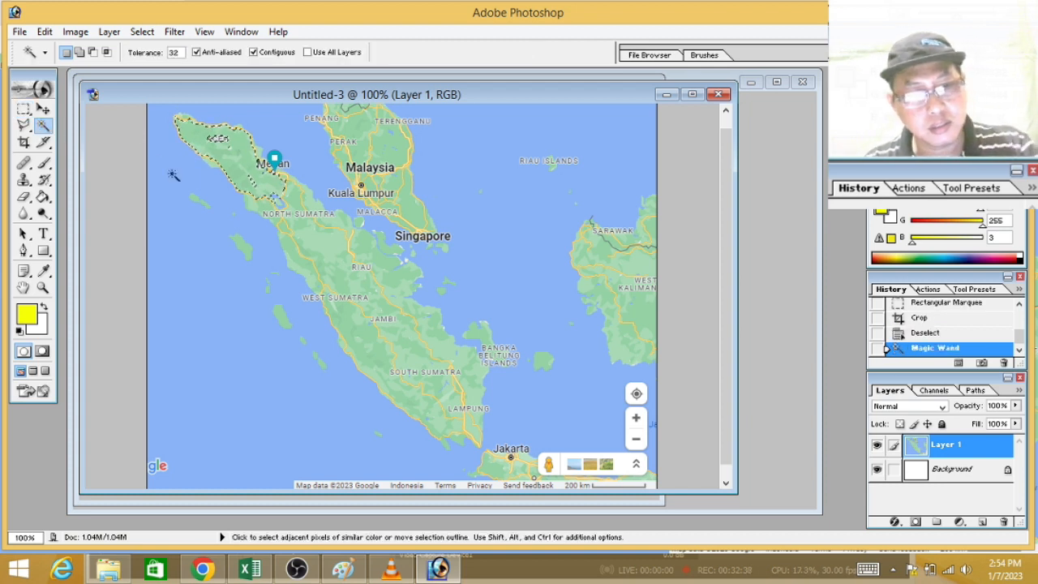
key("Delete")
left_click(276, 193)
key("Delete")
left_click(386, 272)
key("Delete")
left_click(311, 210)
key("Delete")
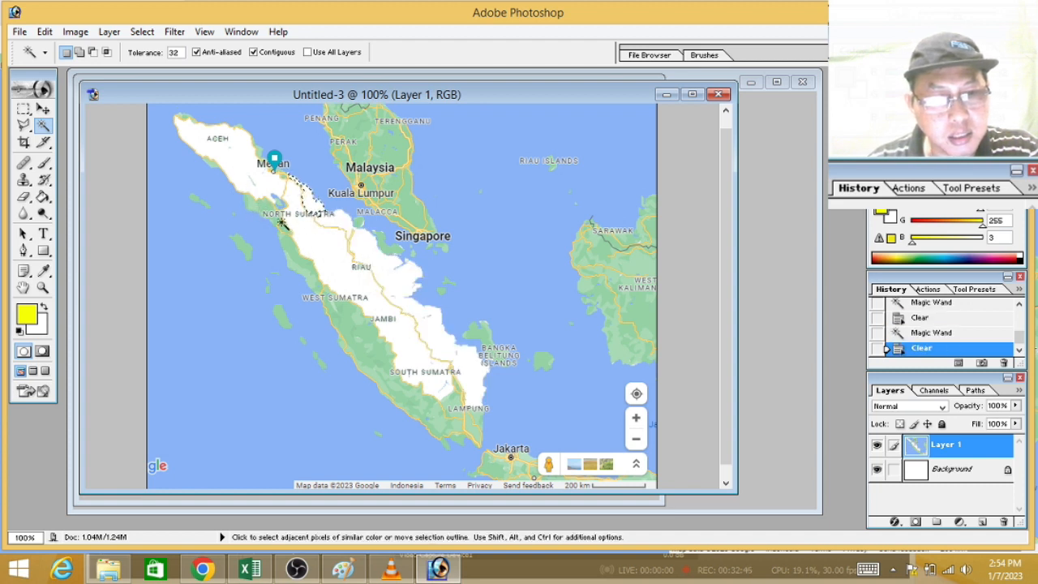
Step: Select and clear the green land along Sumatra's western side and in Lampung down to the southeastern tip
left_click(312, 270)
key("Delete")
left_click(392, 350)
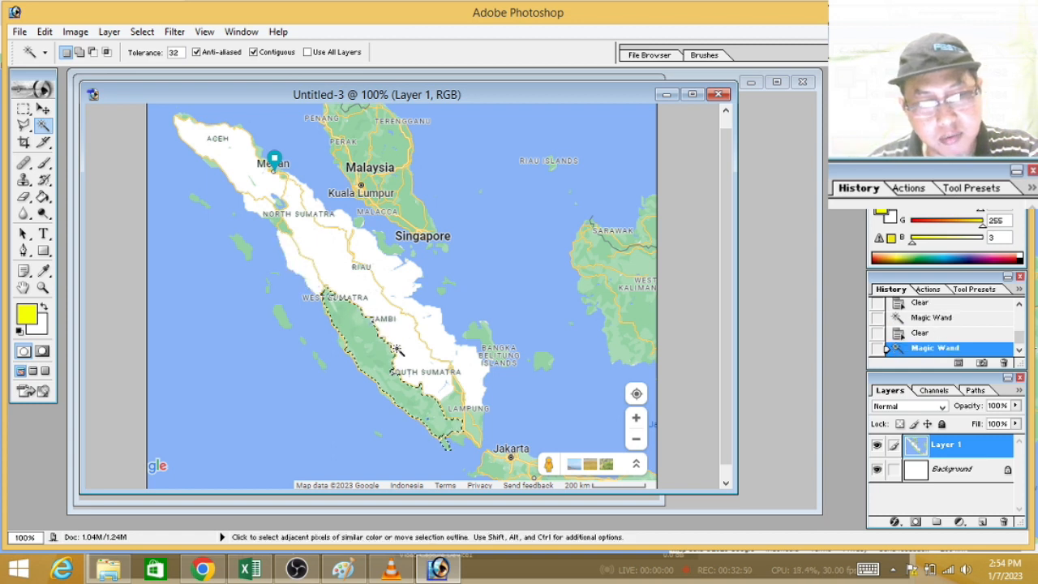
key("Delete")
left_click(452, 406)
key("Delete")
left_click(471, 425)
key("Delete")
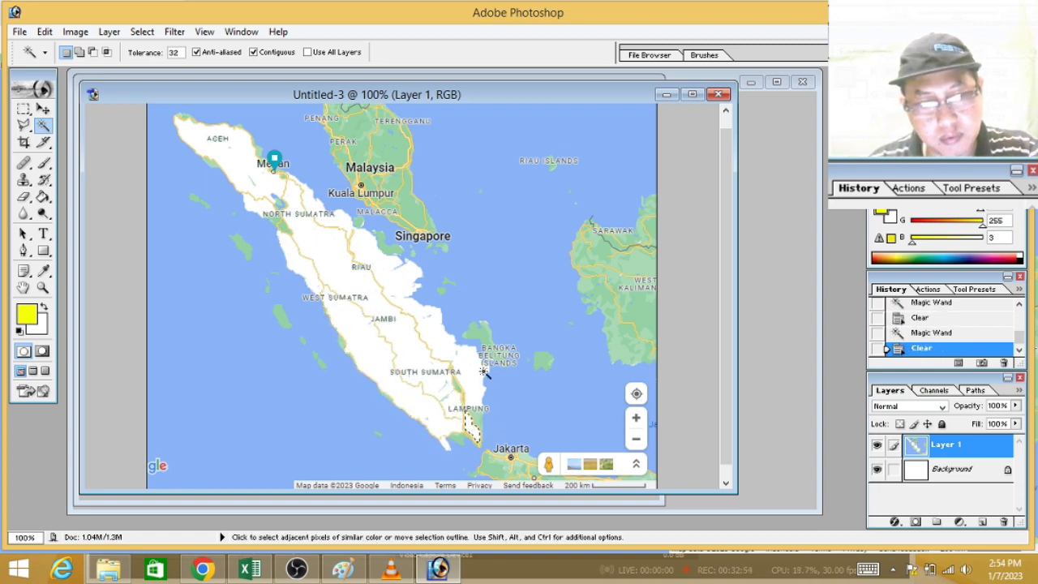
Step: Clear the leftover patches off the Riau coast, around North Sumatra's lake, on Aceh's coasts and near Medan
left_click(359, 220)
key("Delete")
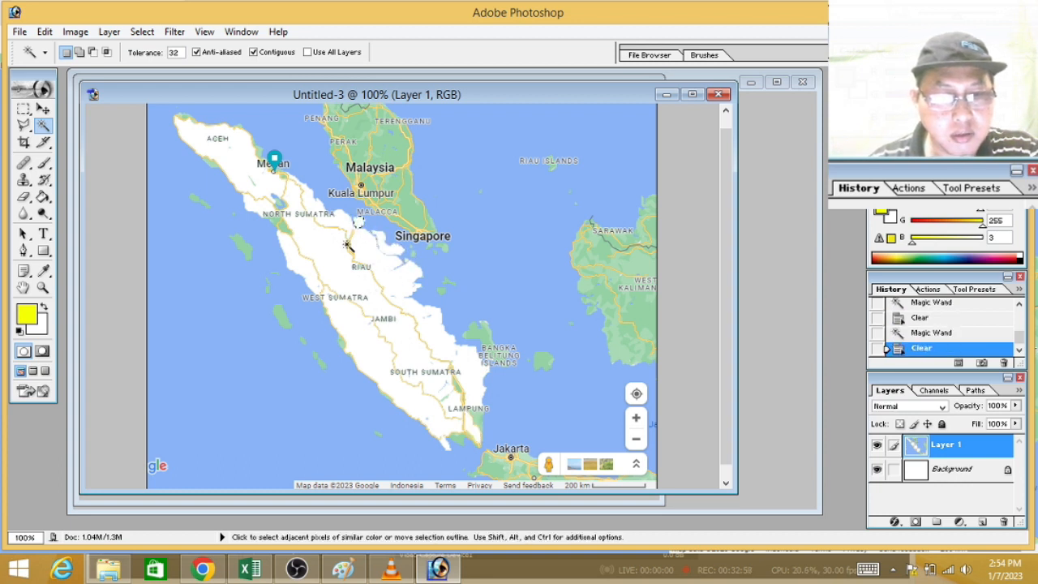
left_click(281, 227)
key("Delete")
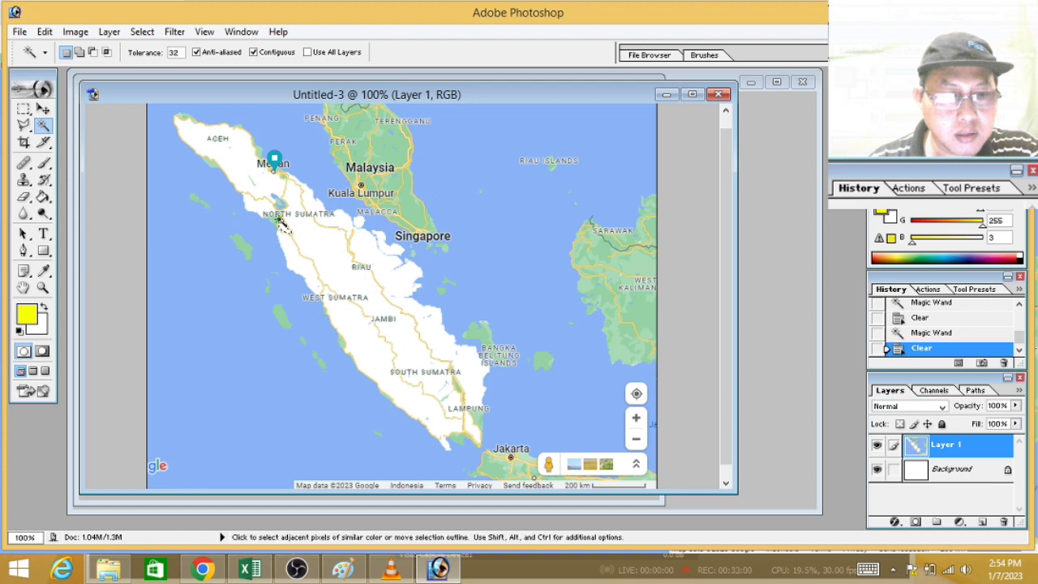
left_click(278, 220)
key("Delete")
left_click(280, 203)
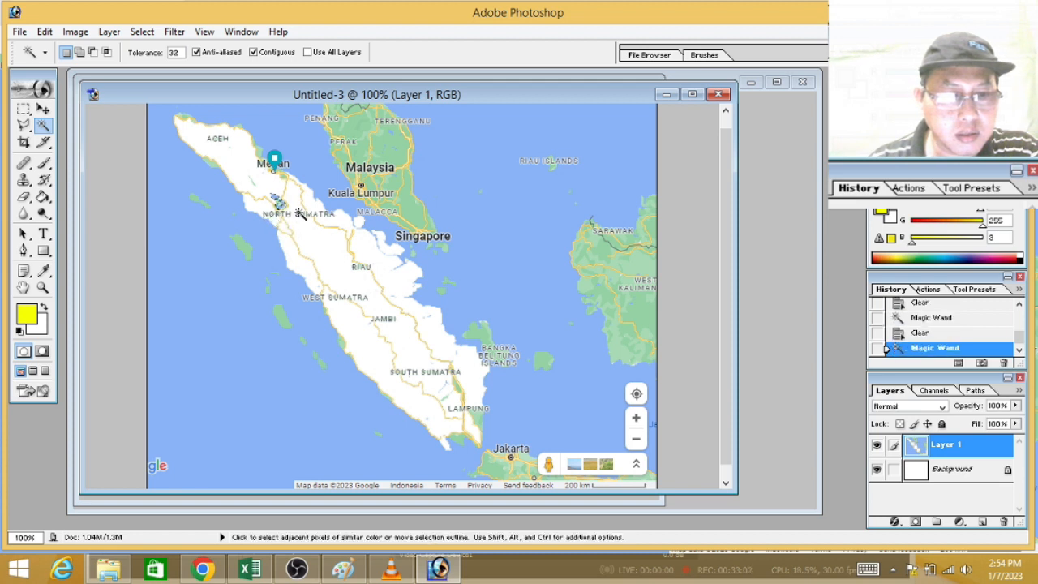
key("Delete")
left_click(209, 162)
key("Delete")
left_click(186, 117)
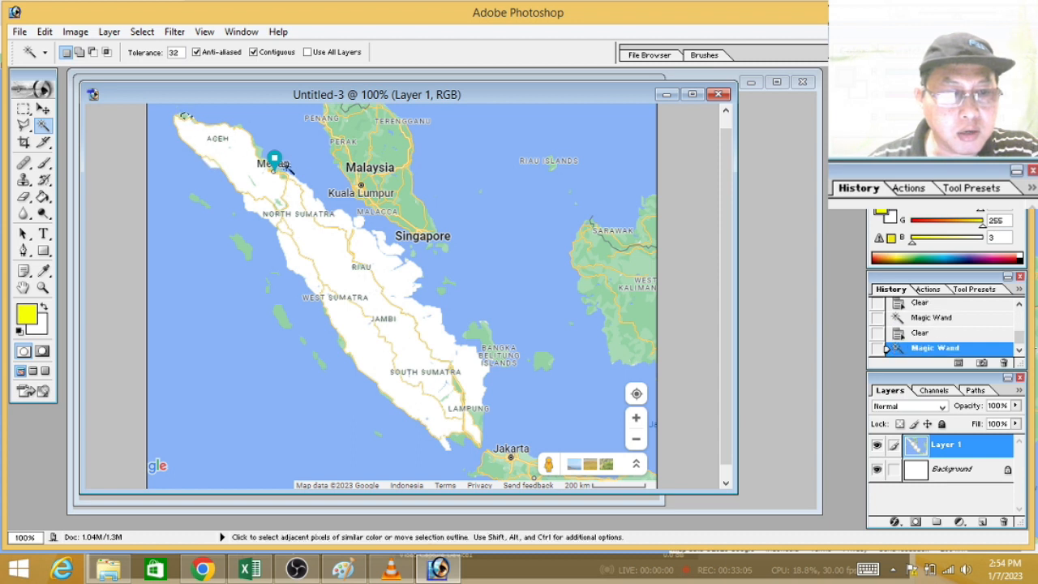
key("Delete")
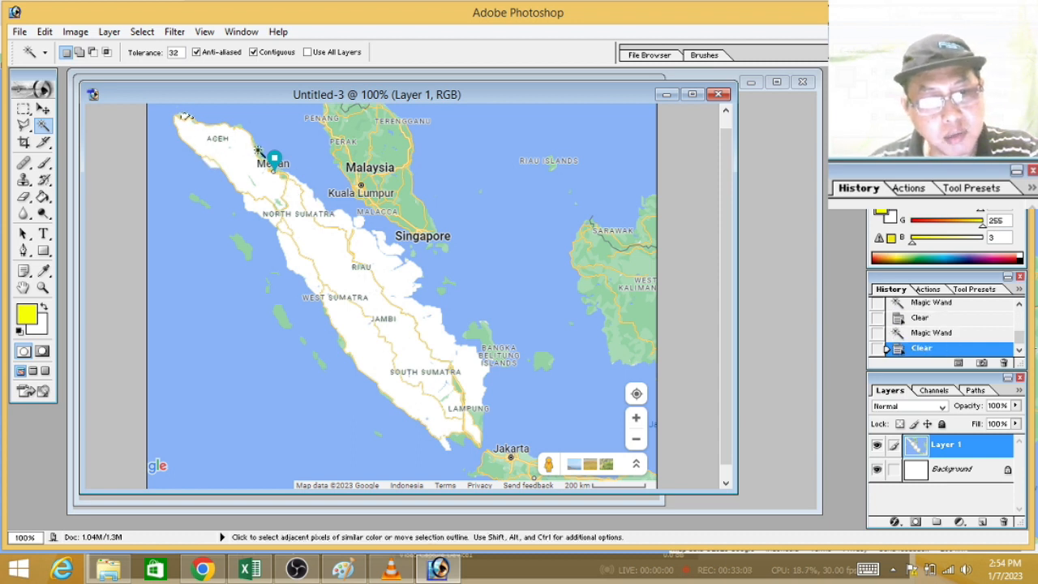
left_click(281, 185)
key("Delete")
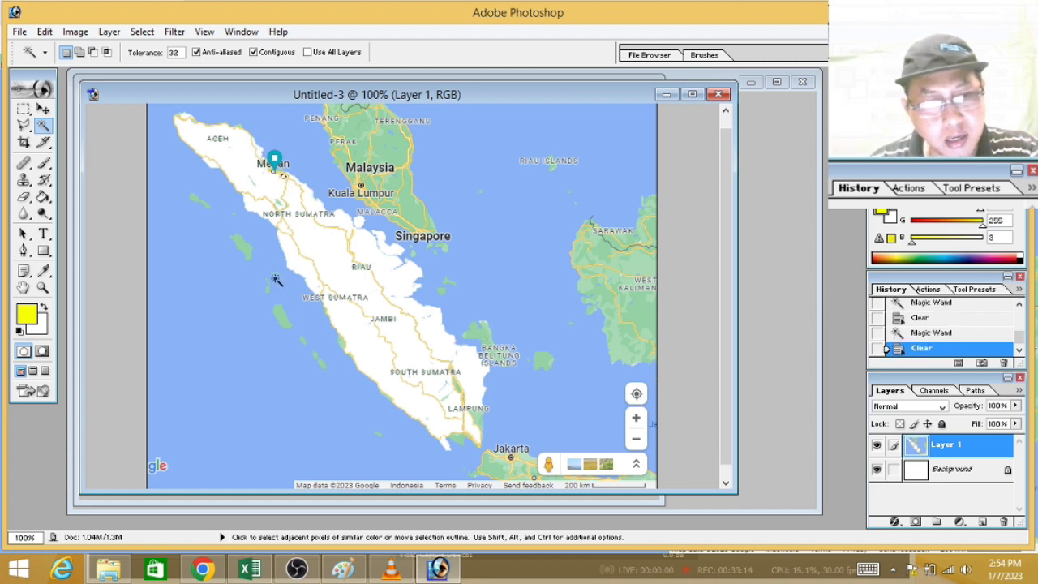
Step: Select and clear the green islands off Sumatra's west coast one after another
left_click(196, 199)
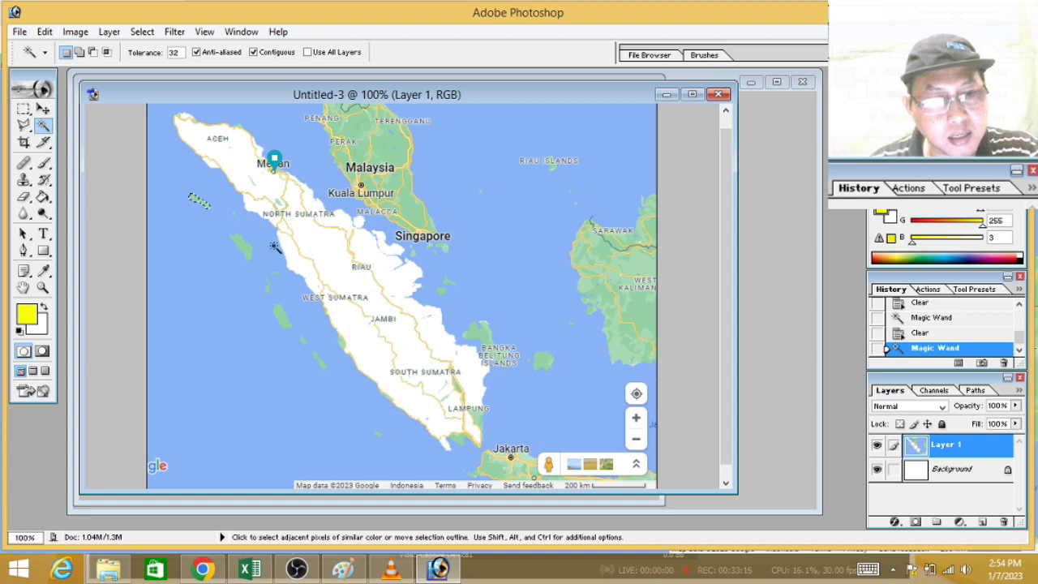
key("Delete")
left_click(246, 248)
key("Delete")
left_click(281, 316)
key("Delete")
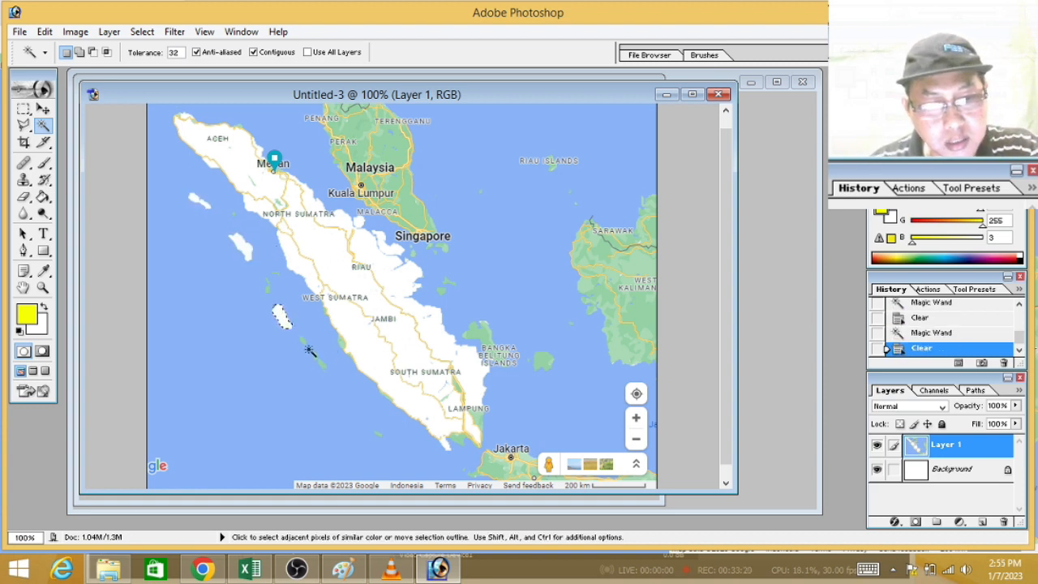
left_click(303, 340)
key("Delete")
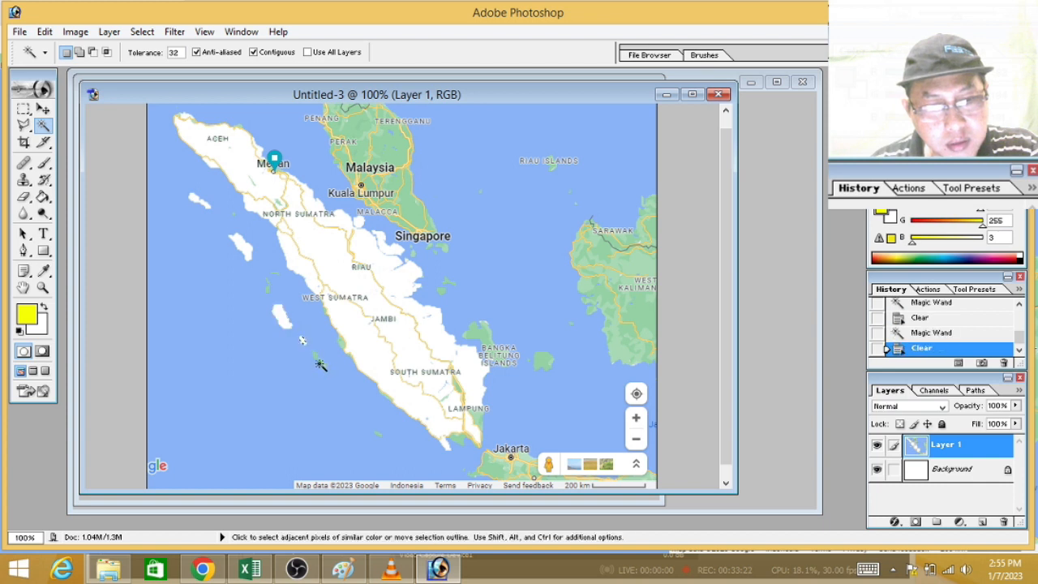
left_click(320, 363)
key("Delete")
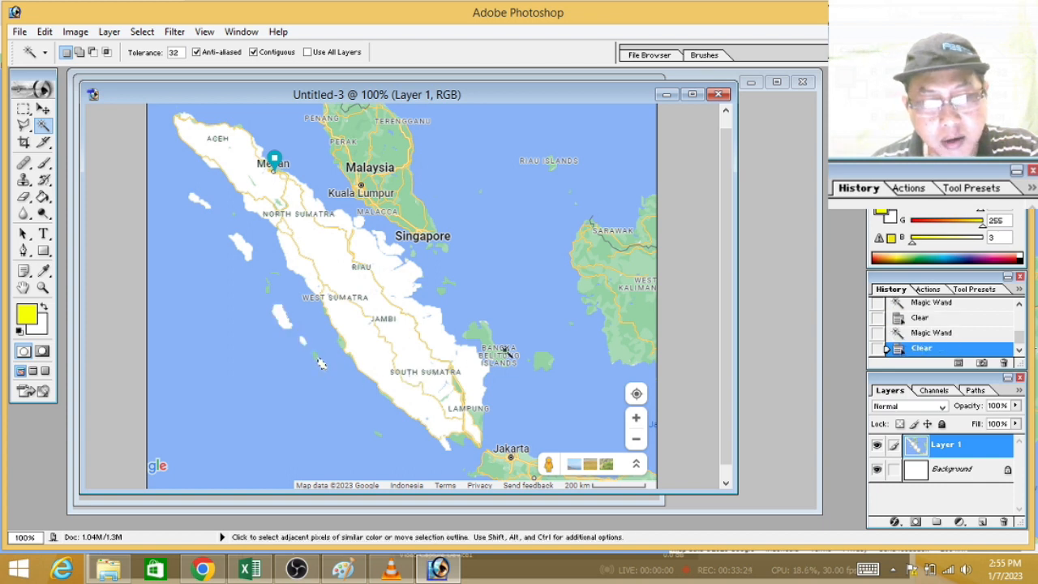
Step: Clear the Bangka Belitung islands and the small islands south of Singapore off Sumatra's east coast
left_click(478, 335)
key("Delete")
left_click(545, 360)
key("Delete")
left_click(442, 287)
key("Delete")
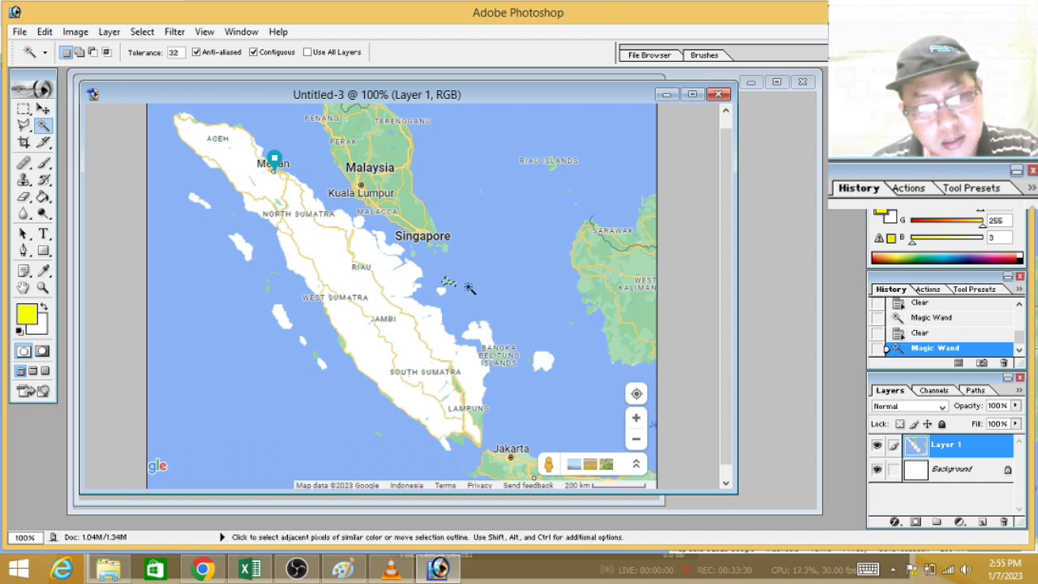
left_click(445, 250)
key("Delete")
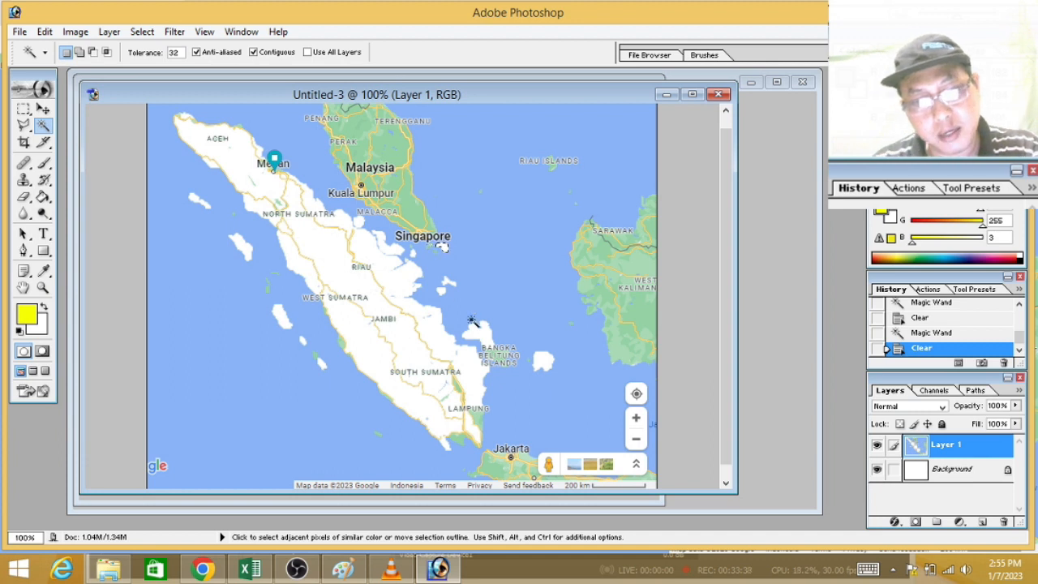
left_click(437, 246)
key("Delete")
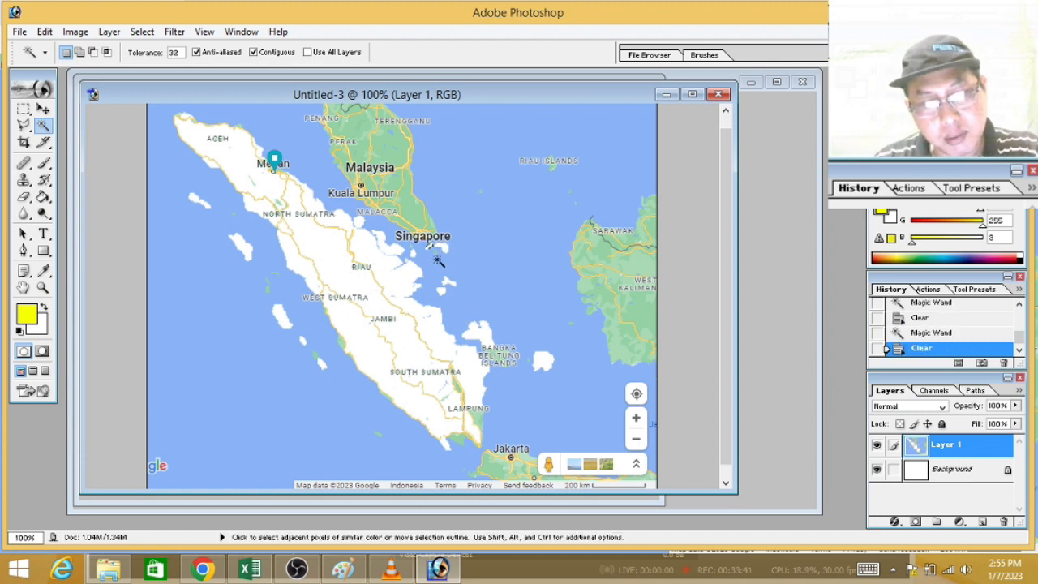
Step: Clear the remaining green patches along Sumatra's southwest coast and at the southern end of Lampung
left_click(343, 344)
key("Delete")
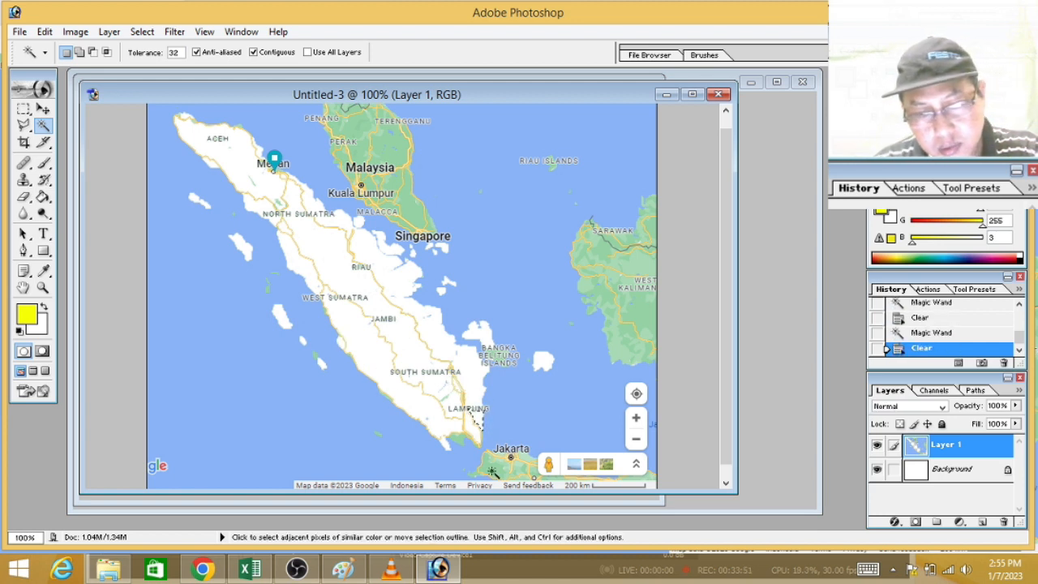
left_click(459, 439)
key("Delete")
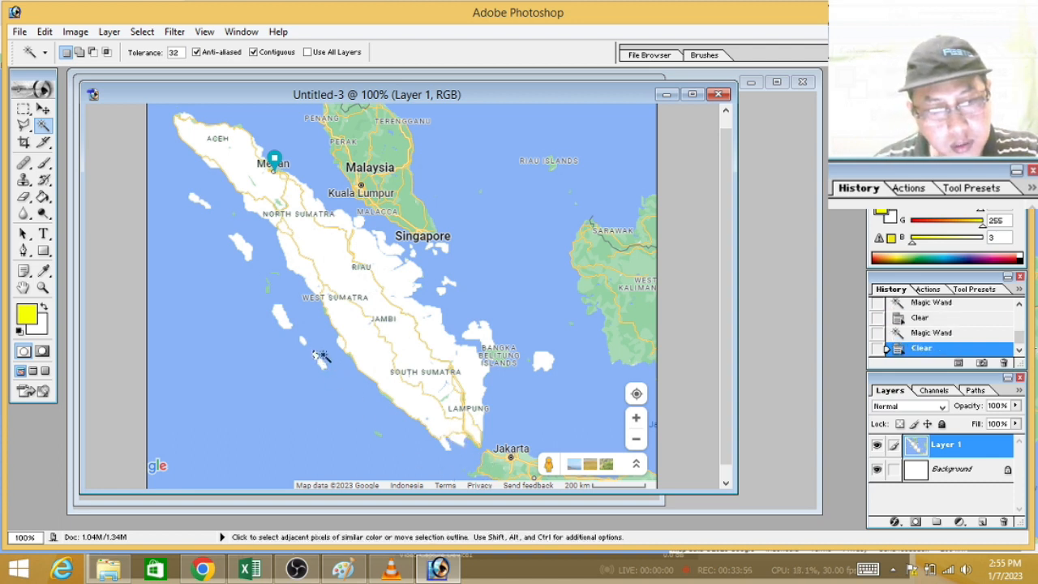
left_click(269, 287)
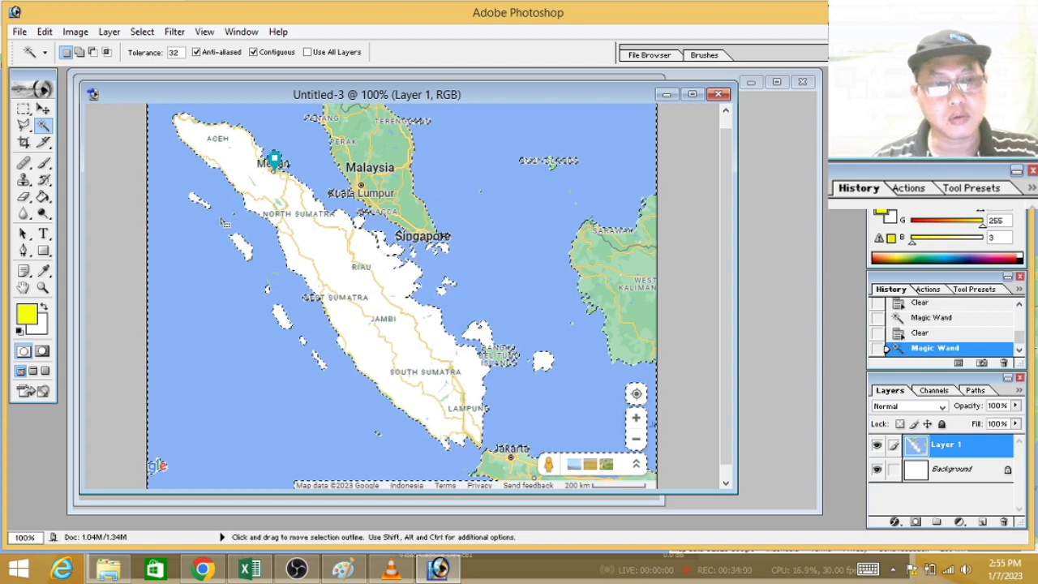
left_click(25, 110)
key("ctrl+d")
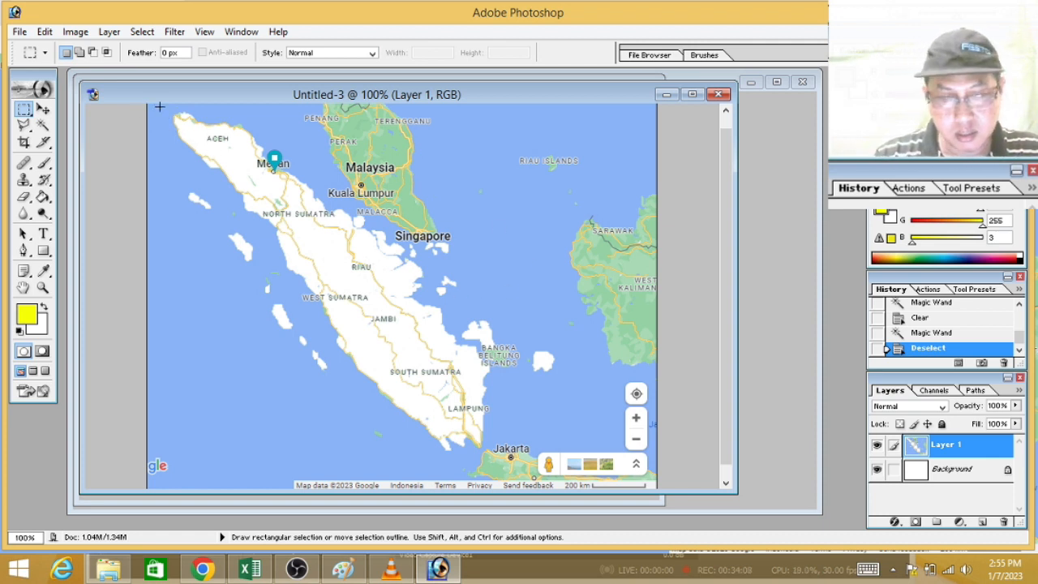
Step: Erase the inner roads, the ACEH label and the small green remnants in Aceh with the size 14 Eraser brush
key("ctrl+plus")
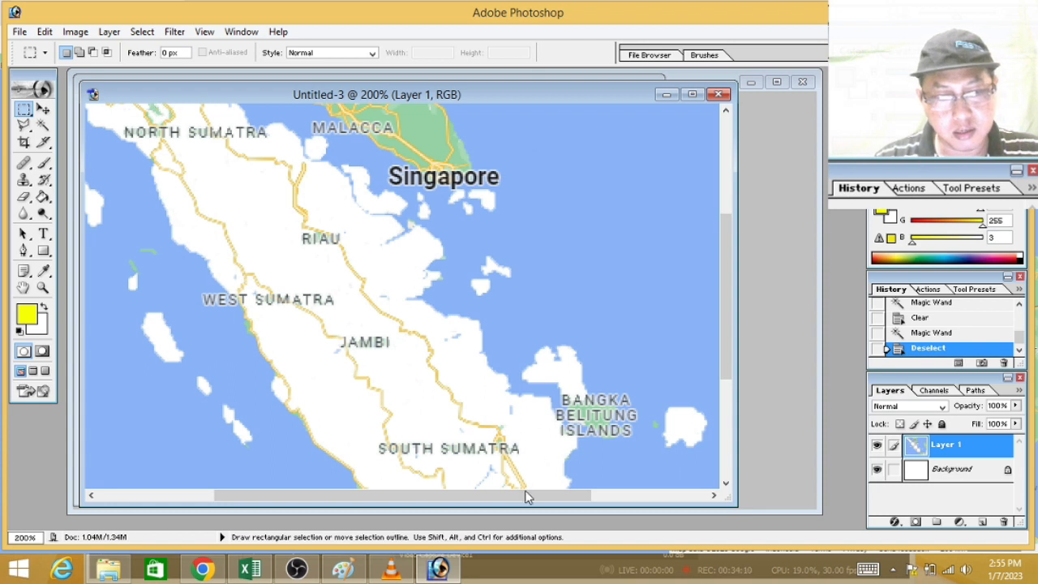
left_click_drag(523, 490, 405, 512)
left_click_drag(726, 336, 705, 167)
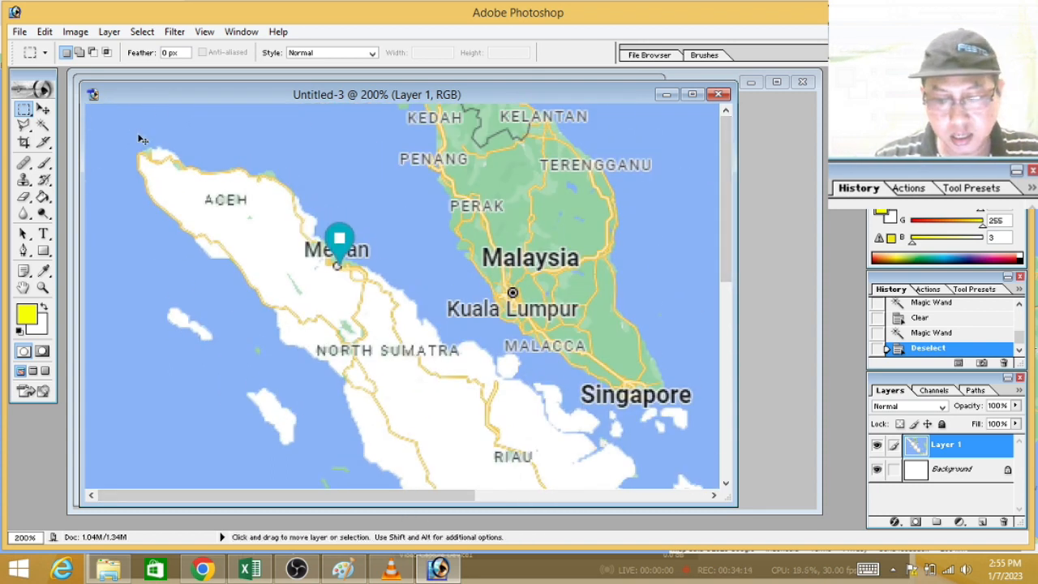
key("ctrl+plus")
left_click_drag(366, 503, 266, 502)
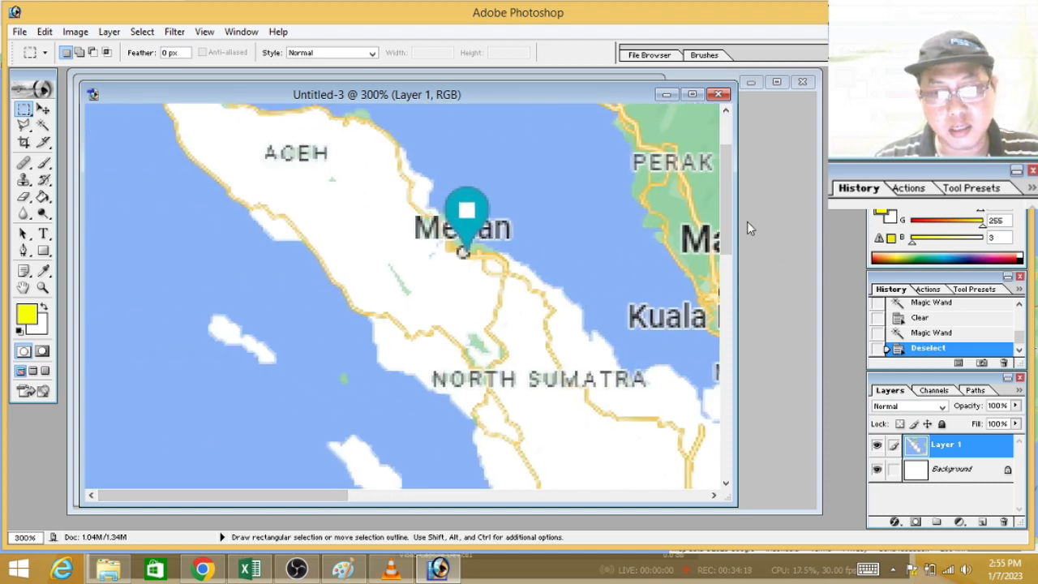
left_click_drag(724, 220, 725, 192)
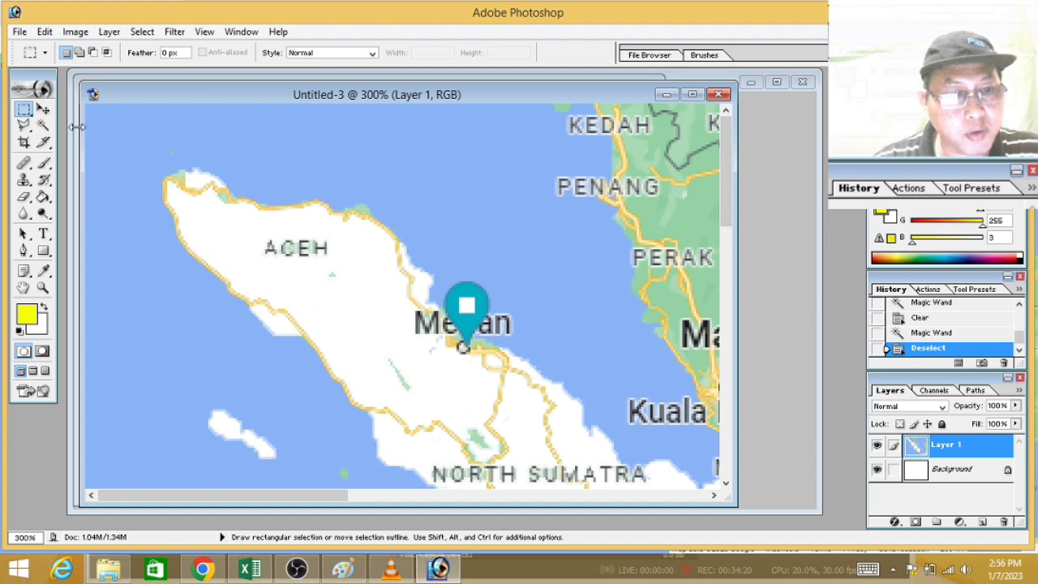
left_click(23, 197)
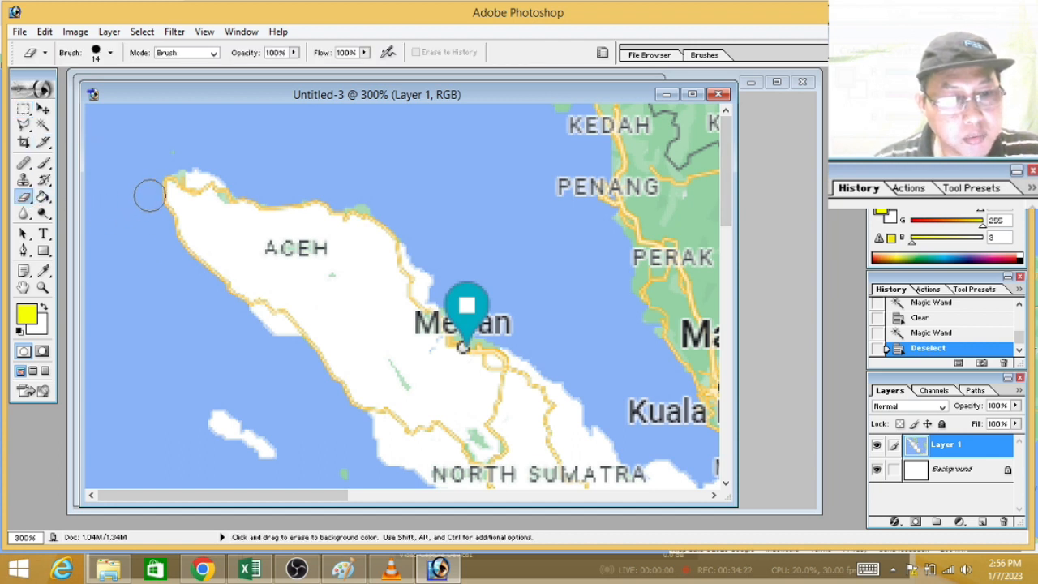
left_click(186, 189)
left_click(185, 189)
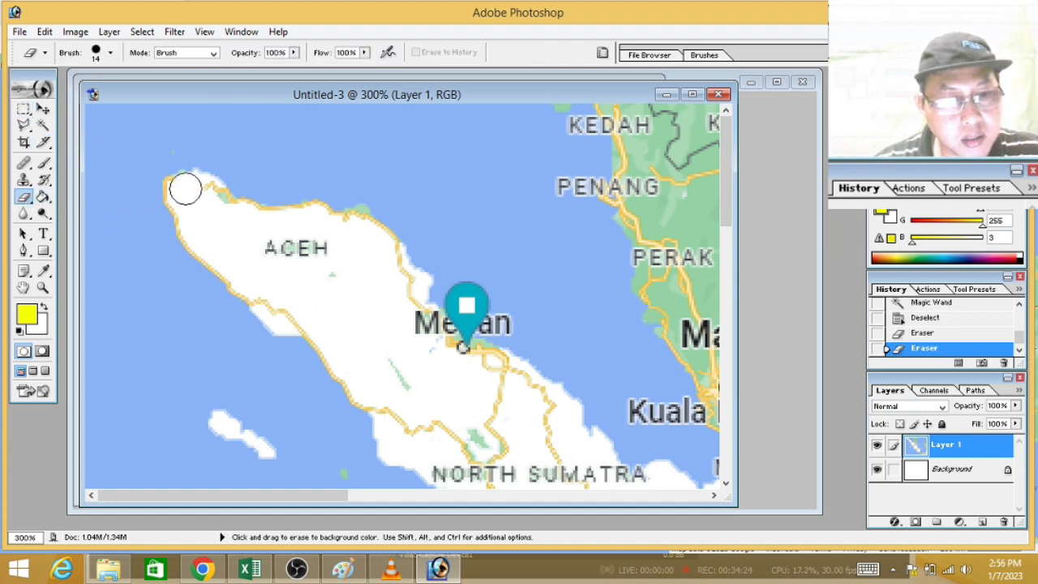
left_click(202, 193)
left_click(211, 199)
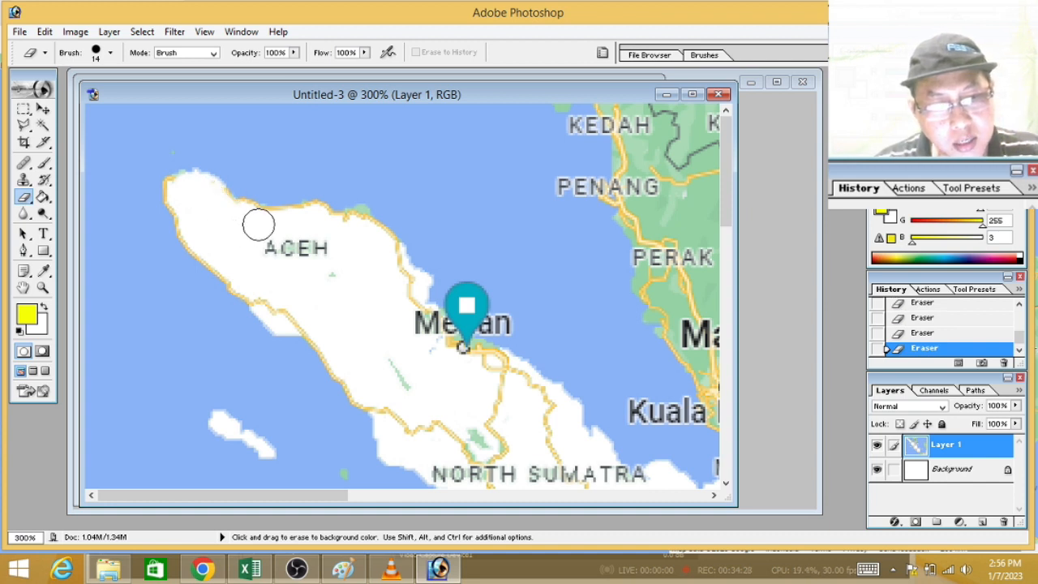
mouse_move(316, 224)
left_mouse_down()
mouse_move(273, 250)
mouse_move(330, 261)
left_mouse_up()
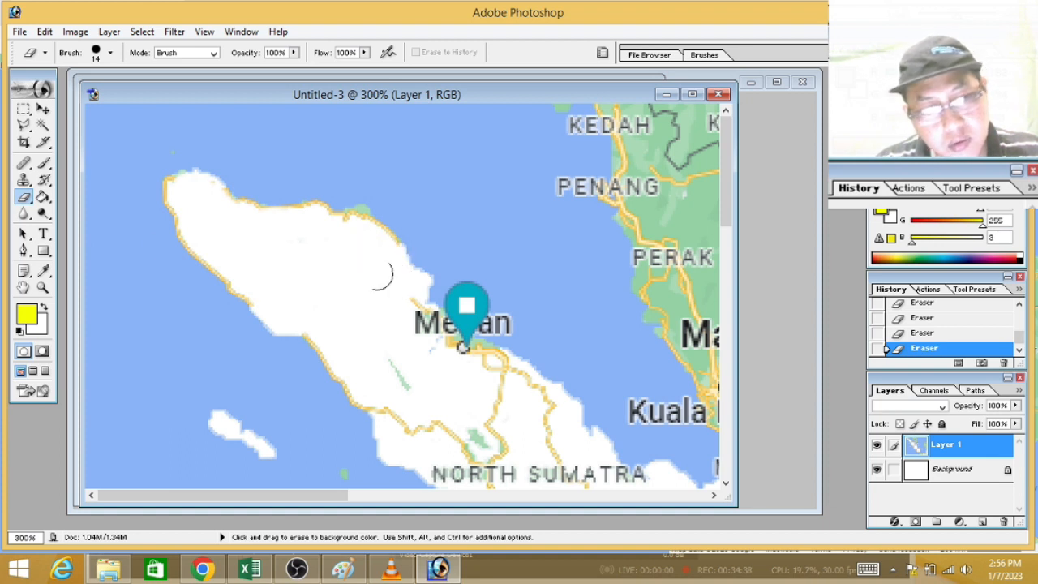
Step: Select the green patch on Aceh's northeast coast with the Magic Wand, clear it, and deselect
left_click(44, 127)
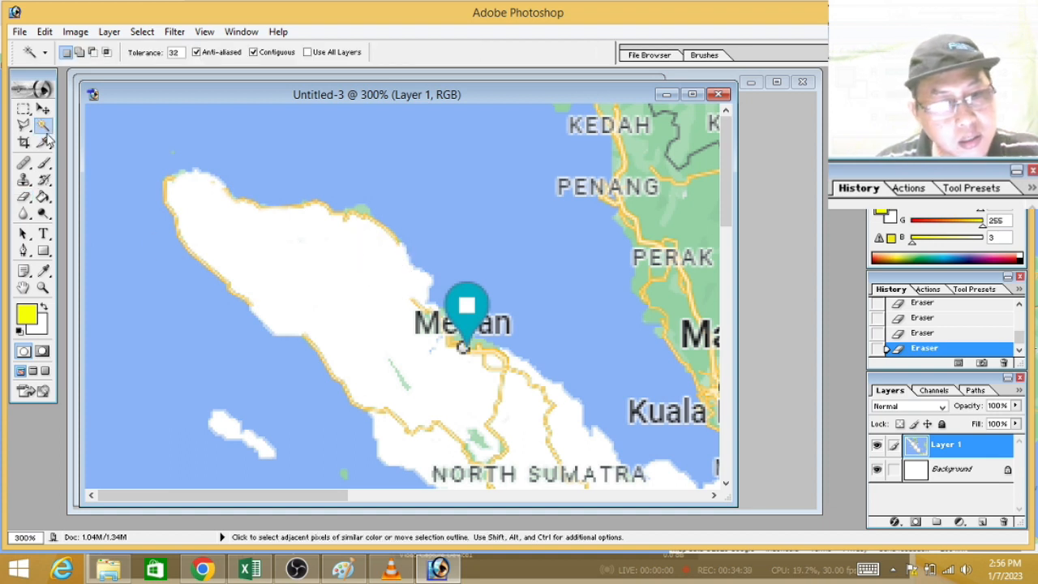
left_click(365, 210)
key("Delete")
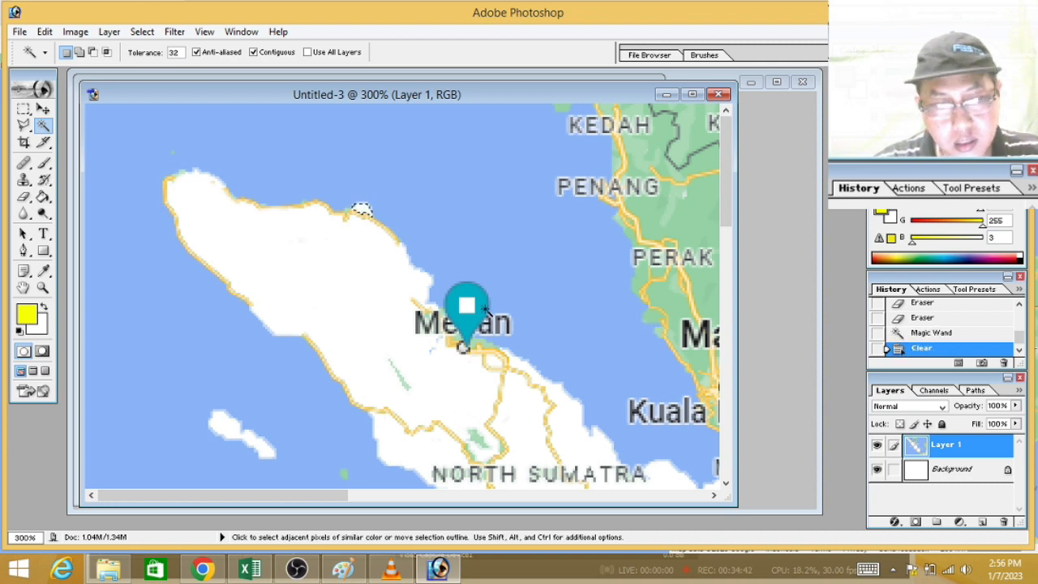
left_click(25, 108)
left_click(312, 151)
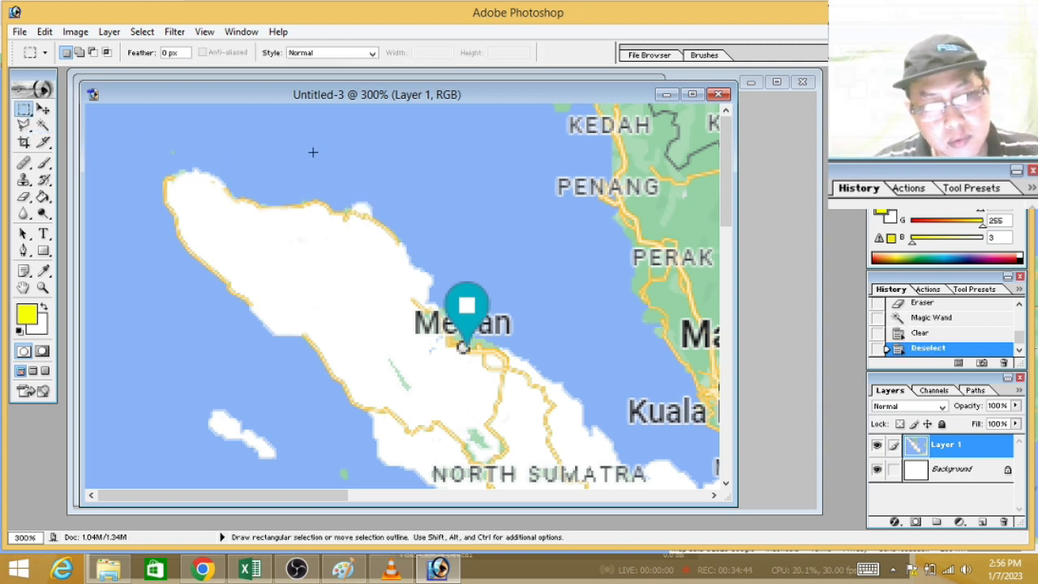
Step: Erase the yellow coastal road along Aceh's northeast shore with the size 14 Eraser brush
left_click(24, 197)
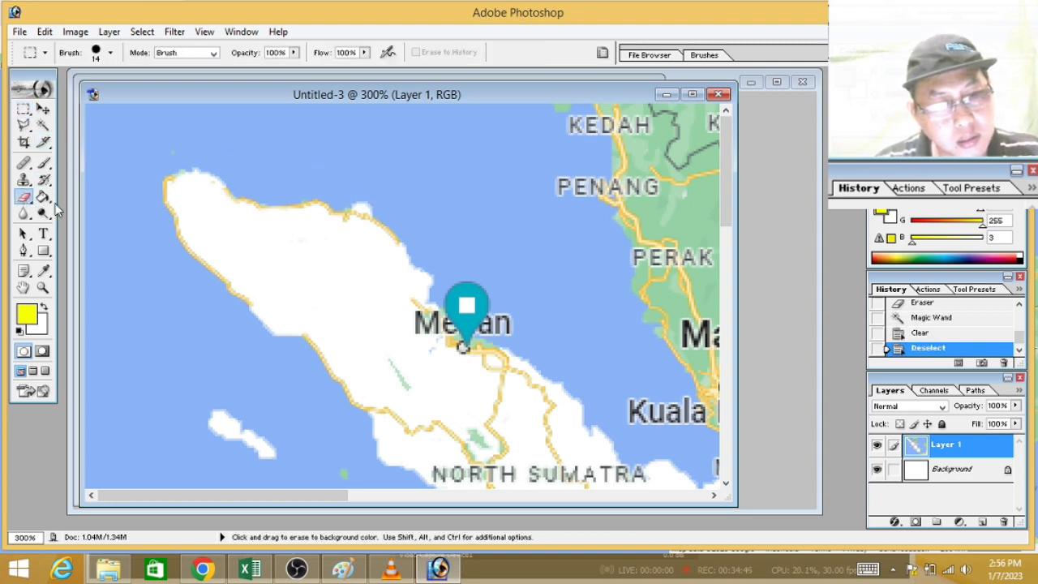
left_click(353, 227)
left_click(356, 222)
left_click_drag(357, 222, 374, 239)
left_click_drag(379, 241, 380, 246)
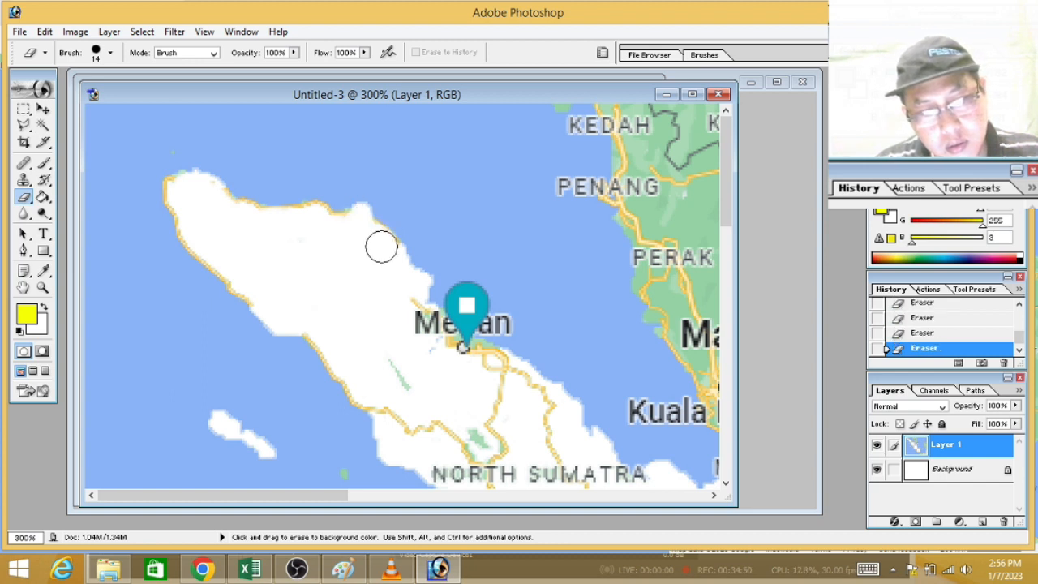
Step: Erase the roads, green remnants and the inland part of the Medan label from Medan down through North Sumatra's interior
mouse_move(408, 323)
left_mouse_down()
mouse_move(408, 308)
mouse_move(432, 348)
mouse_move(471, 360)
left_mouse_up()
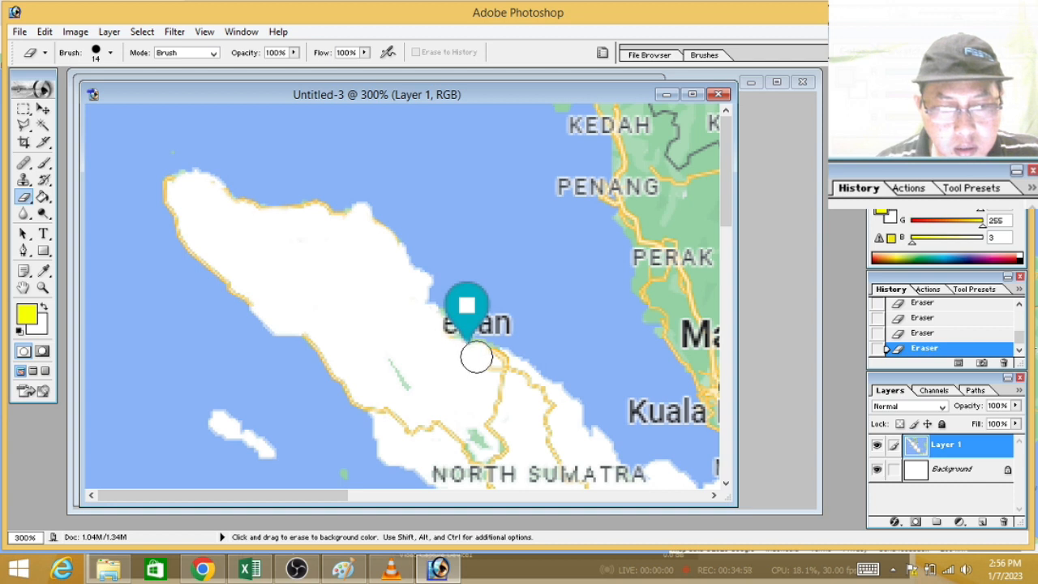
left_click_drag(475, 355, 488, 362)
mouse_move(395, 389)
left_mouse_down()
mouse_move(407, 378)
mouse_move(373, 365)
mouse_move(380, 400)
mouse_move(410, 429)
mouse_move(451, 440)
mouse_move(489, 405)
mouse_move(502, 368)
mouse_move(452, 387)
mouse_move(482, 417)
mouse_move(533, 386)
mouse_move(546, 417)
mouse_move(505, 433)
mouse_move(533, 451)
mouse_move(465, 454)
mouse_move(506, 424)
mouse_move(429, 336)
mouse_move(444, 342)
left_mouse_up()
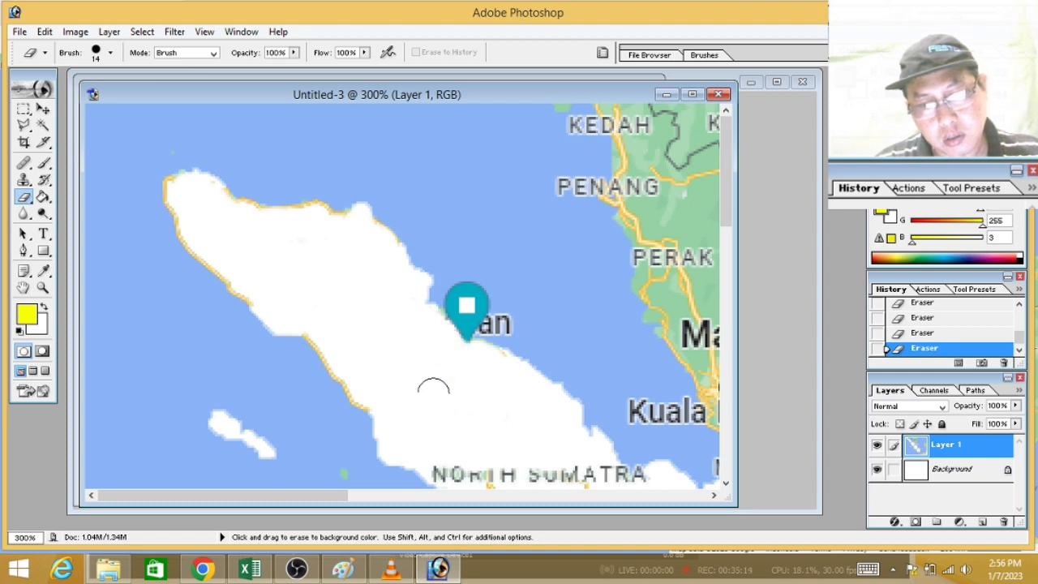
left_click_drag(434, 393, 489, 432)
Step: Erase the NORTH SUMATRA label over the land and the inner roads running south and east of it
left_click_drag(732, 200, 734, 271)
mouse_move(470, 238)
left_mouse_down()
mouse_move(522, 283)
mouse_move(522, 251)
mouse_move(609, 248)
mouse_move(653, 260)
left_mouse_up()
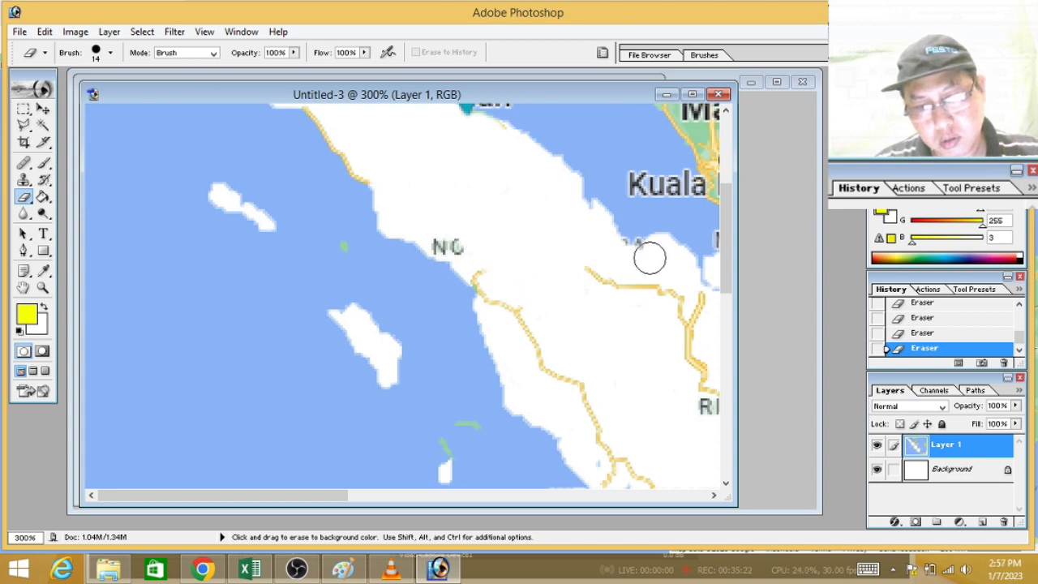
mouse_move(489, 262)
left_mouse_down()
mouse_move(440, 239)
mouse_move(528, 324)
mouse_move(579, 275)
mouse_move(686, 313)
mouse_move(693, 303)
left_mouse_up()
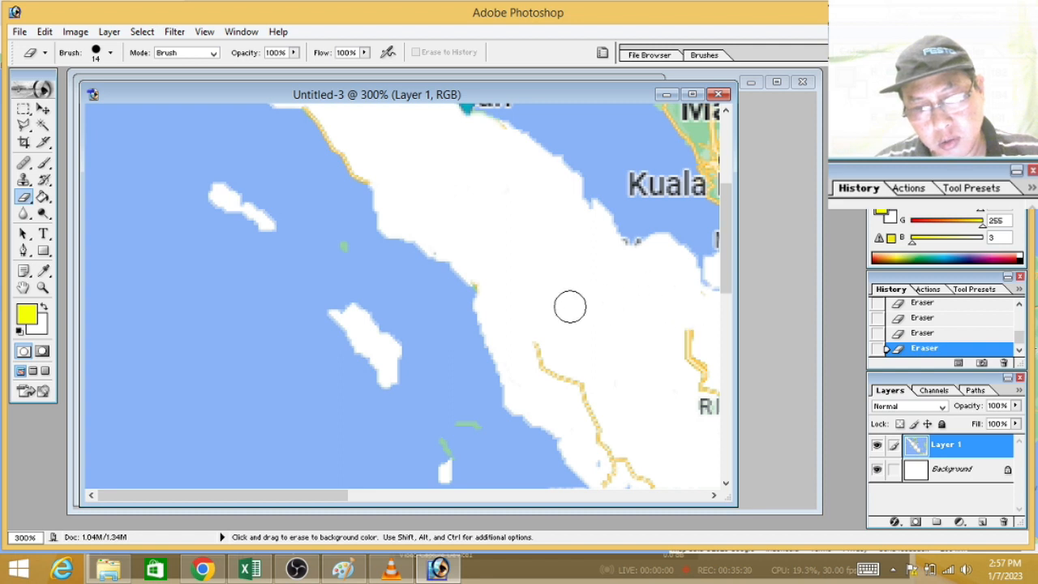
mouse_move(510, 291)
left_mouse_down()
mouse_move(552, 329)
mouse_move(568, 370)
mouse_move(536, 349)
mouse_move(554, 366)
left_mouse_up()
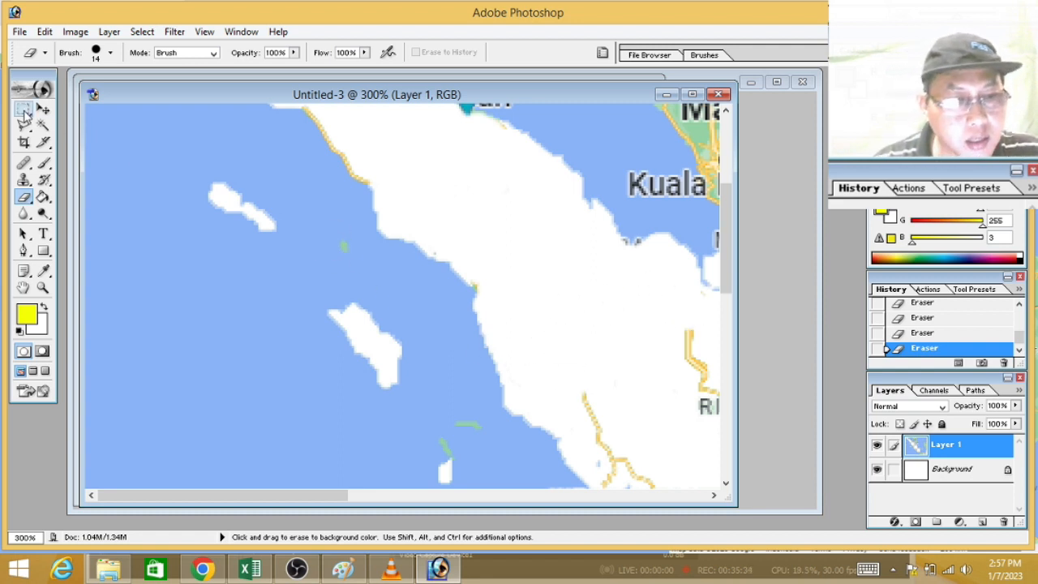
Step: Clear the small remaining green islets off North Sumatra's west coast with the Magic Wand, and deselect
left_click(43, 127)
left_click(343, 248)
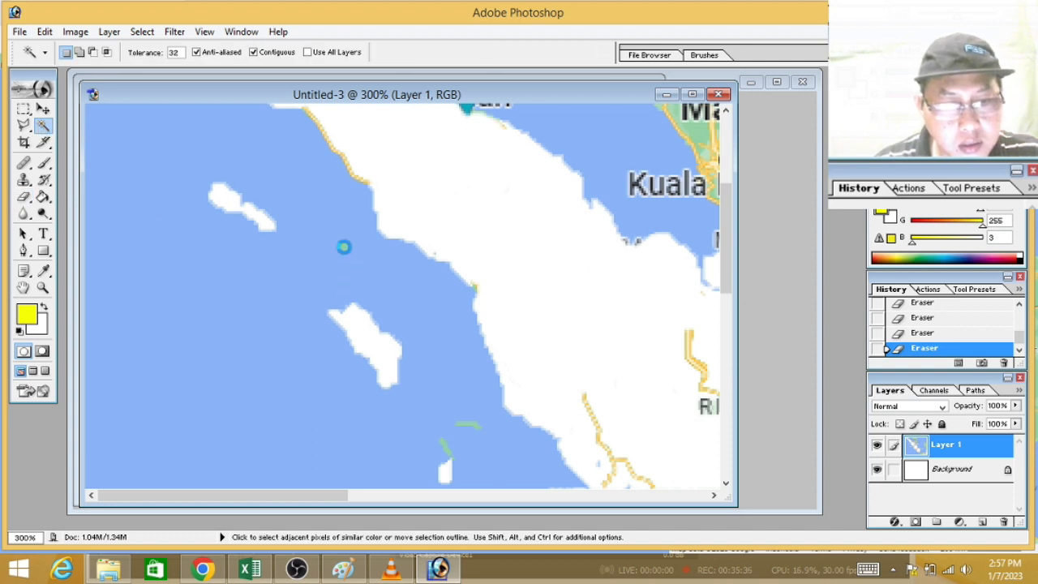
key("Delete")
left_click(472, 423)
key("Delete")
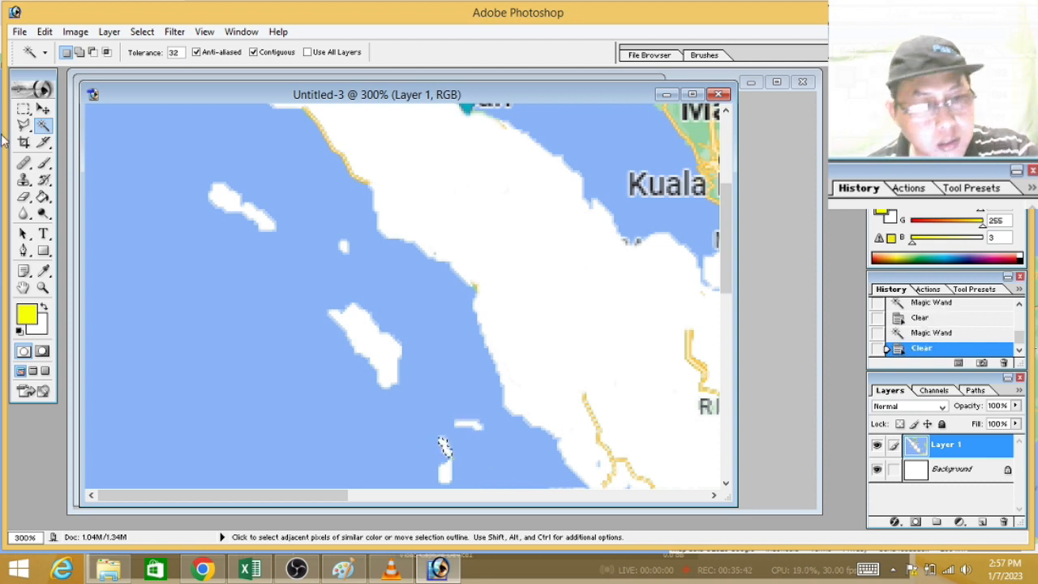
left_click(25, 109)
left_click(239, 259)
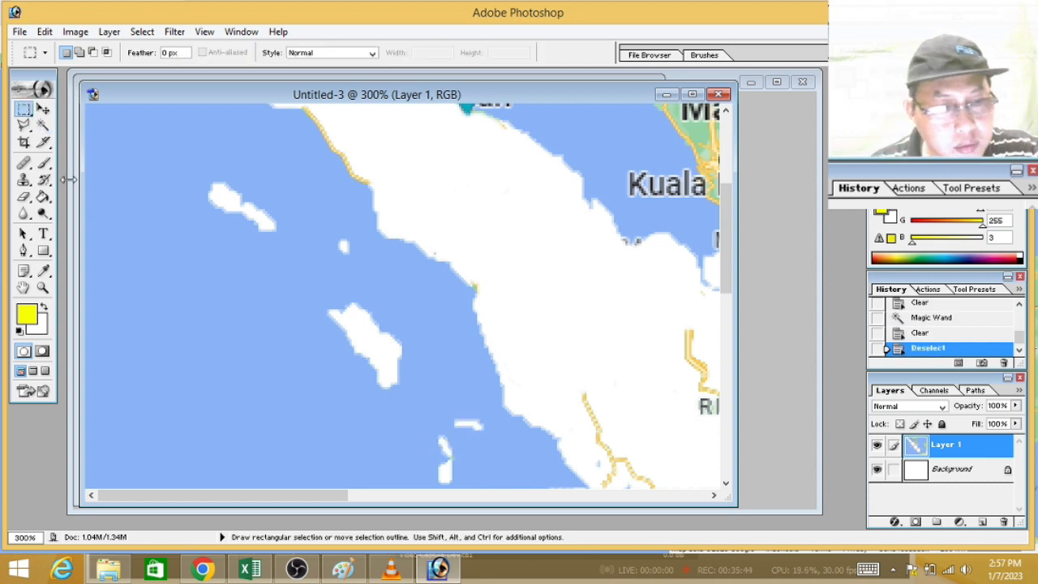
Step: Erase the inner roads and the RIAU, WEST SUMATRA and JAMBI labels over the land in central Sumatra
left_click(24, 197)
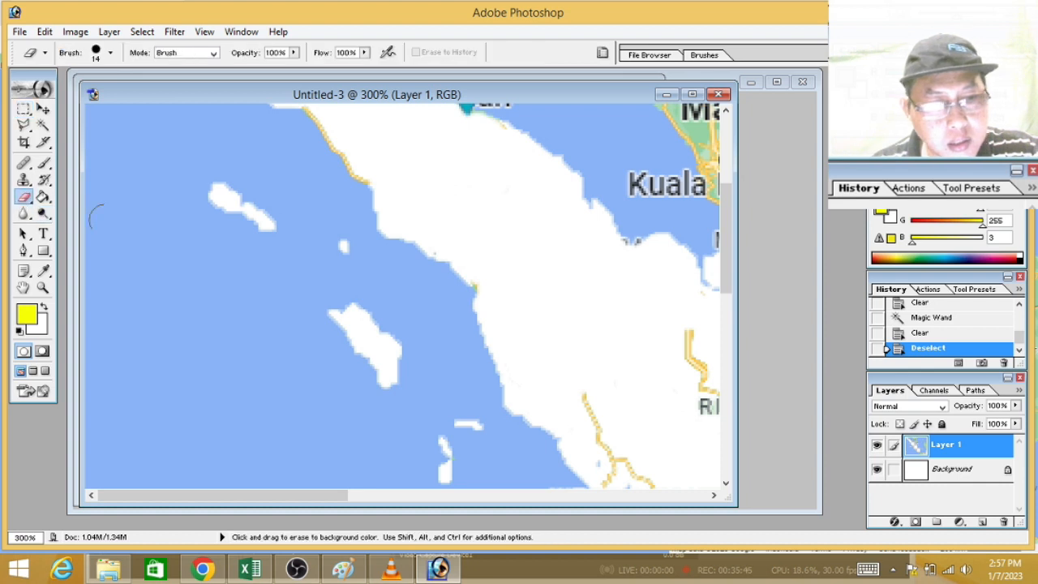
mouse_move(683, 328)
left_mouse_down()
mouse_move(704, 394)
mouse_move(646, 433)
mouse_move(590, 410)
mouse_move(639, 475)
mouse_move(607, 458)
mouse_move(614, 466)
left_mouse_up()
left_click_drag(335, 495, 451, 496)
left_click_drag(726, 276, 733, 329)
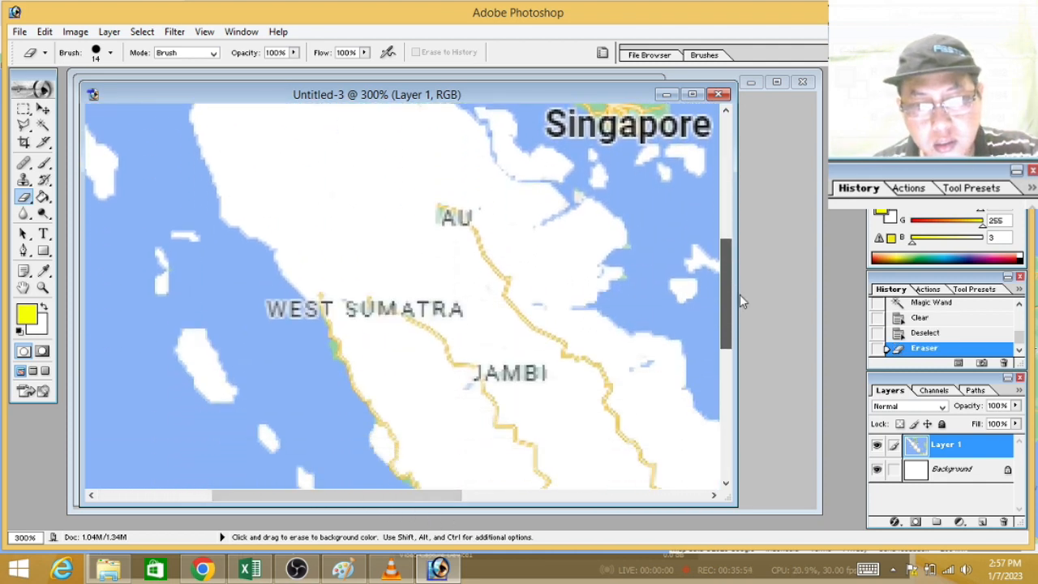
mouse_move(444, 216)
left_mouse_down()
mouse_move(499, 209)
mouse_move(484, 242)
mouse_move(522, 276)
mouse_move(487, 254)
mouse_move(424, 266)
mouse_move(413, 297)
mouse_move(351, 313)
mouse_move(325, 293)
mouse_move(333, 304)
mouse_move(483, 327)
mouse_move(385, 306)
mouse_move(452, 330)
mouse_move(476, 296)
mouse_move(437, 273)
mouse_move(540, 321)
mouse_move(535, 304)
mouse_move(565, 342)
mouse_move(589, 351)
mouse_move(555, 361)
mouse_move(543, 352)
mouse_move(496, 381)
mouse_move(460, 375)
mouse_move(449, 351)
mouse_move(452, 375)
mouse_move(495, 375)
mouse_move(514, 425)
mouse_move(593, 405)
mouse_move(604, 377)
mouse_move(646, 370)
mouse_move(594, 362)
mouse_move(653, 377)
mouse_move(618, 417)
mouse_move(478, 432)
mouse_move(492, 401)
mouse_move(437, 443)
mouse_move(394, 431)
left_mouse_up()
left_click(394, 431)
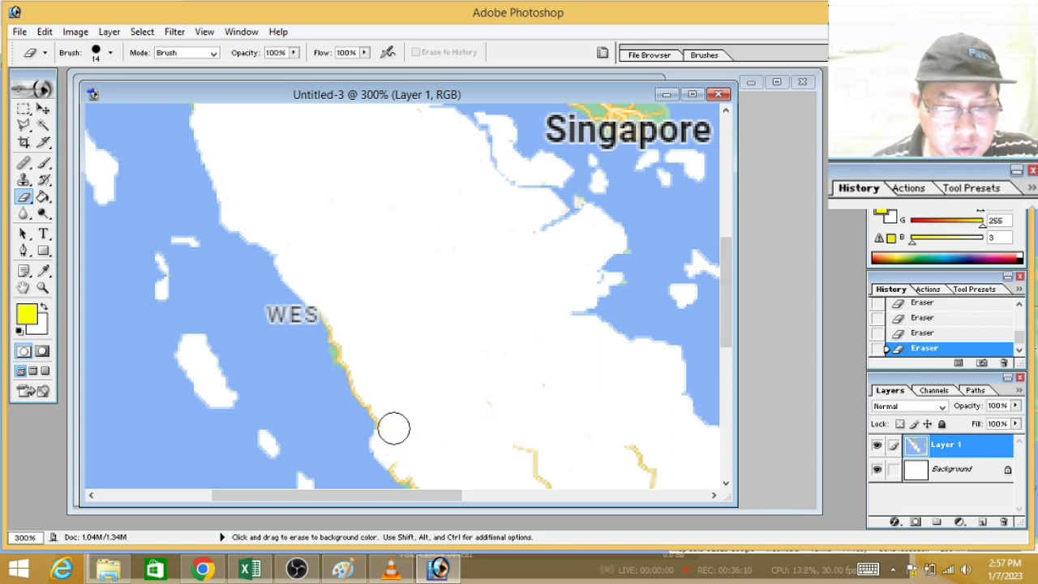
mouse_move(398, 456)
left_mouse_down()
mouse_move(502, 466)
mouse_move(524, 457)
mouse_move(517, 449)
mouse_move(655, 480)
left_mouse_up()
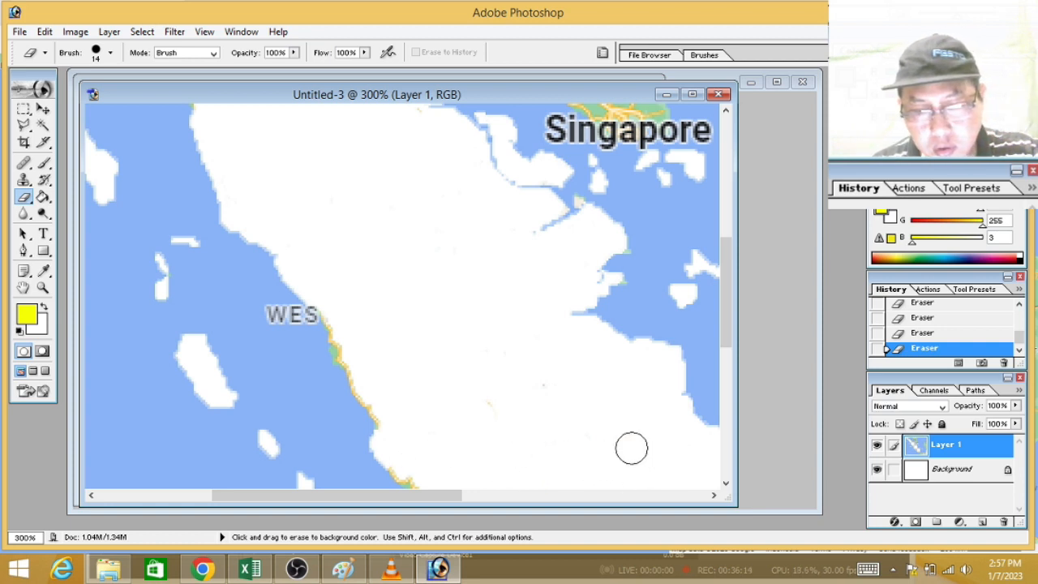
Step: Erase the SOUTH SUMATRA and LAMPUNG labels, inner roads and colored remnants from the land in southern Sumatra
left_click_drag(725, 316, 724, 381)
left_click_drag(329, 496, 468, 503)
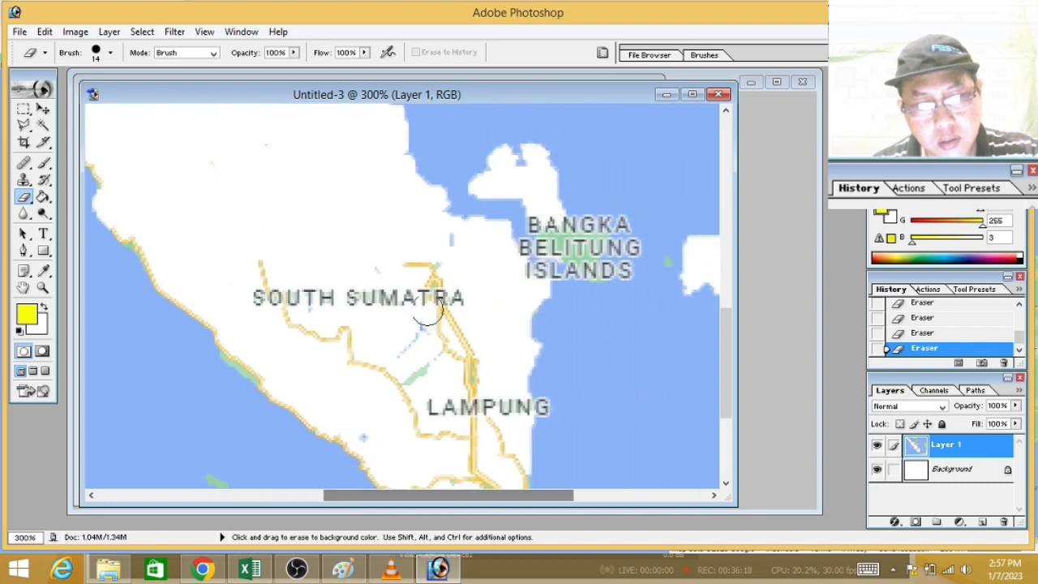
mouse_move(407, 233)
left_mouse_down()
mouse_move(368, 274)
mouse_move(457, 282)
mouse_move(364, 300)
mouse_move(262, 295)
mouse_move(253, 262)
mouse_move(280, 302)
mouse_move(333, 325)
mouse_move(314, 337)
mouse_move(408, 308)
mouse_move(400, 334)
mouse_move(338, 333)
mouse_move(446, 324)
mouse_move(431, 344)
mouse_move(465, 290)
mouse_move(440, 367)
mouse_move(388, 391)
mouse_move(458, 350)
mouse_move(457, 403)
mouse_move(516, 408)
mouse_move(441, 431)
mouse_move(373, 432)
mouse_move(407, 424)
mouse_move(496, 441)
mouse_move(485, 463)
left_mouse_up()
Step: Erase the roads around Lampung's southern bays, using a 4 px Eraser brush for the road at the southeastern tip
left_click_drag(721, 327, 720, 355)
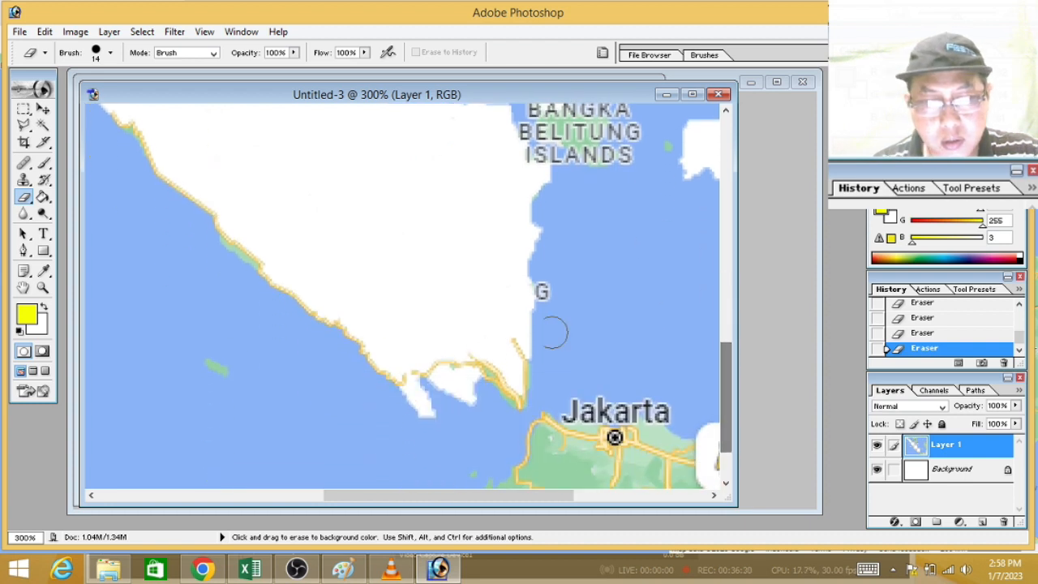
mouse_move(447, 359)
left_mouse_down()
mouse_move(499, 358)
mouse_move(509, 342)
mouse_move(498, 357)
mouse_move(428, 340)
mouse_move(409, 356)
left_mouse_up()
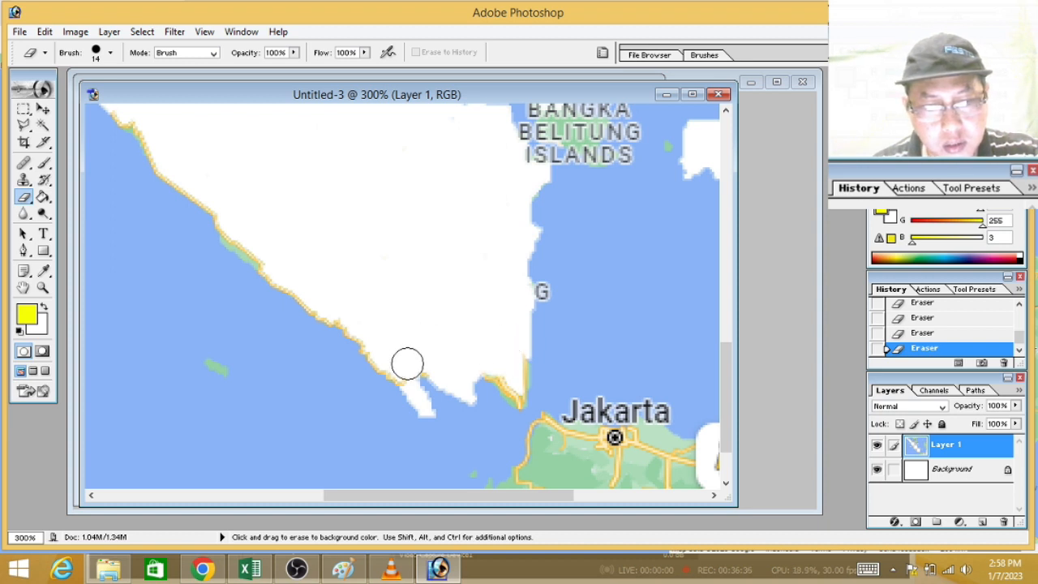
left_click(109, 53)
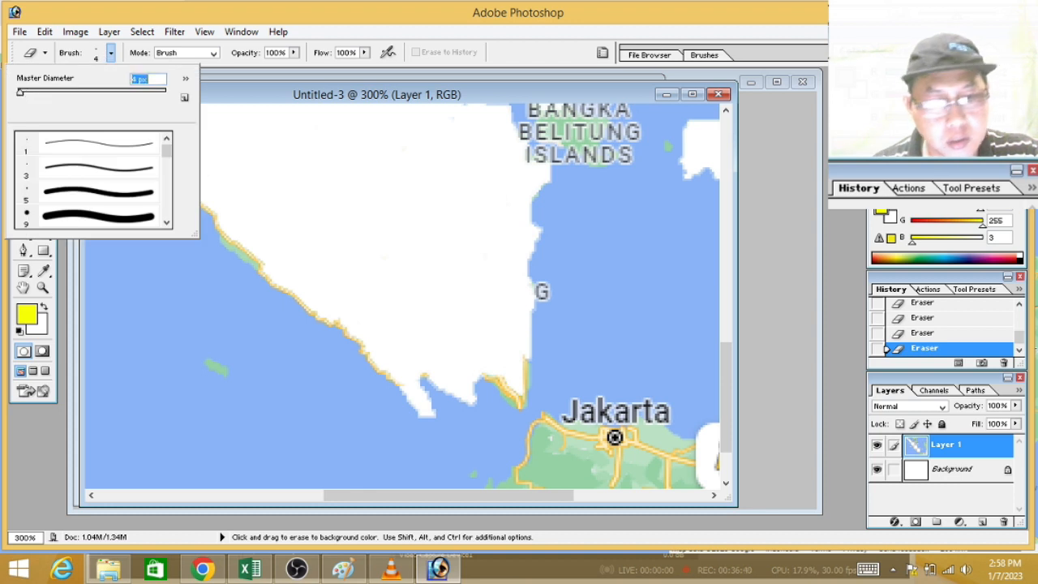
left_click(515, 370)
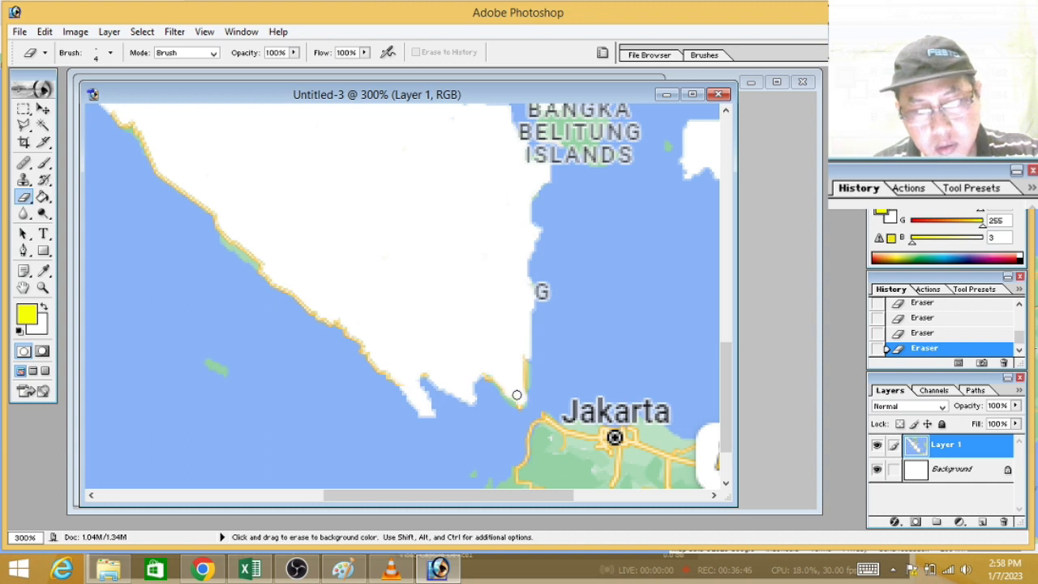
Step: Select and clear the green fragments between the letters of the BANGKA BELITUNG ISLANDS label with the Magic Wand
left_click_drag(723, 362, 713, 314)
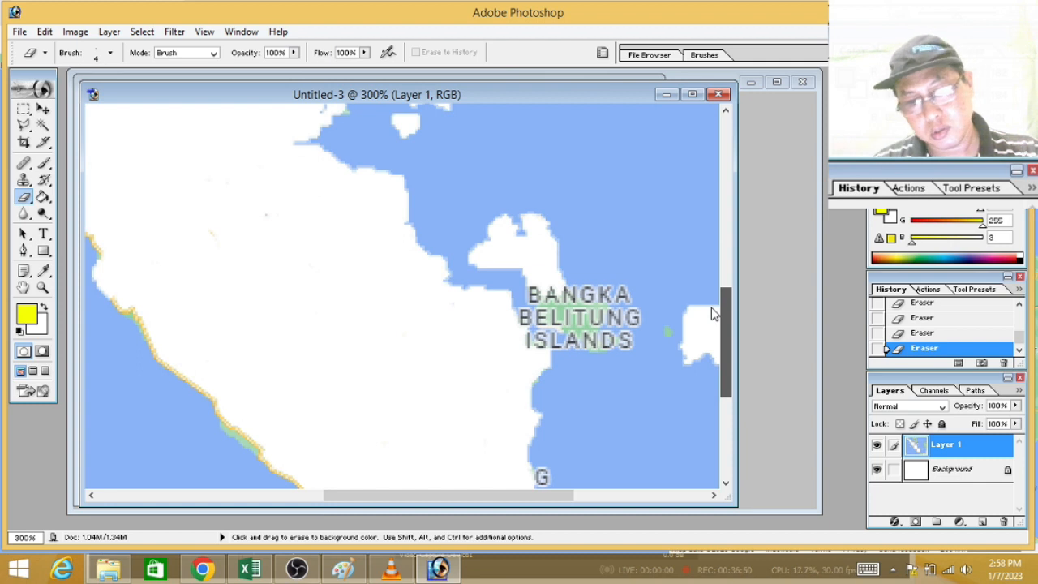
left_click_drag(711, 314, 711, 314)
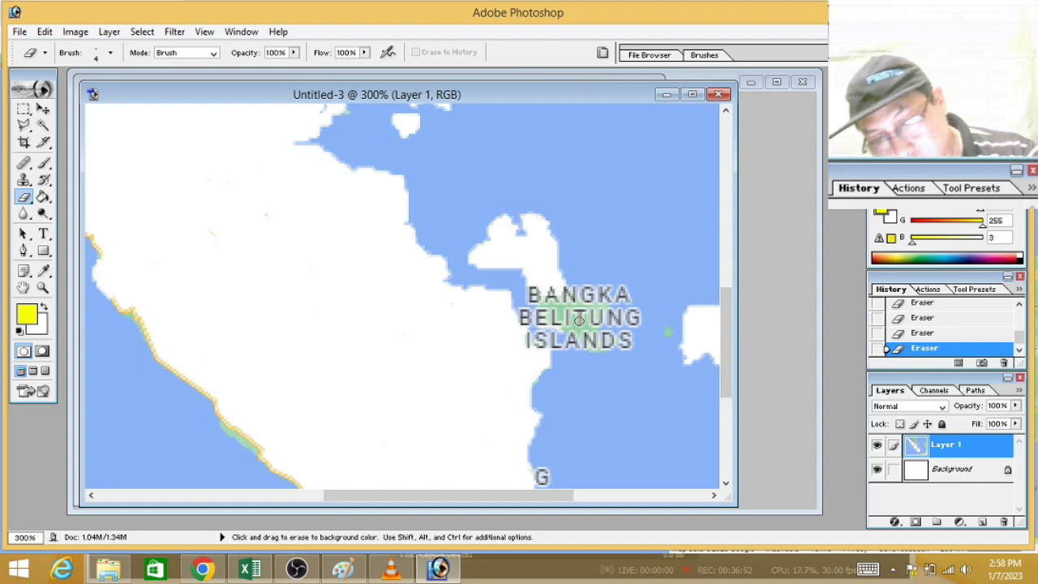
left_click(43, 124)
left_click(585, 324)
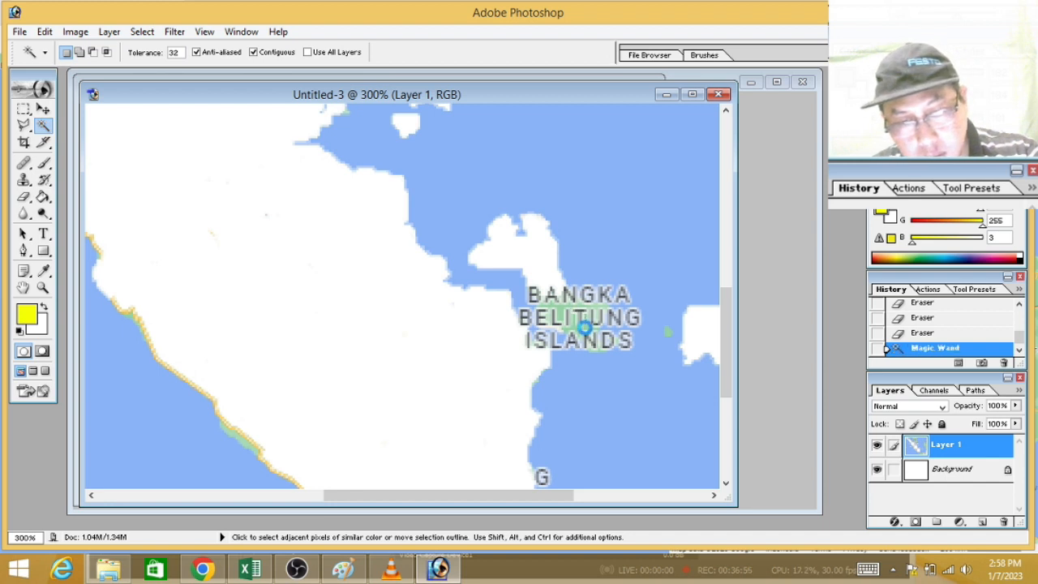
key("Delete")
left_click(587, 314)
key("Delete")
left_click(597, 317)
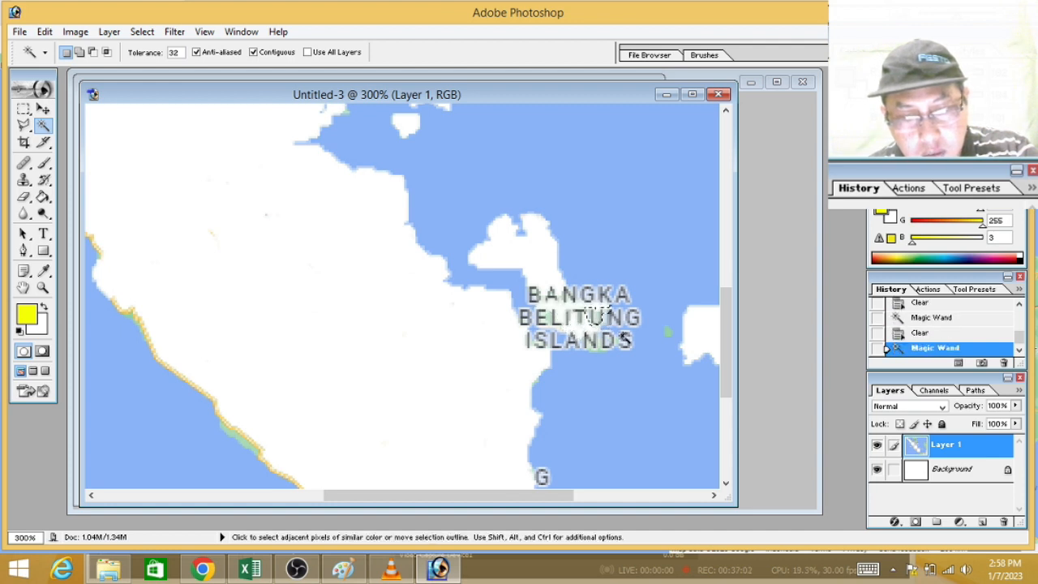
key("Delete")
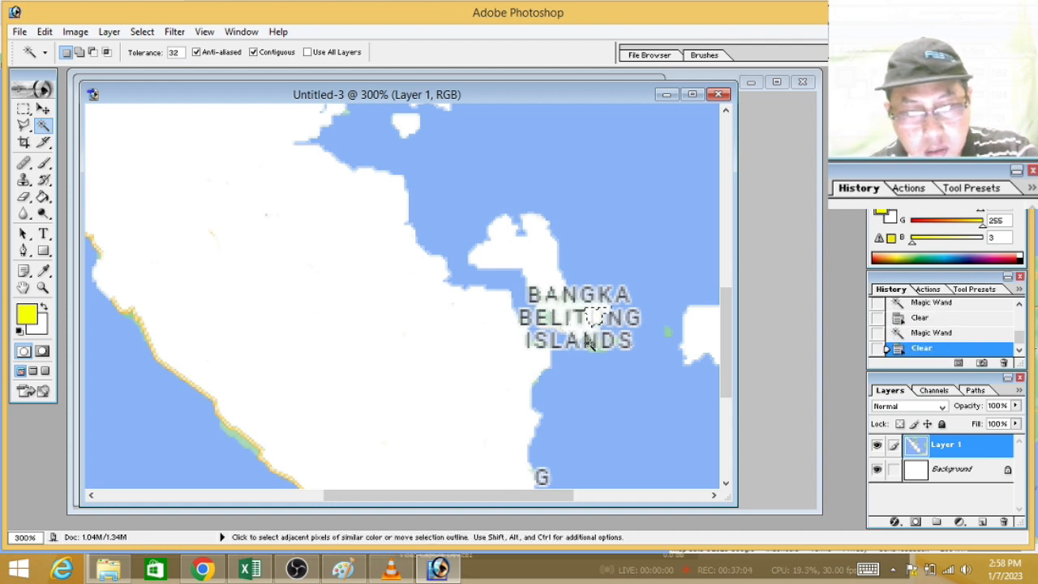
left_click(549, 318)
key("Delete")
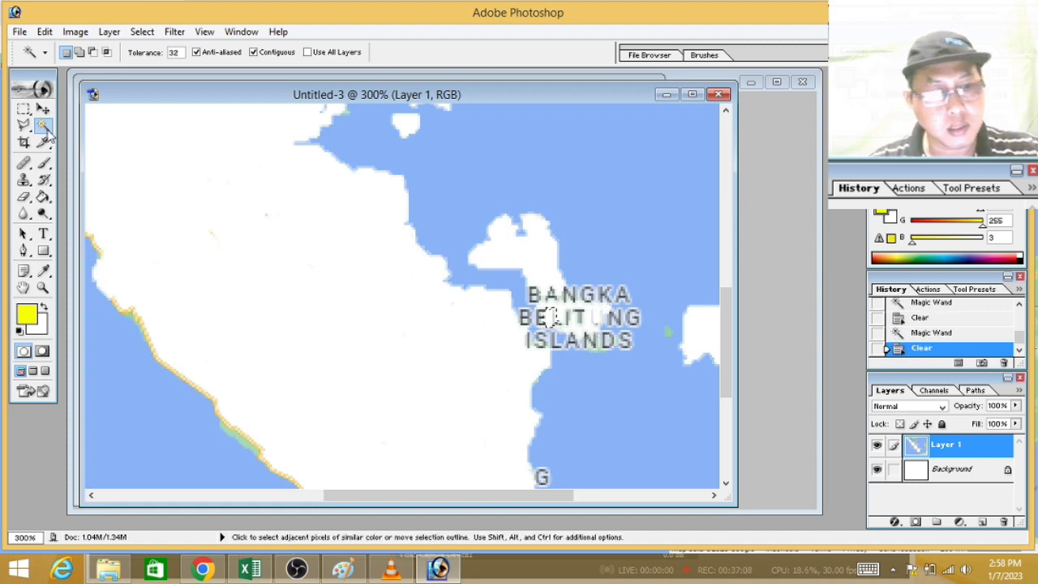
Step: Try to erase the BANGKA BELITUNG ISLANDS label with the 4 px Eraser on the Background and on Layer 1
left_click(23, 109)
left_click(305, 241)
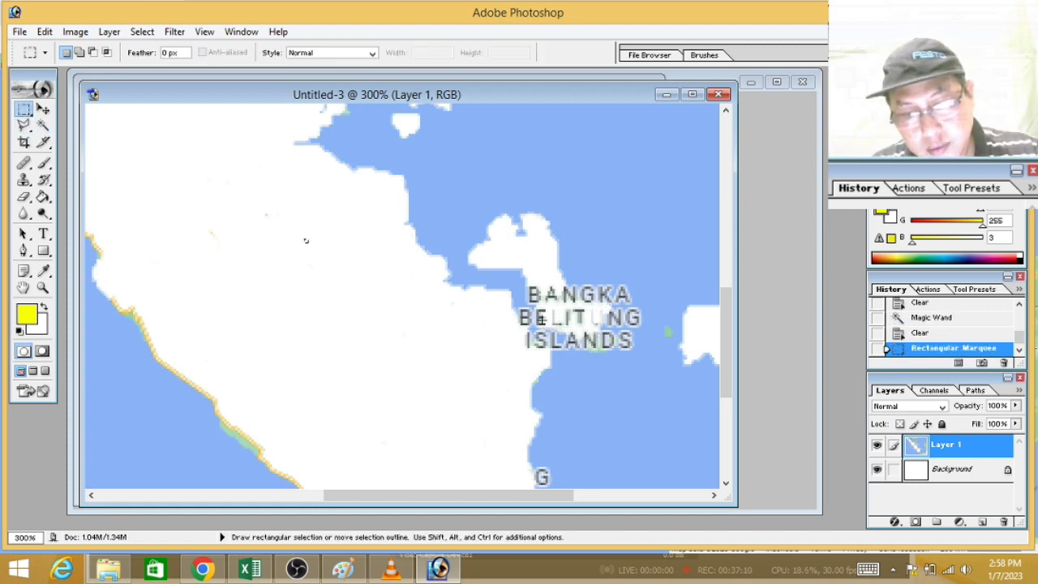
left_click(24, 197)
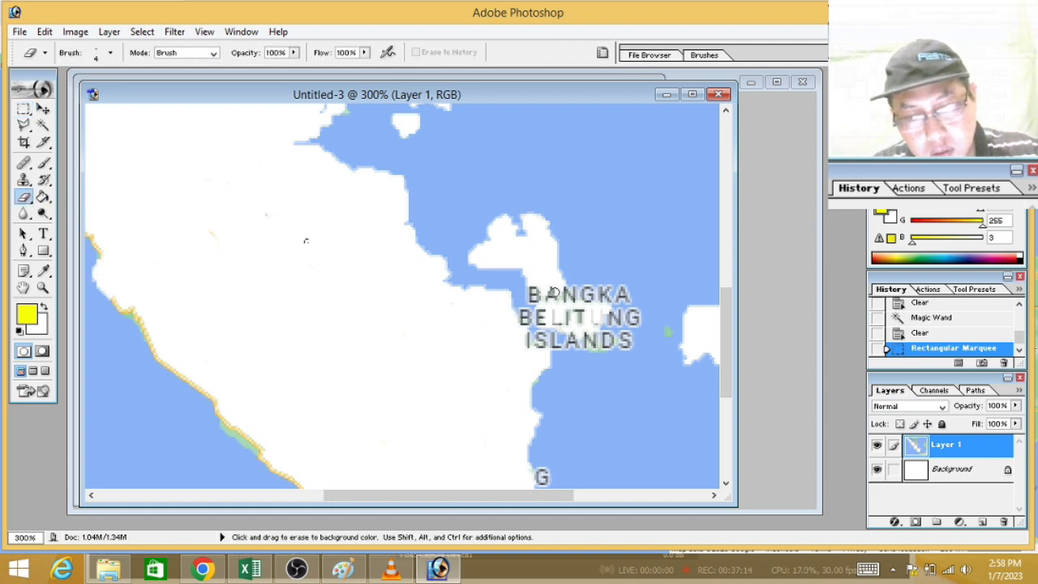
left_click(595, 318)
left_click(959, 471)
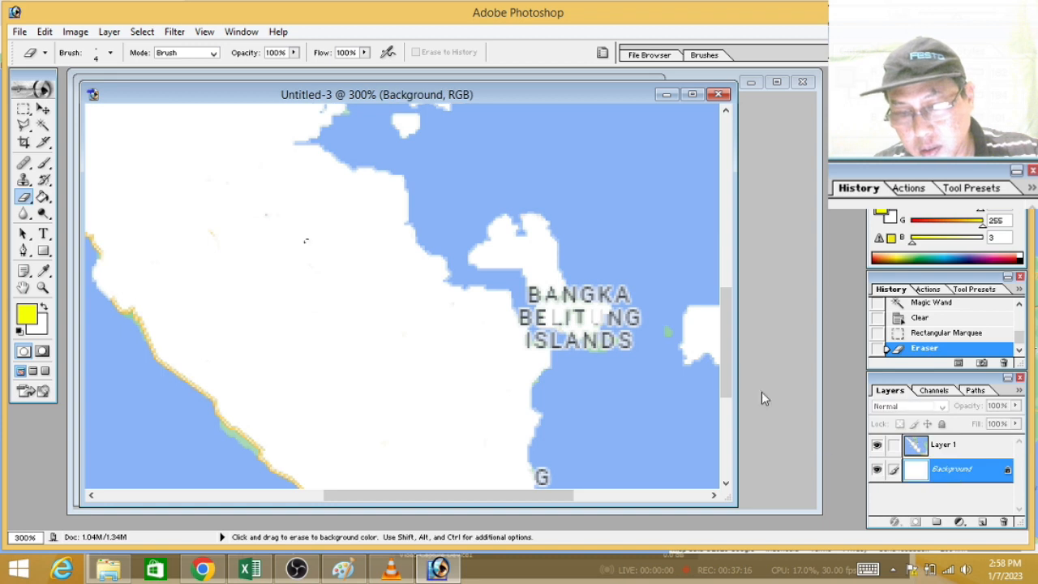
left_click(558, 299)
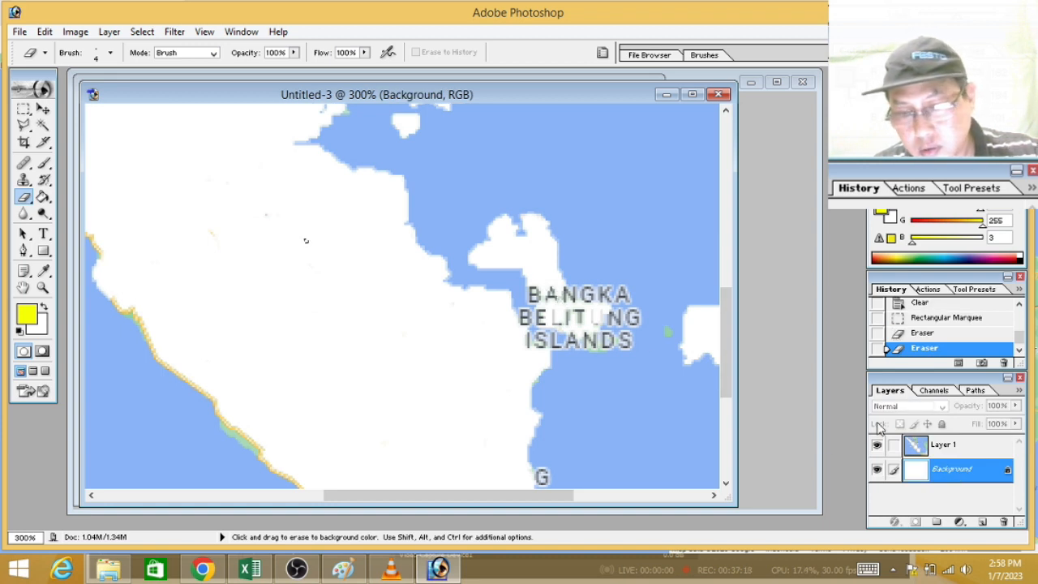
scroll(973, 438, "up", 2)
left_click(958, 446)
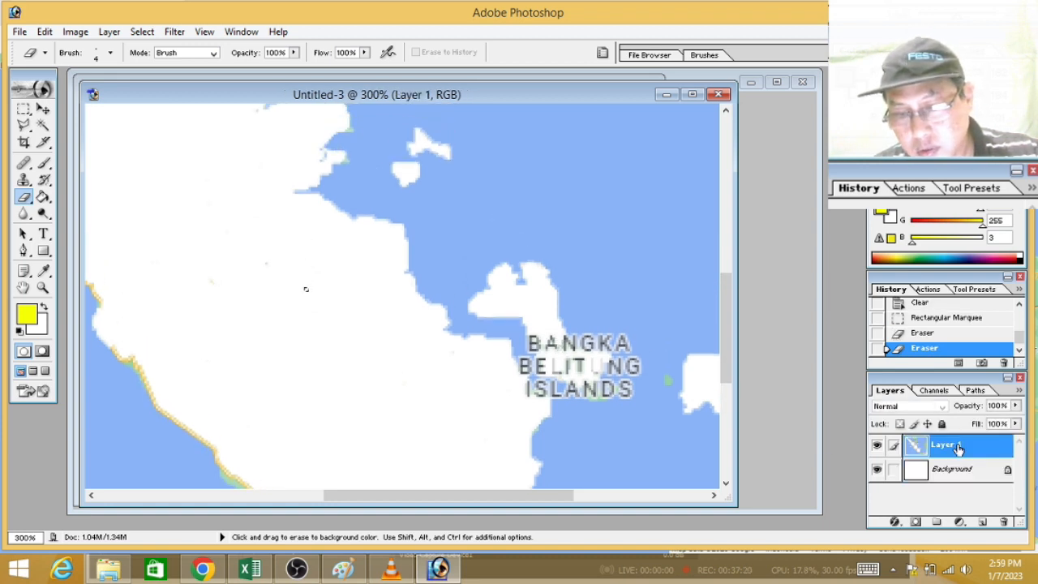
left_click(548, 341)
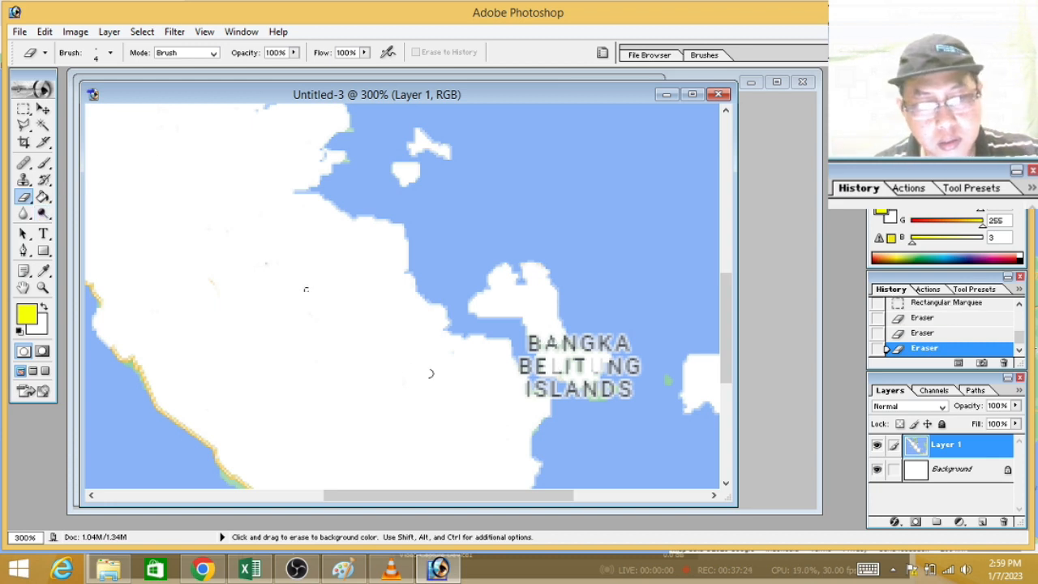
Step: Deselect the tiny rectangular selection inside Sumatra's white land area
left_click(26, 110)
left_click(322, 289)
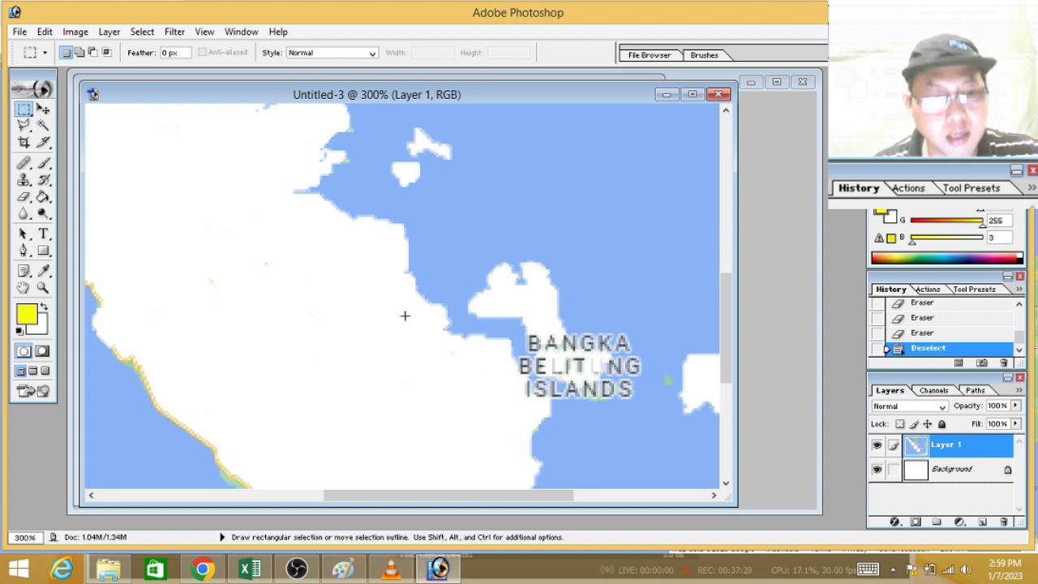
Step: Erase the letters of the BANGKA BELITUNG ISLANDS label that cover Bangka island, using the 4 px Eraser brush
left_click(24, 197)
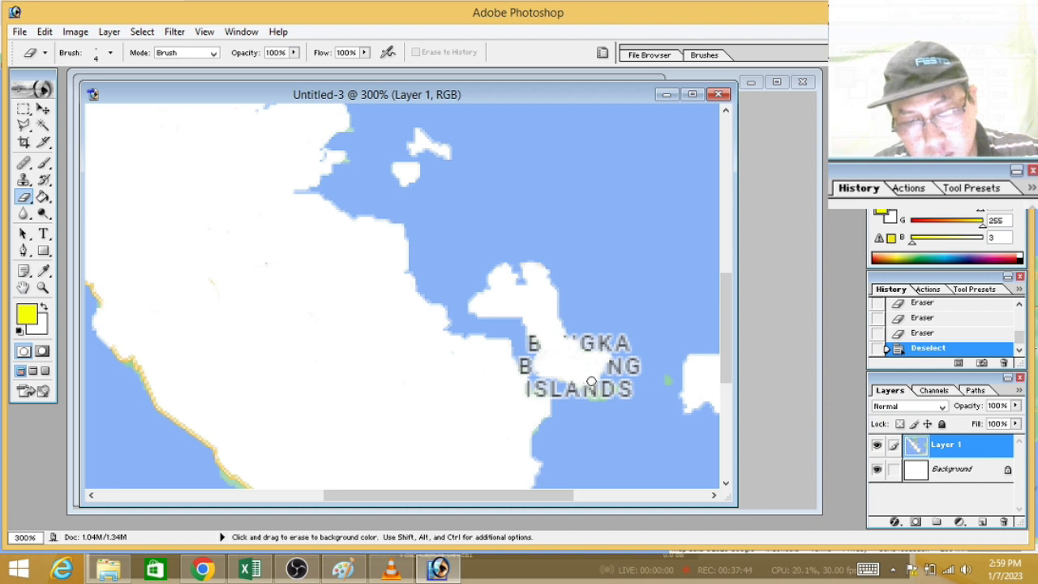
left_click_drag(590, 382, 556, 325)
left_click_drag(721, 314, 710, 244)
left_click_drag(535, 494, 419, 486)
left_click_drag(726, 281, 725, 198)
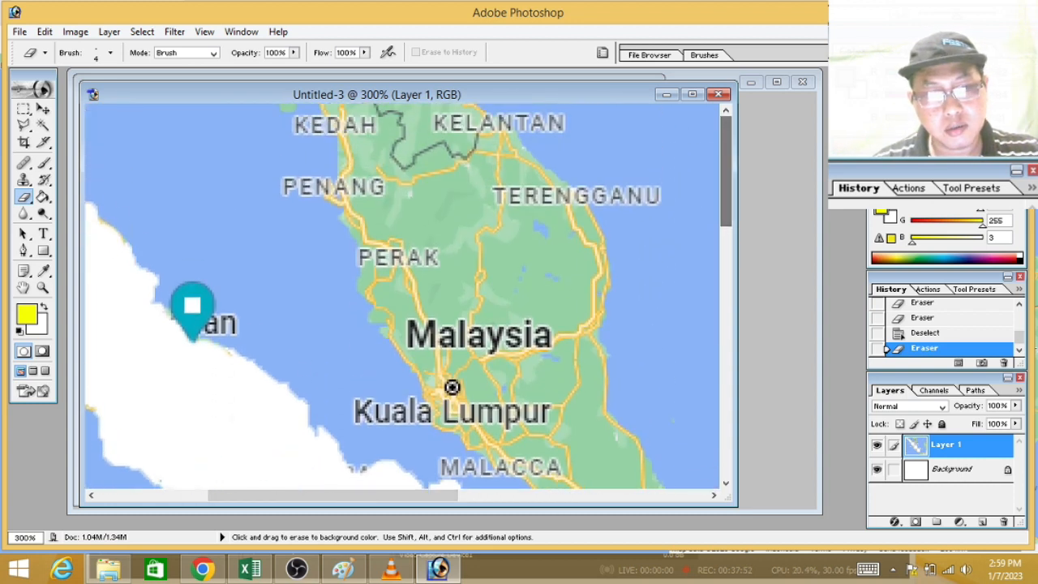
left_click_drag(415, 500, 282, 463)
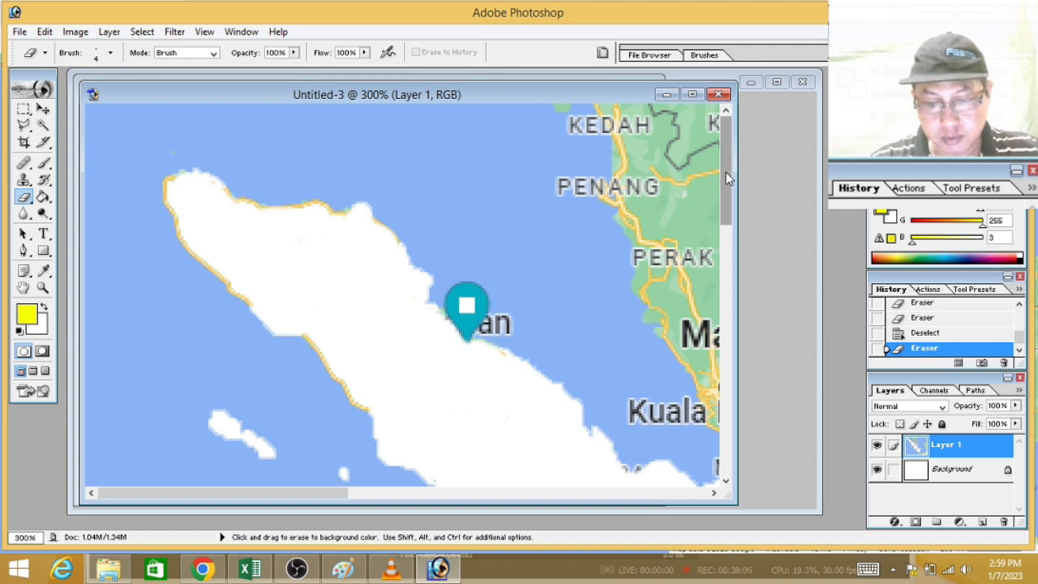
key("ctrl+minus")
key("ctrl+minus")
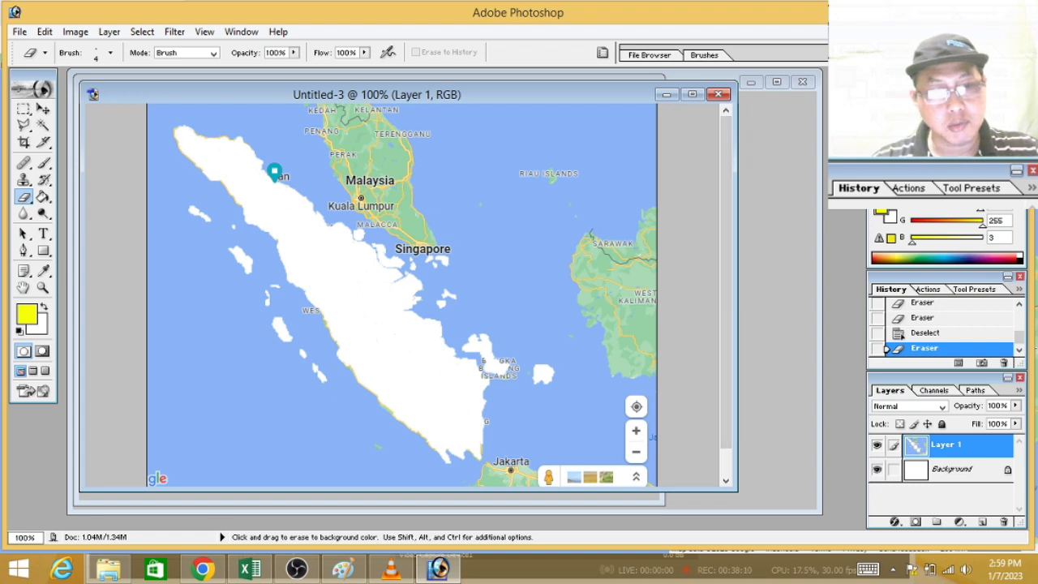
Step: Set the foreground color to blue 1B03FF and fill Sumatra's white mainland with the Paint Bucket
left_click(29, 313)
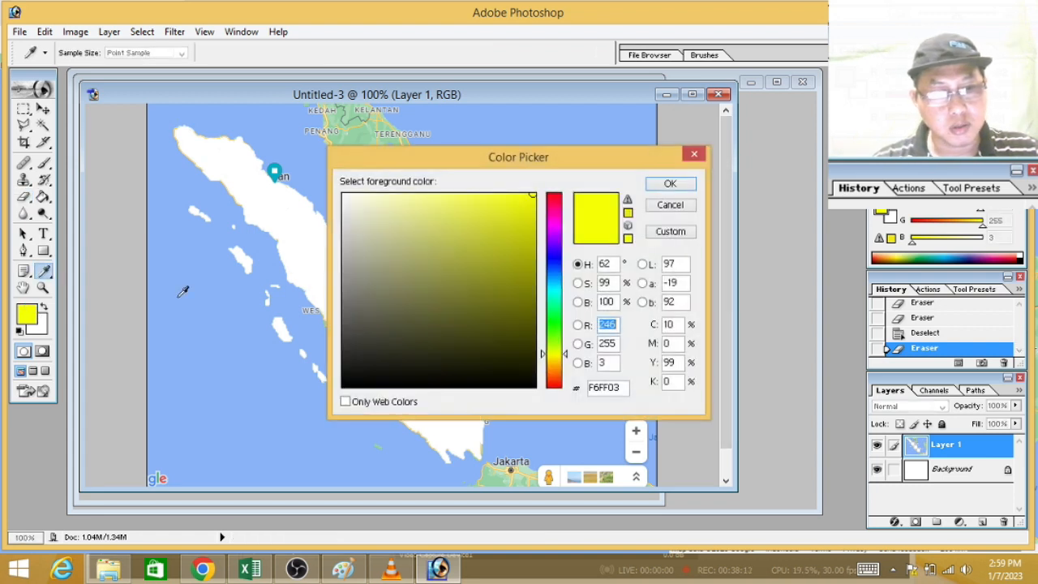
left_click(556, 256)
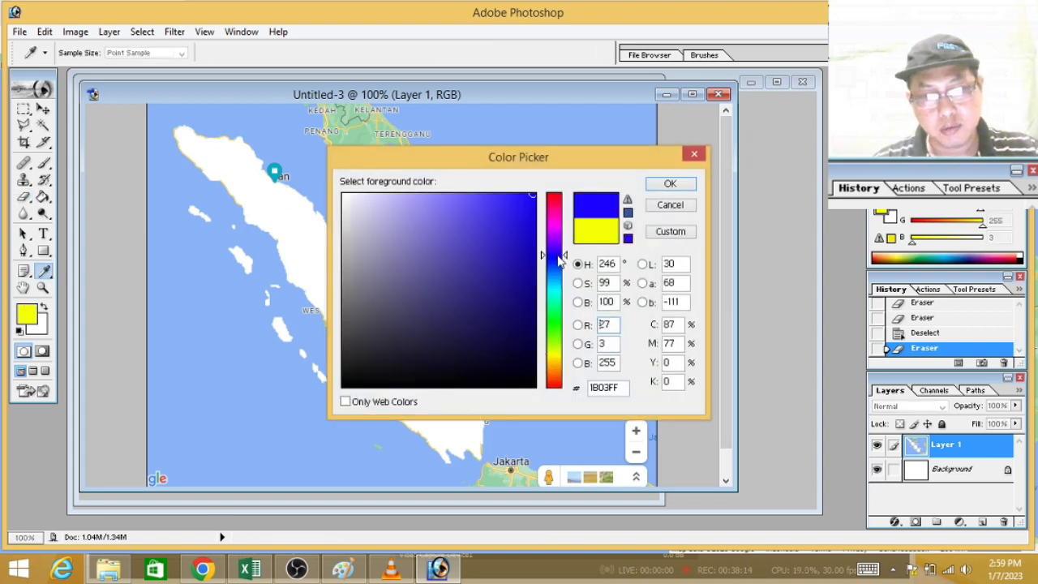
left_click(686, 185)
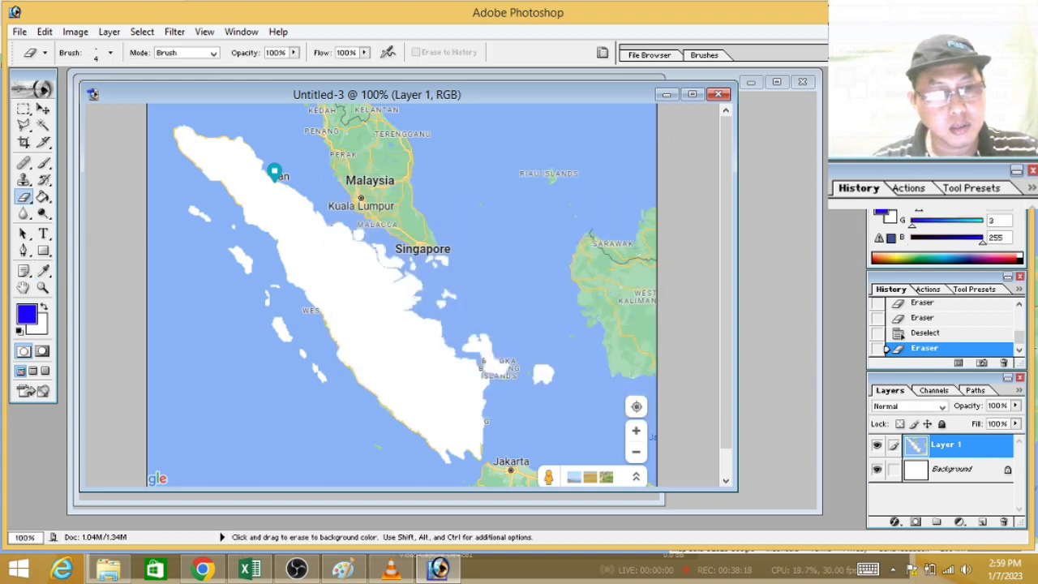
left_click(44, 198)
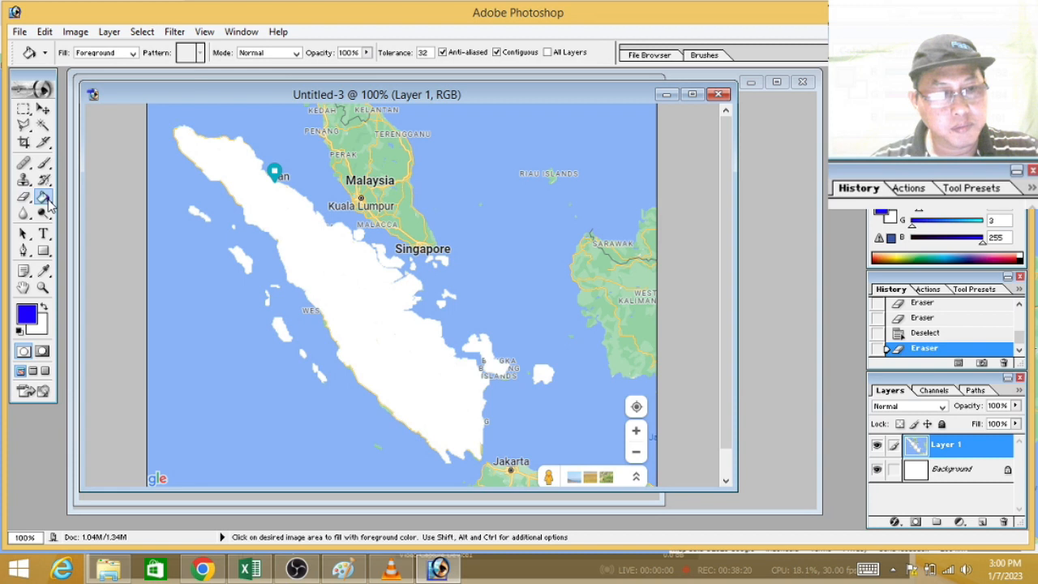
left_click(235, 167)
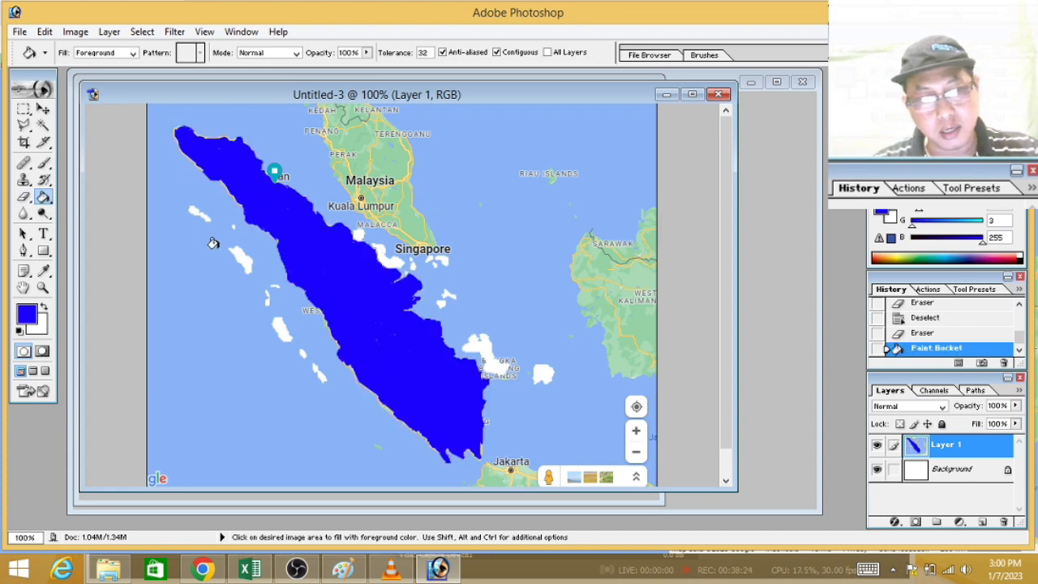
Step: Fill the three larger islands off Sumatra's west coast, the island southwest of Singapore, Bangka and Belitung with blue
left_click(195, 212)
left_click(238, 254)
left_click(277, 324)
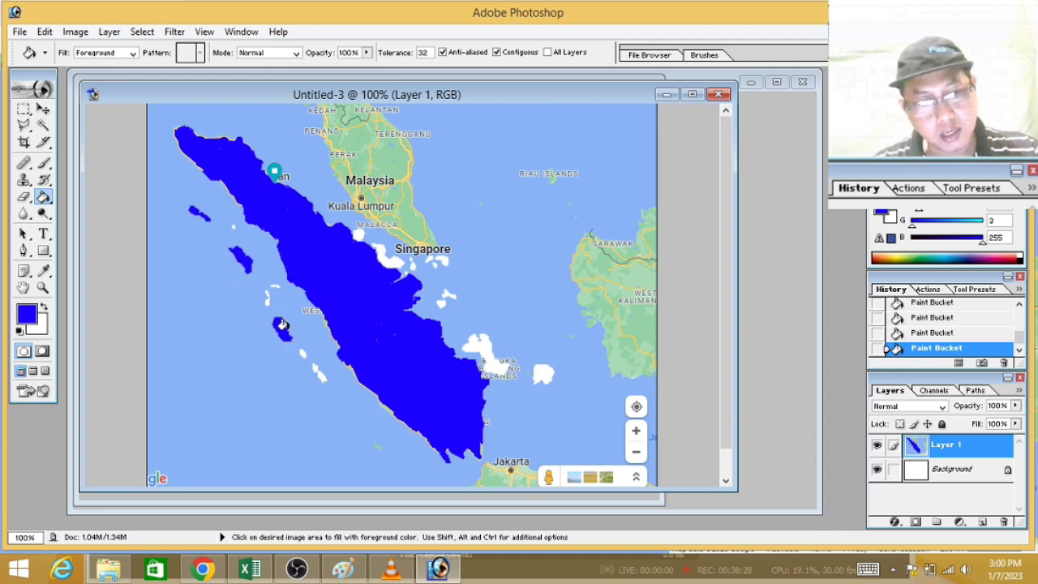
left_click(378, 254)
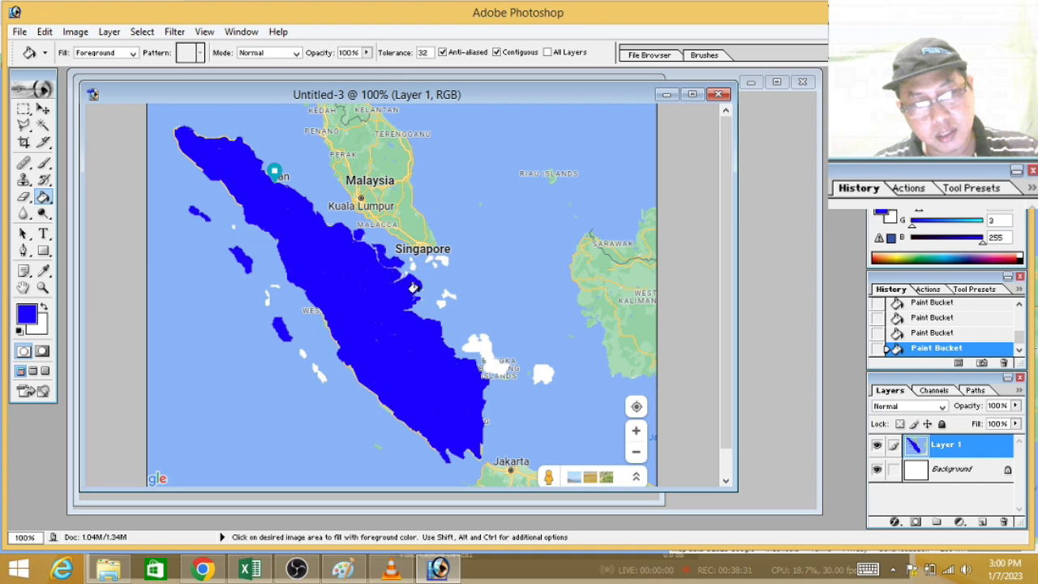
left_click(471, 340)
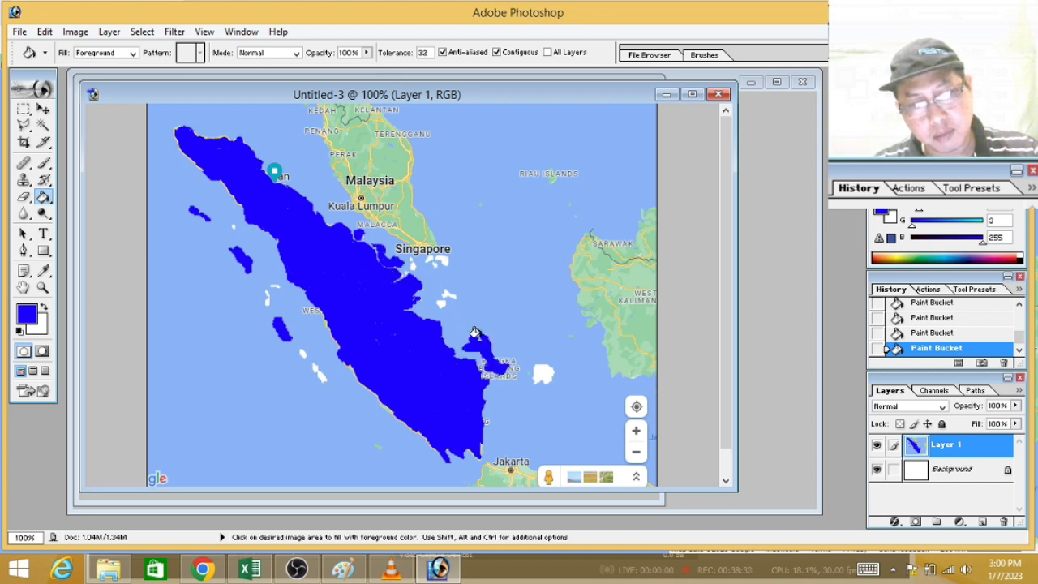
left_click(538, 372)
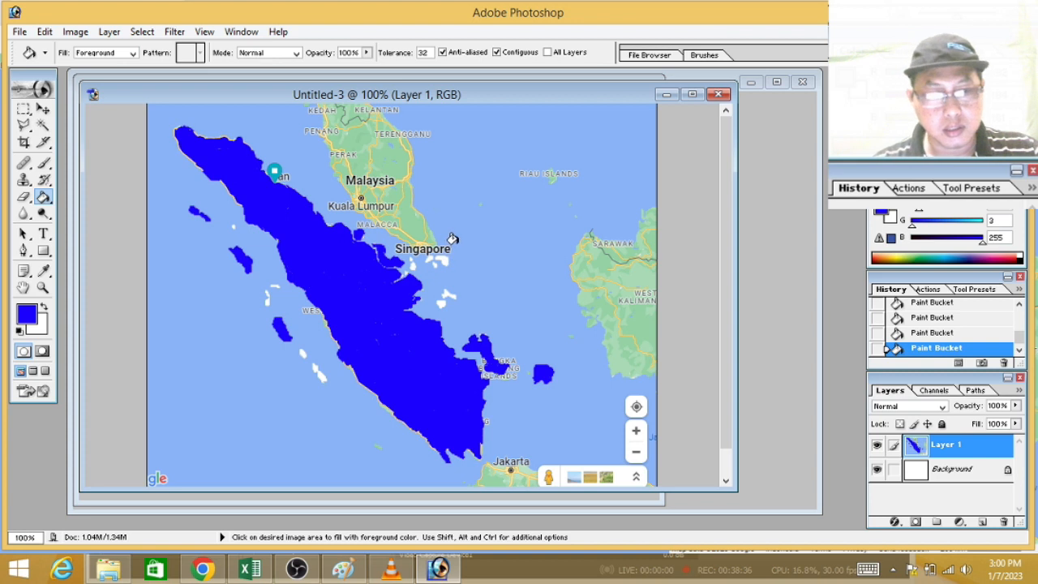
Step: Fill the small white islands just south of Singapore and the pair farther south off Sumatra's east coast with blue
key("ctrl+plus")
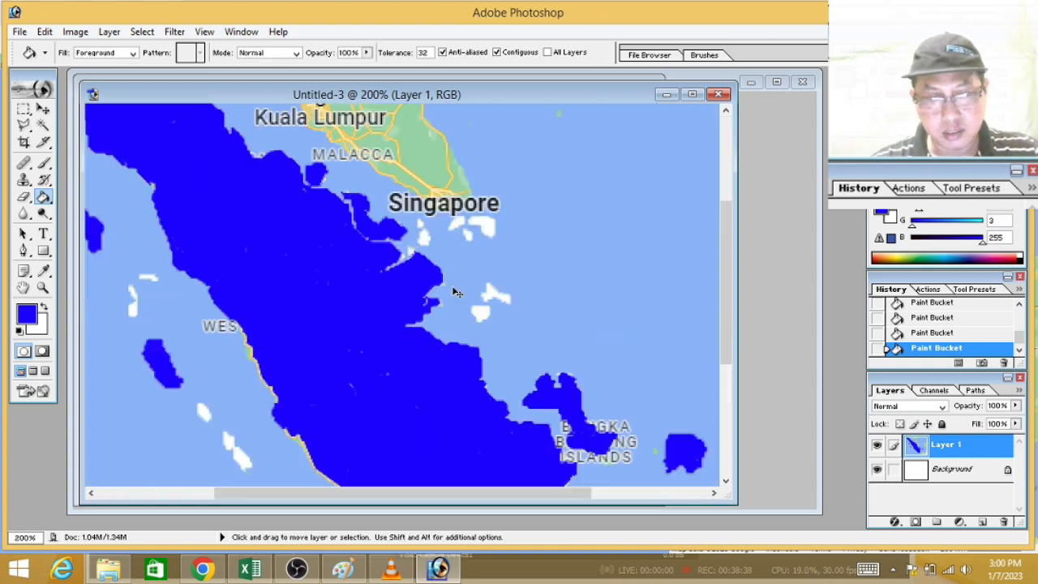
left_click(485, 229)
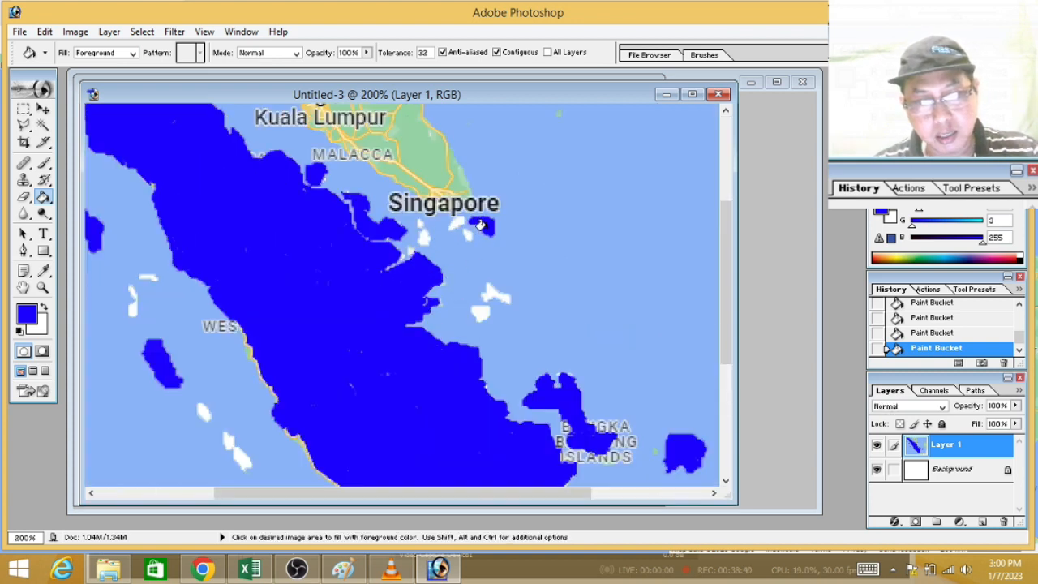
left_click(457, 221)
left_click(467, 234)
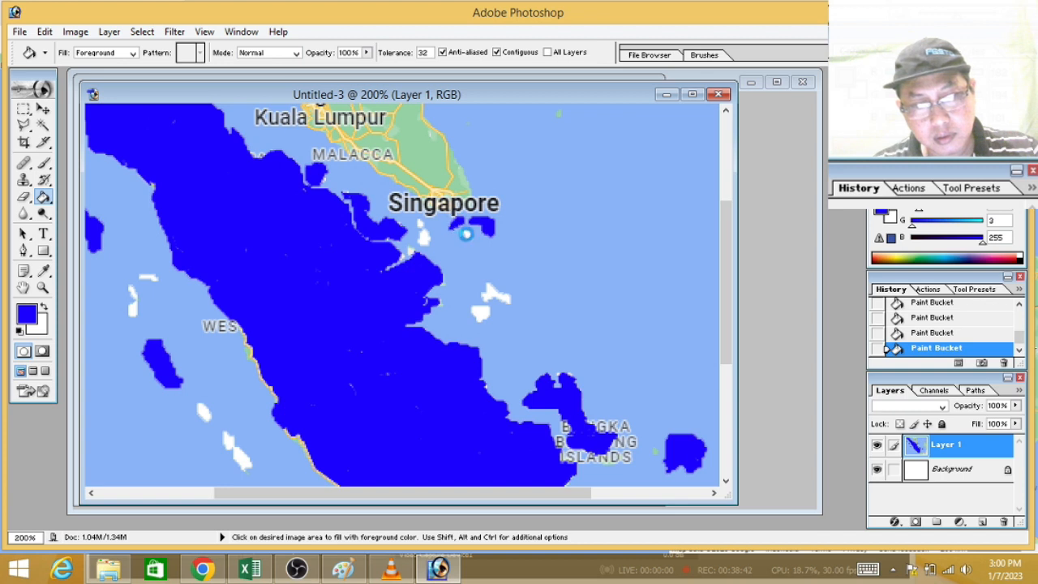
left_click(420, 233)
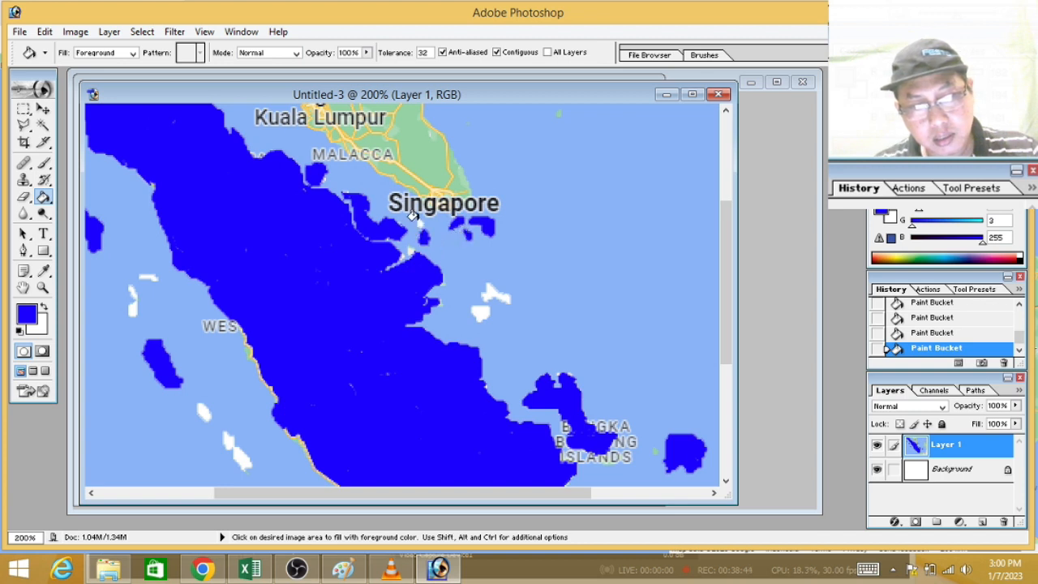
left_click(419, 222)
left_click(489, 292)
left_click(479, 309)
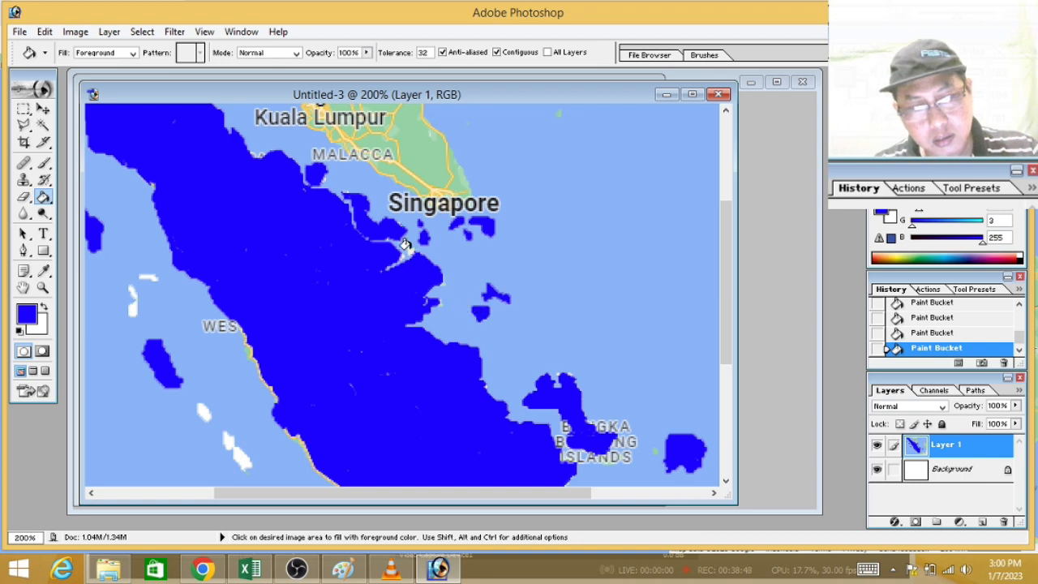
Step: Fill the remaining small white islands off Sumatra's central and southern west coast with blue
left_click(129, 297)
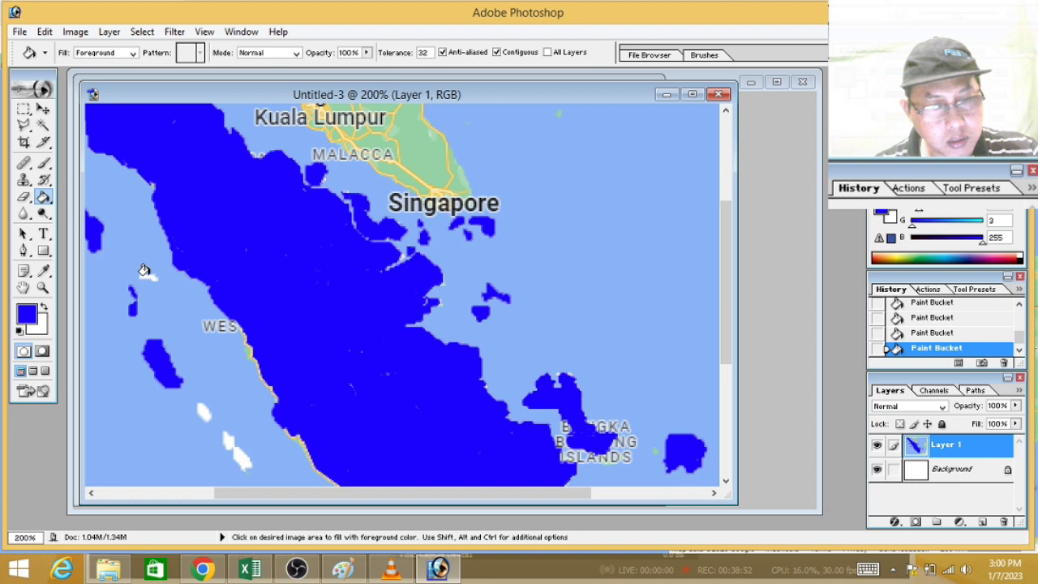
left_click(146, 273)
left_click(204, 415)
left_click(238, 455)
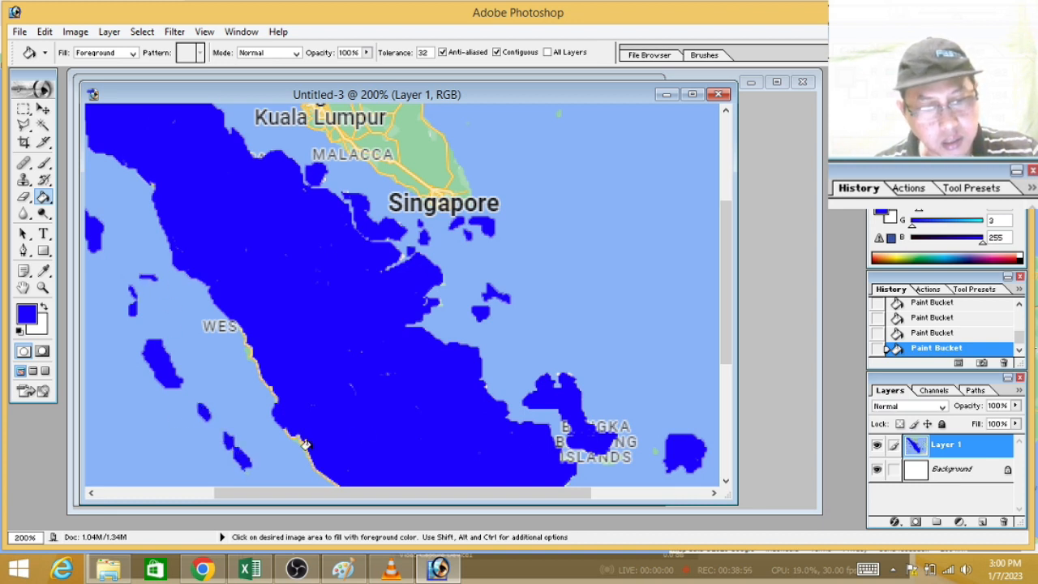
Step: Fill the tiny white island between the two northernmost islands off Sumatra's west coast with blue
key("ctrl+minus")
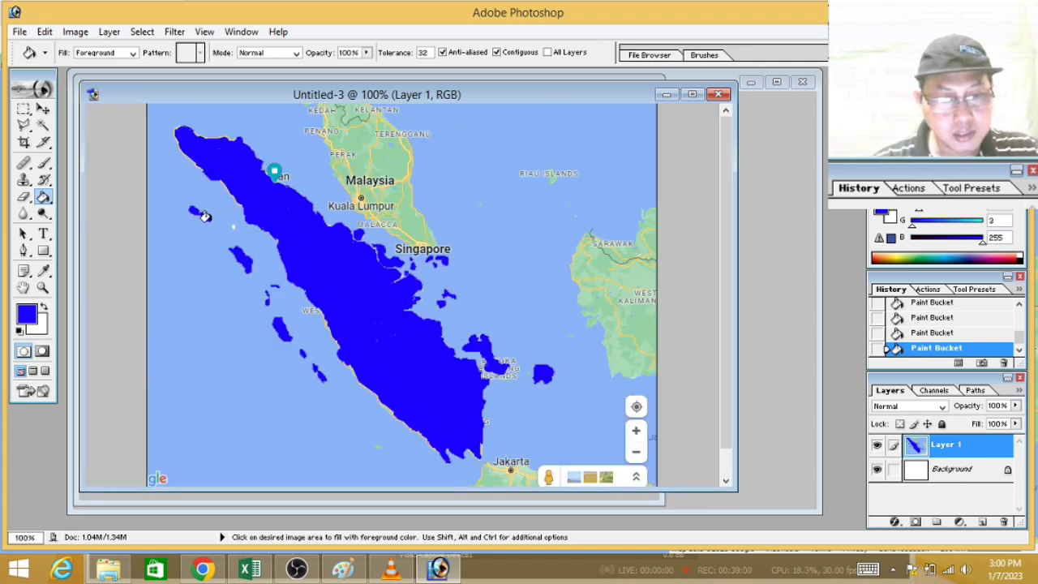
key("ctrl+plus")
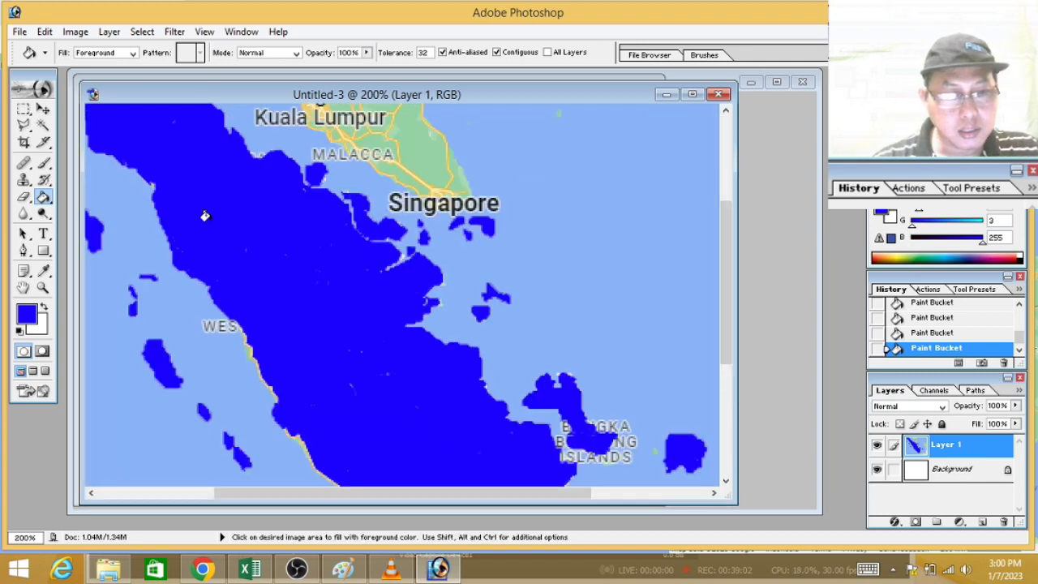
left_click_drag(313, 492, 244, 492)
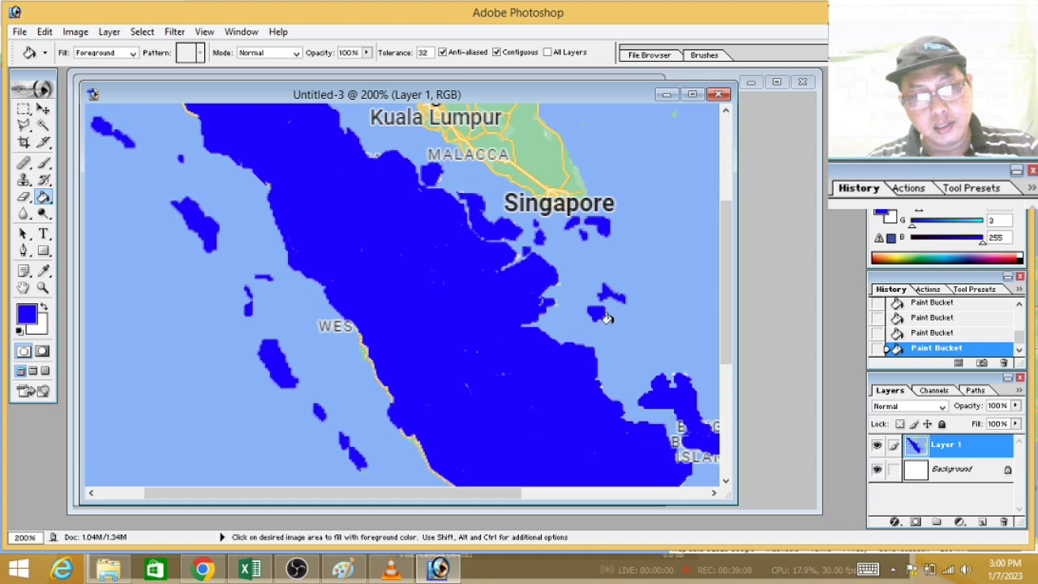
left_click_drag(722, 259, 735, 194)
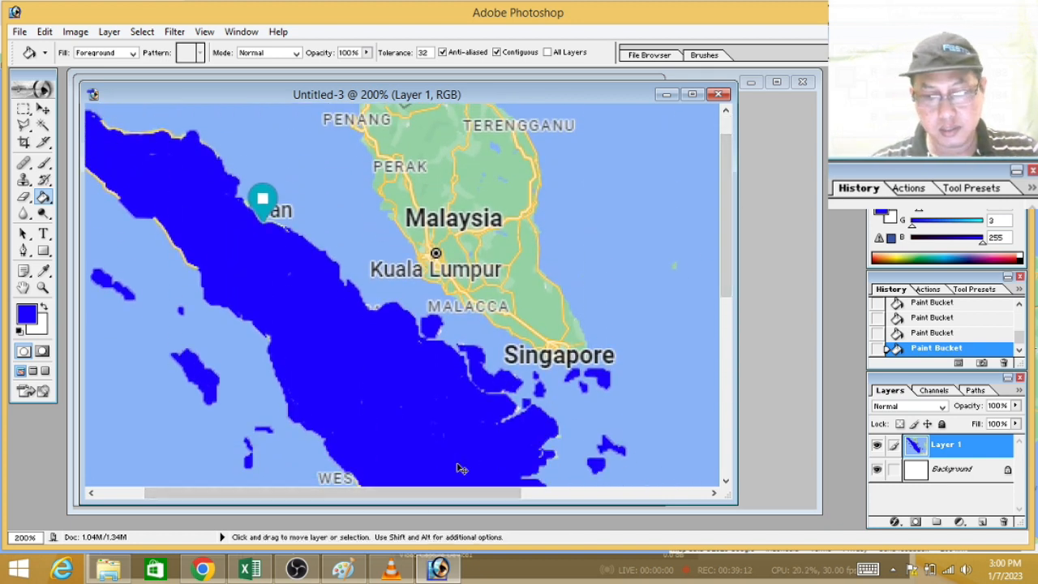
key("ctrl+minus")
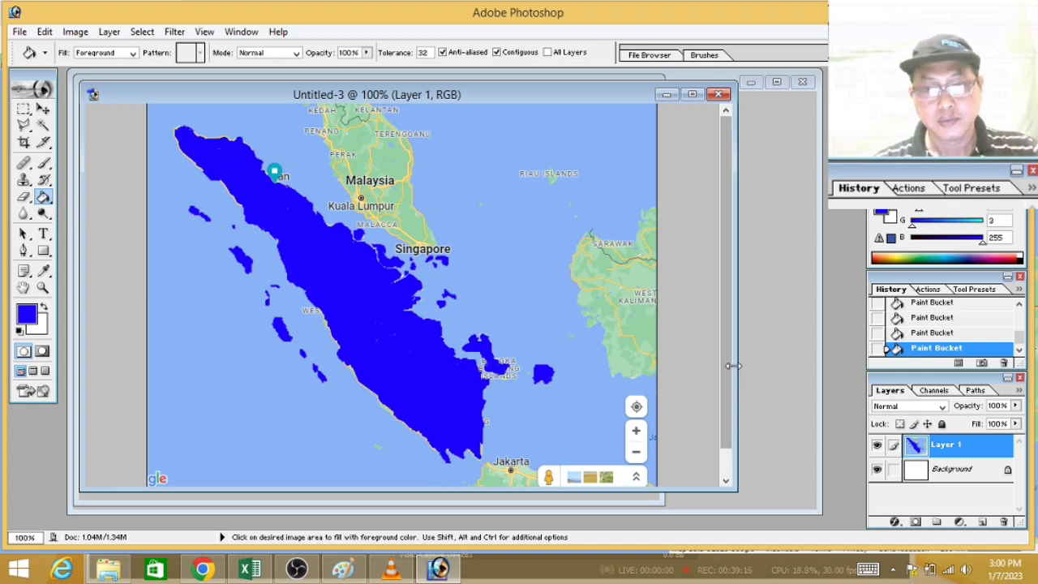
Step: Change the foreground color to bright yellow
left_click_drag(726, 364, 720, 422)
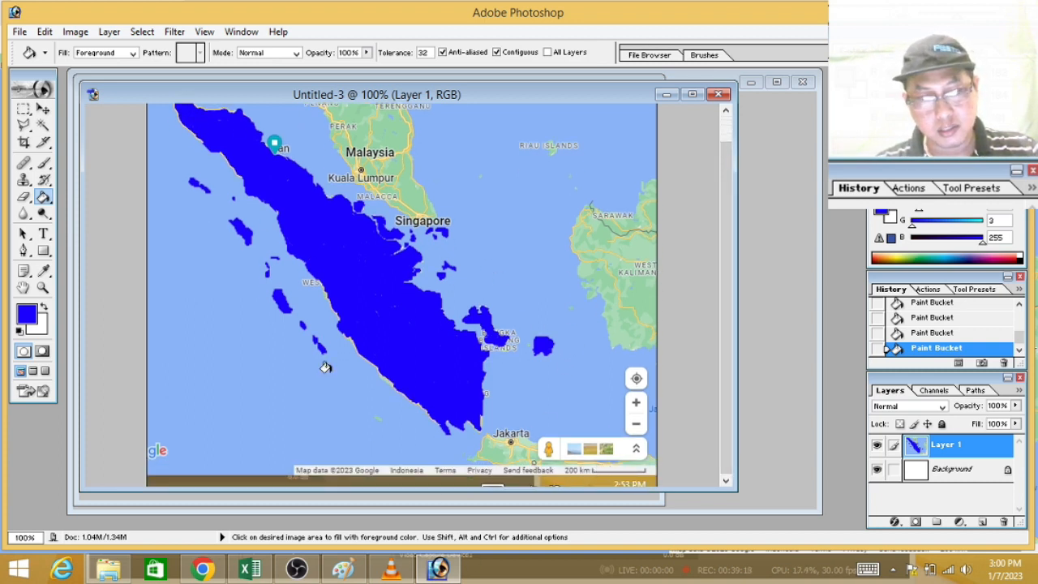
left_click(24, 107)
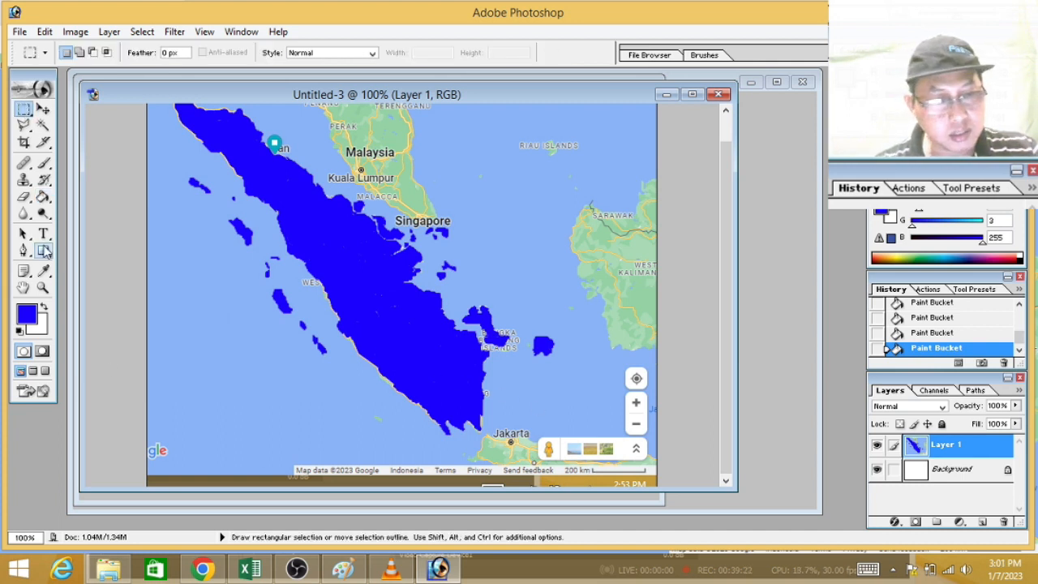
left_click(27, 313)
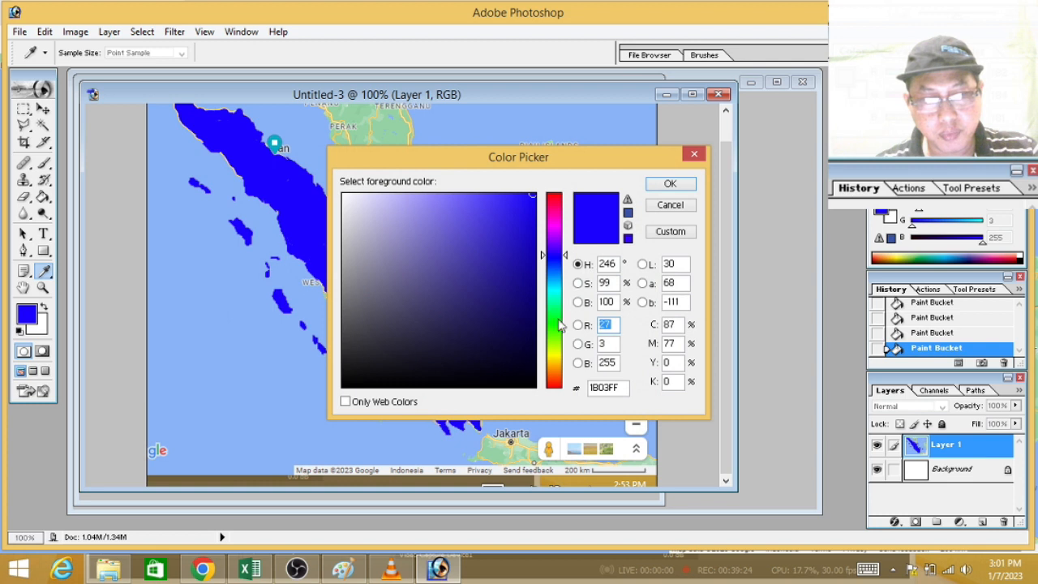
left_click(555, 355)
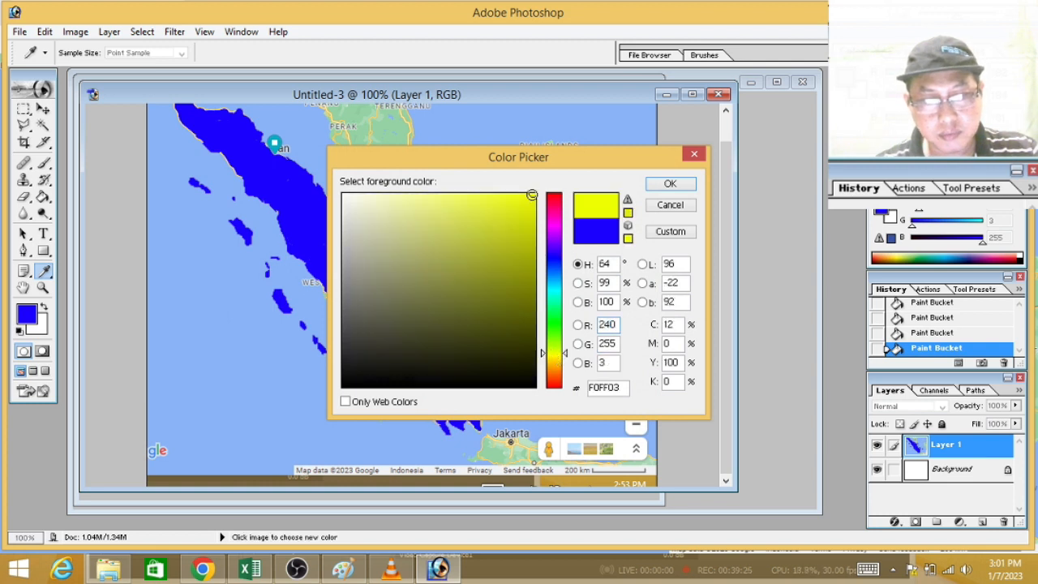
left_click(533, 195)
left_click(670, 184)
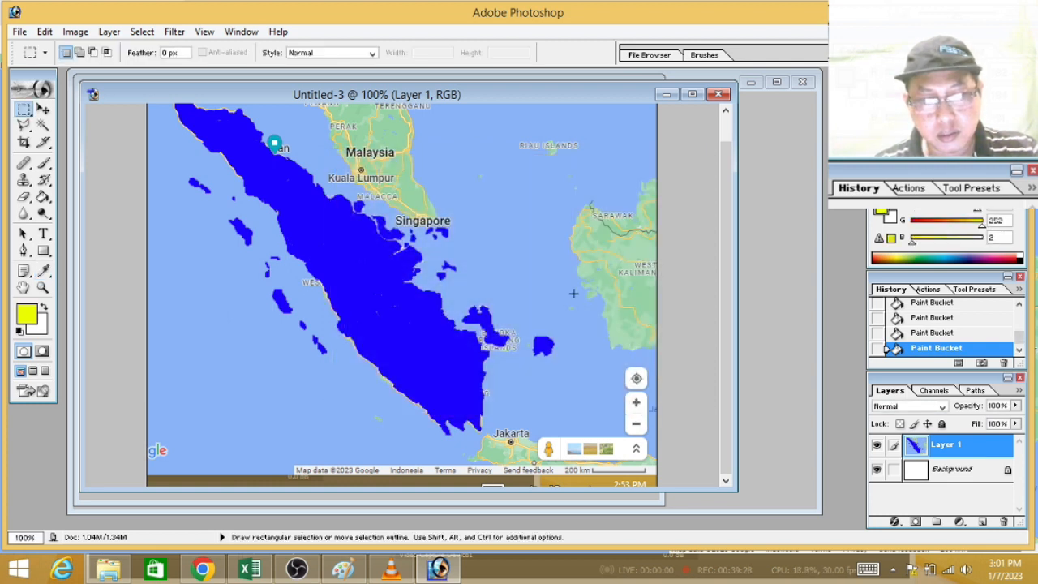
Step: Draw a yellow square shape on the 200 km scale bar with the Rectangle tool, its side matching the bar's length
left_click(44, 250)
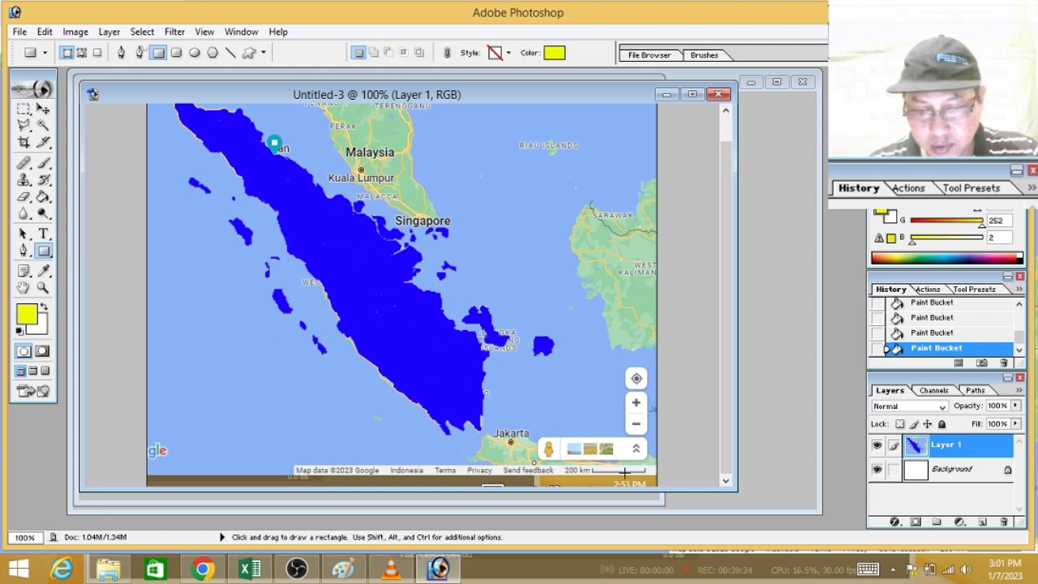
key("ctrl+plus")
left_click_drag(578, 492, 692, 491)
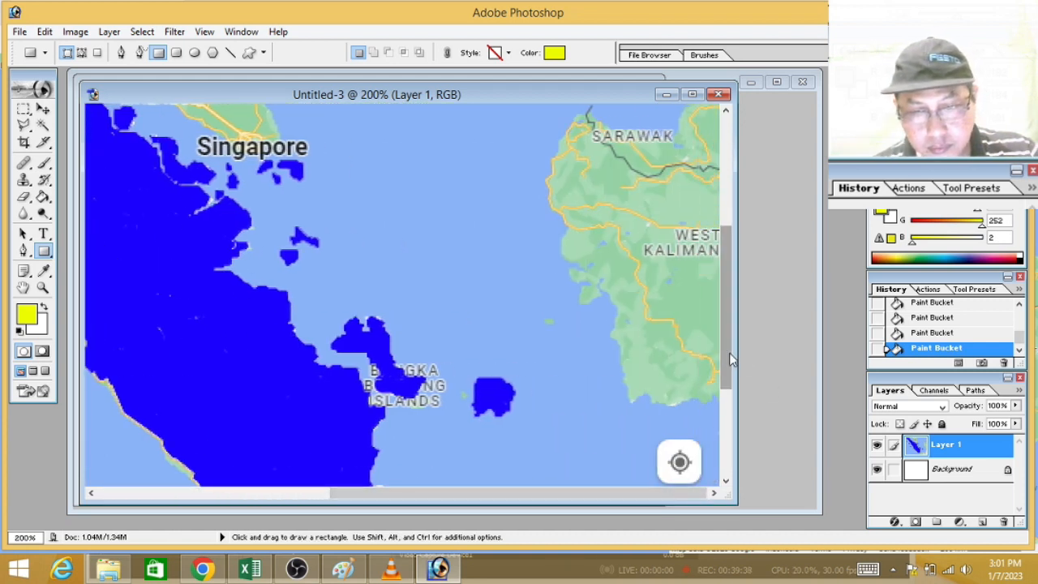
left_click_drag(730, 360, 729, 443)
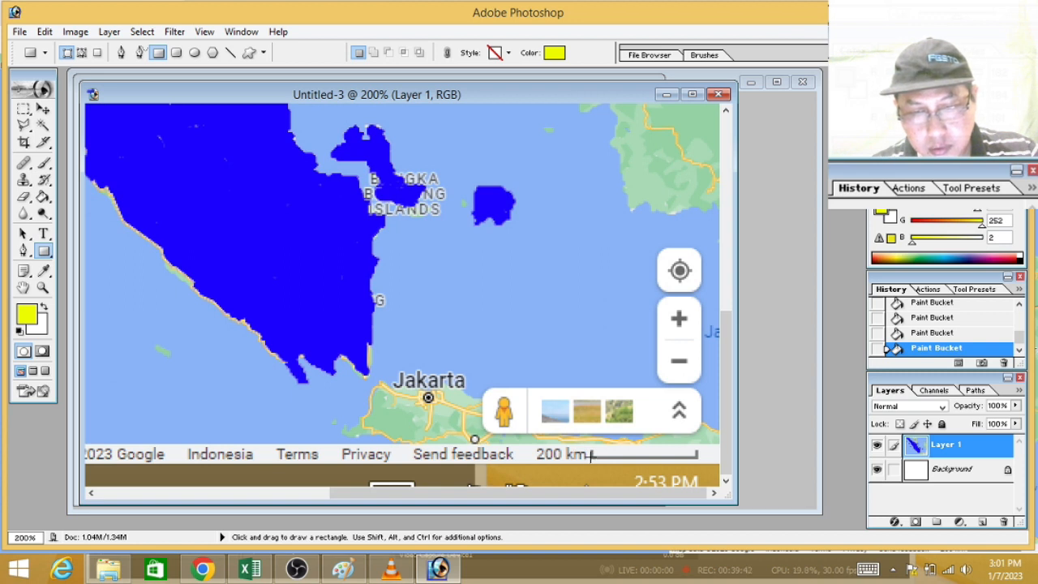
left_click_drag(591, 455, 714, 351)
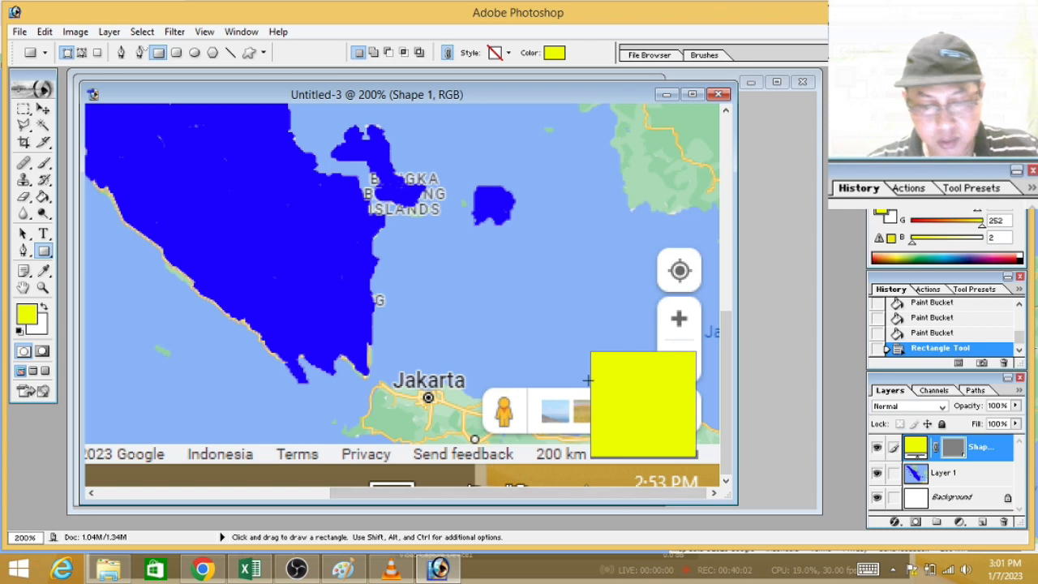
key("ctrl+minus")
key("ctrl+minus")
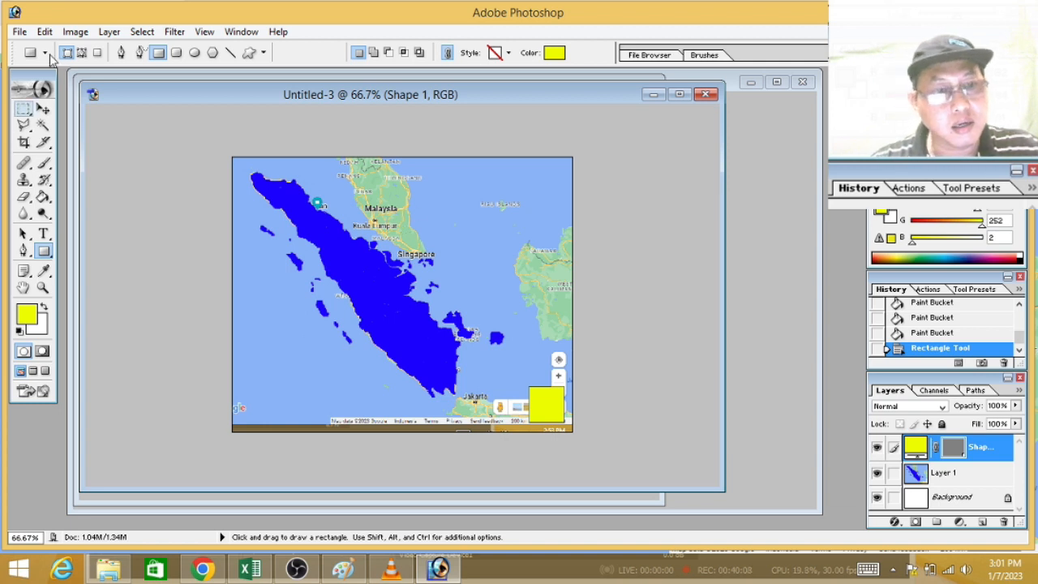
Step: Select all blue-filled land of Sumatra with Color Range by sampling the blue fill
left_click(143, 32)
left_click(73, 122)
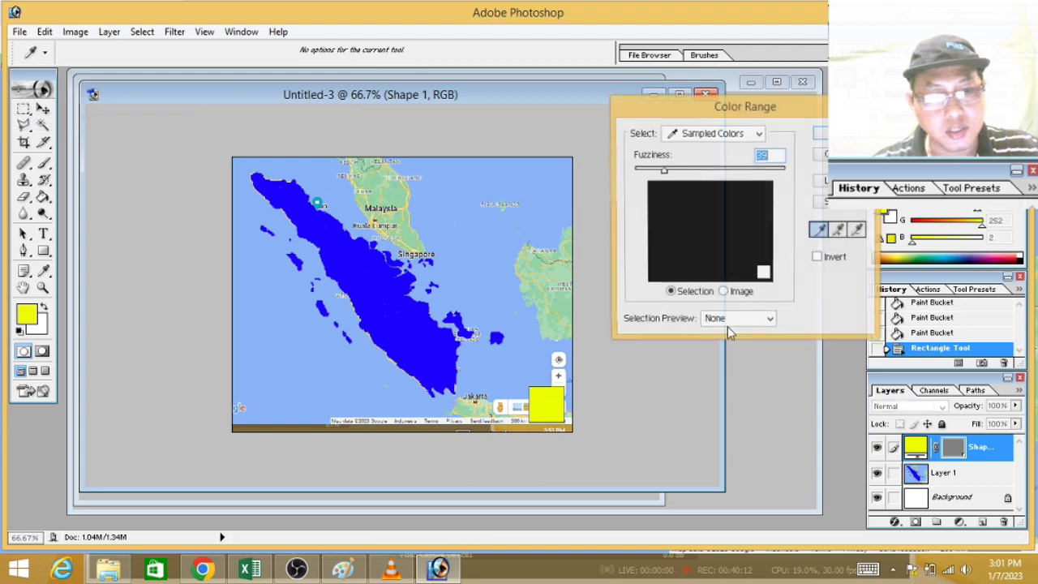
left_click(390, 282)
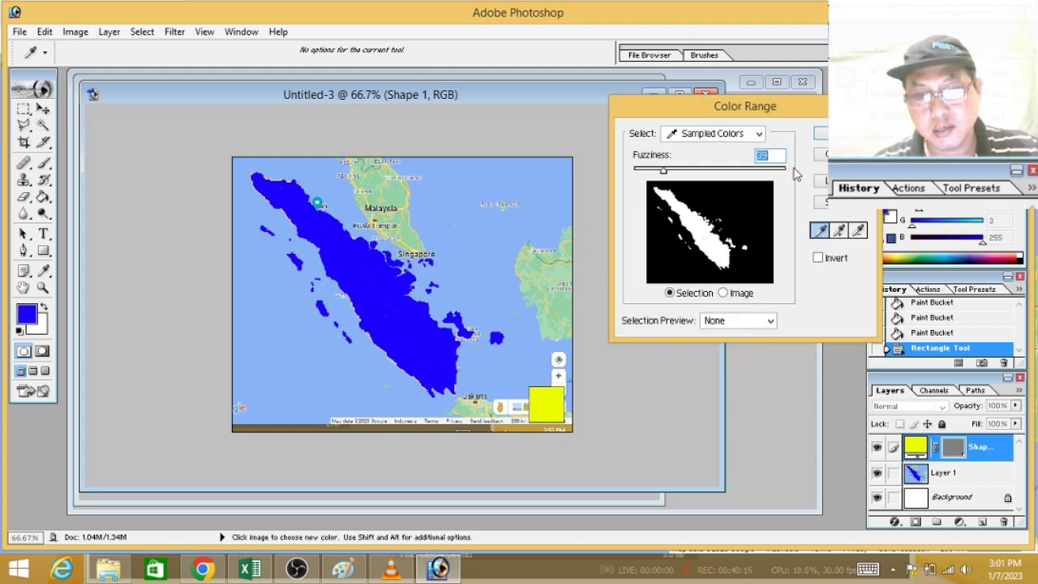
left_click(821, 133)
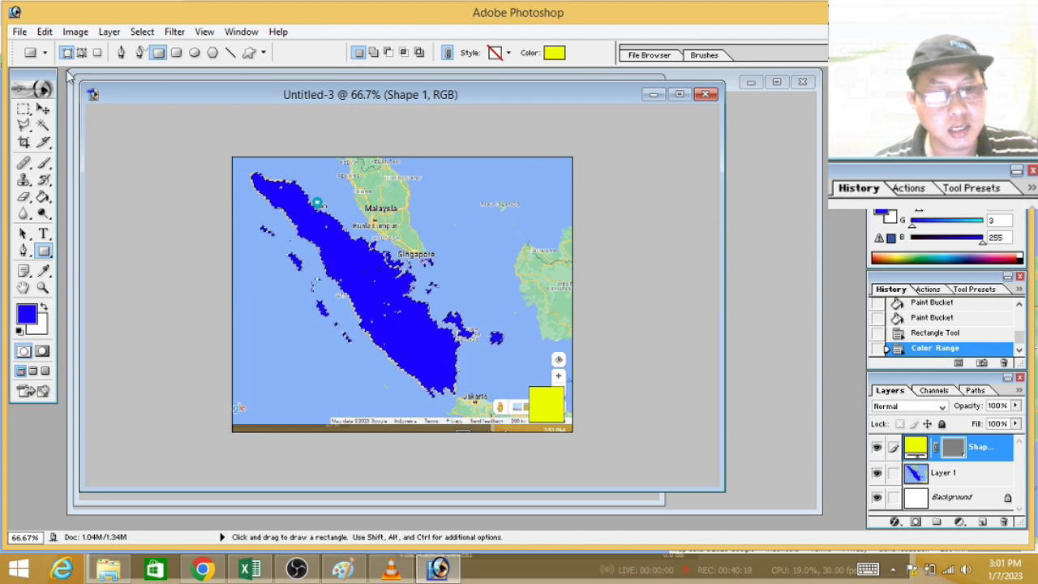
Step: Open the histogram of the blue selection, then switch to Excel and enter 54039 as Pulau Sumatra's object pixels in C14
left_click(74, 32)
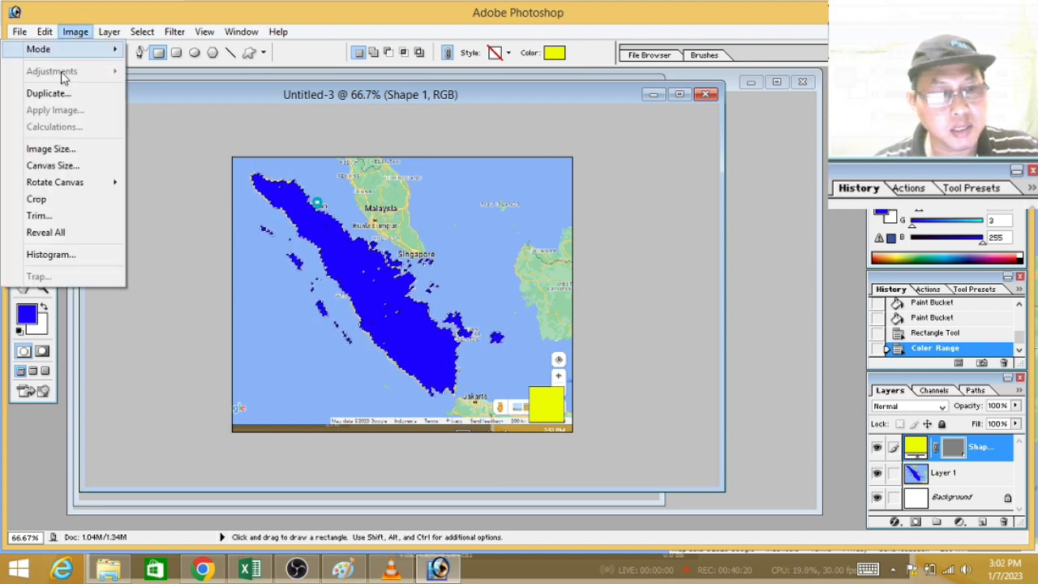
left_click(77, 254)
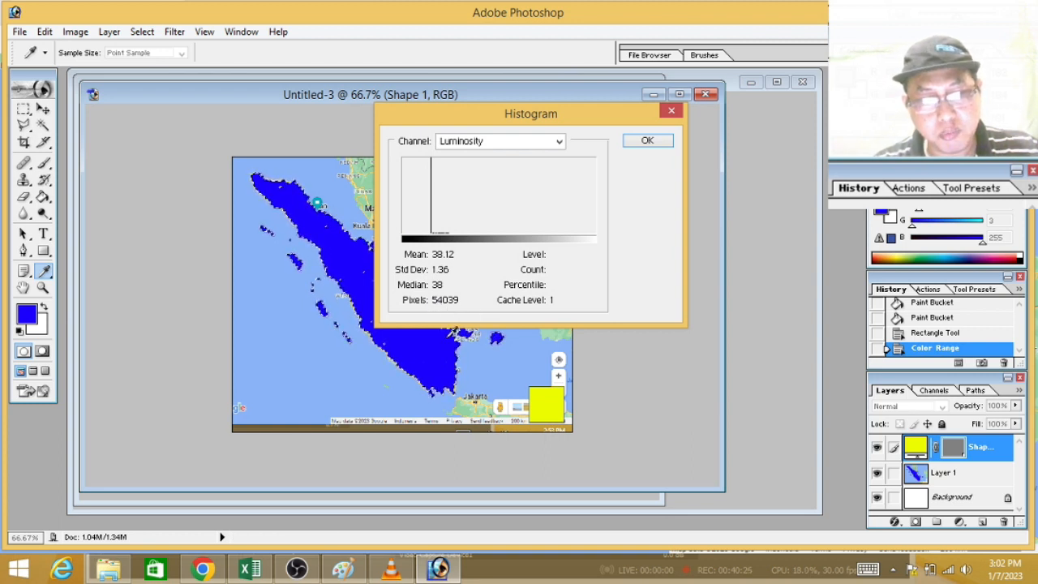
left_click(249, 568)
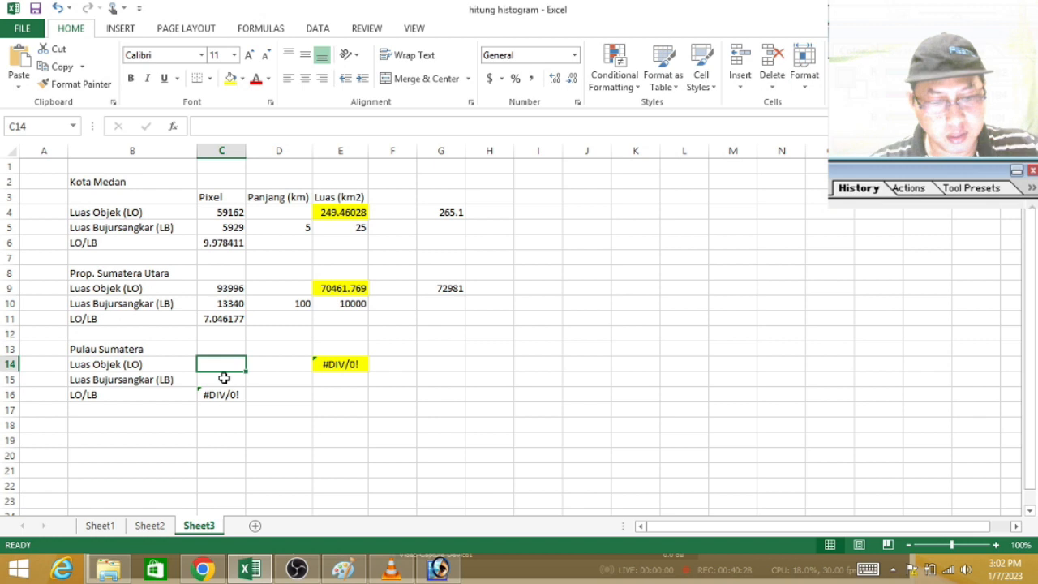
type("54039")
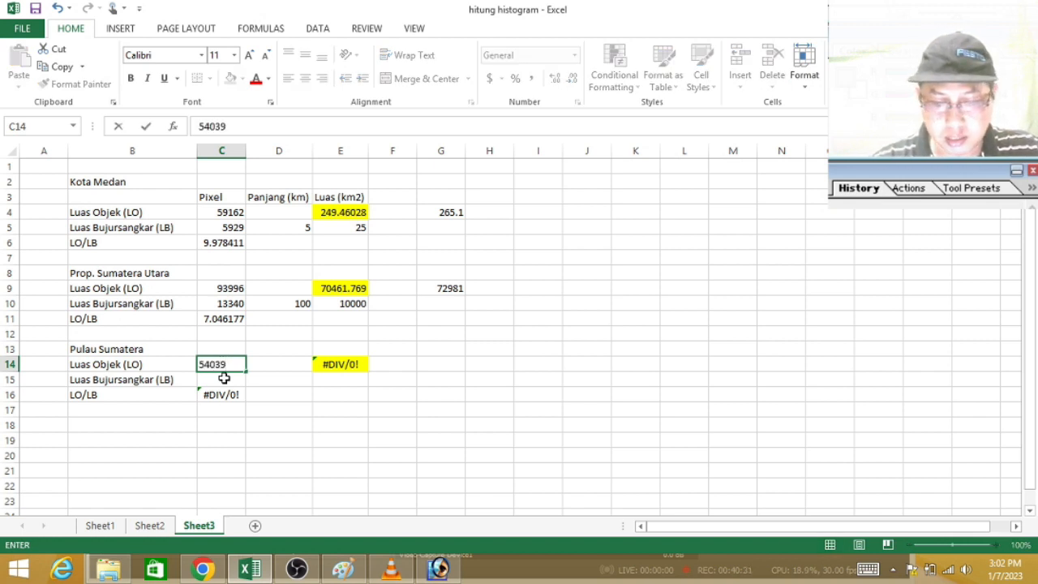
key("Return")
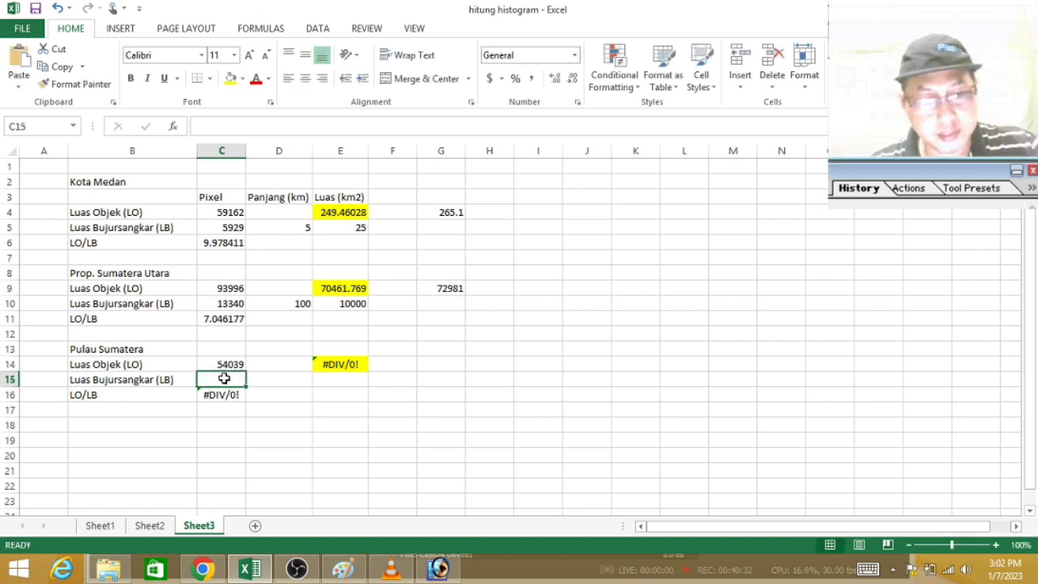
Step: Switch back to Photoshop, close the histogram and deselect the blue area
left_click(440, 570)
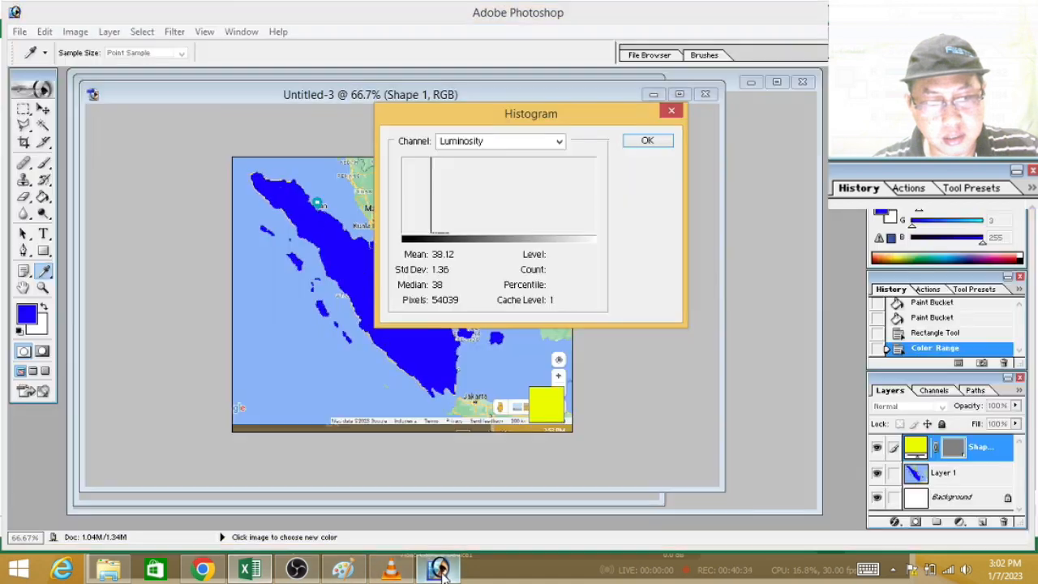
left_click(658, 137)
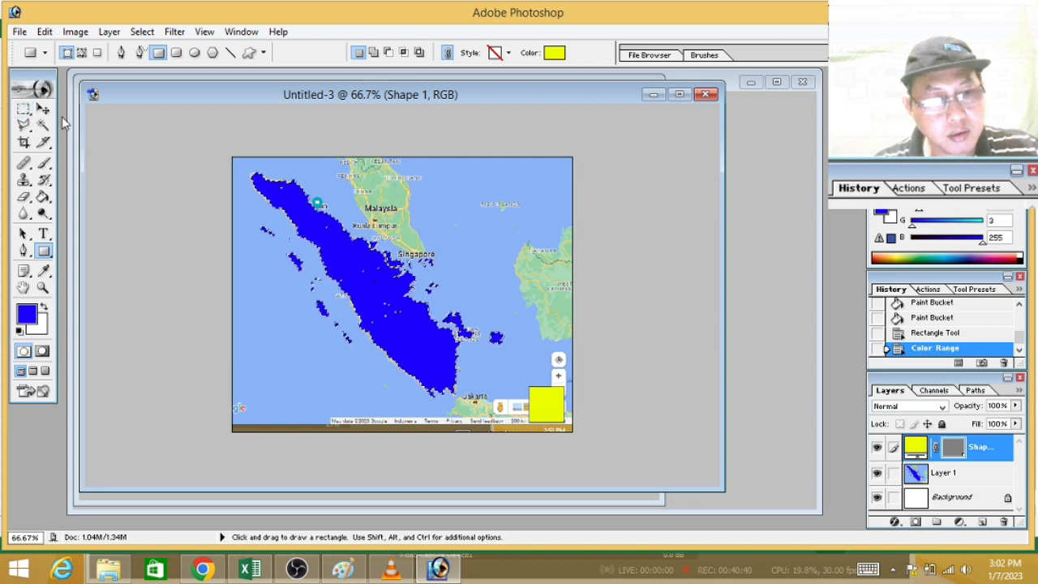
key("m")
key("ctrl+d")
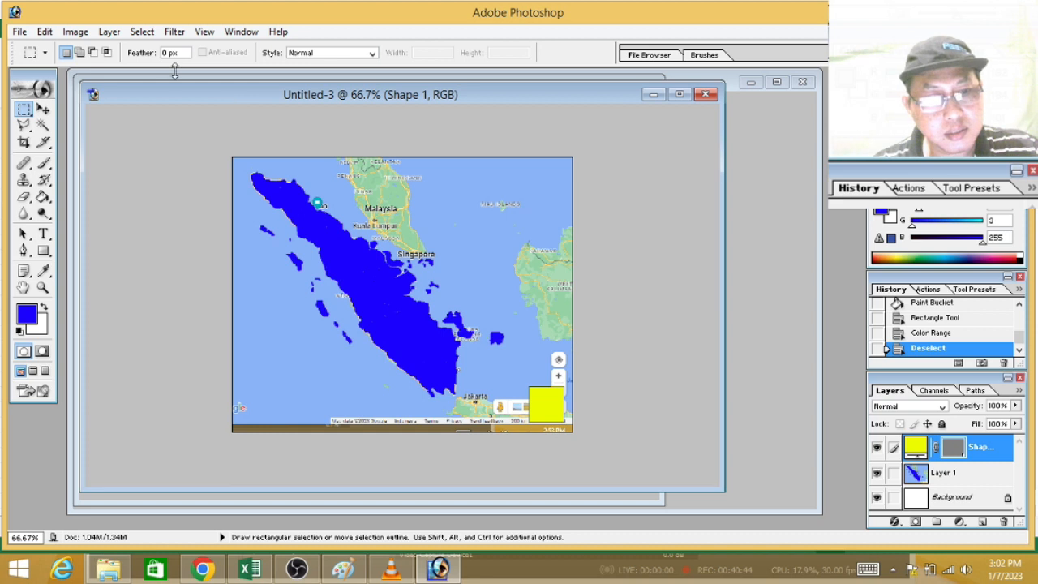
Step: Select the yellow reference square with Color Range by sampling its yellow fill
left_click(142, 32)
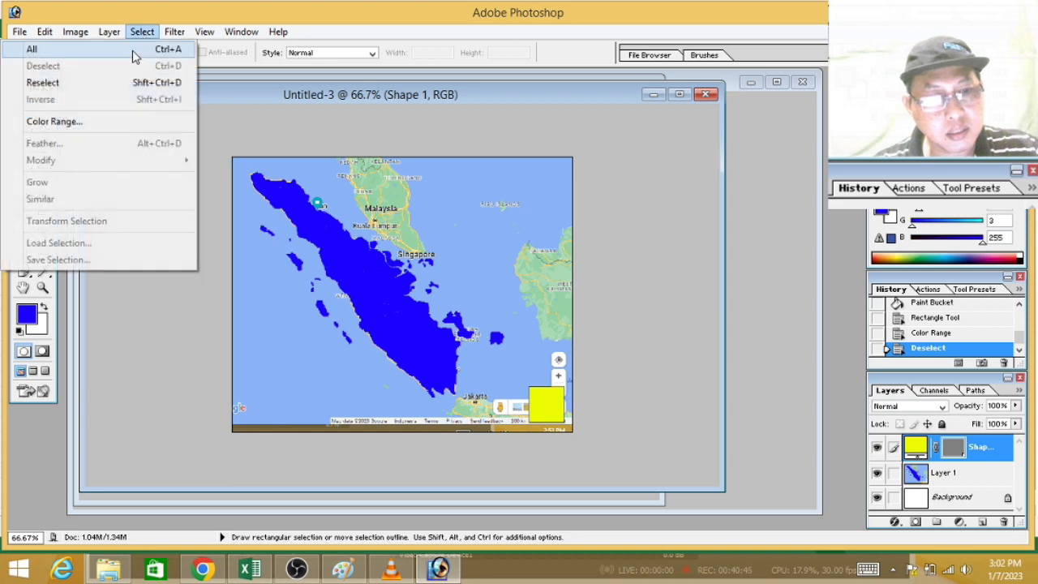
left_click(116, 129)
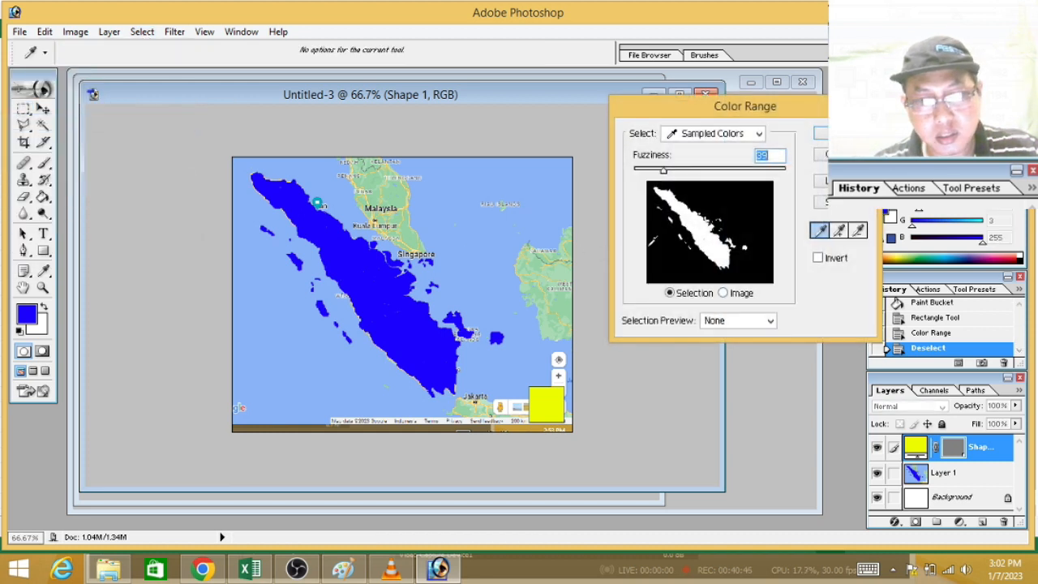
left_click(548, 404)
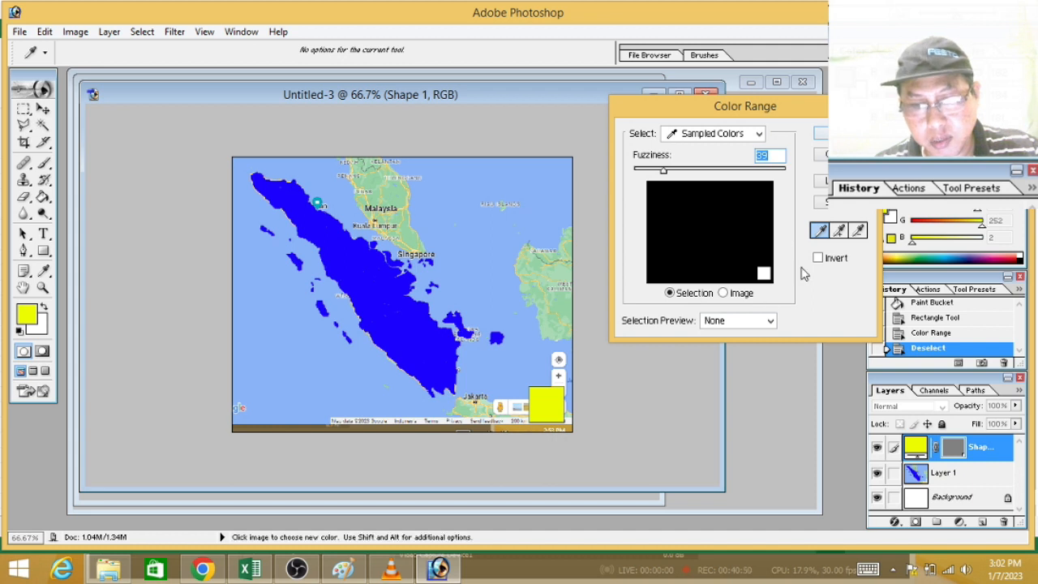
key("Return")
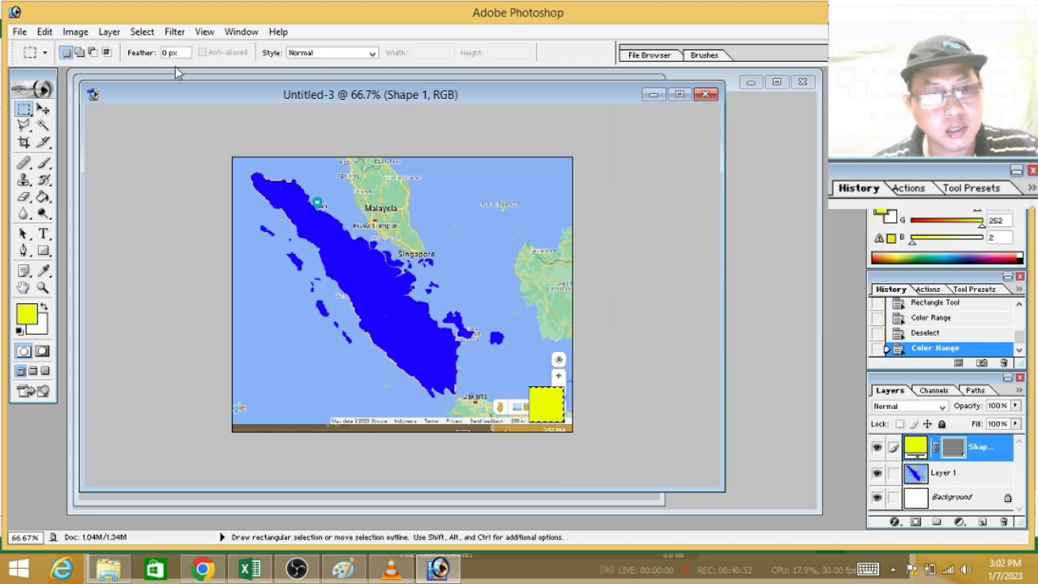
Step: Open the yellow square's histogram, then switch to Excel and enter 4671 as Pulau Sumatera's square pixels in C15
left_click(74, 32)
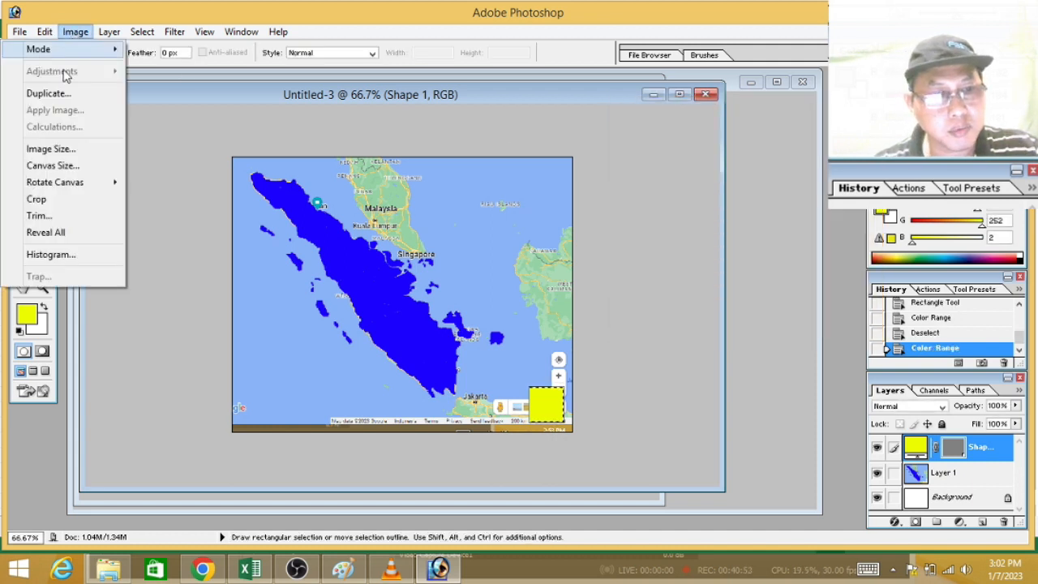
left_click(85, 256)
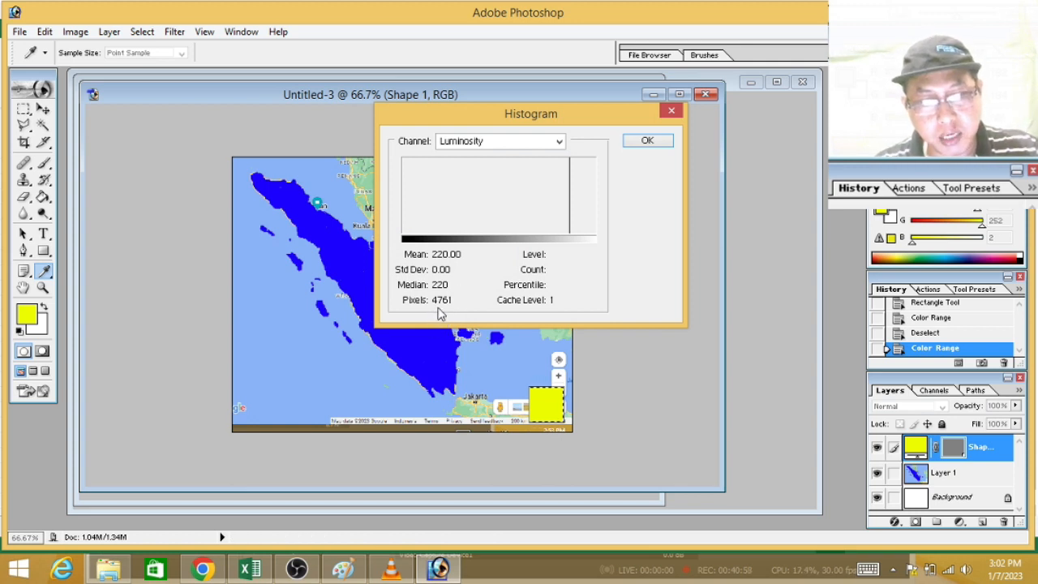
left_click(251, 568)
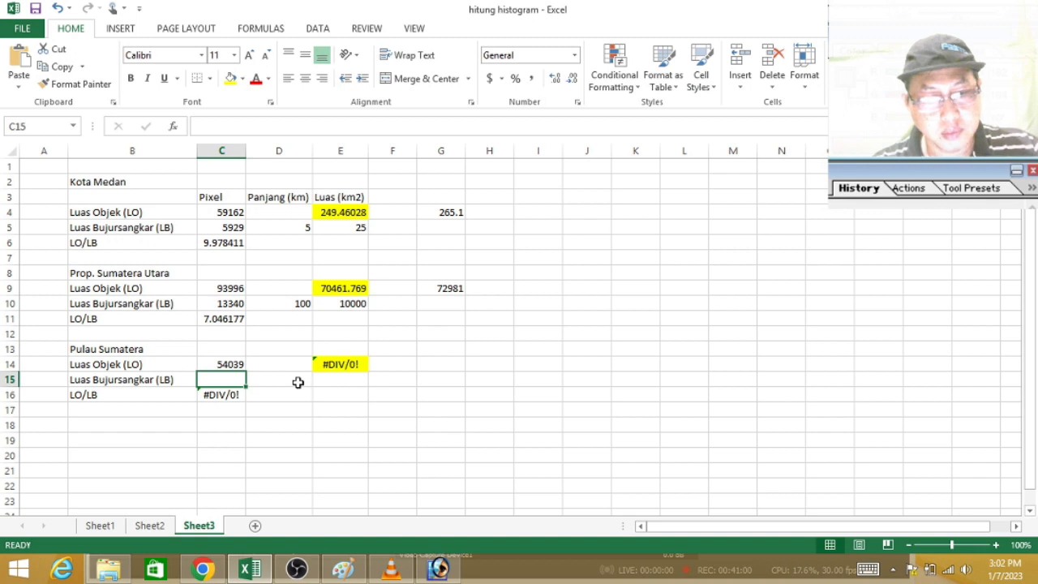
type("4671")
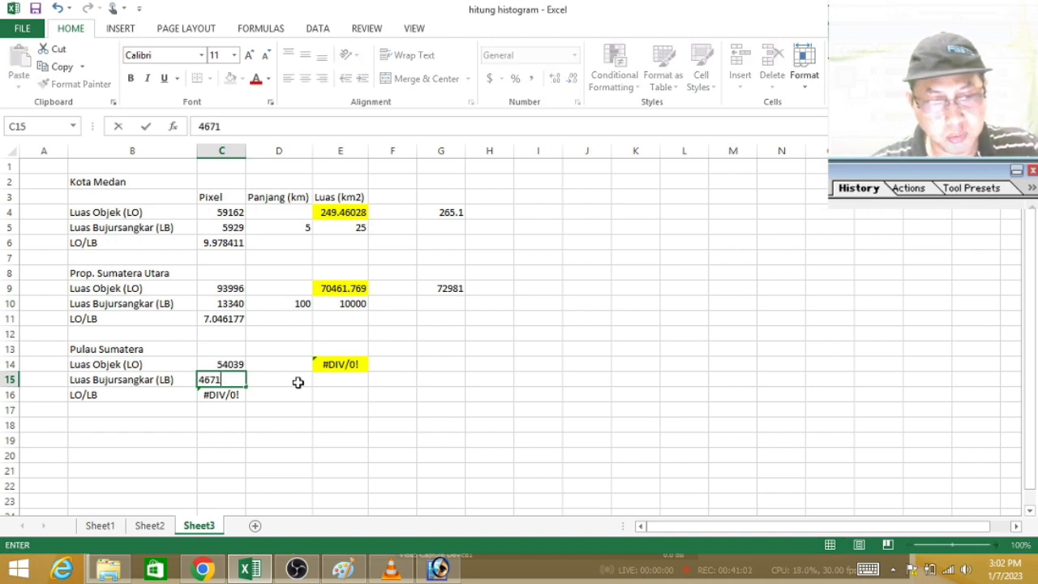
key("Return")
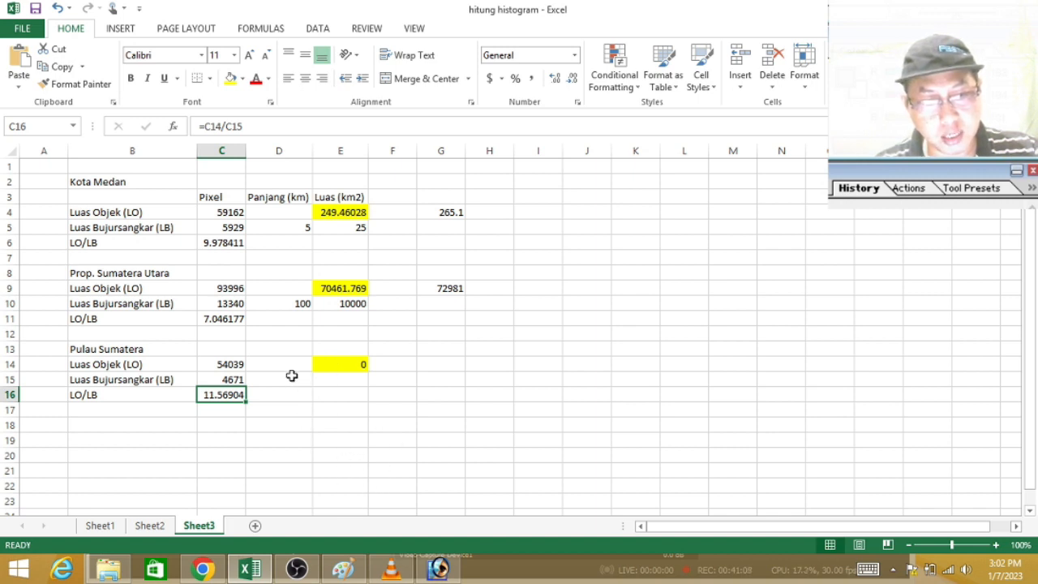
Step: Copy the square-area formula from E10 into E15 for Pulau Sumatera
left_click(360, 303)
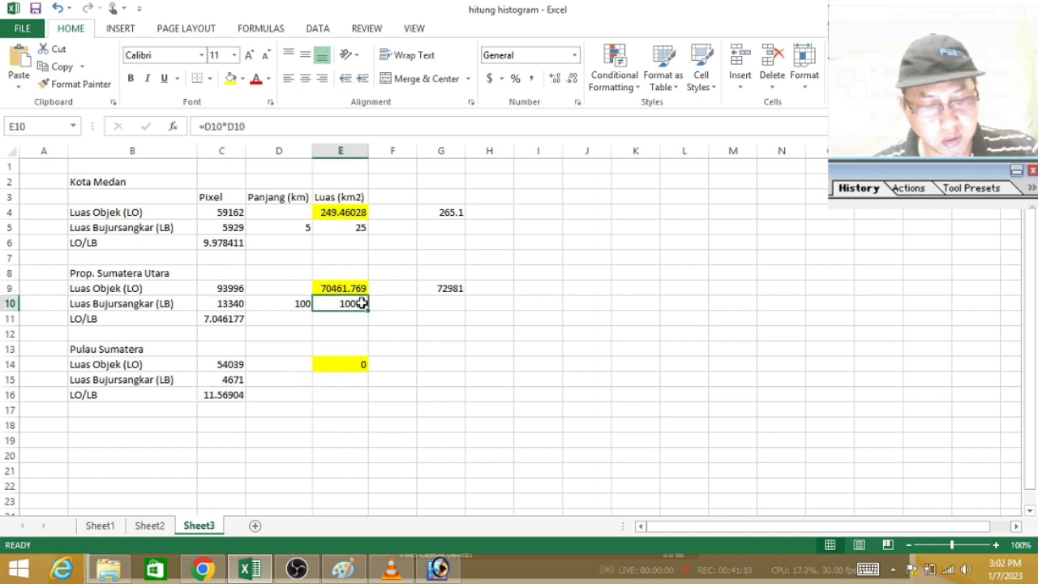
key("ctrl+c")
left_click(340, 380)
key("Return")
Step: Set the reference square's side length to 200 km in D15 and select the calculated Sumatra area in E14
left_click(287, 380)
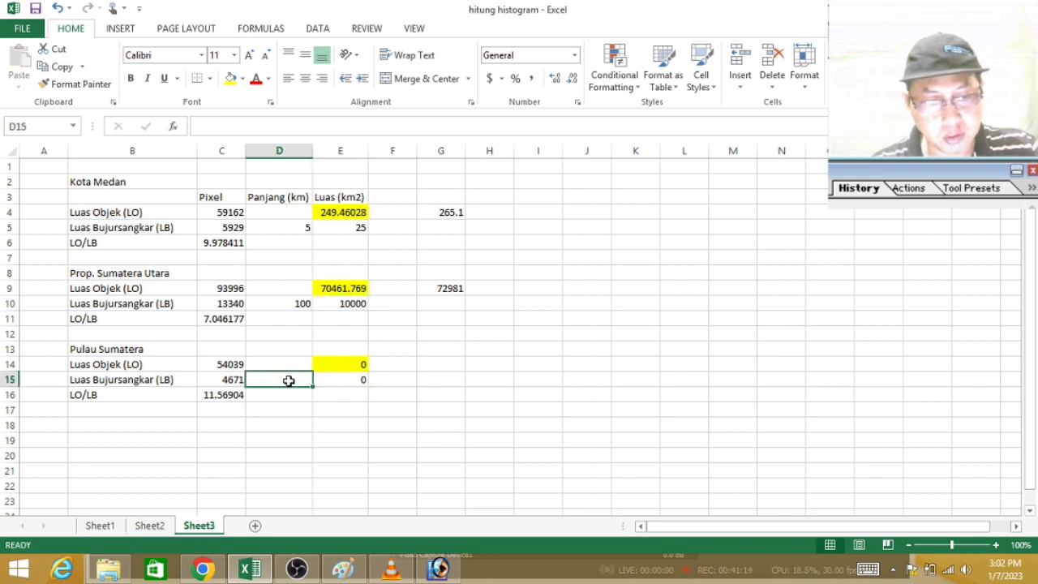
type("200")
key("Return")
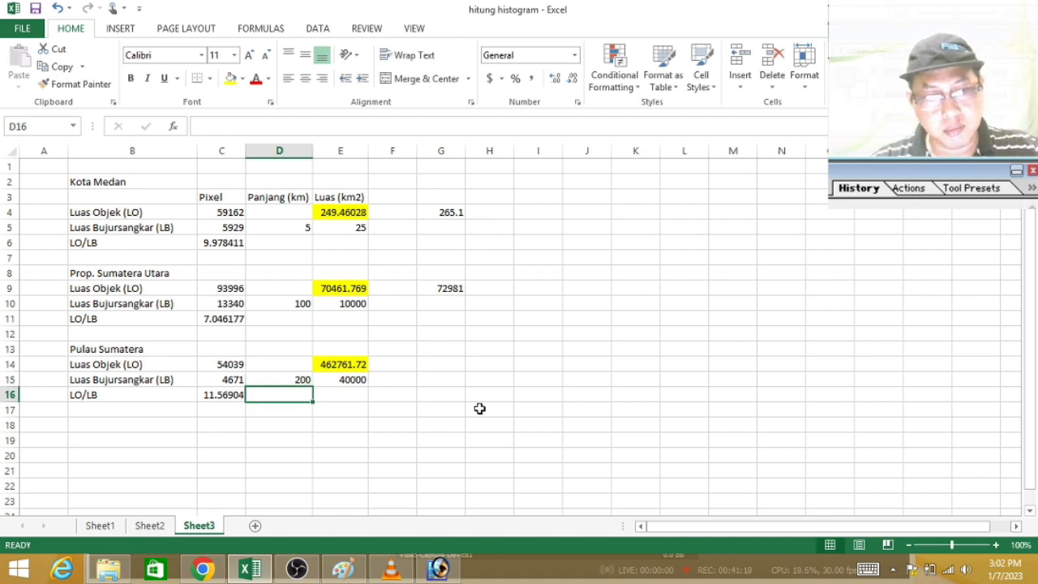
left_click(356, 364)
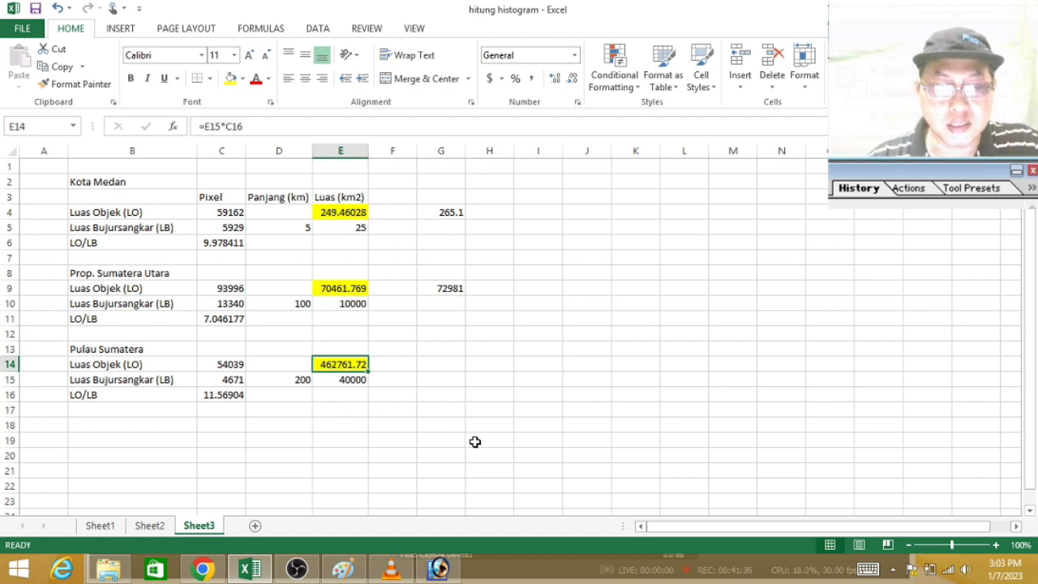
Step: Switch to the Google search page in Chrome and search for "luas keseluruhan wilayah pulau sumatera"
left_click(203, 569)
left_click(300, 15)
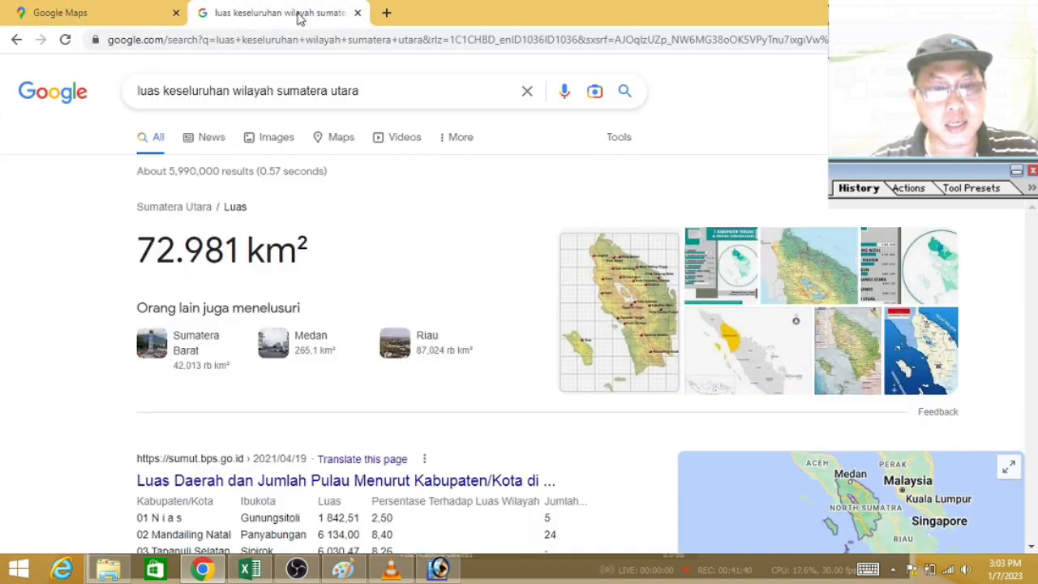
left_click(462, 94)
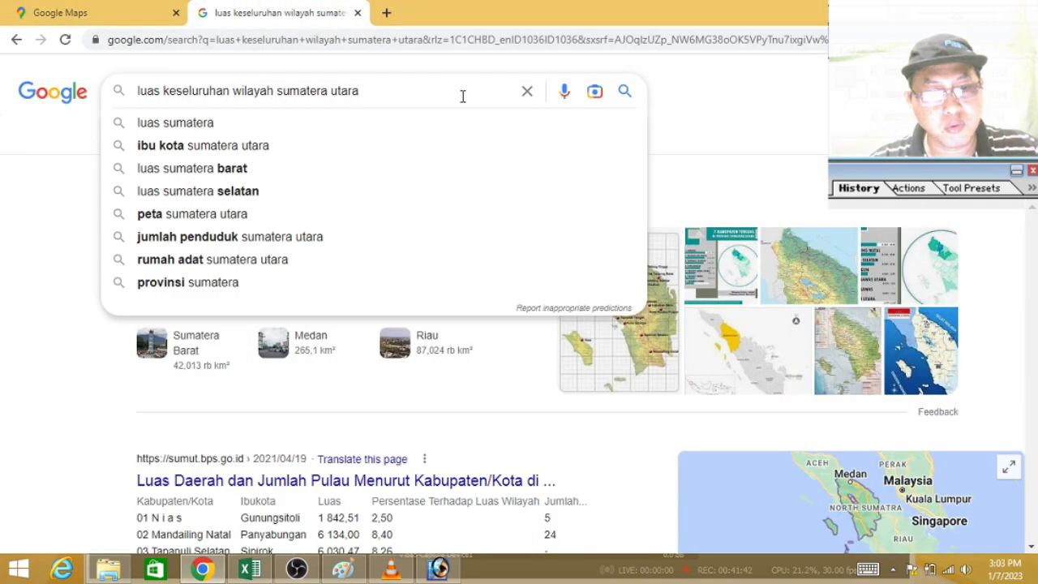
key("BackSpace")
key("BackSpace")
key("BackSpace")
key("BackSpace")
key("BackSpace")
key("BackSpace")
key("BackSpace")
key("BackSpace")
key("BackSpace")
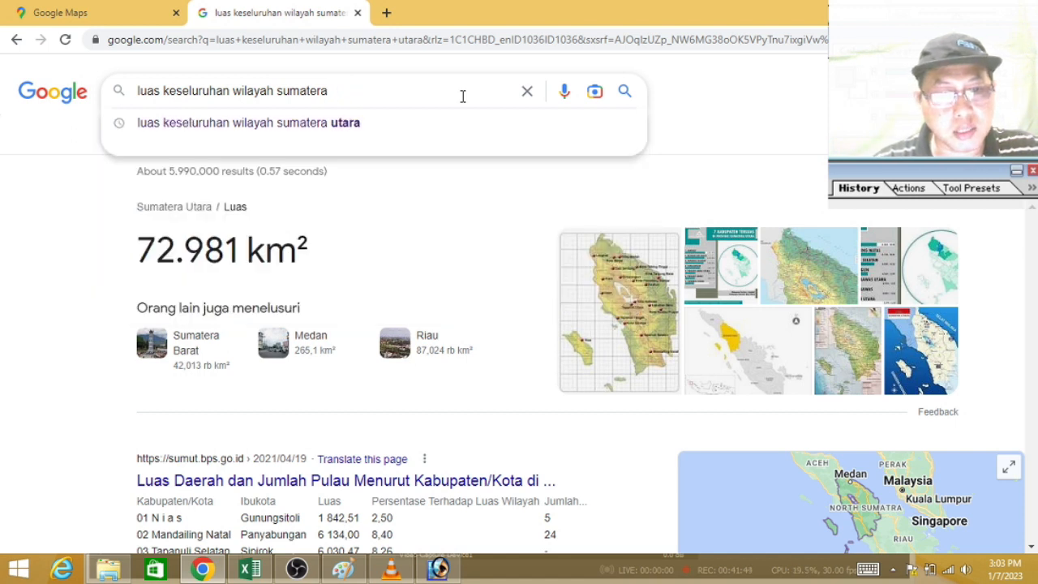
key("BackSpace")
key("BackSpace")
key("BackSpace")
key("BackSpace")
key("BackSpace")
type("o")
key("BackSpace")
type("pula")
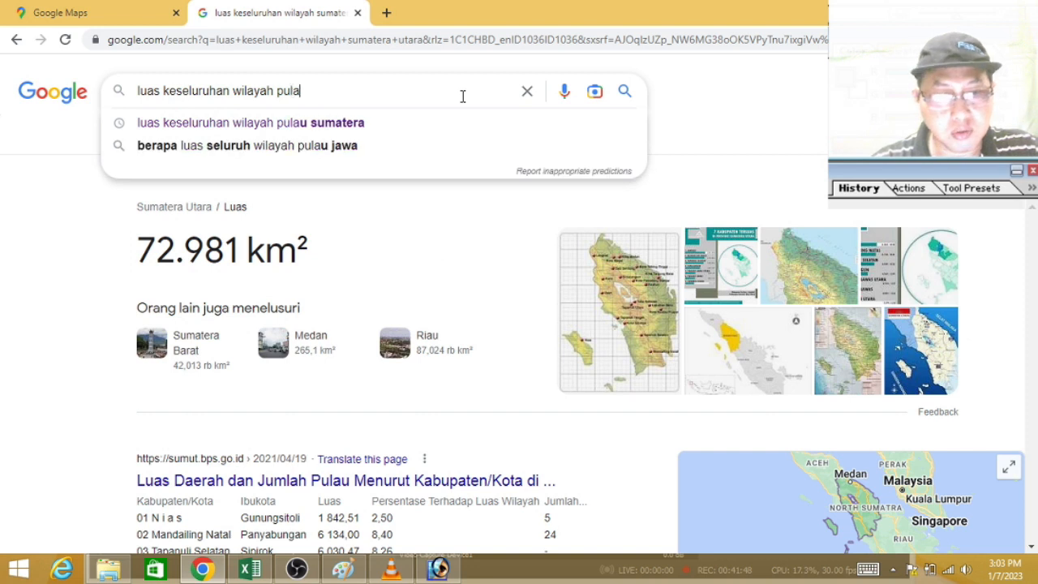
left_click(398, 126)
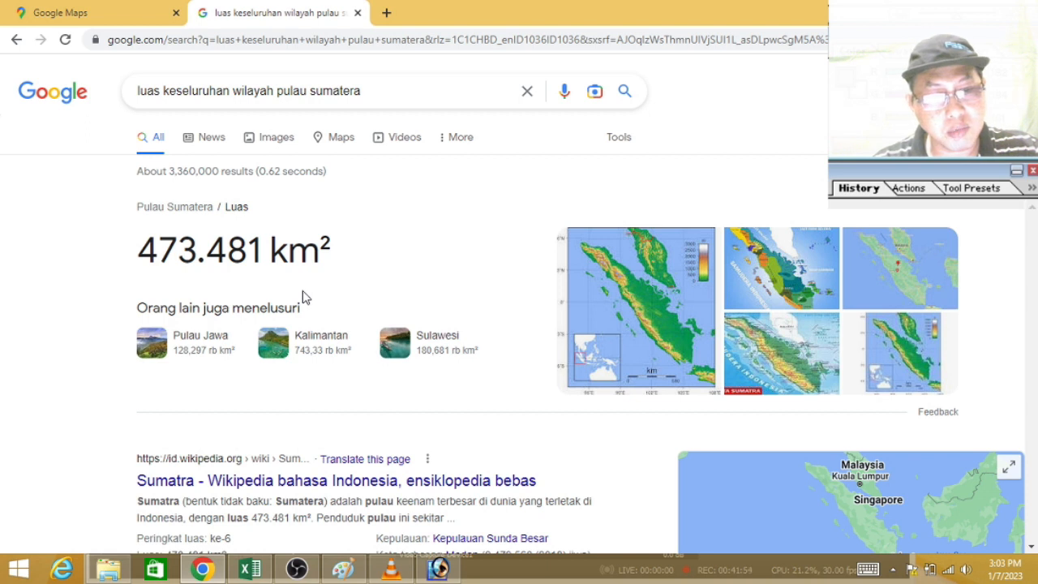
Step: Switch to Excel and enter the published Sumatra area, 473481, in G14 beside the calculated area
left_click(250, 570)
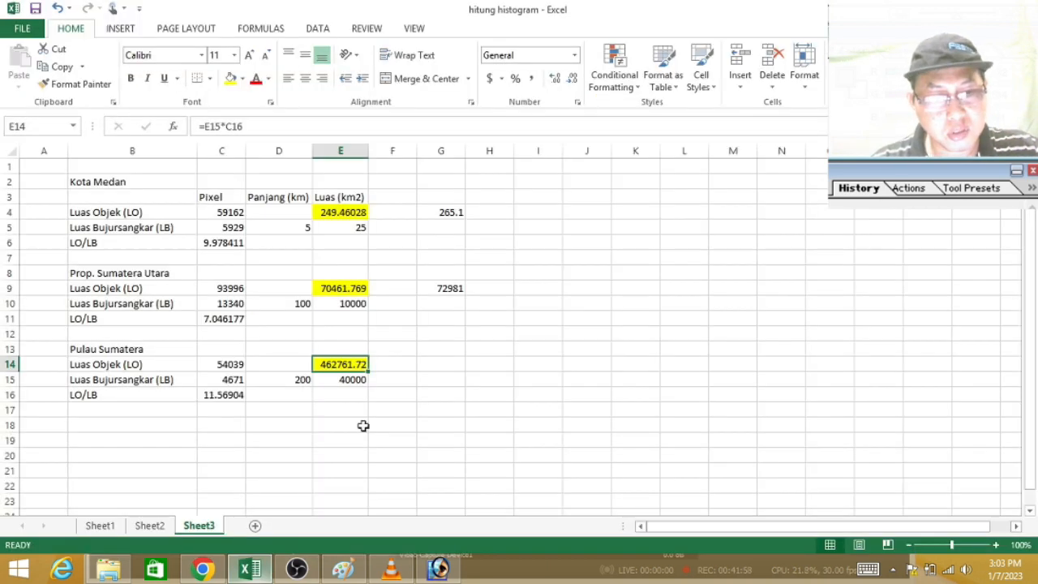
double_click(430, 362)
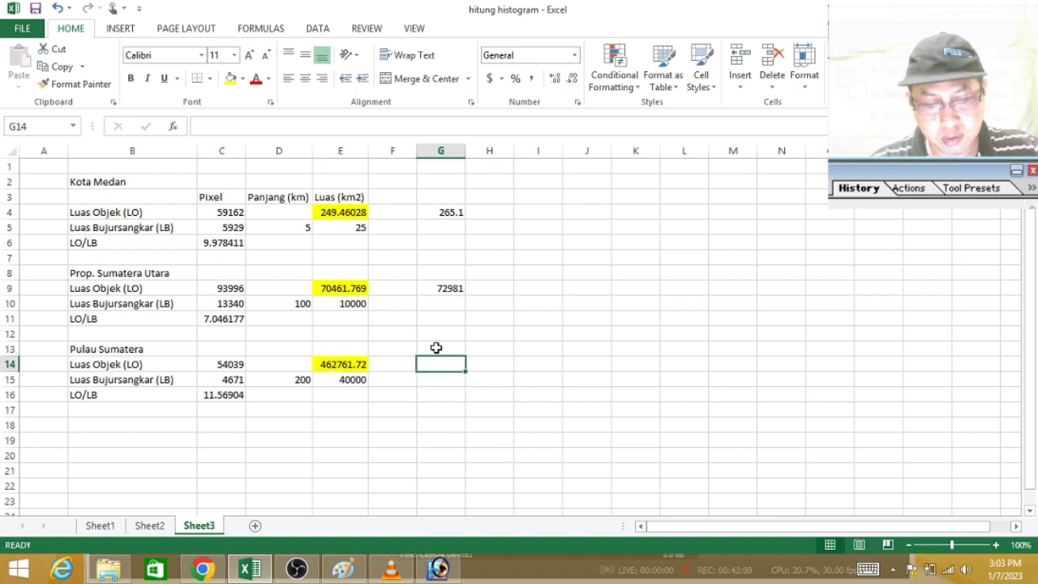
type("473")
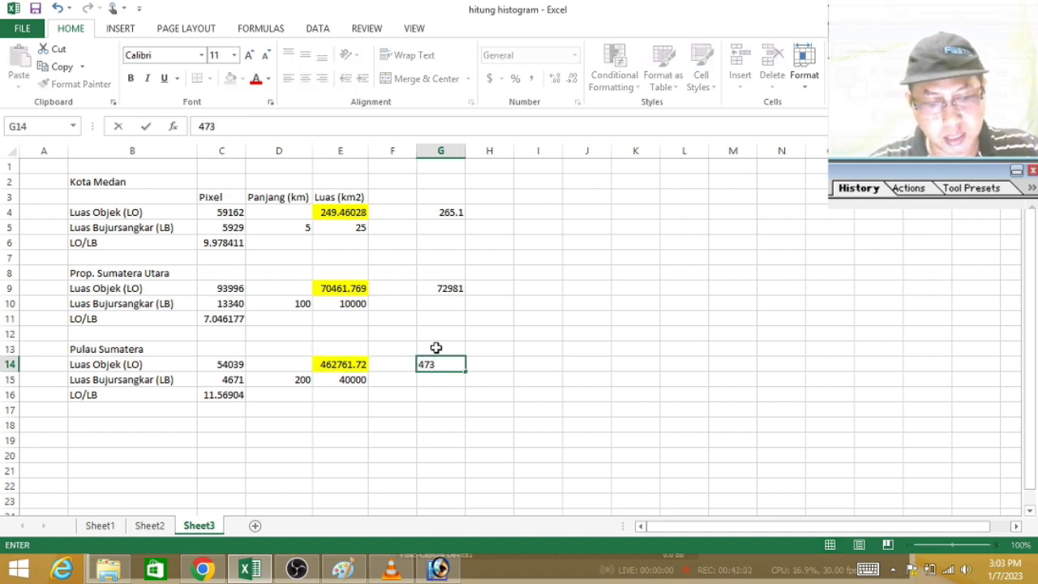
type("481")
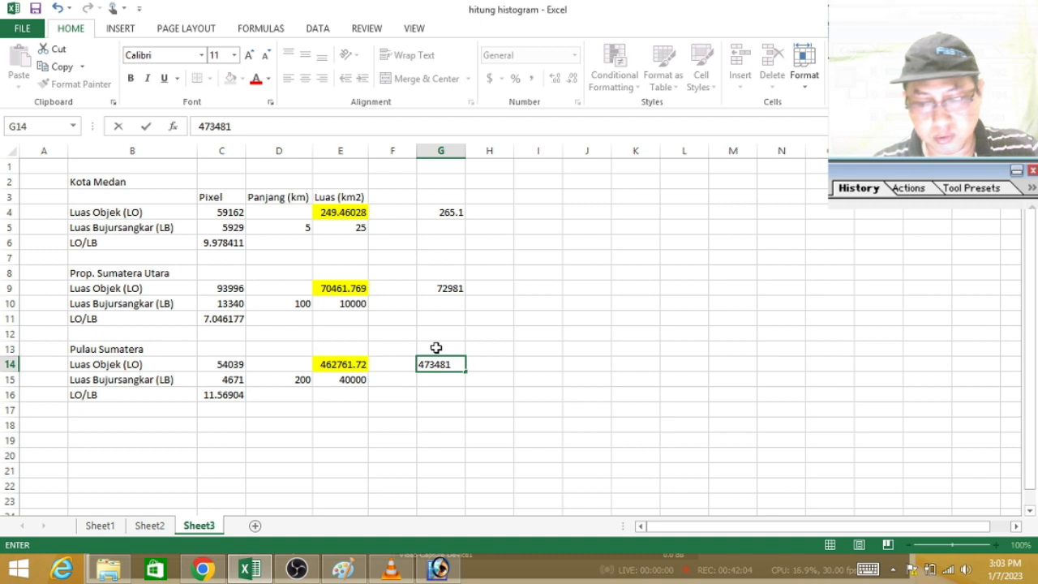
key("Return")
Step: Check the reference area in G14 against the Google search result in Chrome
left_click(215, 571)
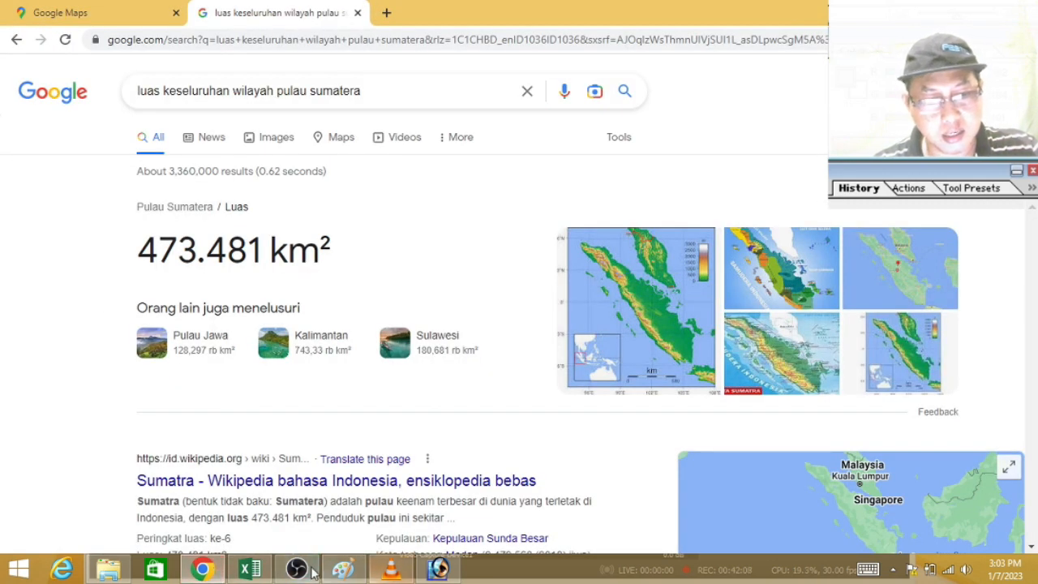
left_click(253, 569)
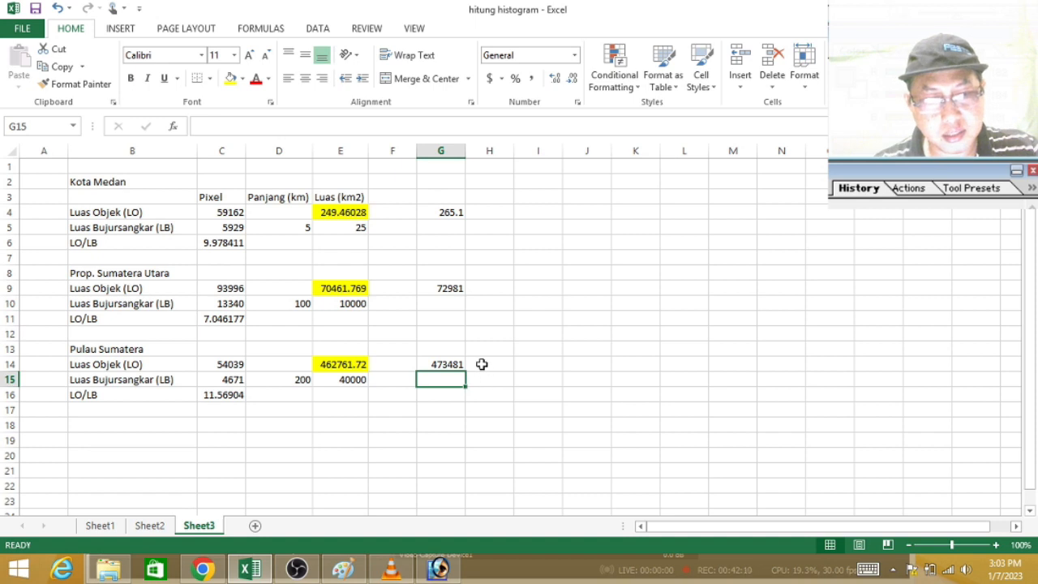
left_click(480, 366)
left_click(447, 364)
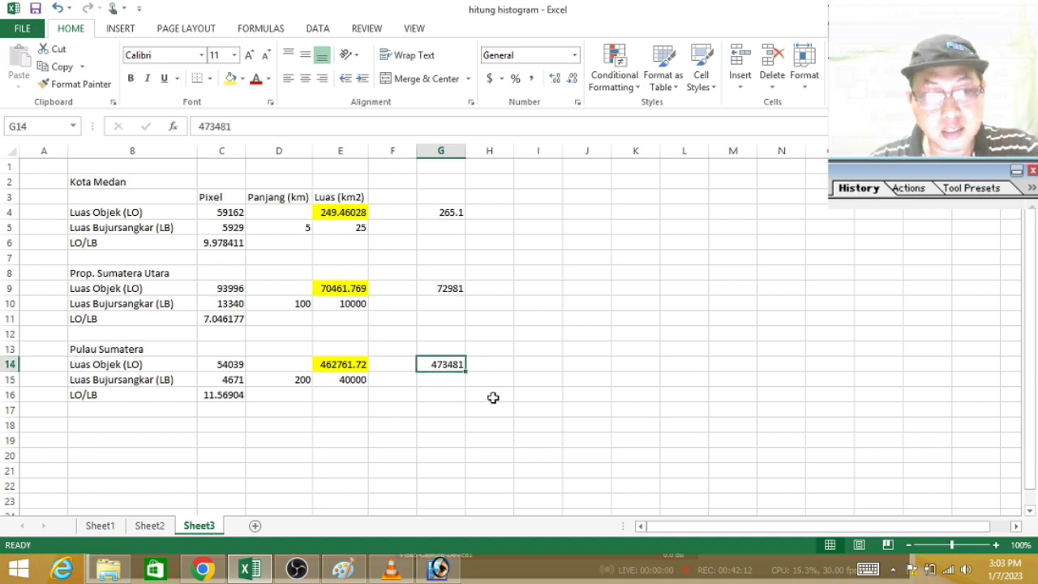